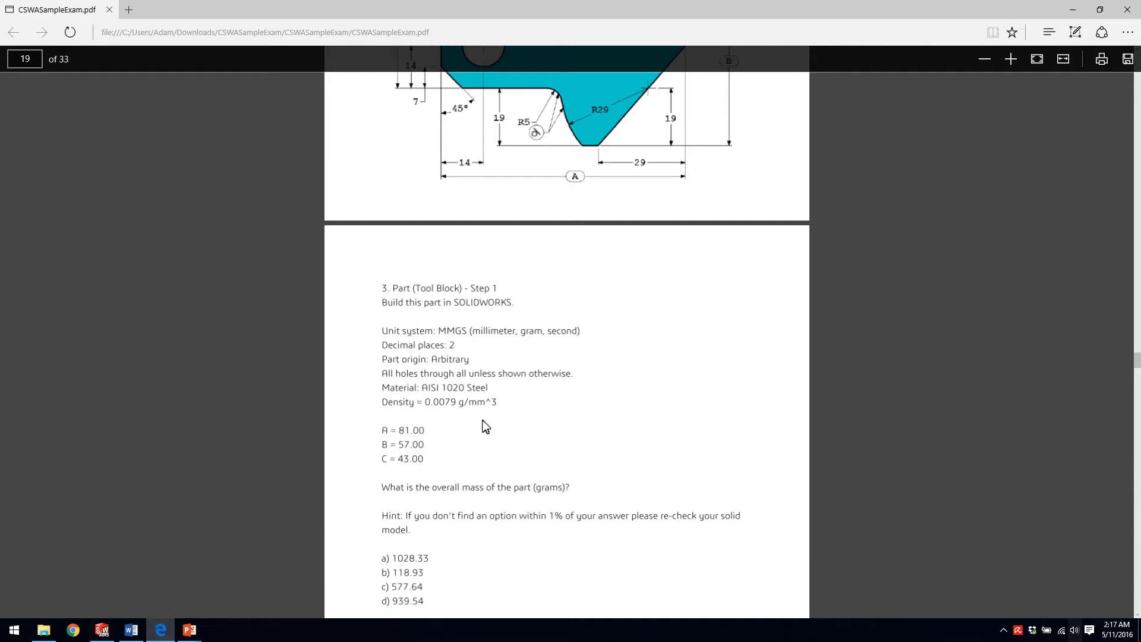
scroll(566, 297, "up", 3)
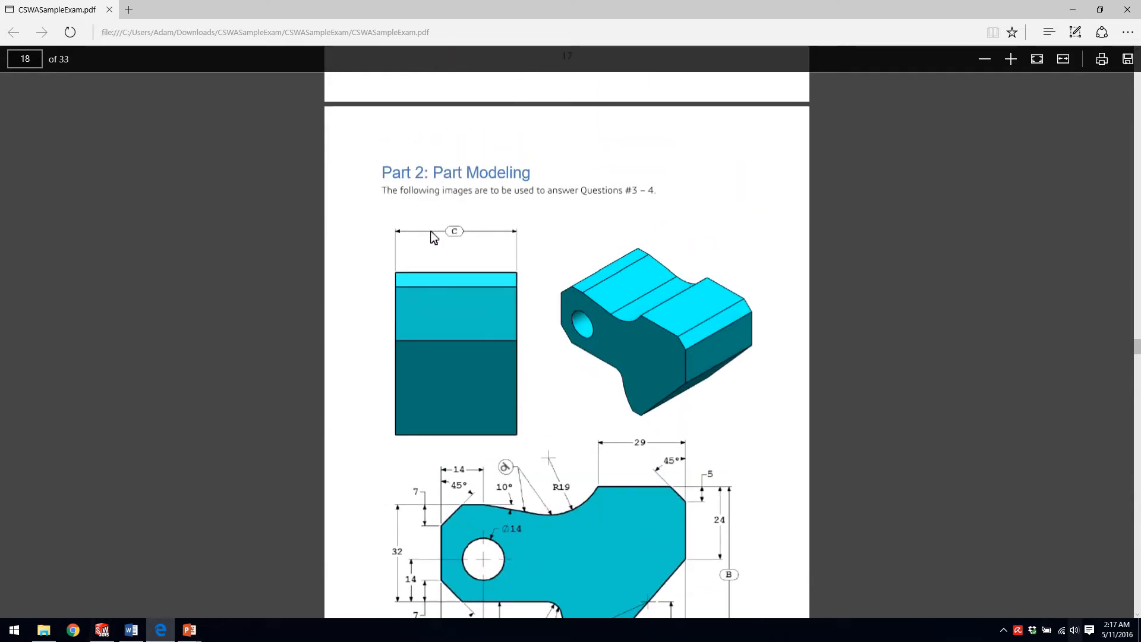
Examine the Part 2 tool block drawing and the Question 3 specifications in the CSWA sample exam, matching dimensions A, B and C.
scroll(544, 297, "down", 8)
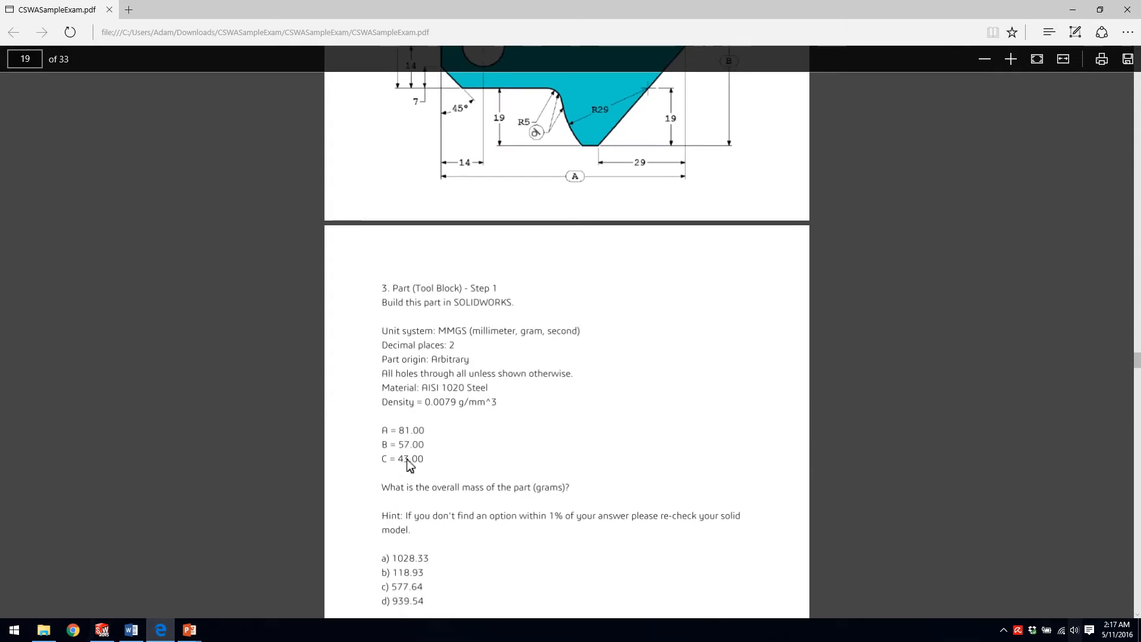
scroll(602, 270, "up", 7)
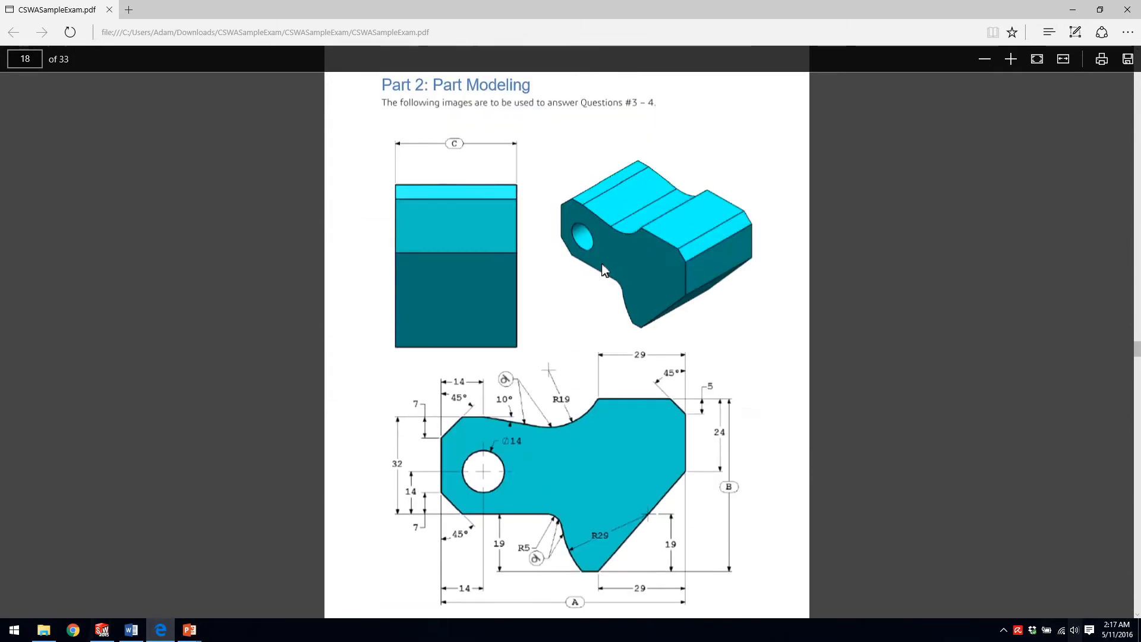
scroll(604, 268, "down", 1)
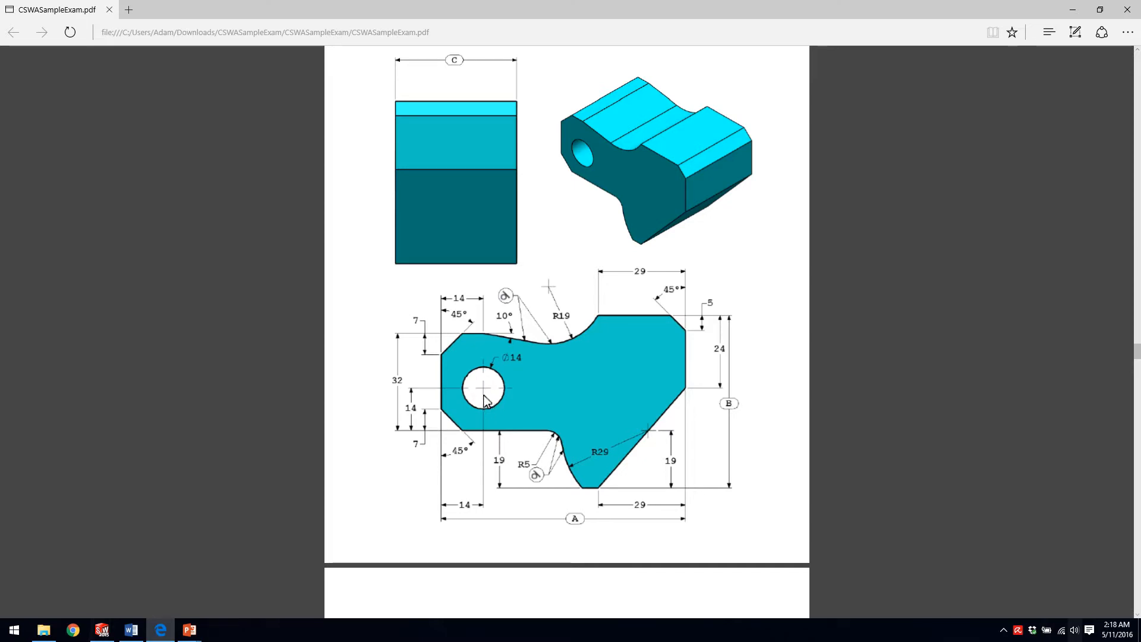
Switch to SOLIDWORKS, start a boss extrude of the sketch and limit its selected contours to the band between the inner and outer outlines.
key("alt+Tab")
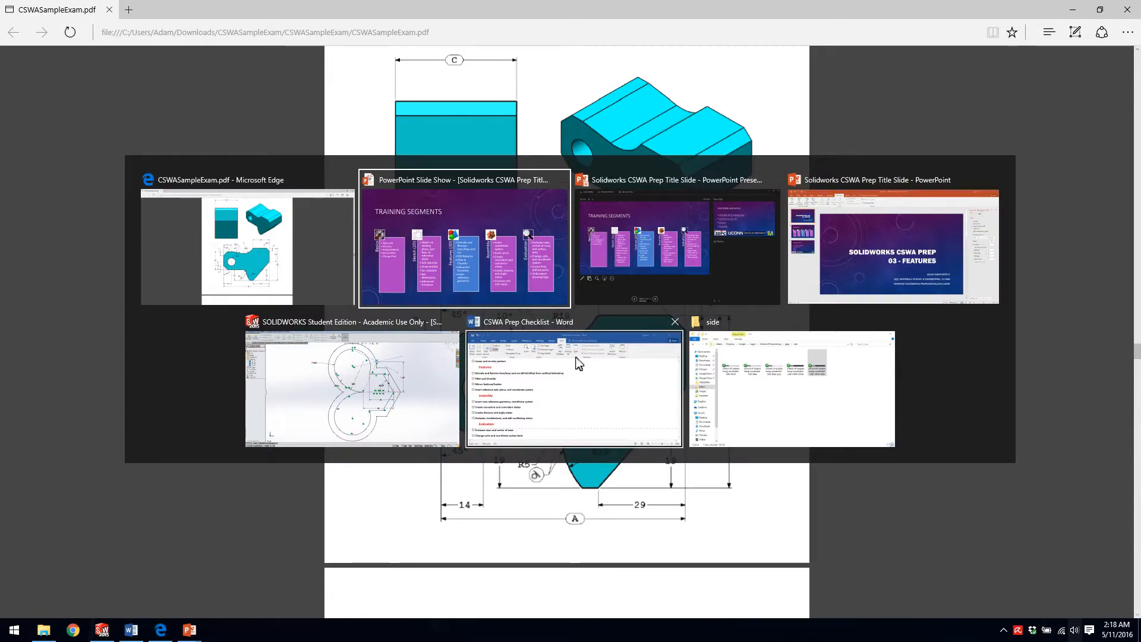
left_click(406, 358)
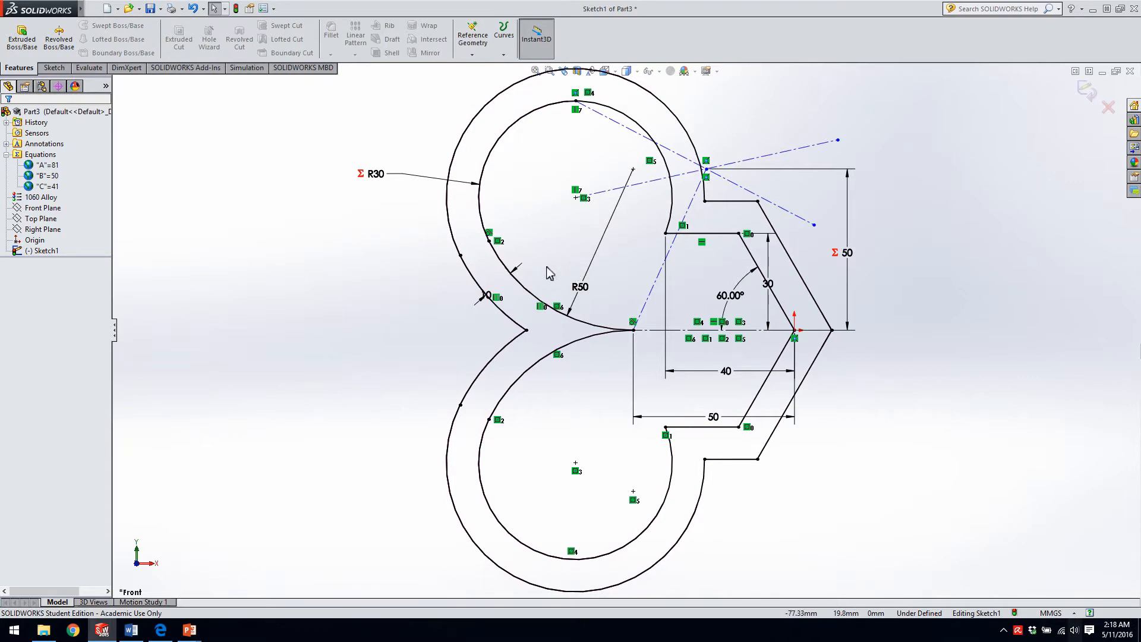
left_click(31, 50)
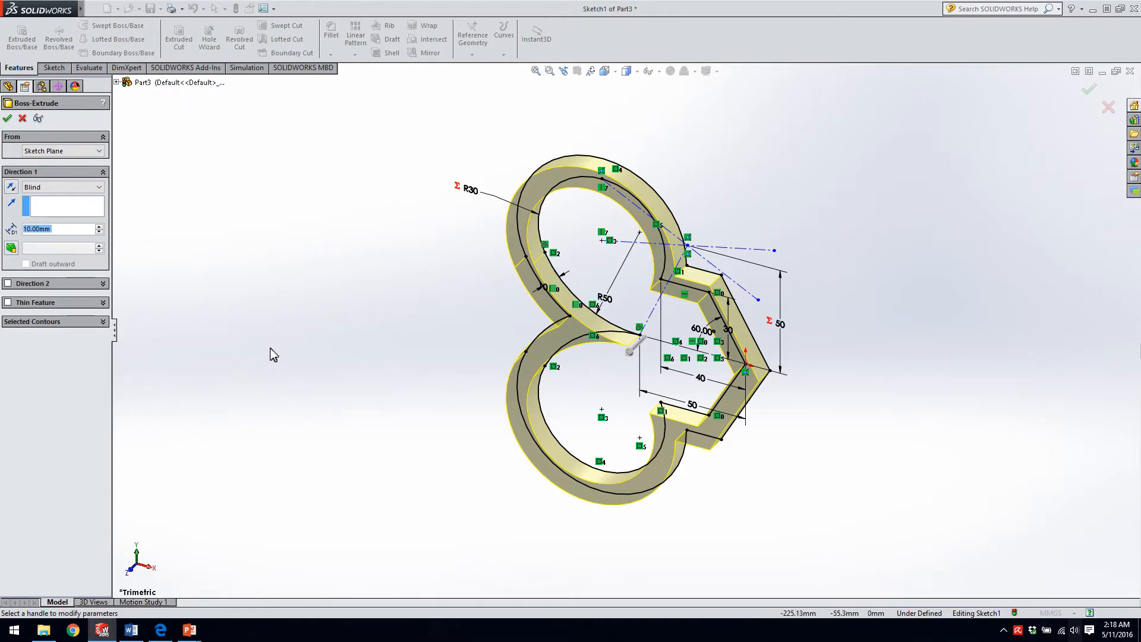
left_click(82, 323)
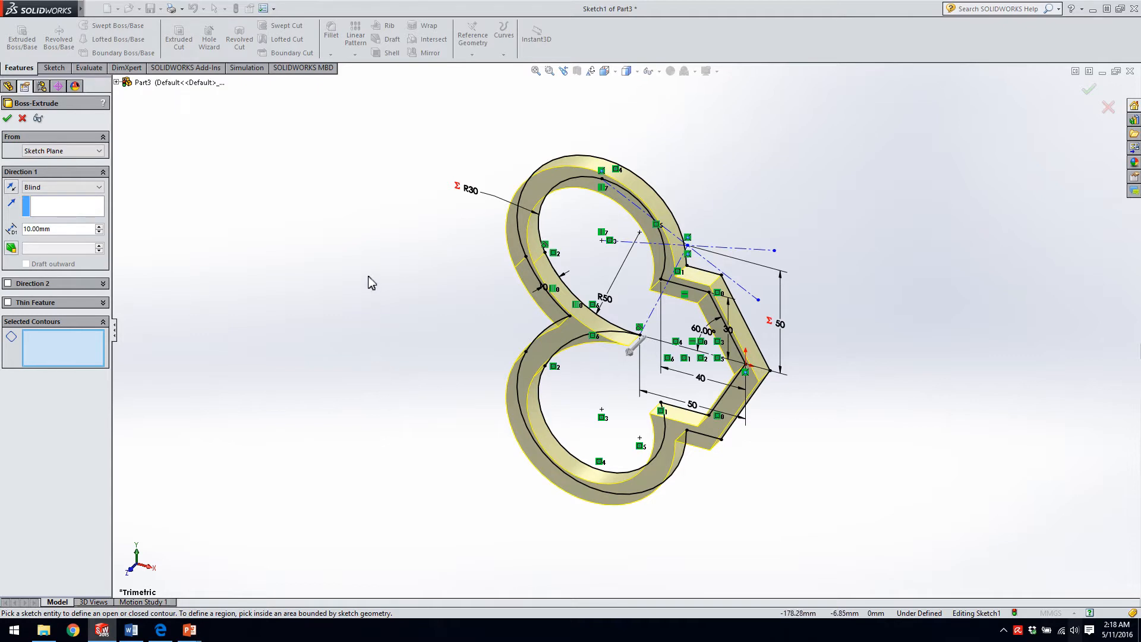
left_click(586, 213)
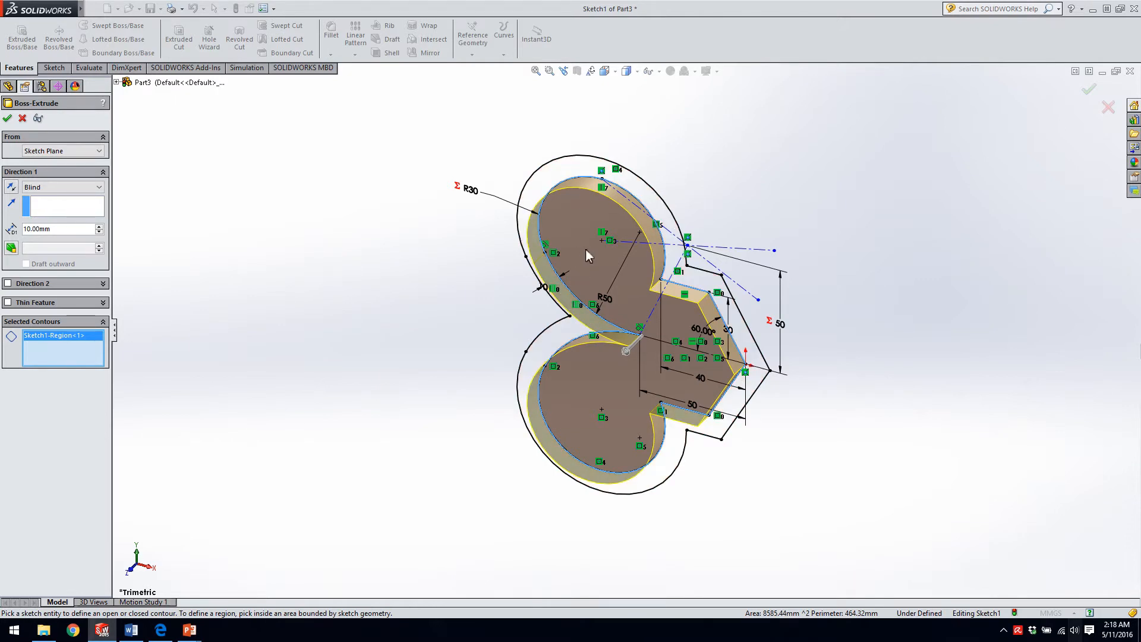
left_click(559, 169)
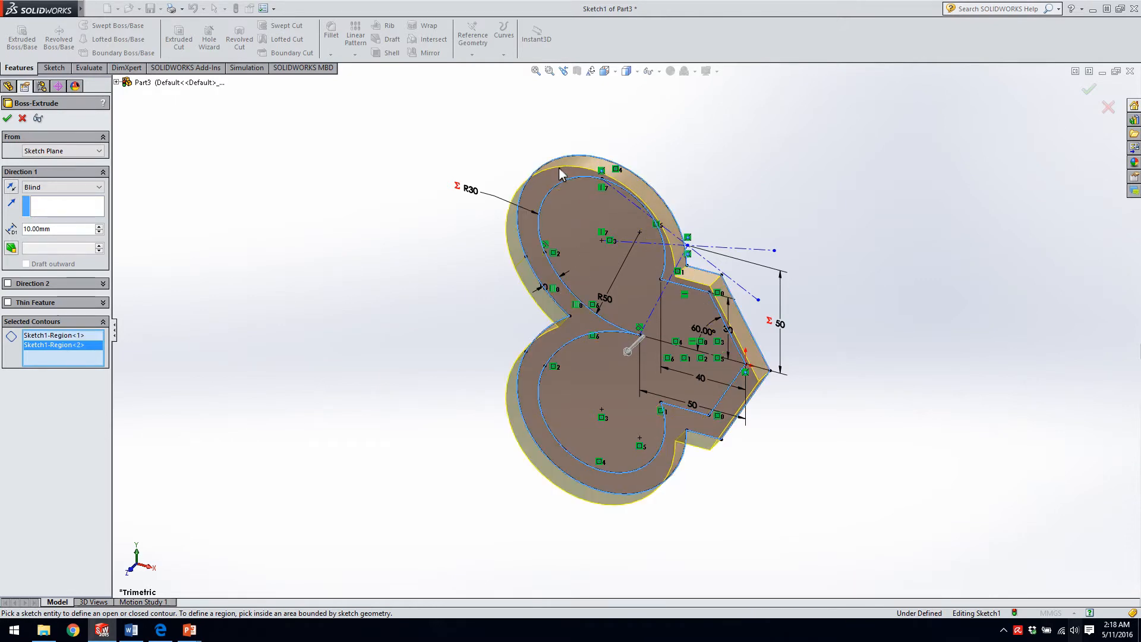
left_click(547, 184)
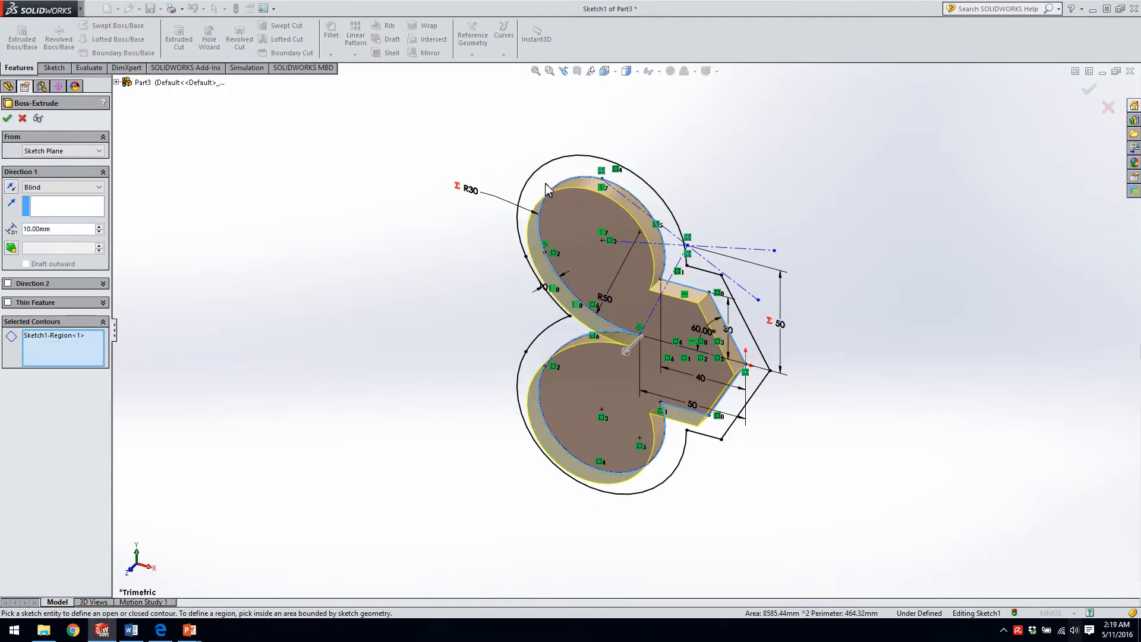
left_click(561, 219)
left_click(565, 211)
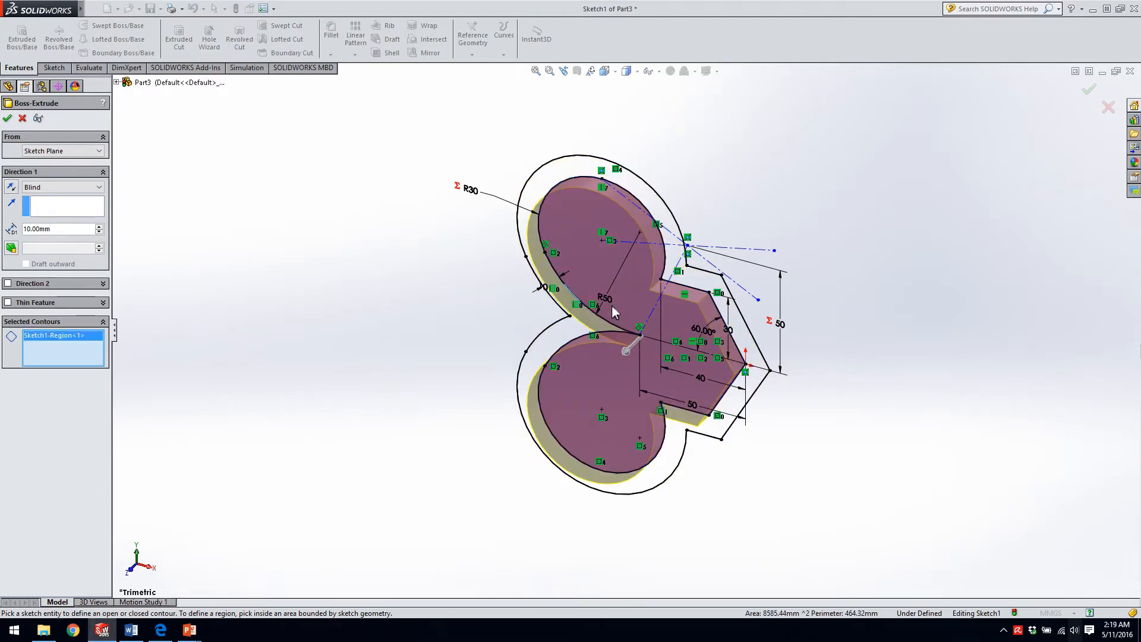
left_click(561, 344)
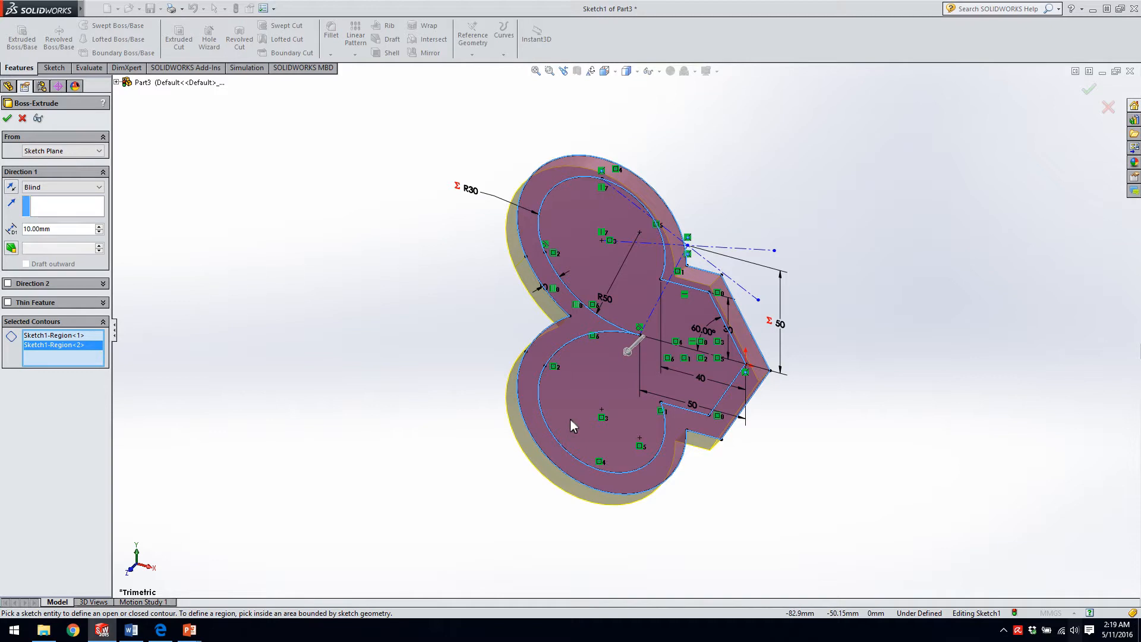
left_click(591, 387)
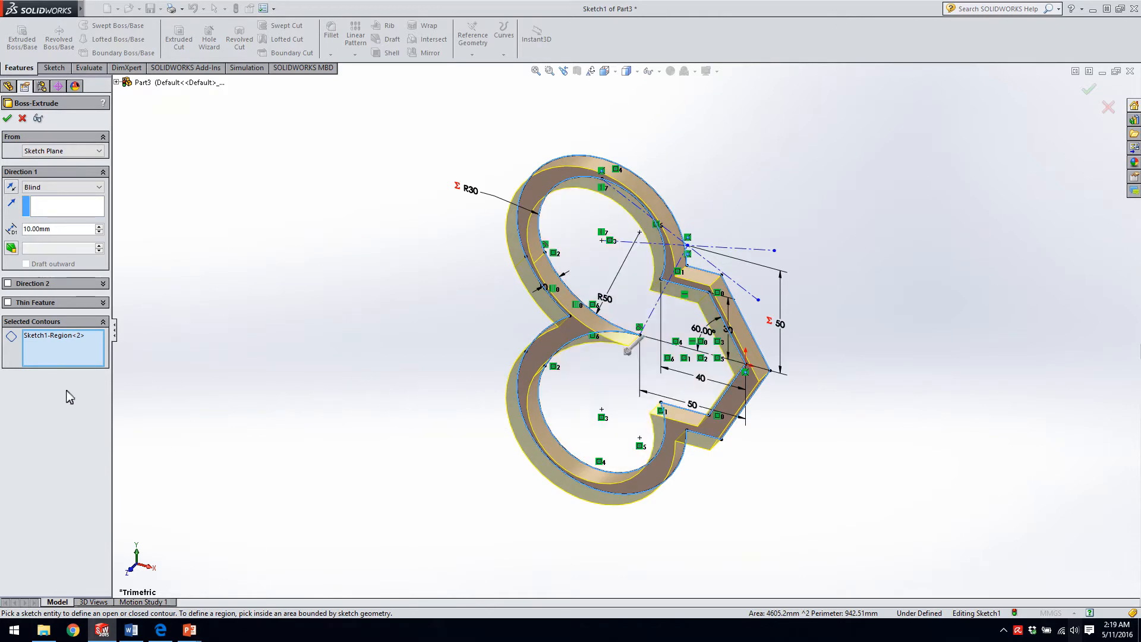
Link the extrusion's Direction 1 depth to the global variable C.
left_click(52, 230)
type("=")
mouse_move(110, 250)
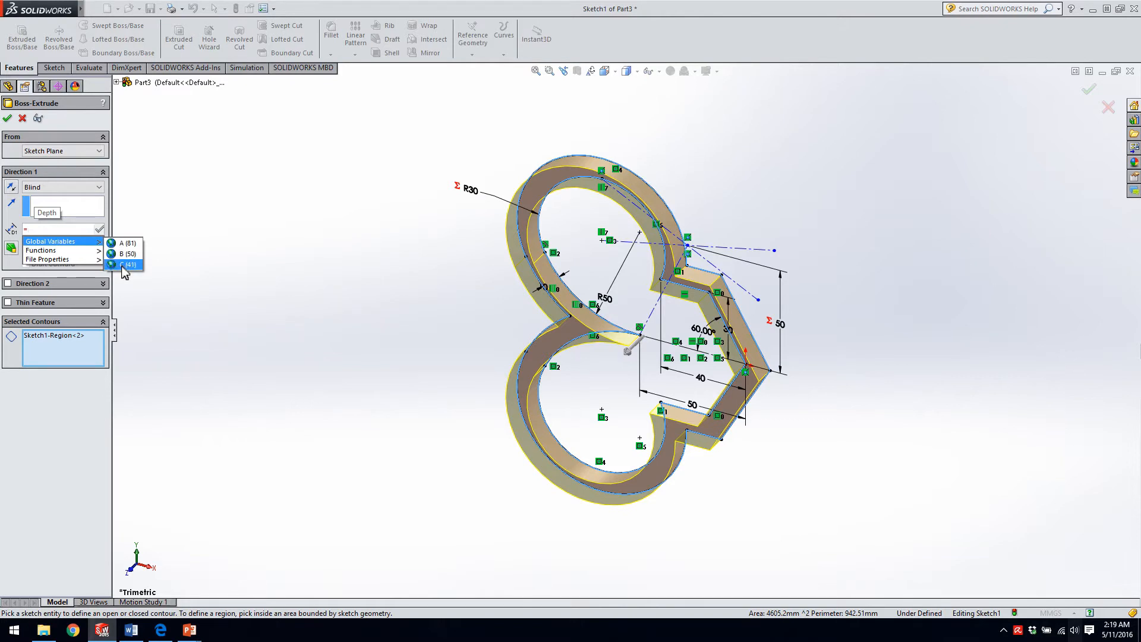
left_click(122, 265)
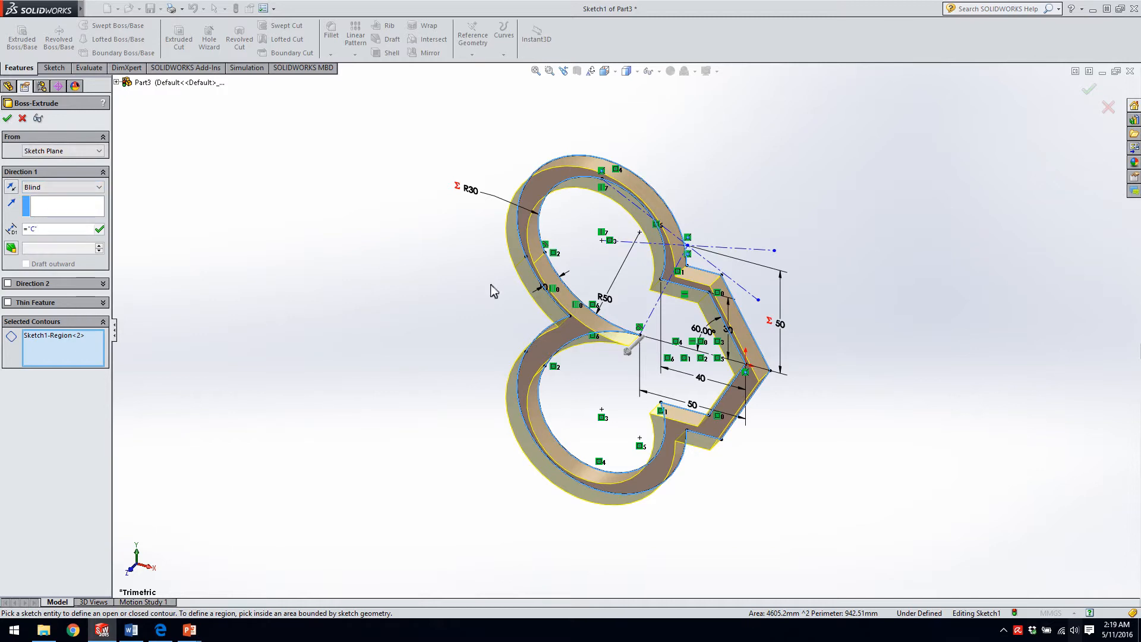
Try the Mid Plane end condition for the extrusion and return it to Blind.
left_click(47, 188)
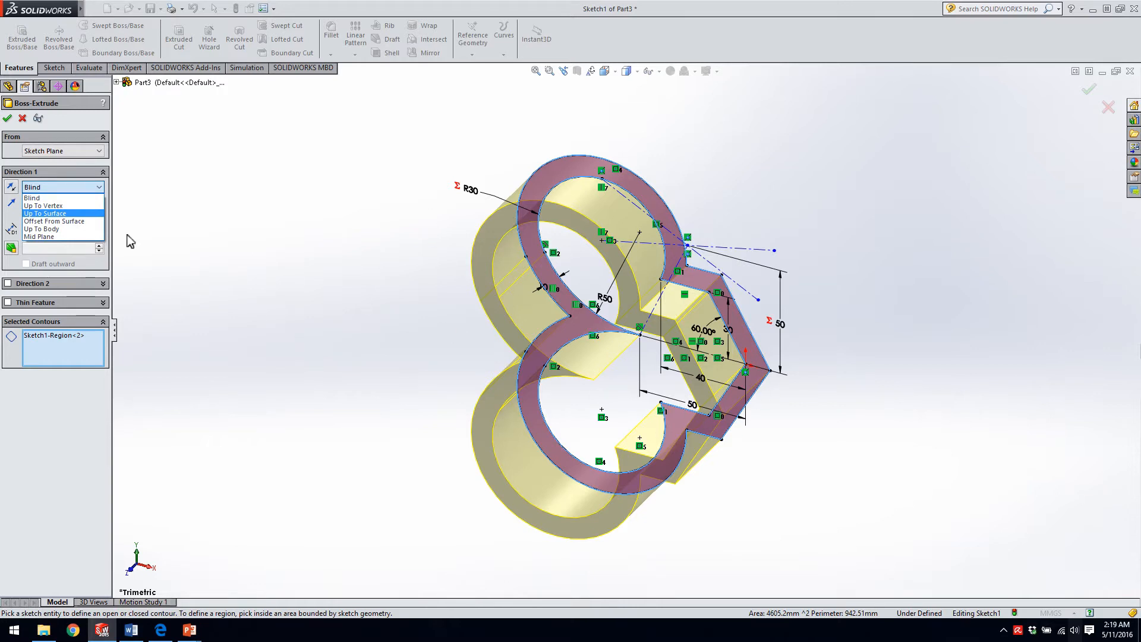
left_click(53, 236)
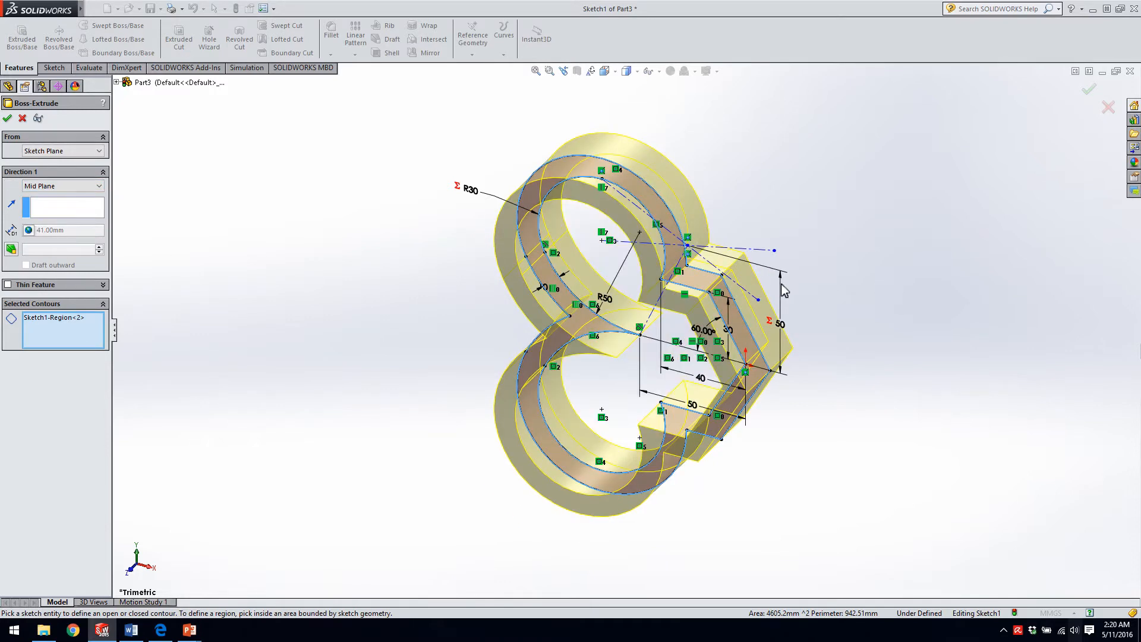
left_click(37, 188)
left_click(33, 197)
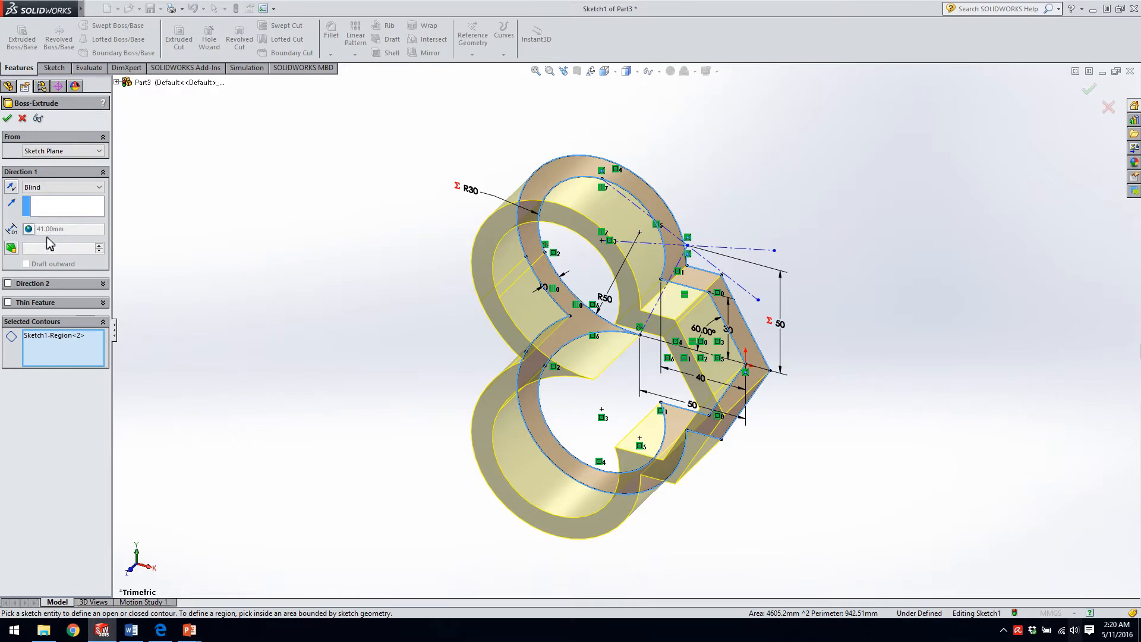
Try enabling Direction 2 for the extrusion, expand the part's feature list, and disable Direction 2 again.
left_click(8, 283)
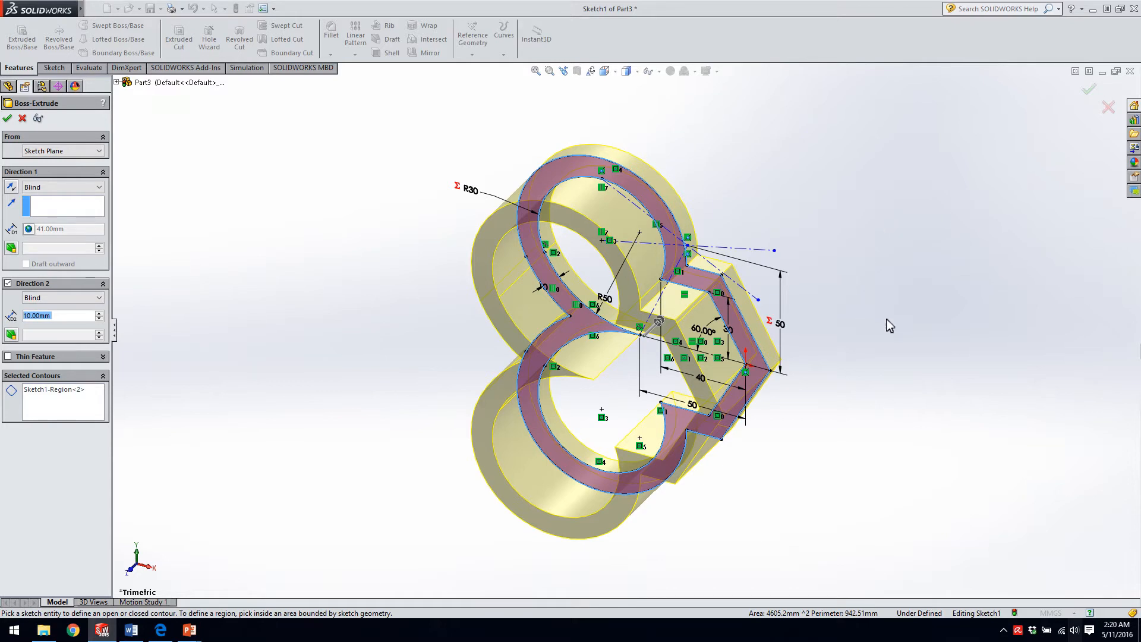
left_click(117, 82)
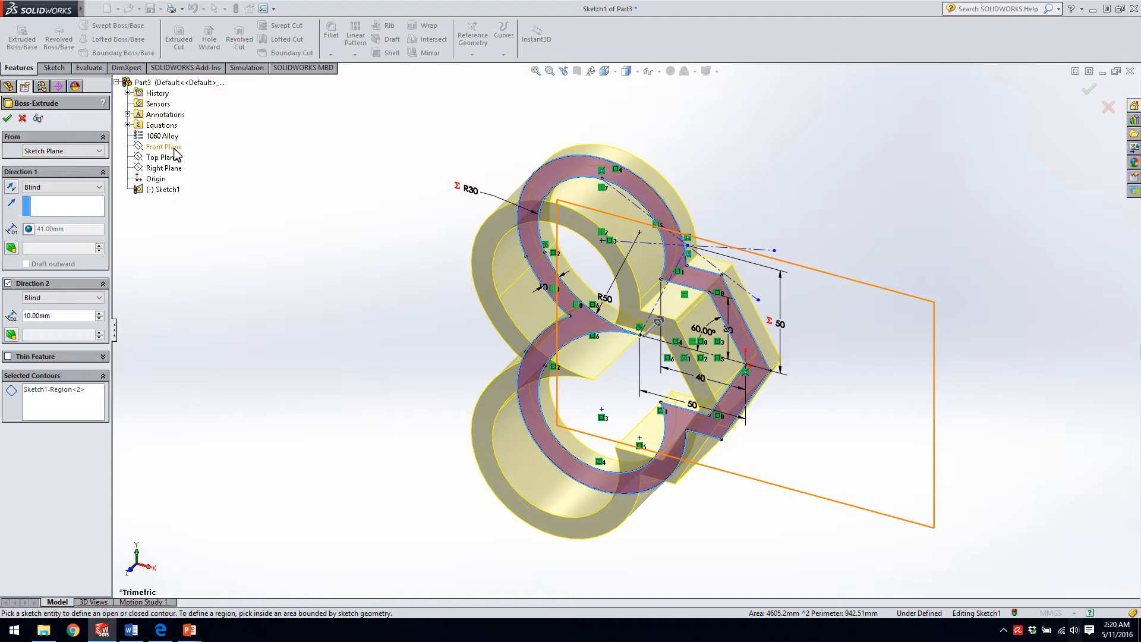
left_click(8, 284)
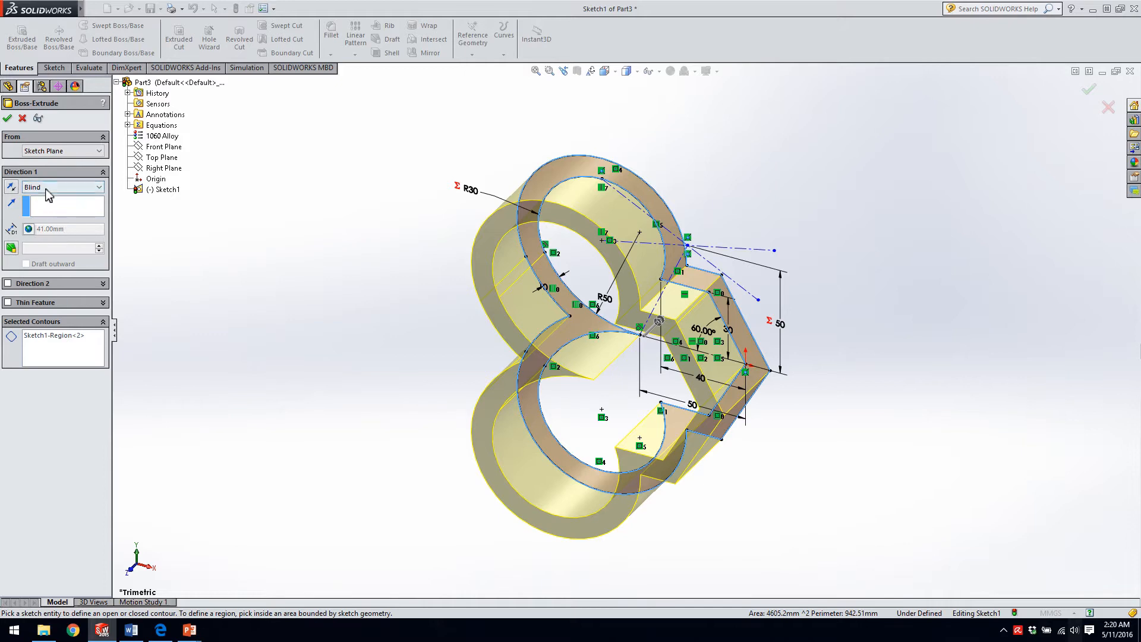
Enter 10 mm as the Direction 1 depth and accept the boss extrude of the outline band.
left_click_drag(64, 231, 28, 233)
type("10")
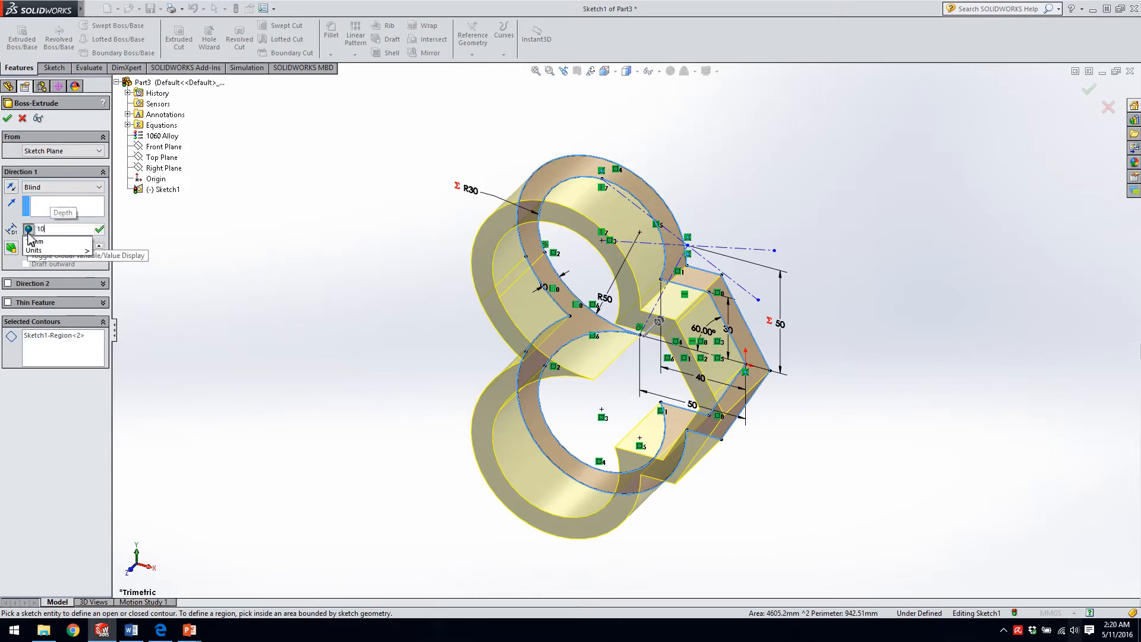
key("Return")
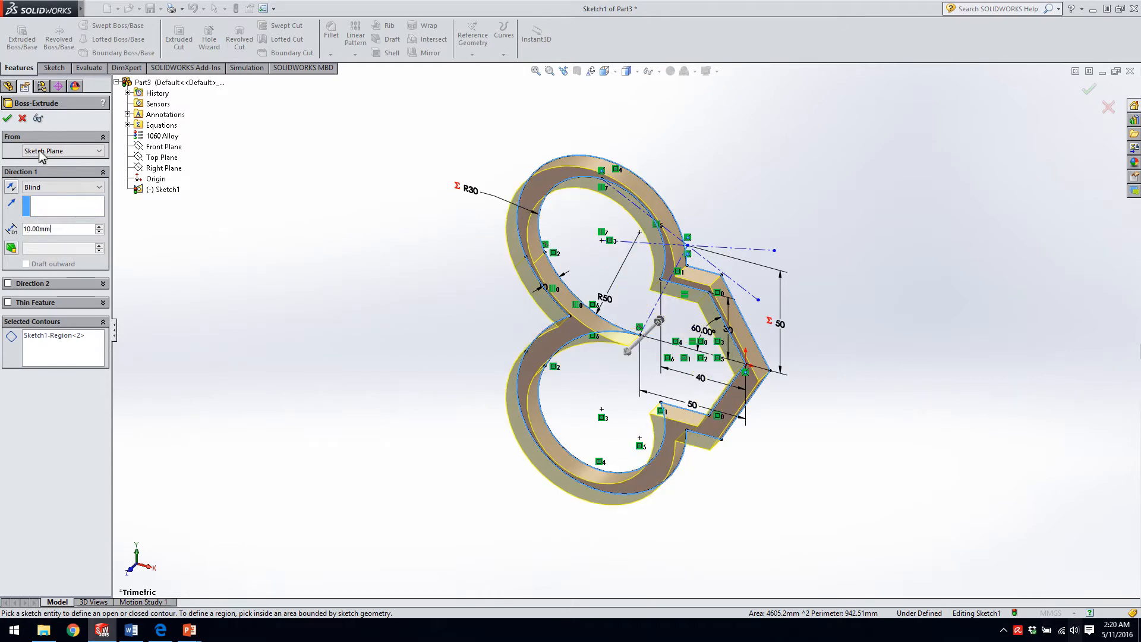
left_click(8, 119)
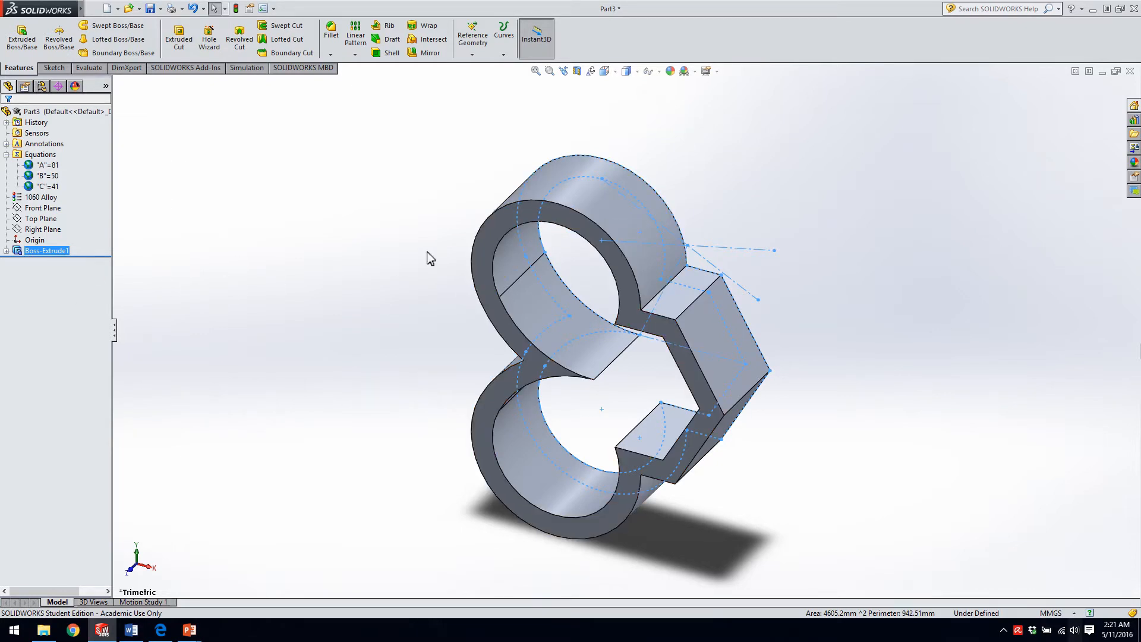
Edit the boss extrude, replace its variable-driven depth with 5 mm, and accept the change.
right_click(31, 250)
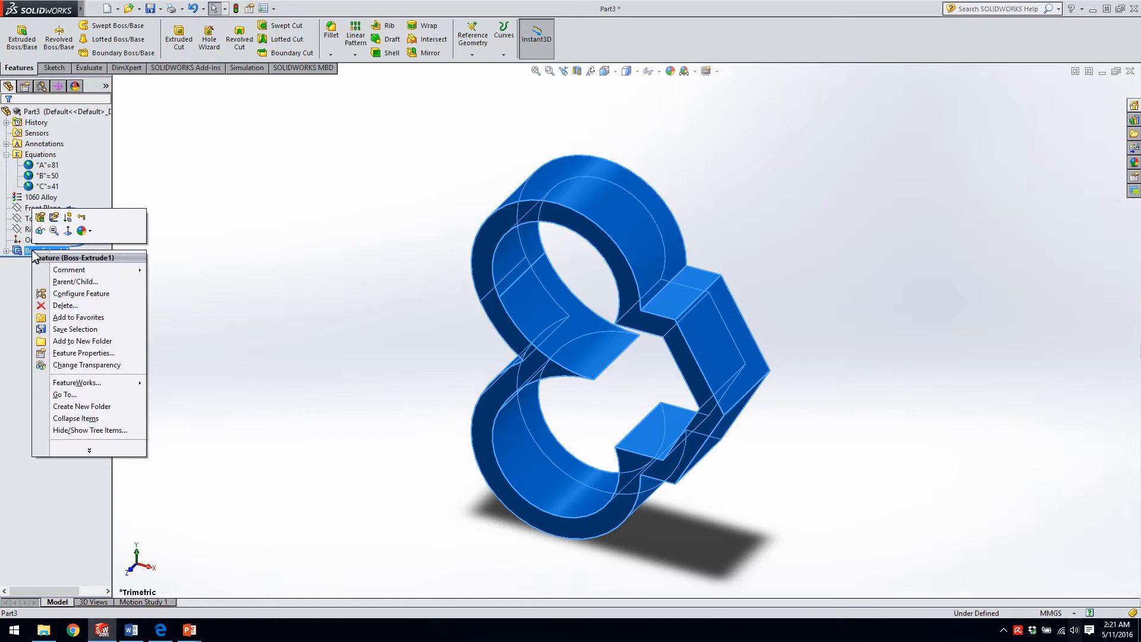
left_click(40, 219)
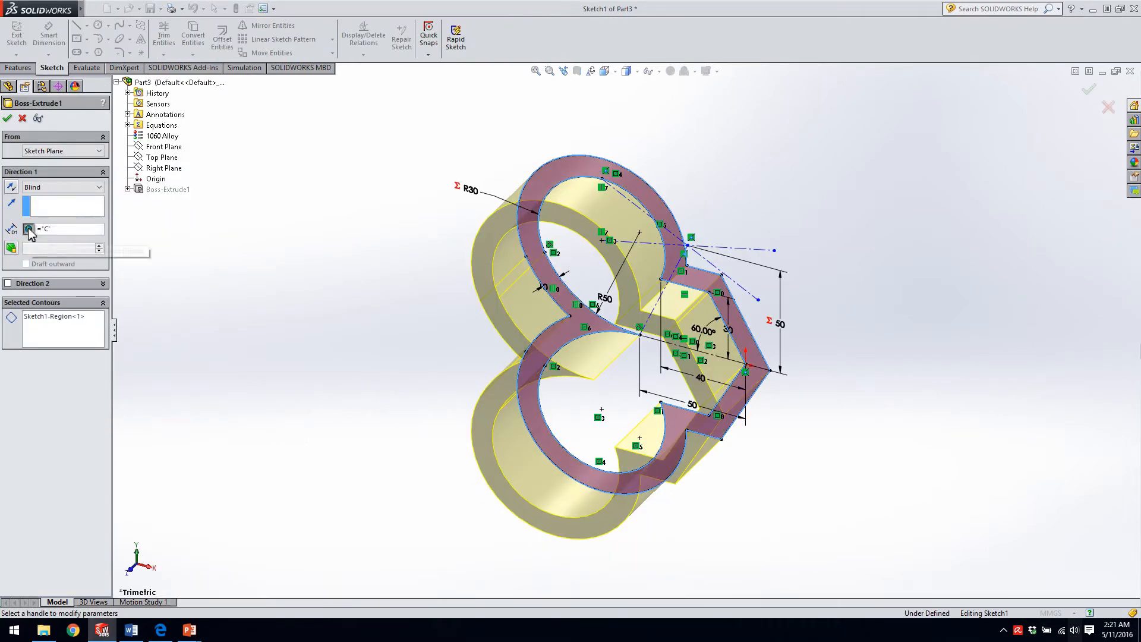
left_click(29, 230)
key("BackSpace")
key("BackSpace")
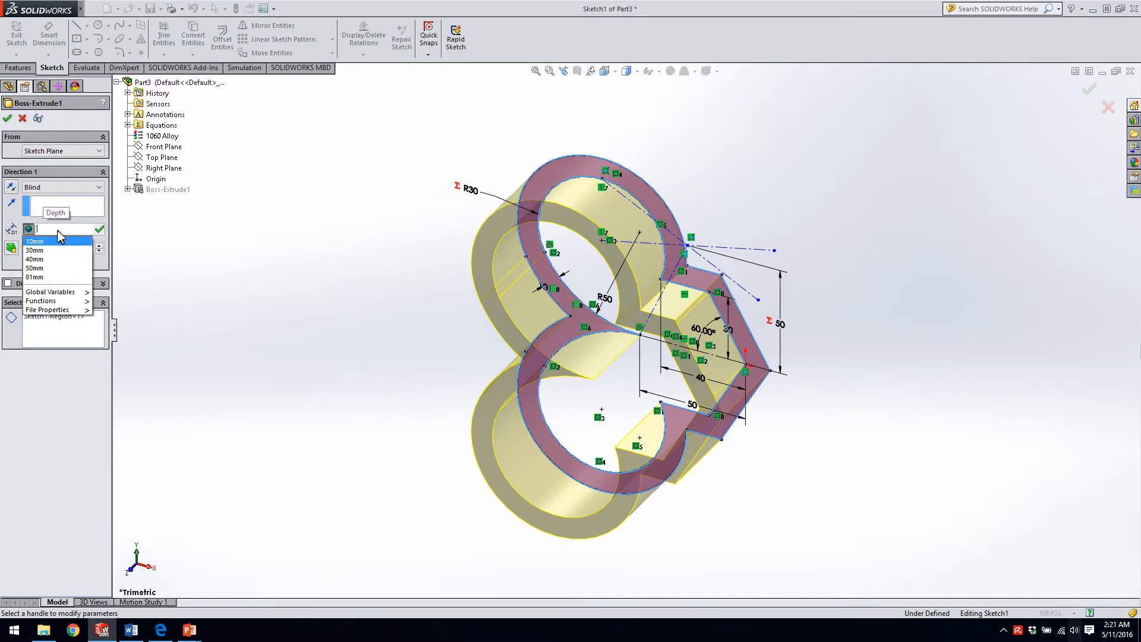
mouse_move(65, 294)
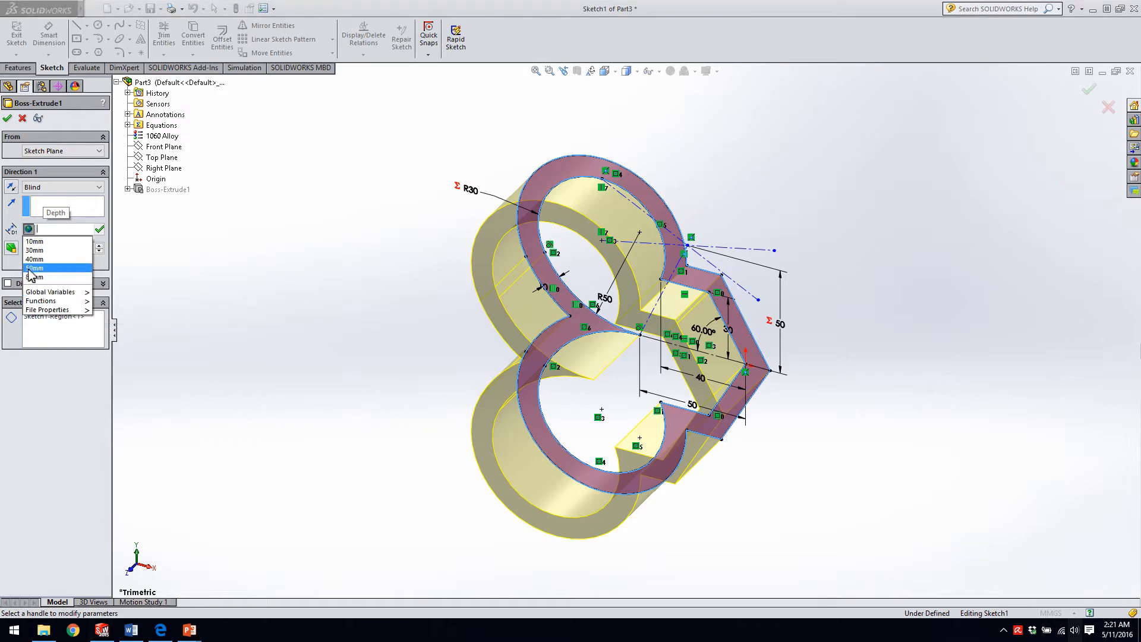
left_click(39, 226)
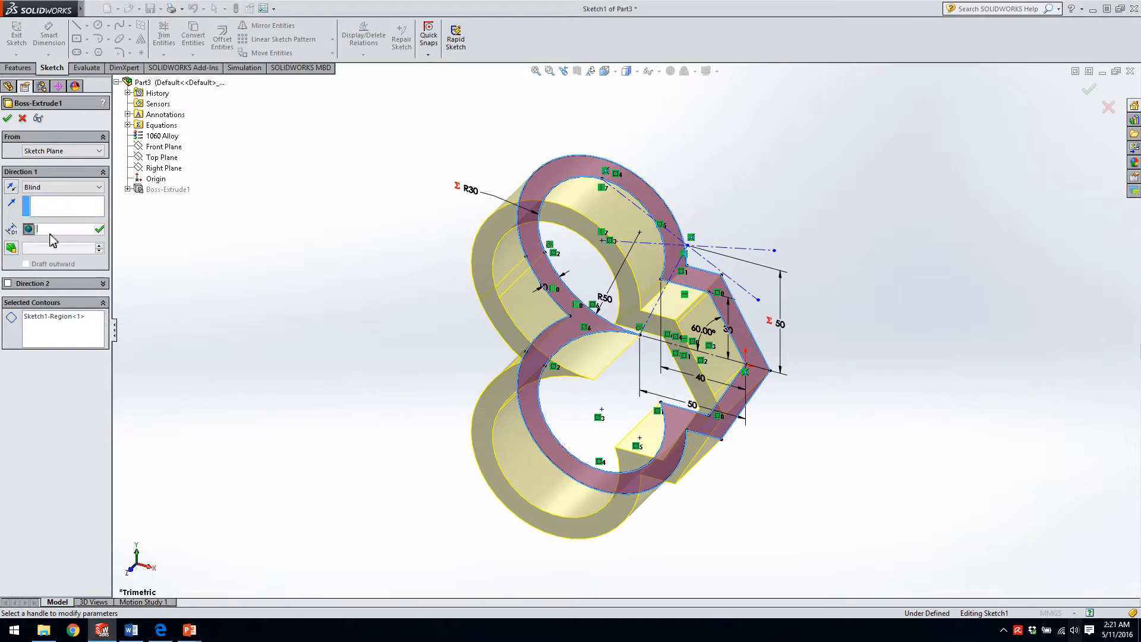
left_click(49, 234)
type("5")
key("Return")
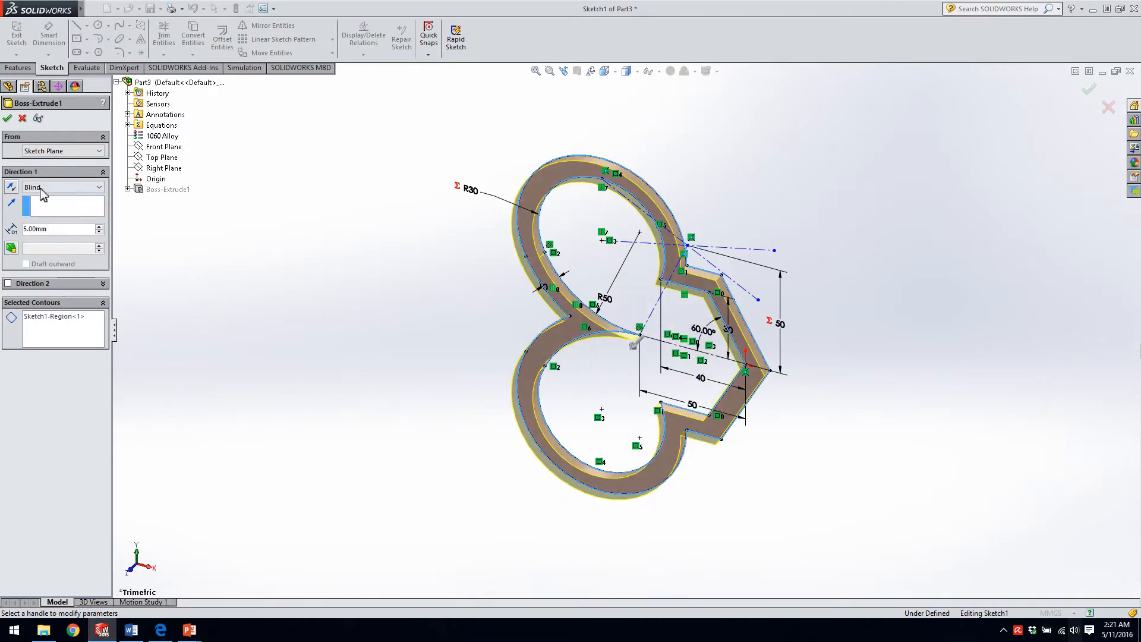
left_click(9, 118)
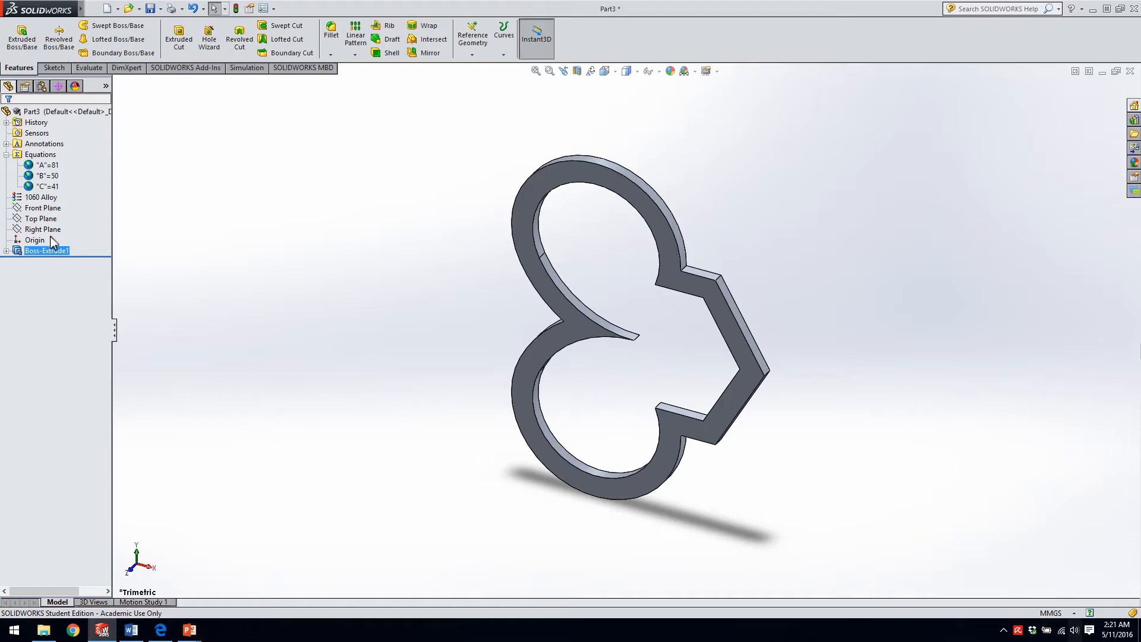
Start a boss extrude from the existing sketch, using only its inner region as the contour and removing the whole-sketch selection.
left_click(6, 251)
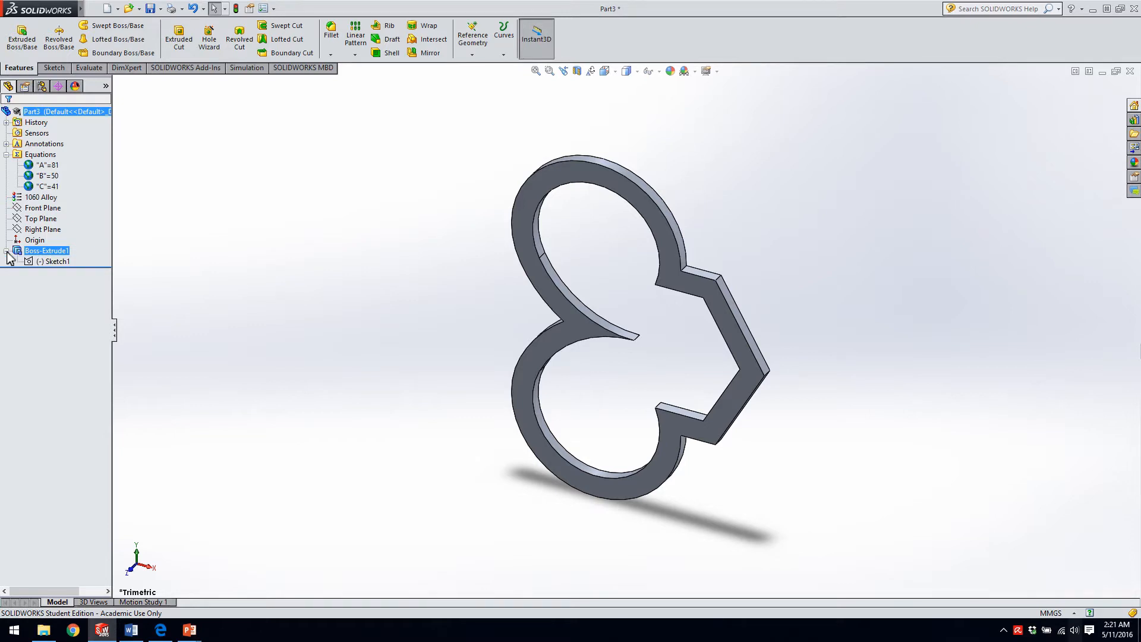
left_click(53, 263)
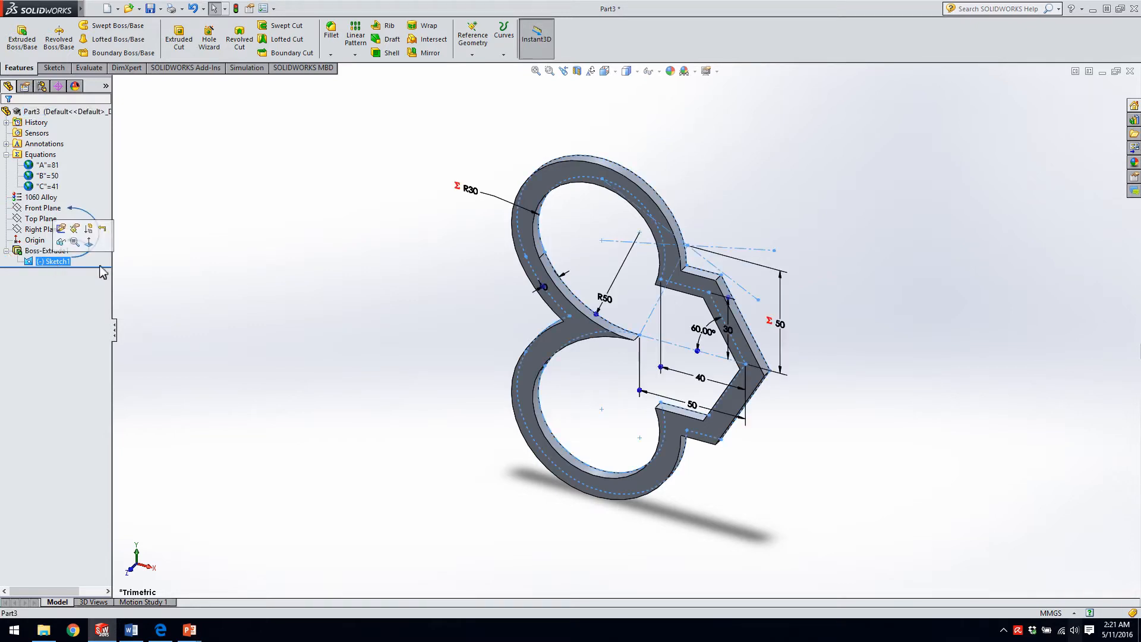
left_click(27, 40)
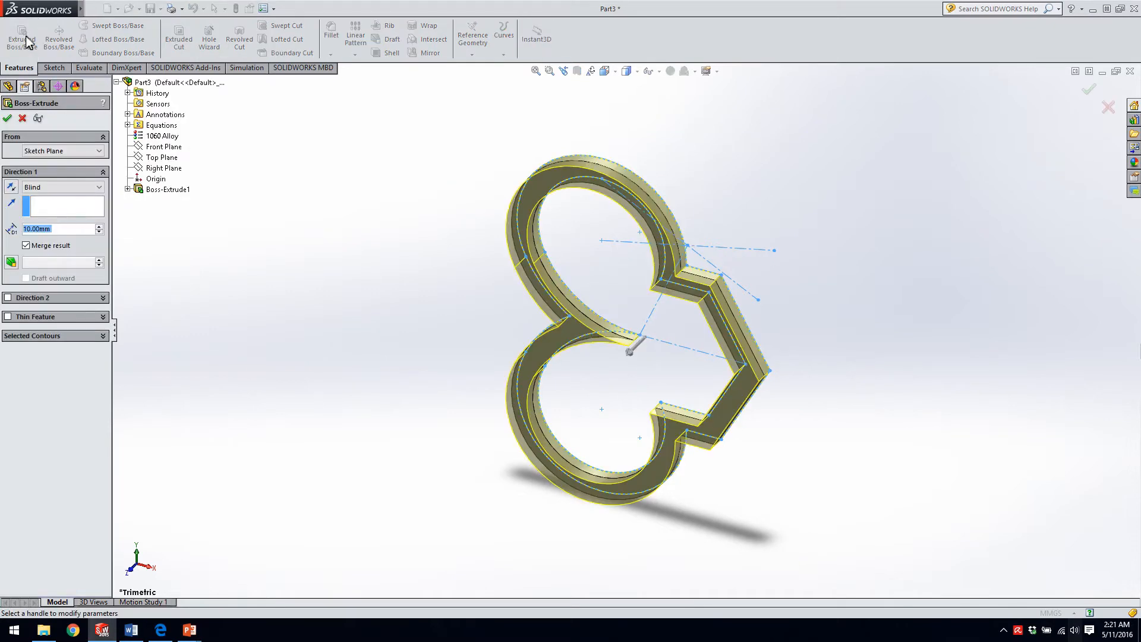
left_click(58, 336)
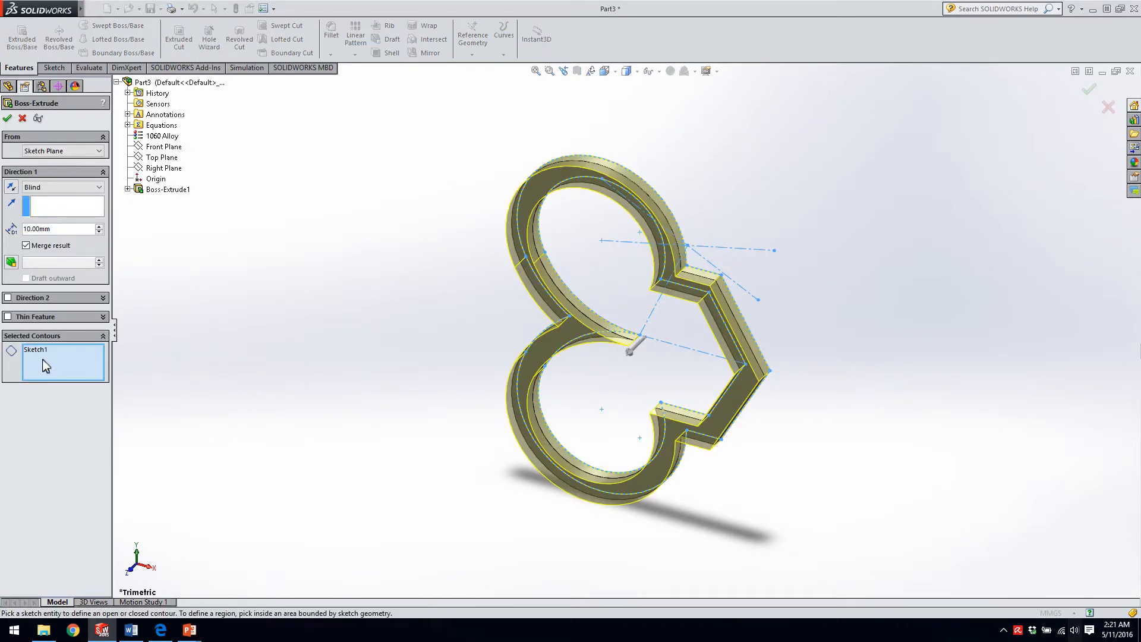
left_click(615, 263)
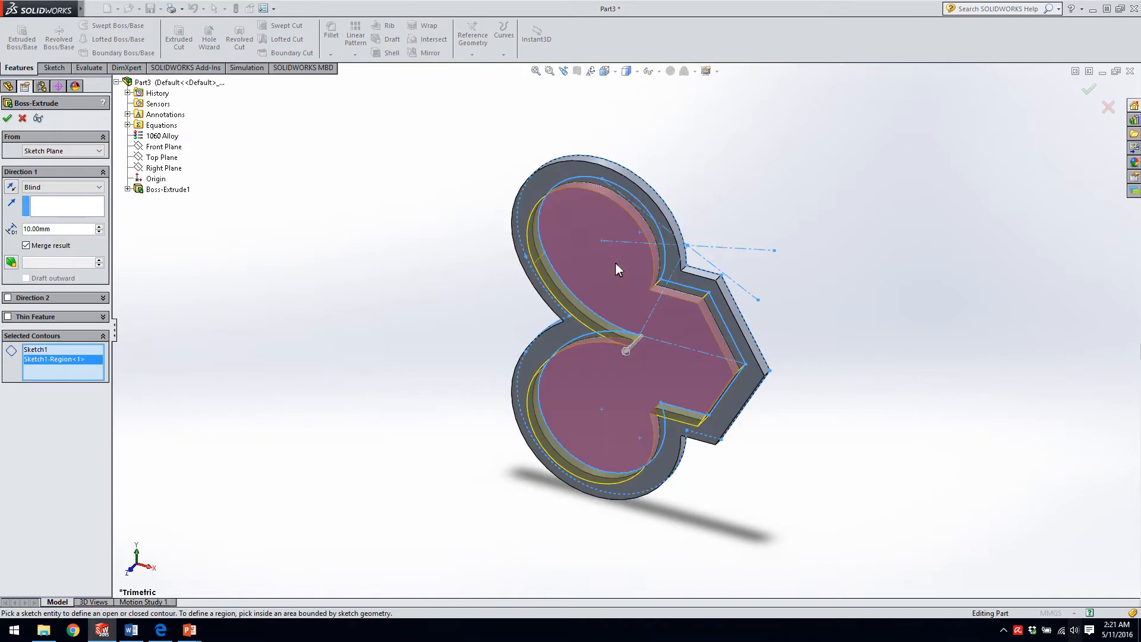
left_click(39, 350)
right_click(39, 351)
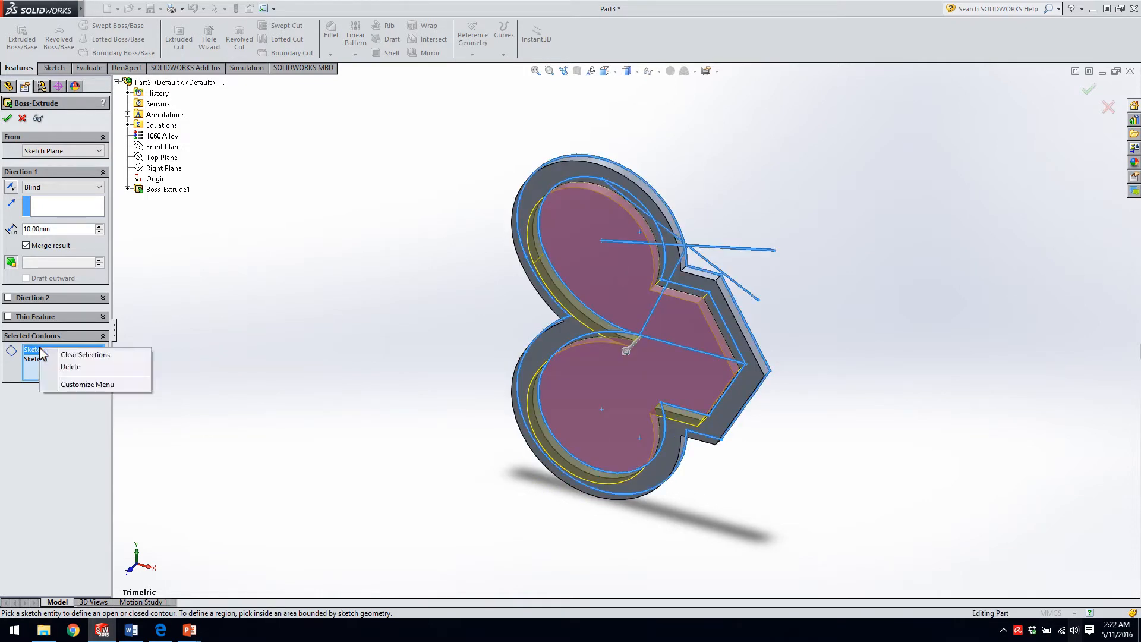
left_click(64, 366)
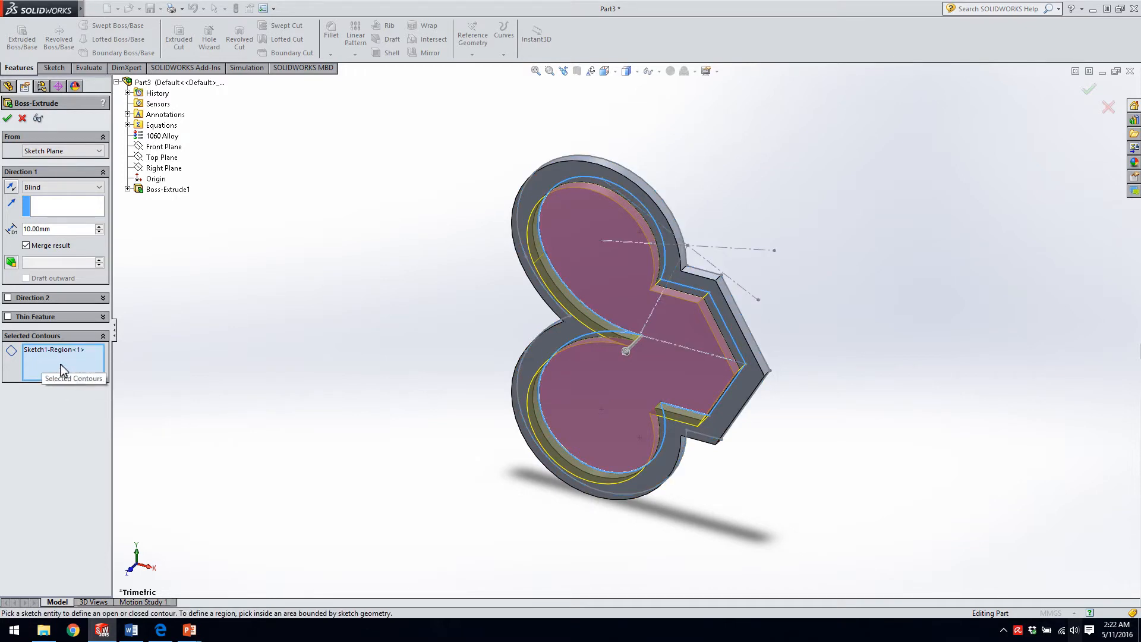
Set the Direction 1 depth of the inner region's extrusion to 30 mm.
left_click(62, 230)
left_click_drag(62, 231, 13, 232)
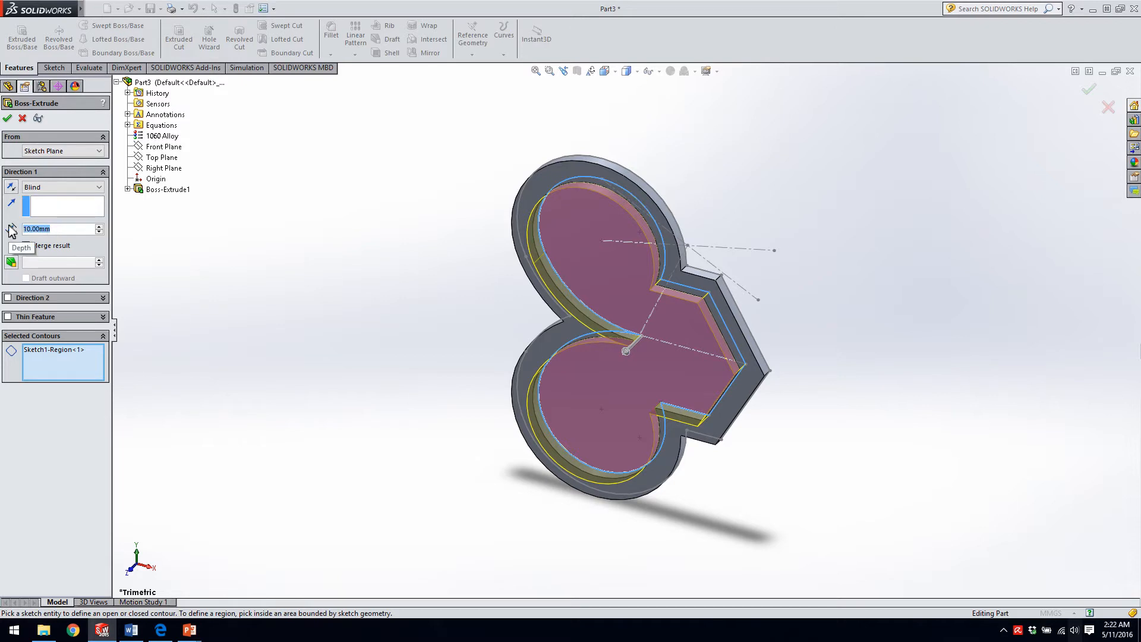
type("30")
key("Return")
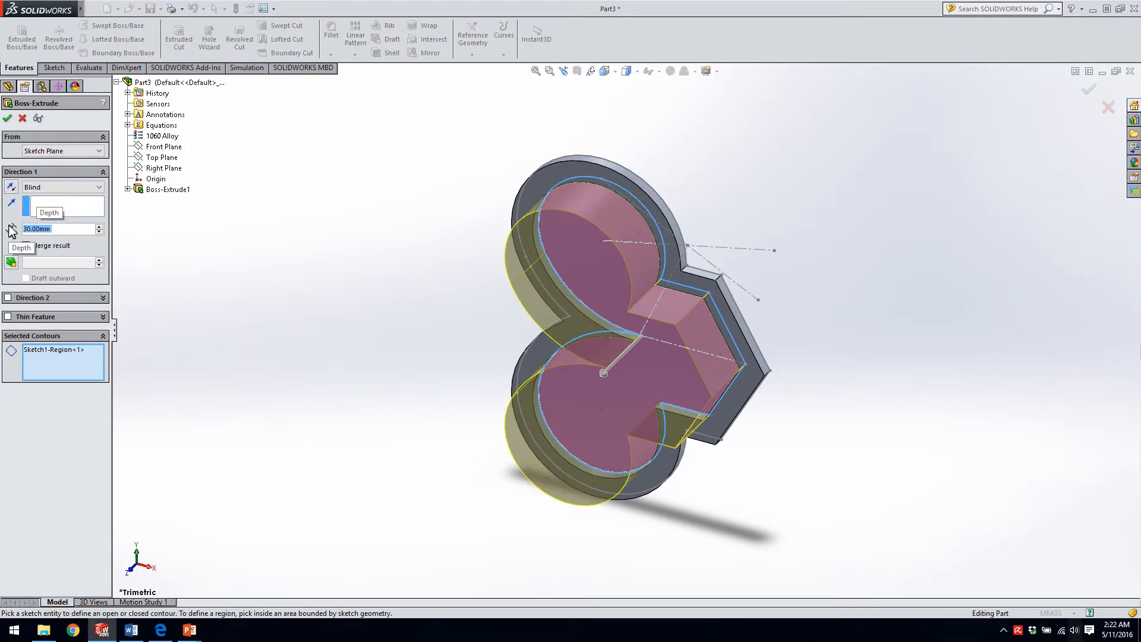
left_click(182, 277)
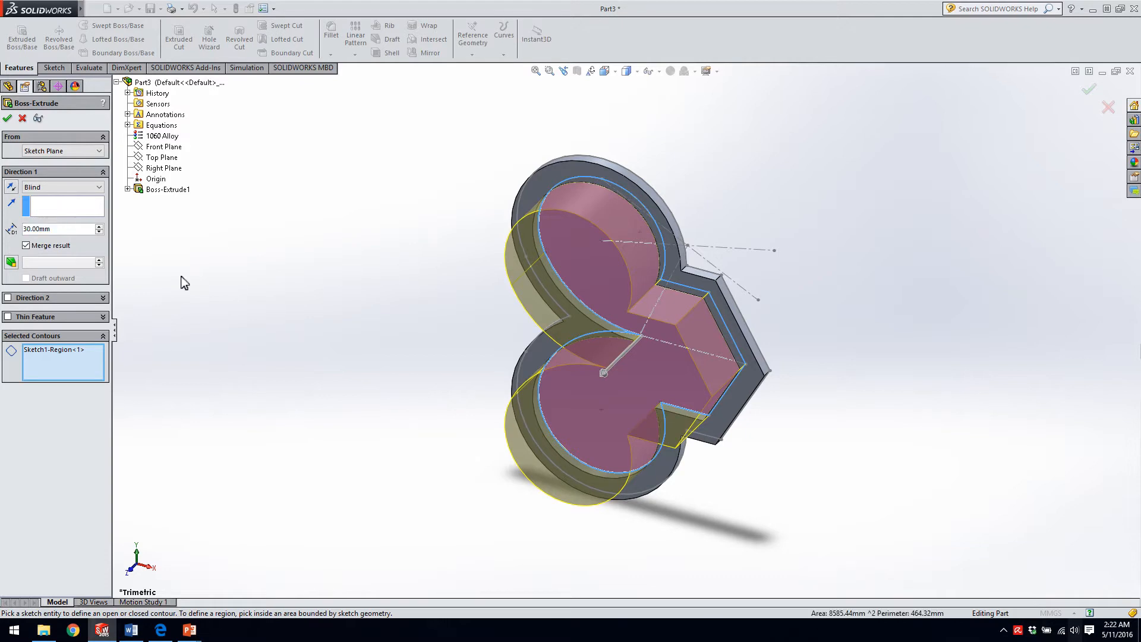
Try the extrusion with Merge result disabled, and enable it again.
left_click(26, 245)
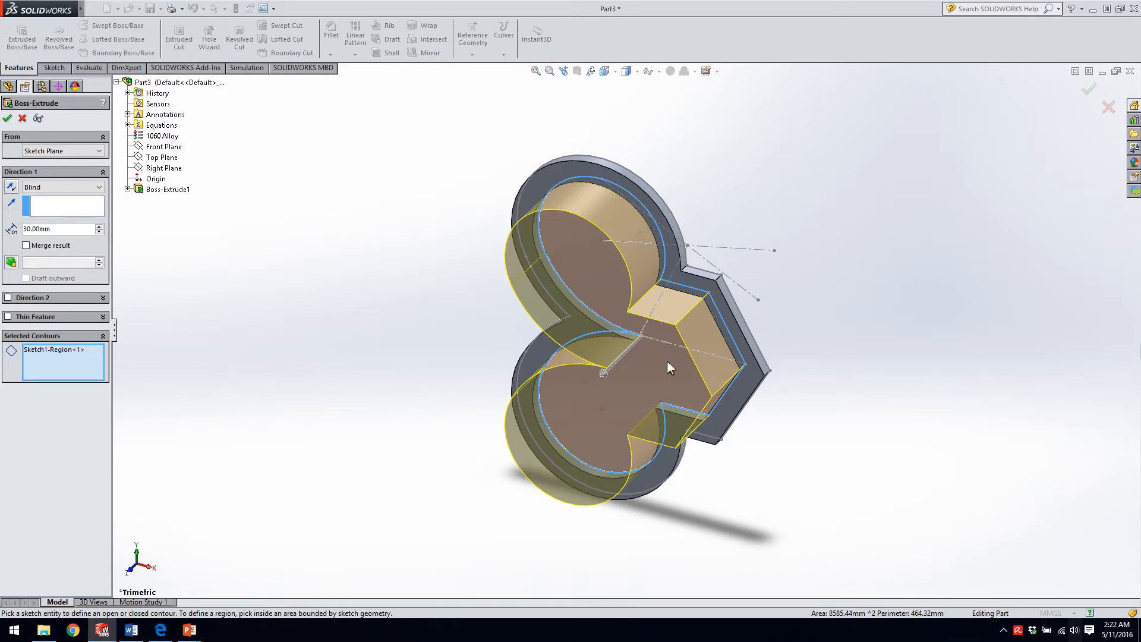
left_click(26, 245)
Try a 5° draft on the extrusion, make it outward and increase it to 20°, and switch the draft off.
left_click(12, 263)
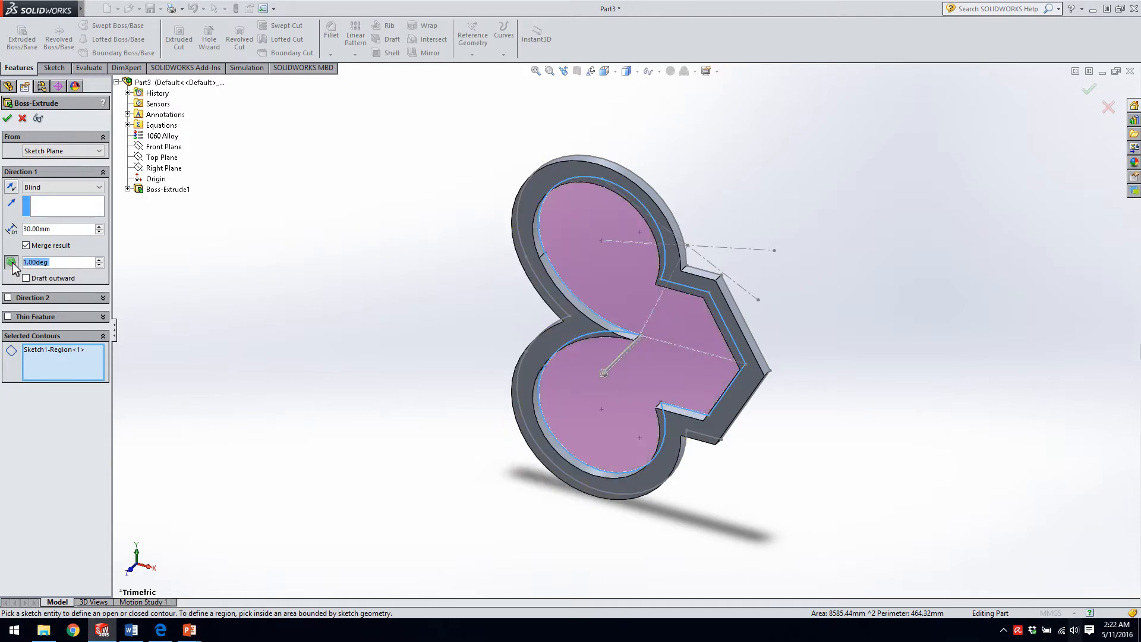
type("5")
key("Return")
left_click(25, 278)
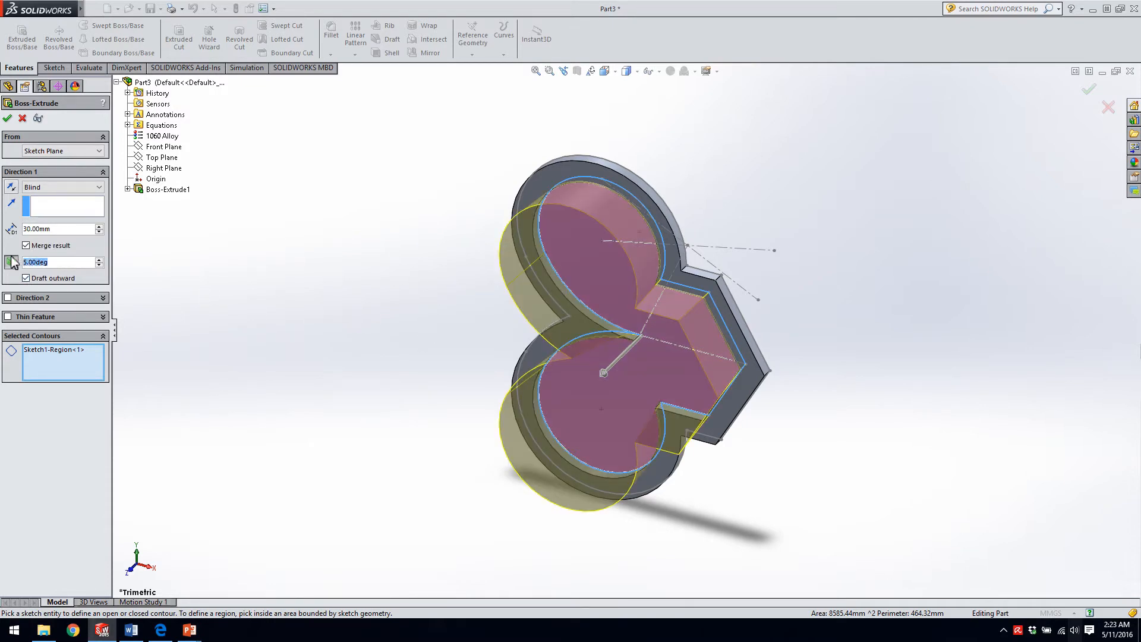
type("20")
key("Return")
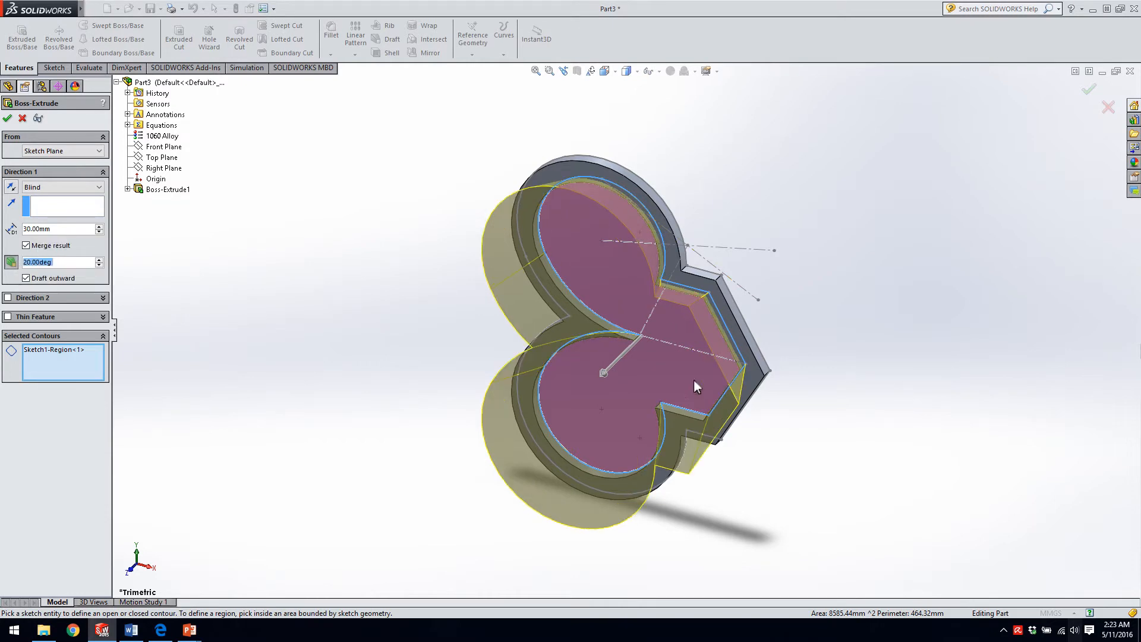
left_click(15, 265)
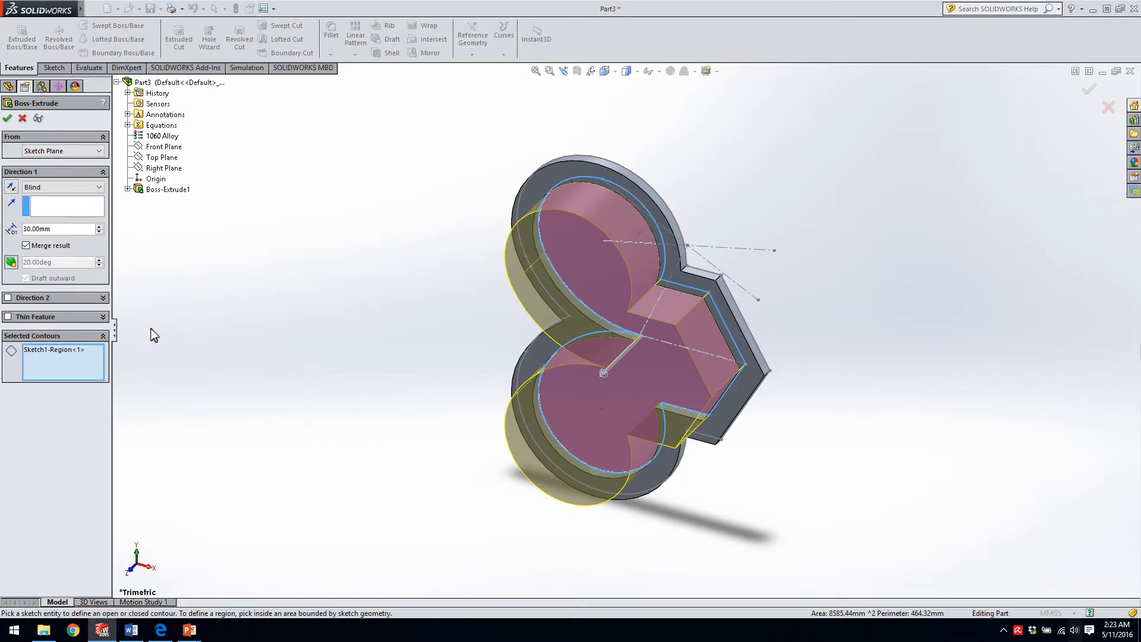
Try the Thin Feature option on the inner region with a One-Direction wall thickness of 2 mm.
left_click(7, 317)
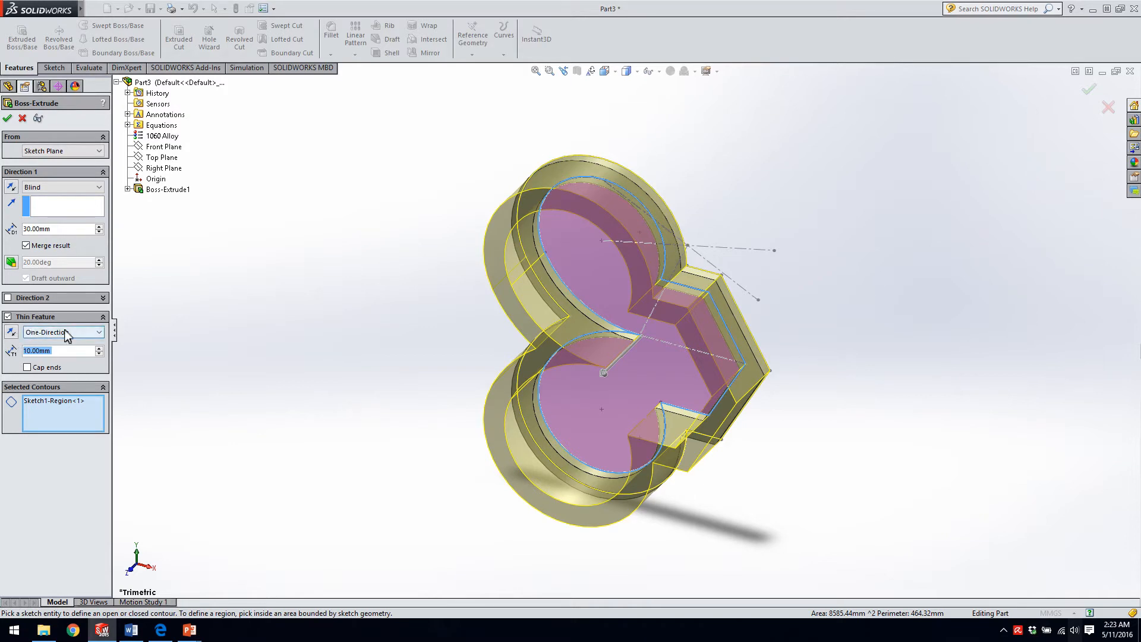
middle_click_drag(640, 317, 663, 251)
scroll(664, 252, "down", 1)
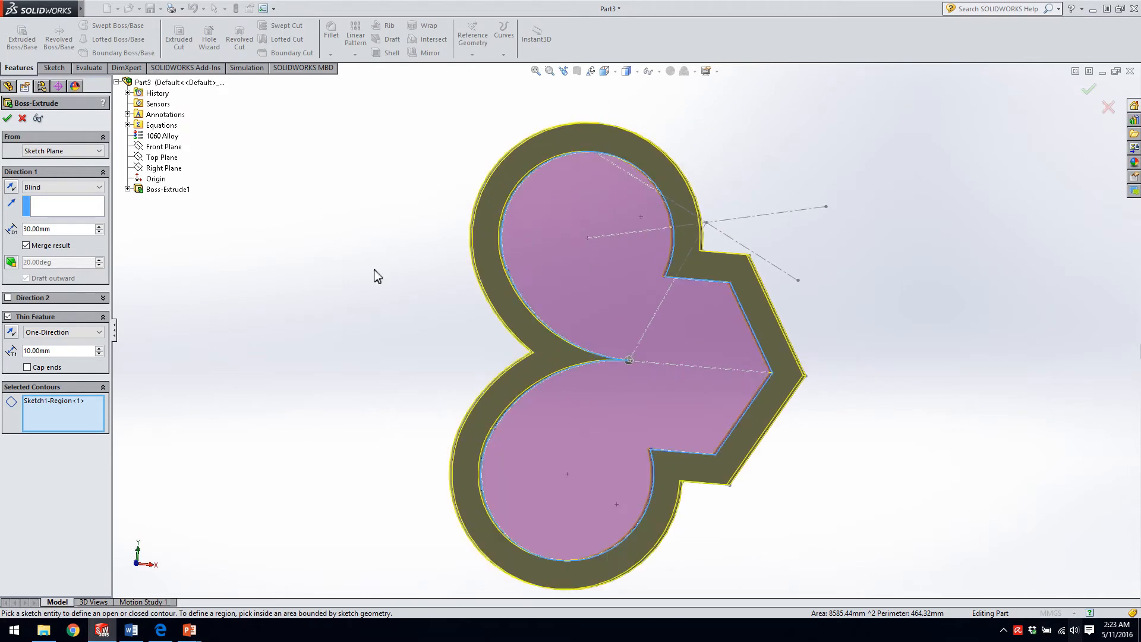
left_click(65, 354)
left_click_drag(65, 354, 1, 359)
type("2")
key("Return")
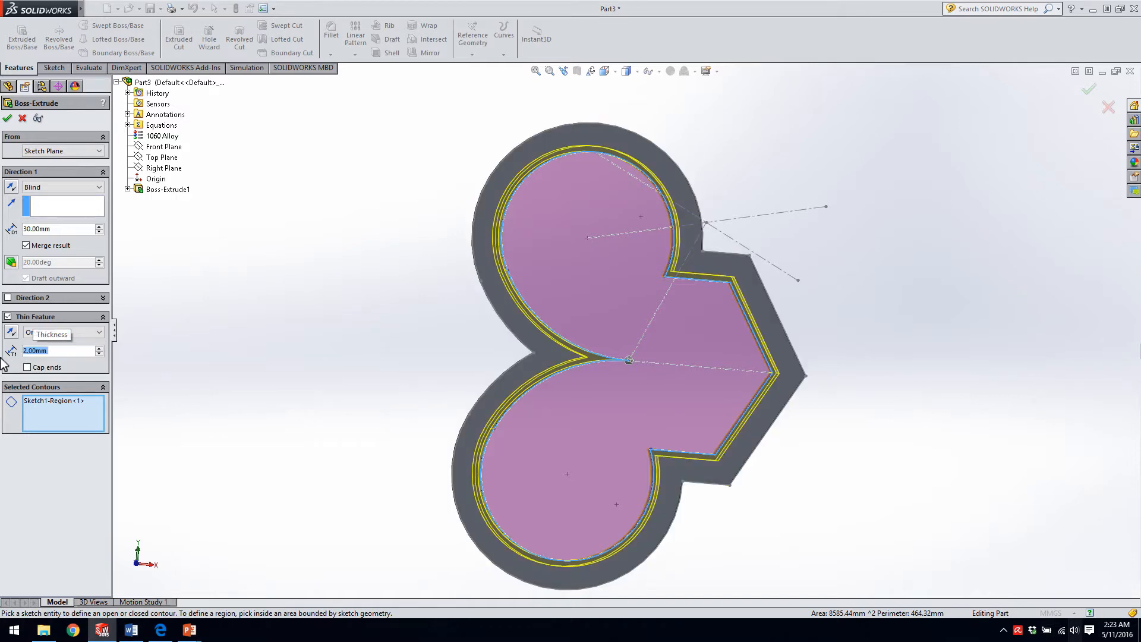
scroll(624, 332, "up", 2)
middle_click_drag(651, 382, 656, 284)
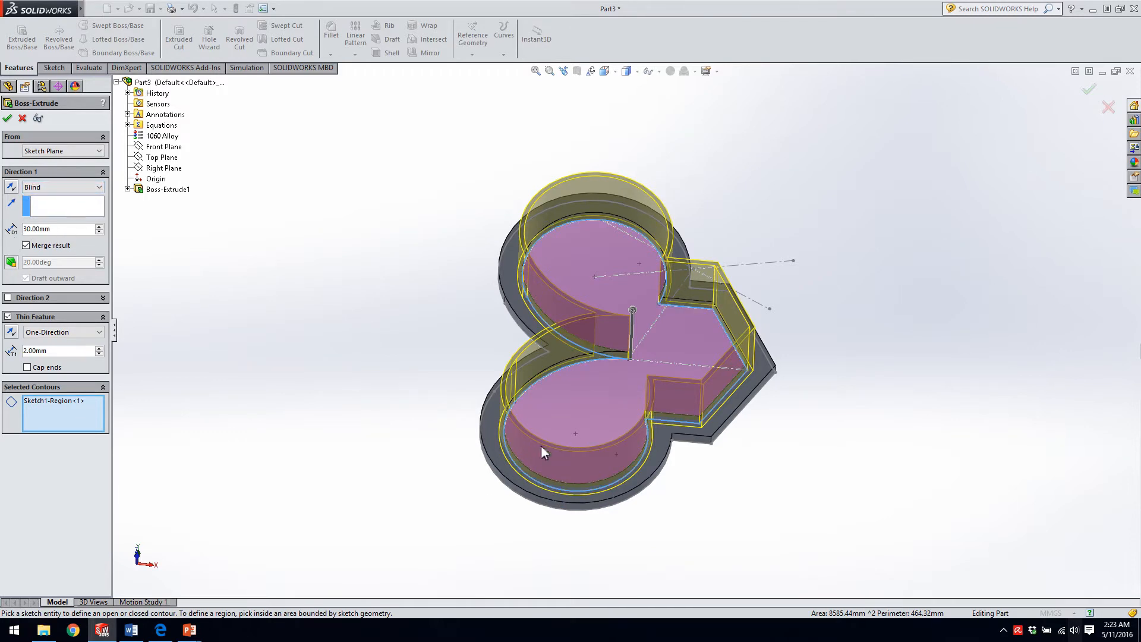
Try the reversed, Mid-Plane and Two-Direction variants of the thin wall, and disable Thin Feature.
left_click(12, 334)
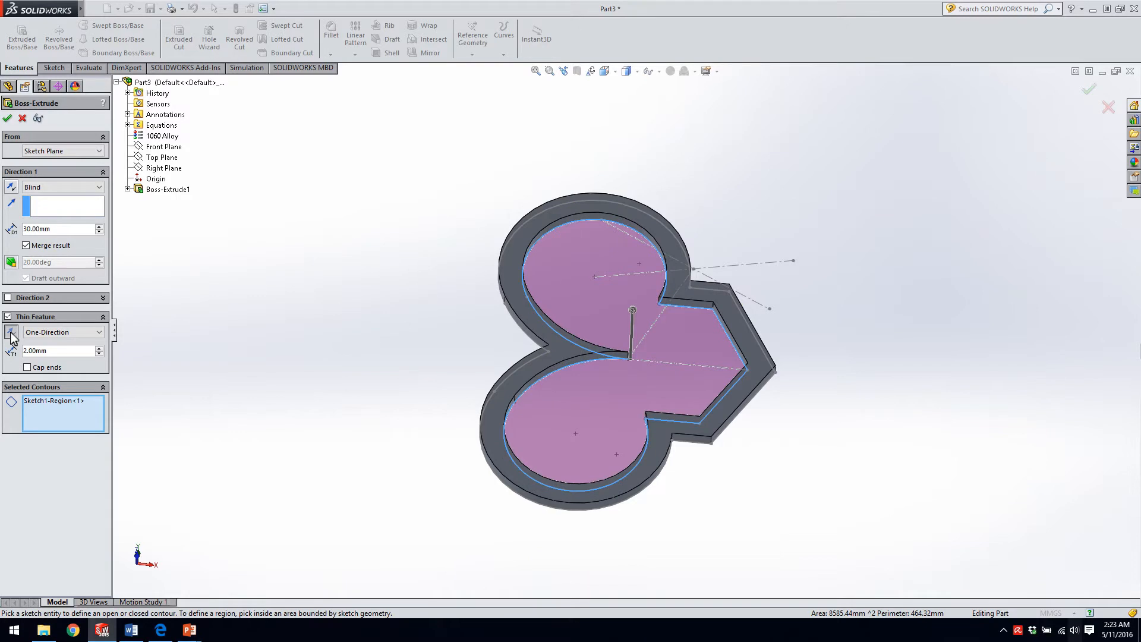
left_click(89, 332)
left_click(48, 351)
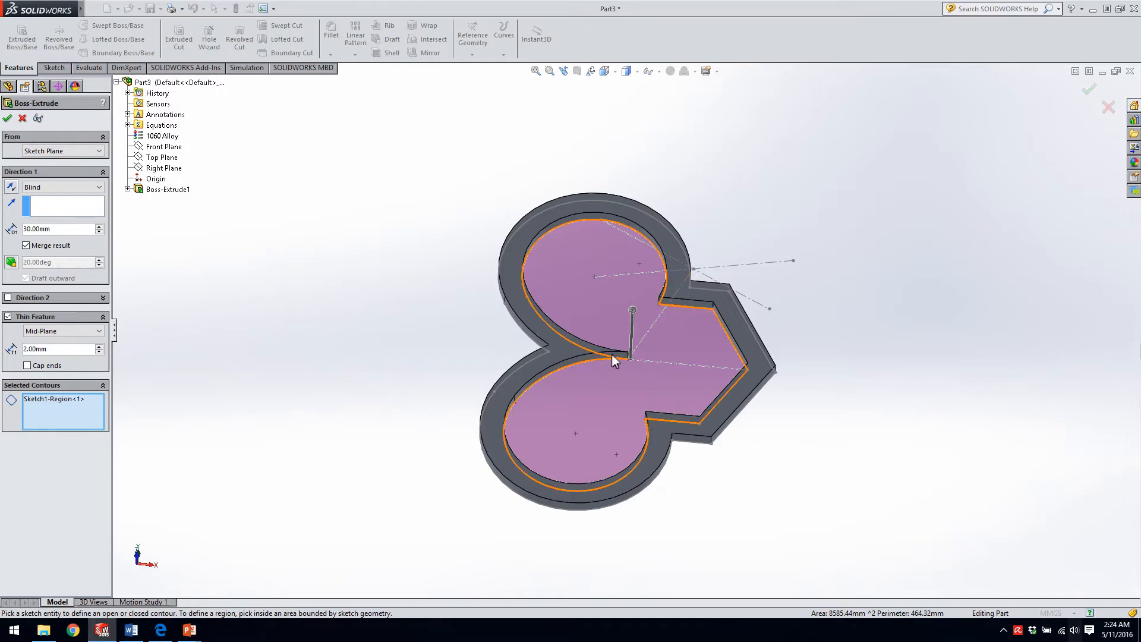
left_click(58, 329)
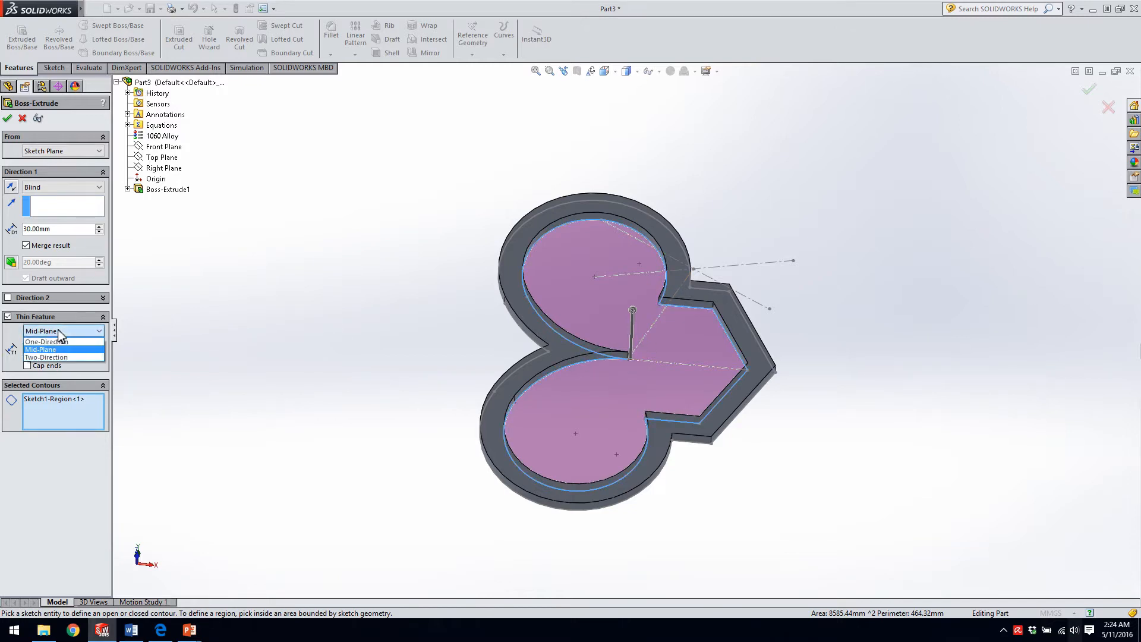
left_click(58, 357)
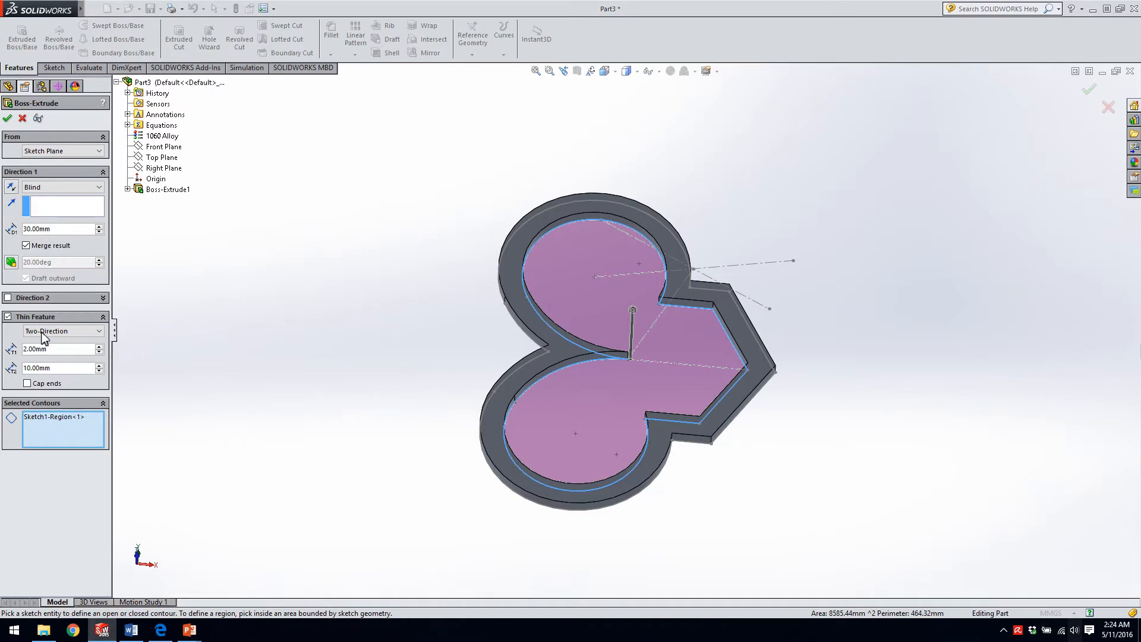
left_click(7, 317)
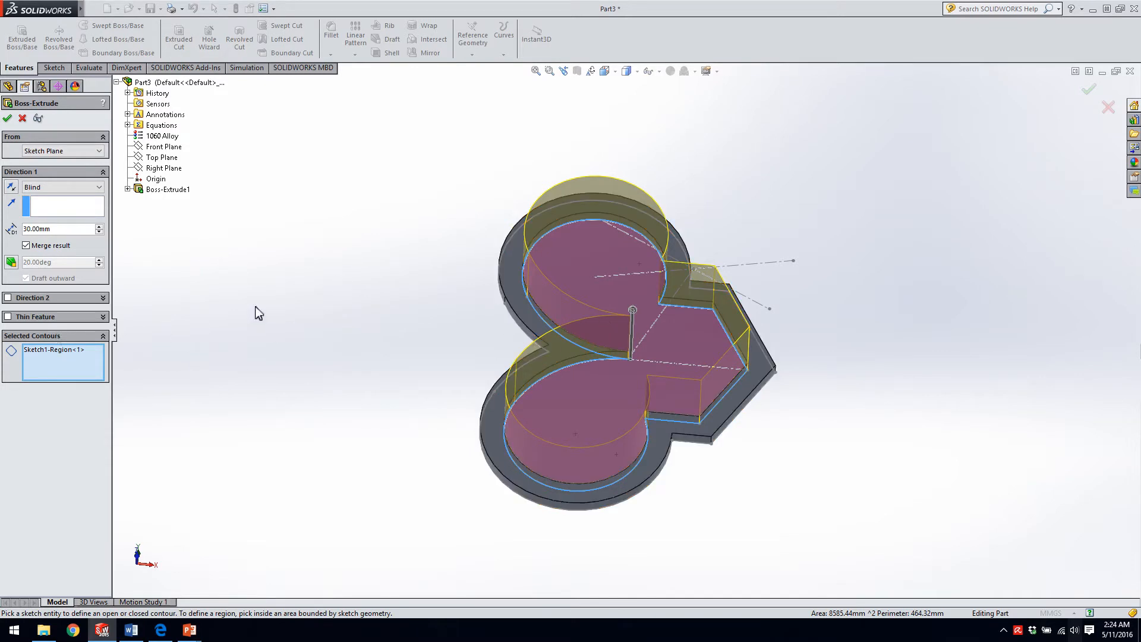
Accept the boss extrude of the inner region, collapse the first extrude's entry in the feature tree, and clear the selection.
left_click(7, 121)
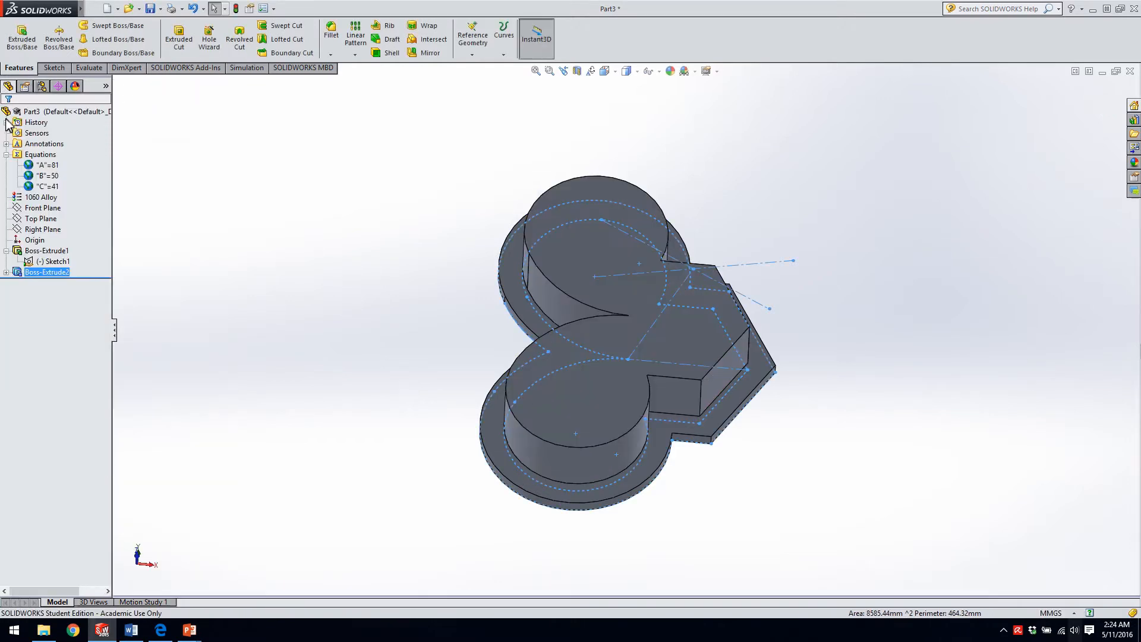
left_click(6, 251)
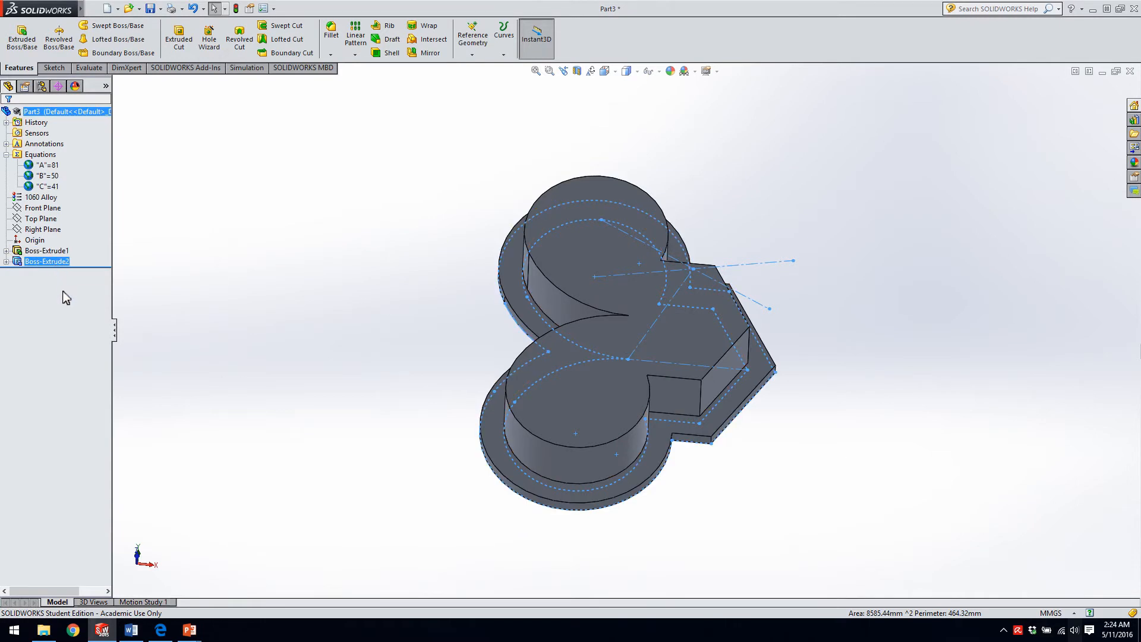
left_click(433, 360)
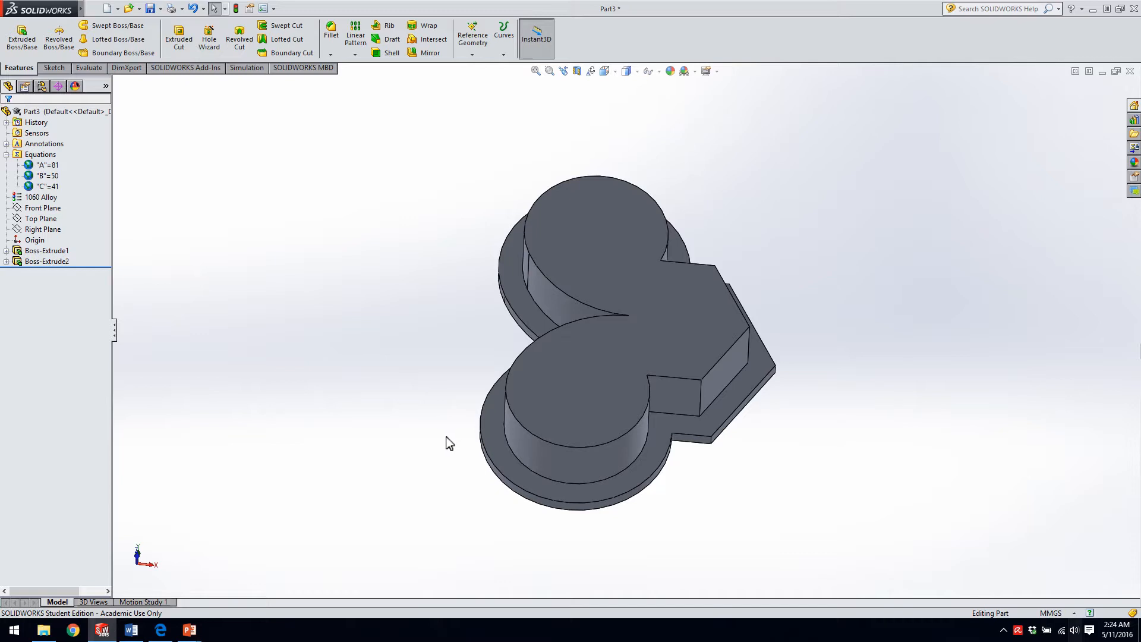
Examine the two-level part from other orientations and up close, and fit the whole part in the view.
key("ctrl+space")
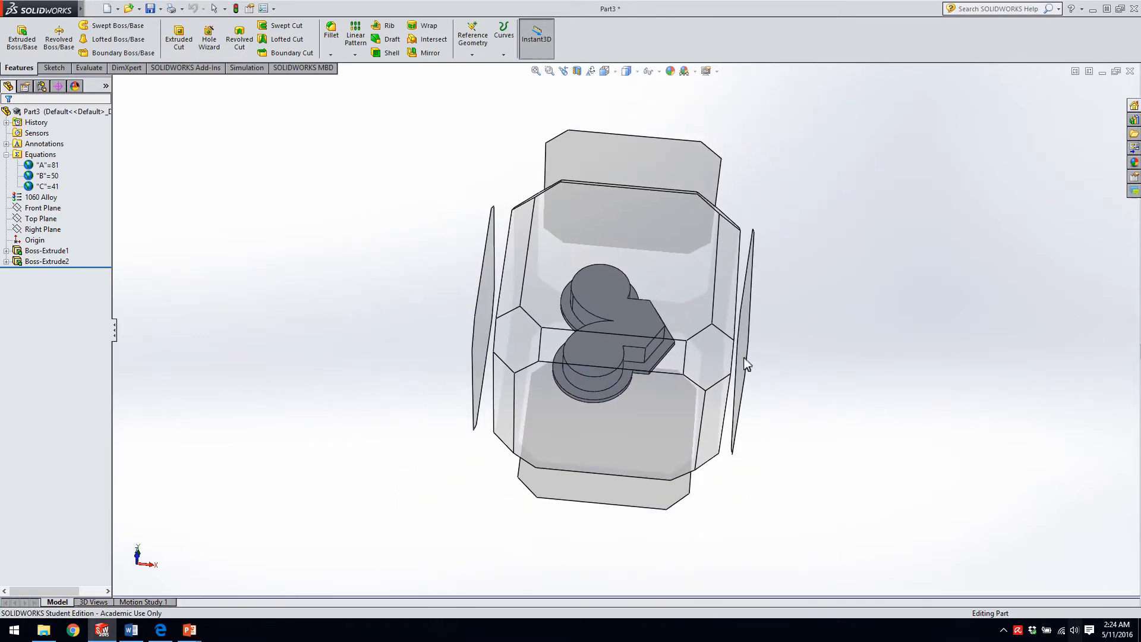
left_click(710, 358)
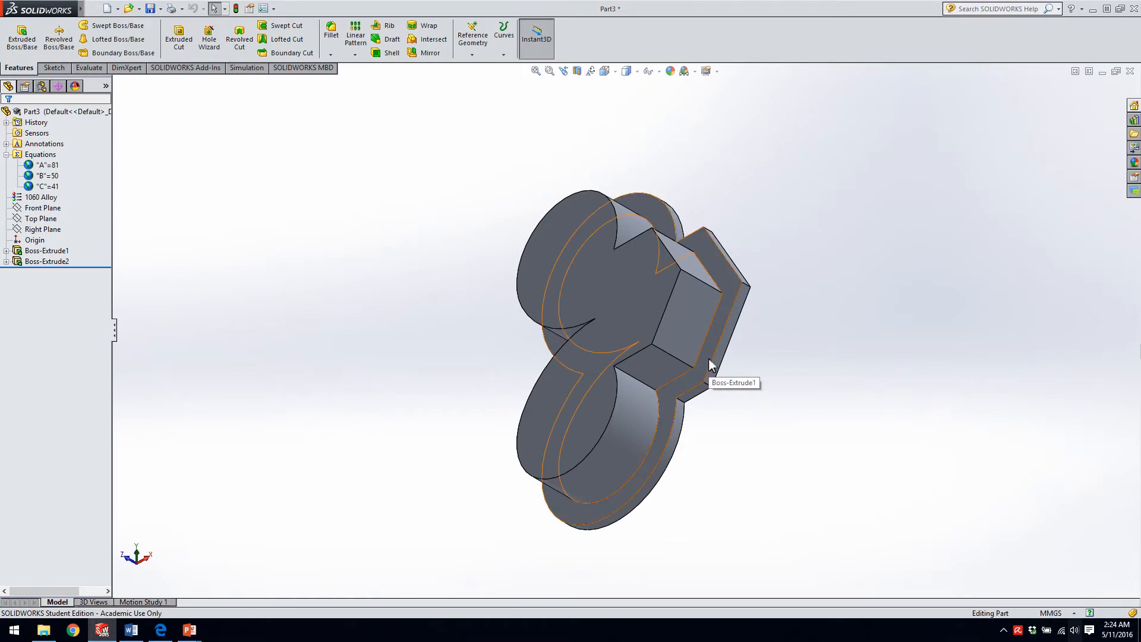
middle_click_drag(586, 258, 559, 400)
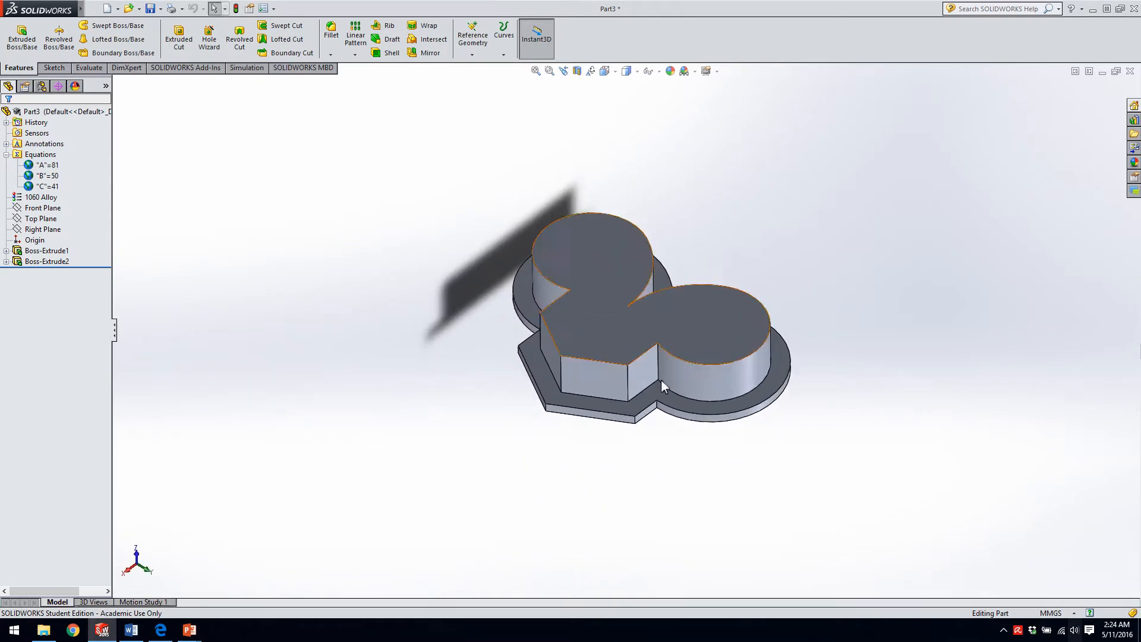
scroll(657, 254, "down", 4)
scroll(665, 310, "up", 5)
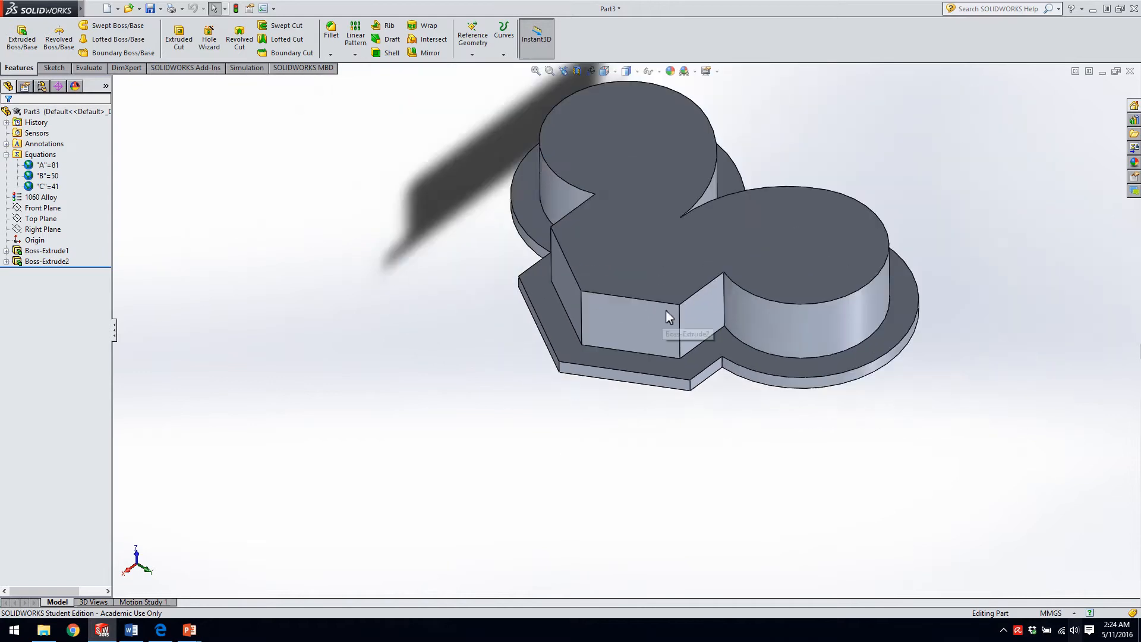
scroll(585, 345, "down", 2)
scroll(543, 413, "up", 3)
scroll(624, 257, "down", 4)
scroll(624, 257, "up", 5)
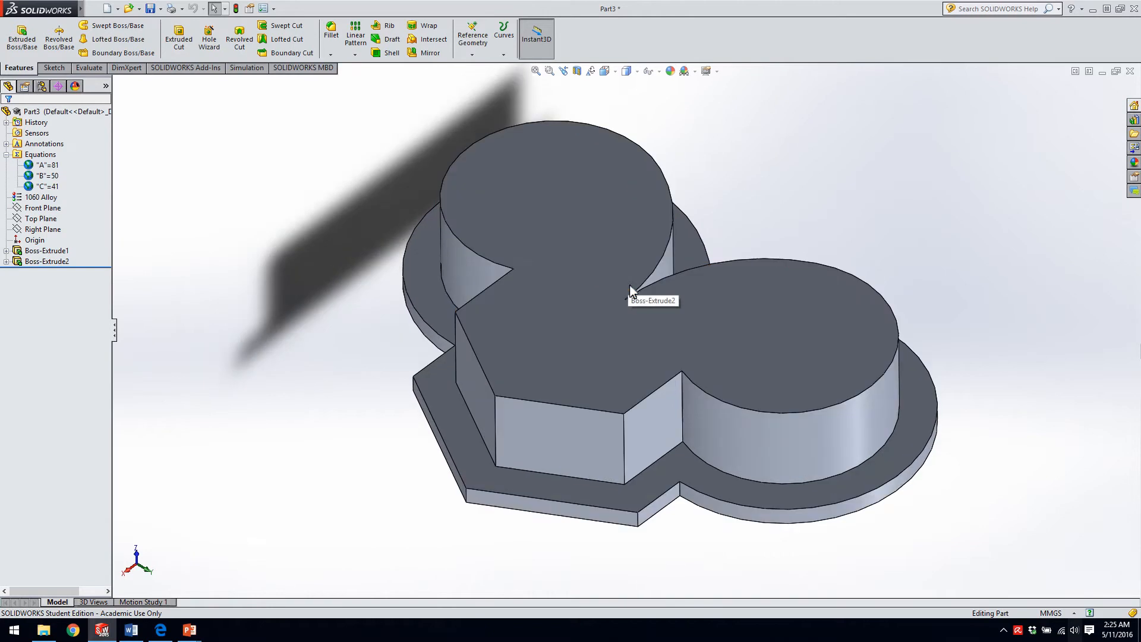
scroll(657, 329, "up", 6)
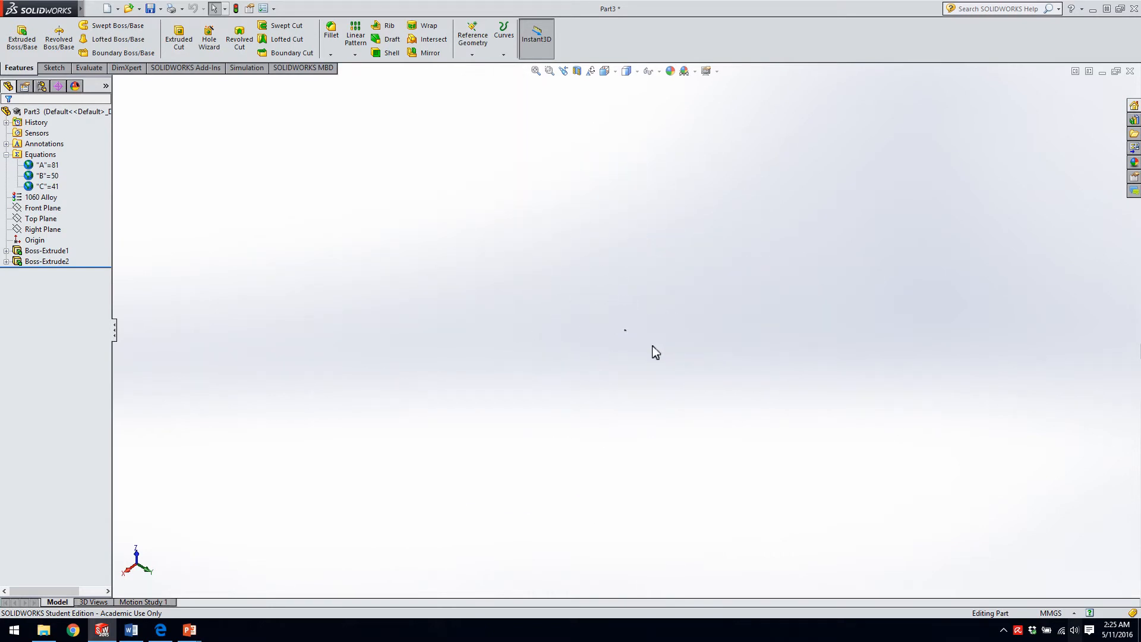
key("f")
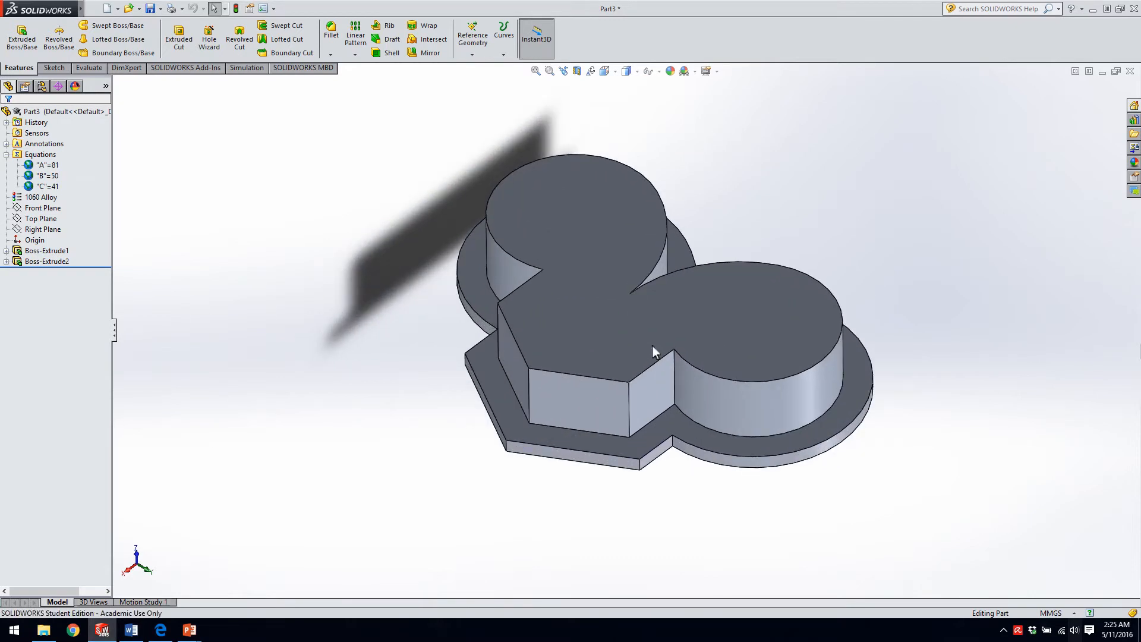
View the upper boss's top face straight on and display the dimensions of its extrude feature.
right_click(707, 320)
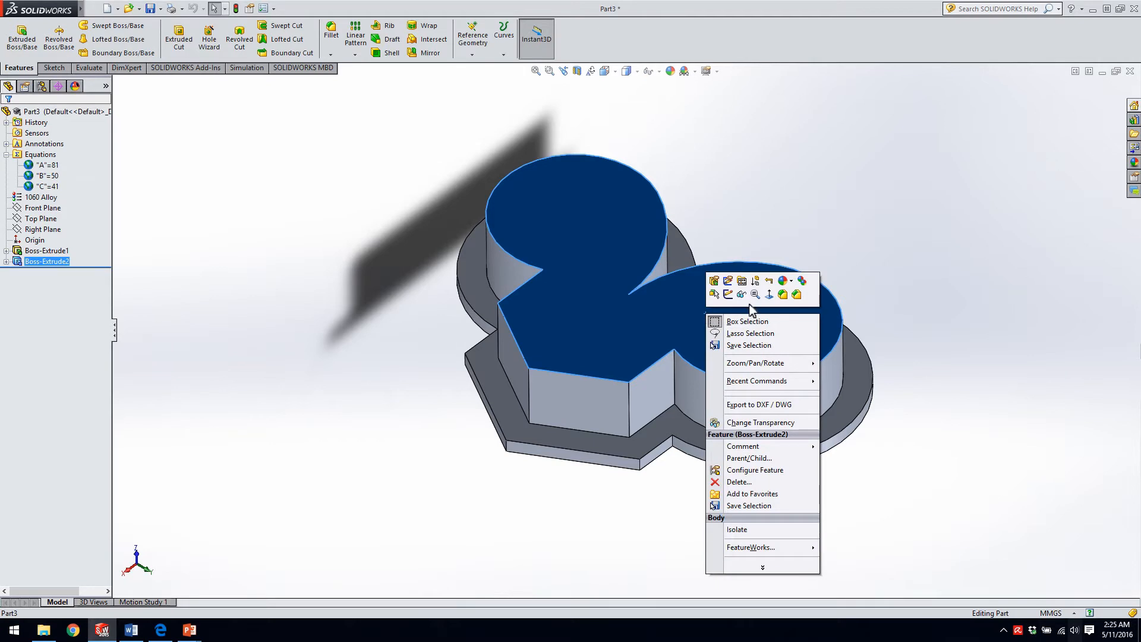
left_click(769, 294)
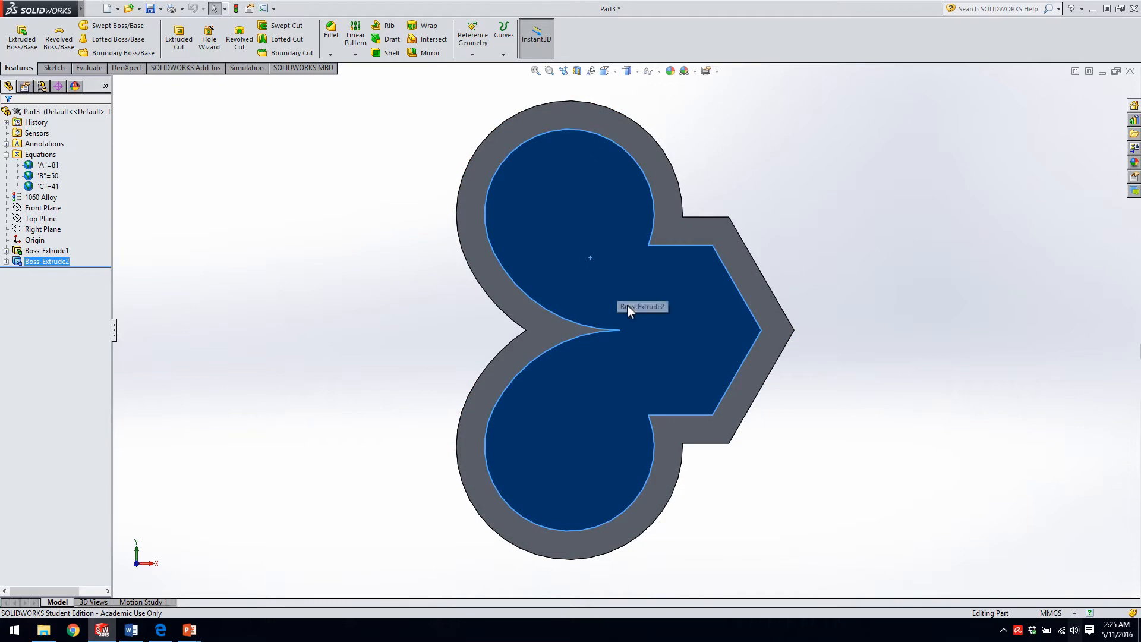
left_click(861, 256)
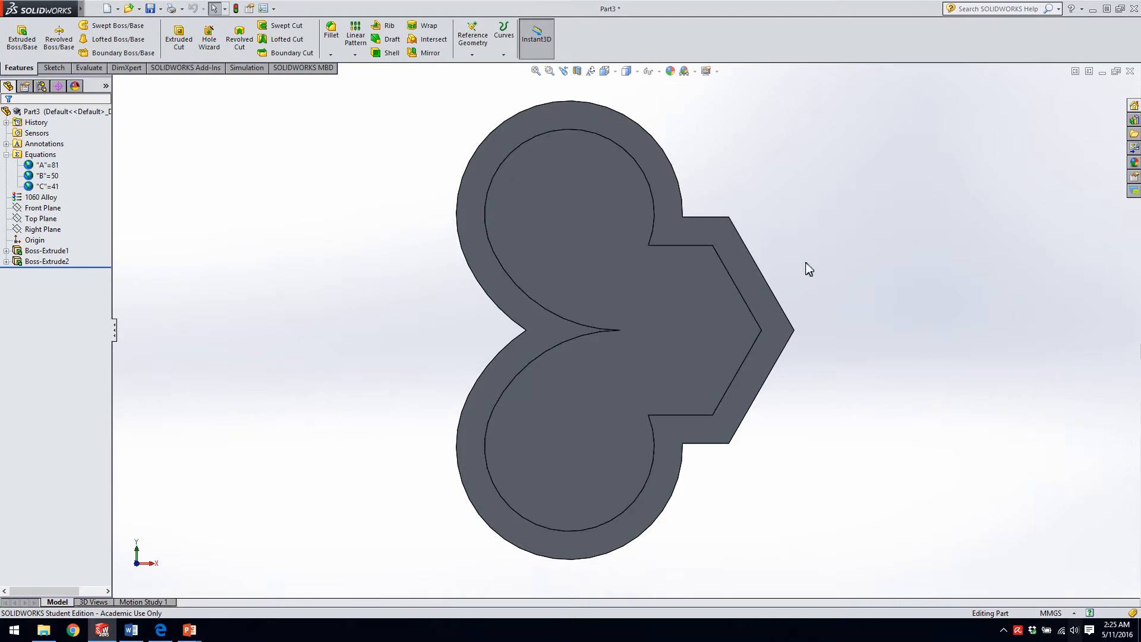
double_click(622, 283)
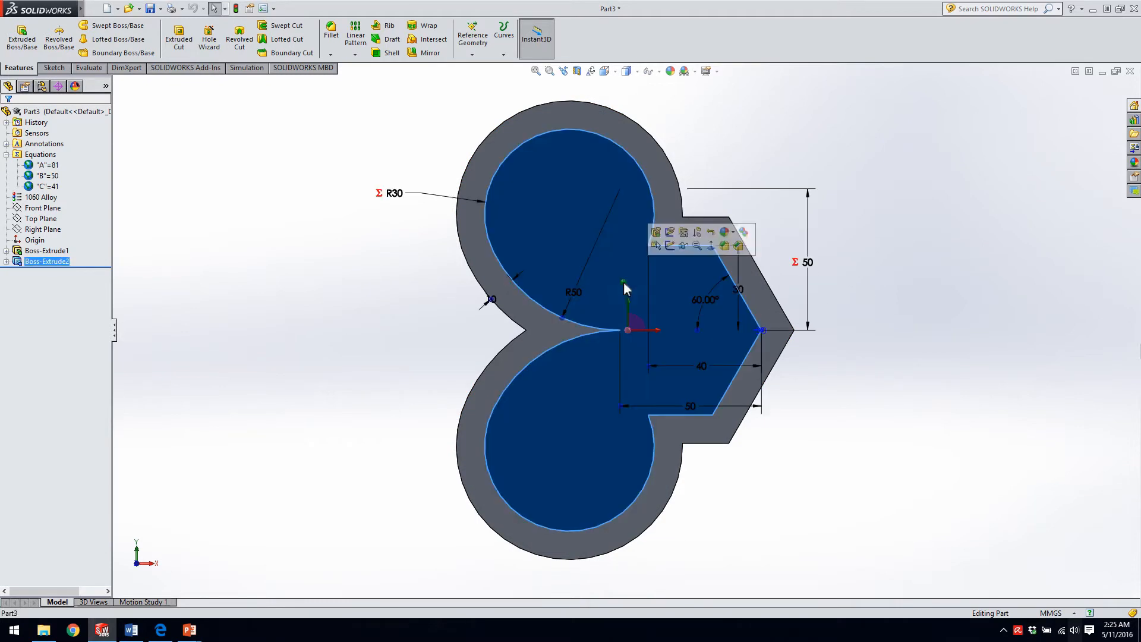
left_click(559, 207)
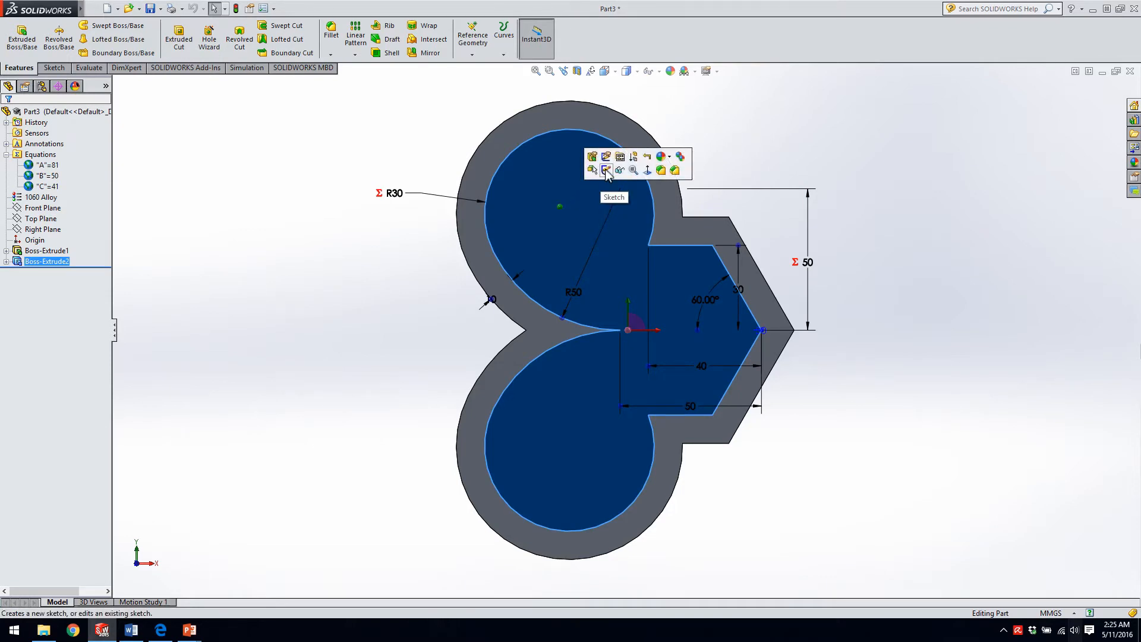
left_click(337, 292)
Open a new sketch on the flat angled side face of the upper boss at its pointed end.
middle_click_drag(336, 312, 308, 181)
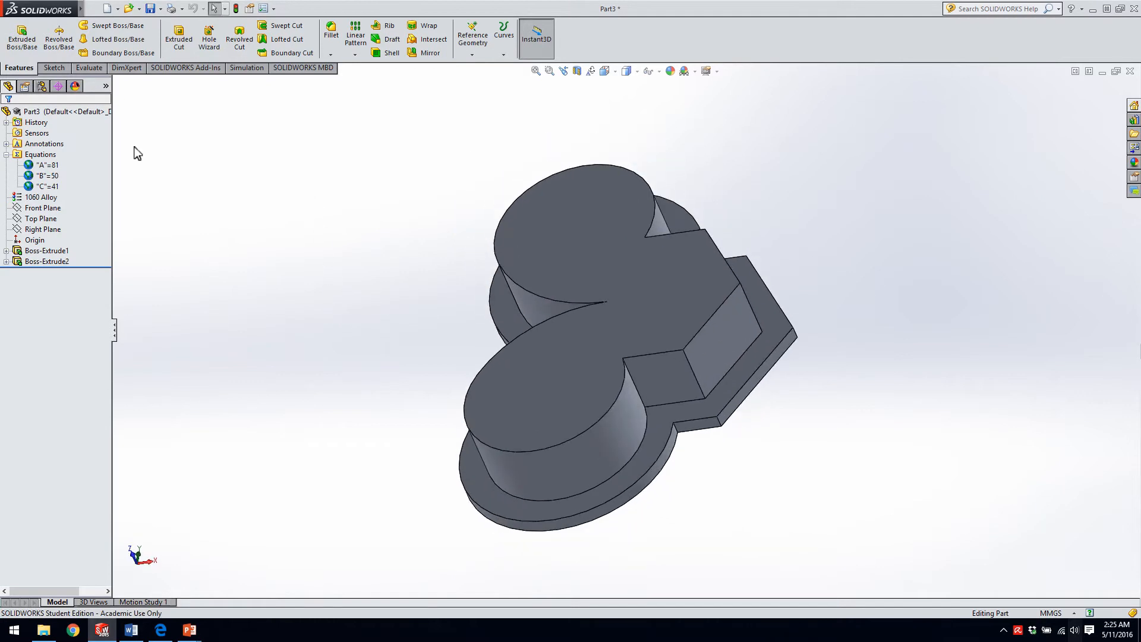
left_click(53, 67)
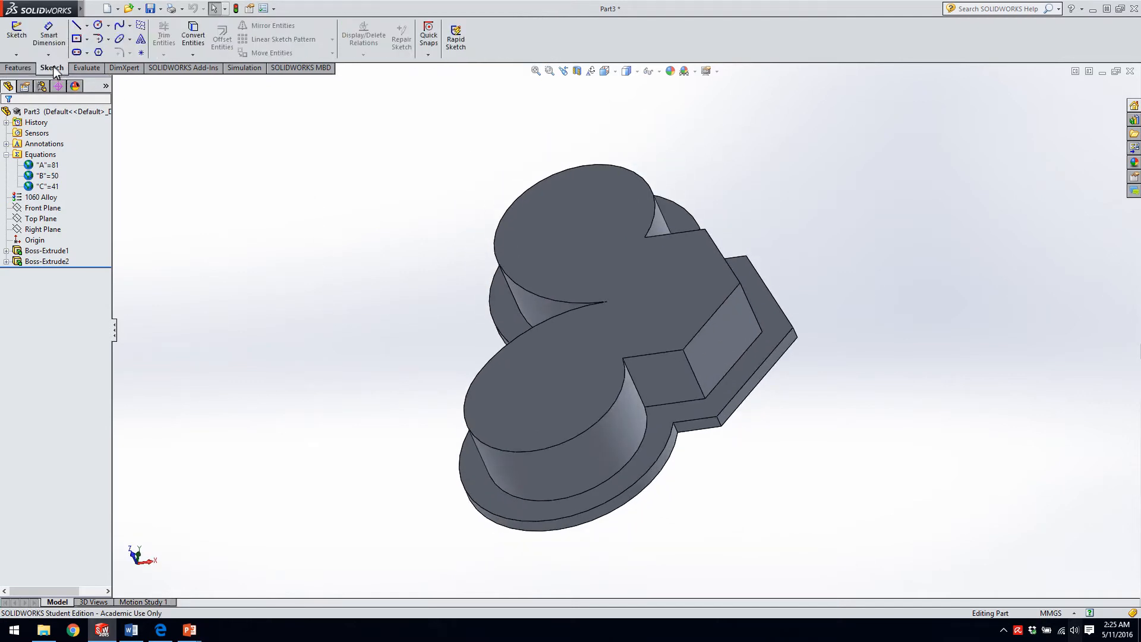
left_click(18, 38)
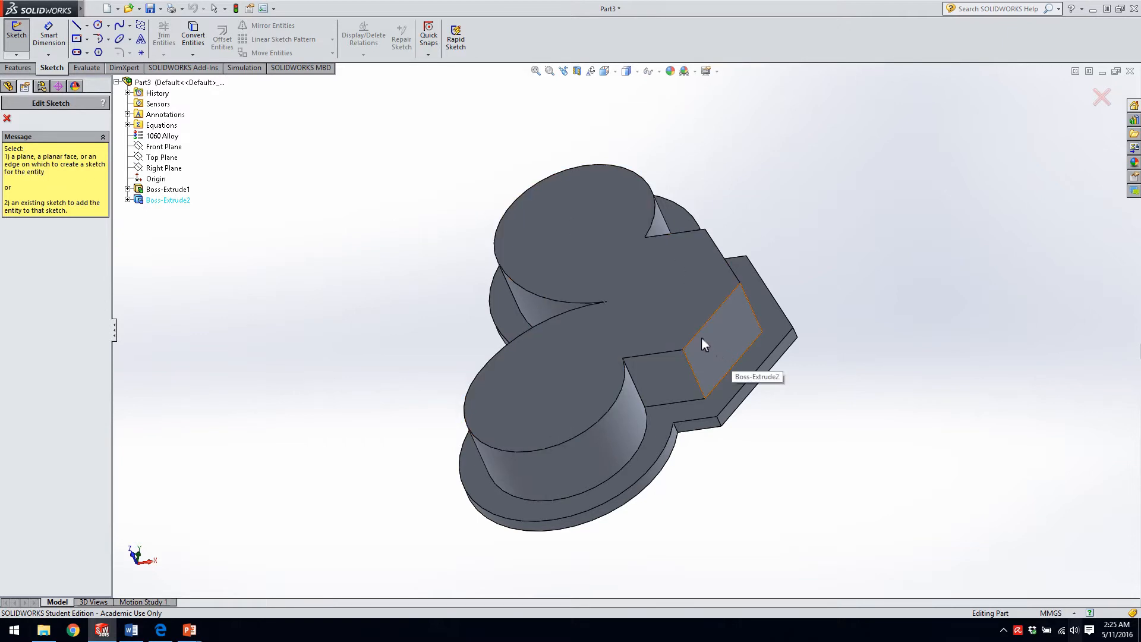
left_click(721, 337)
middle_click_drag(715, 345, 625, 369)
scroll(648, 344, "down", 5)
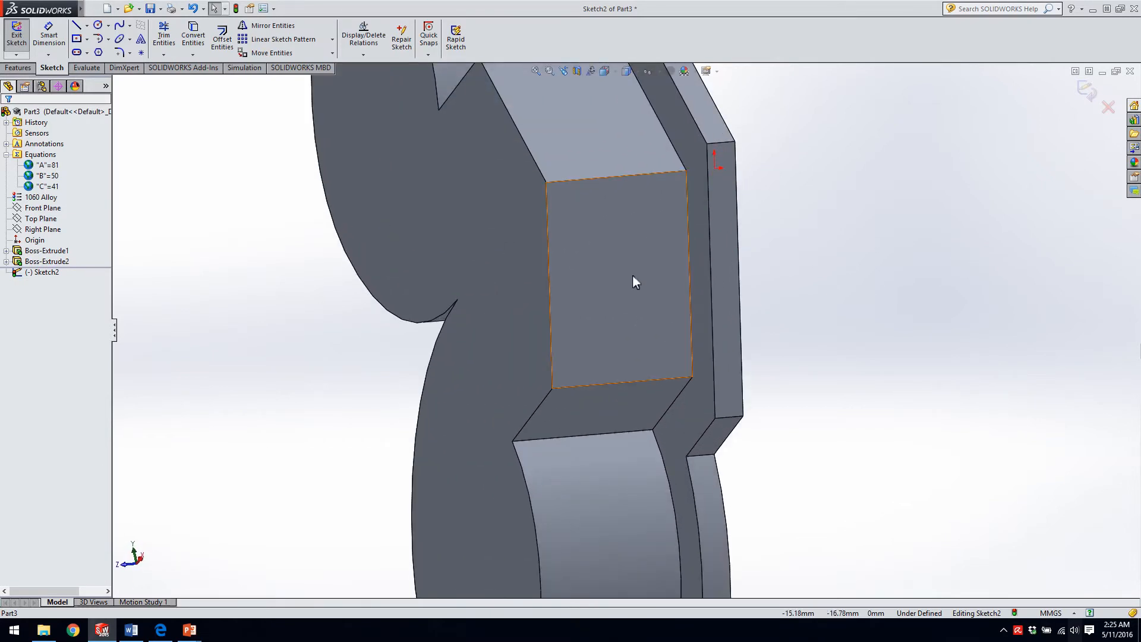
Sketch a circle about 17 mm in diameter slightly above the middle of the rectangular side face.
scroll(632, 275, "down", 2)
left_click(115, 8)
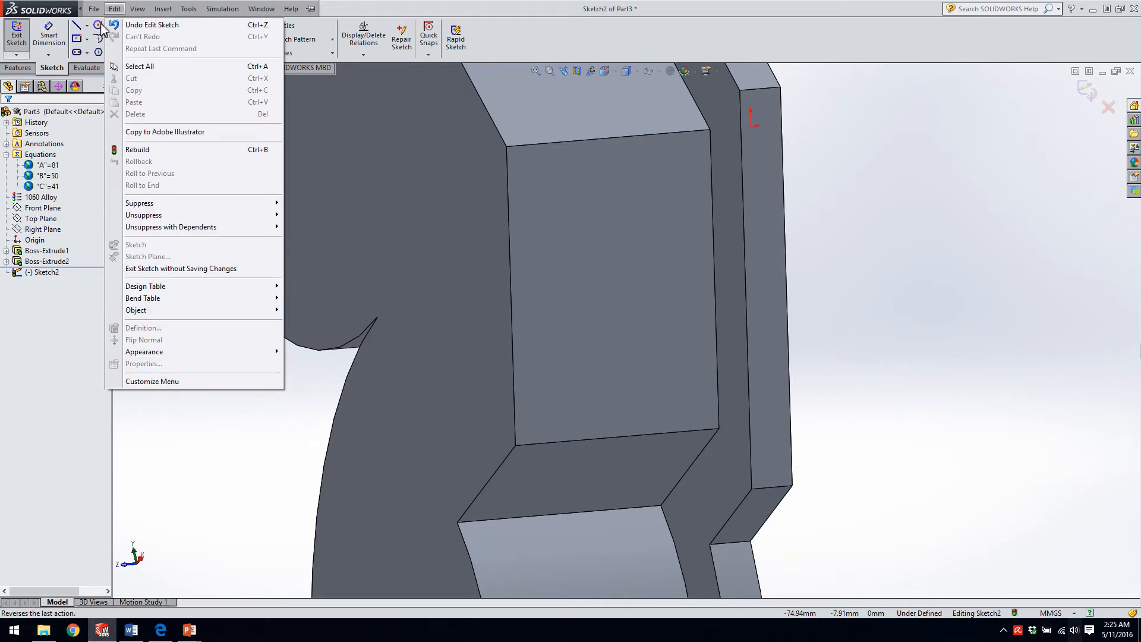
left_click(98, 25)
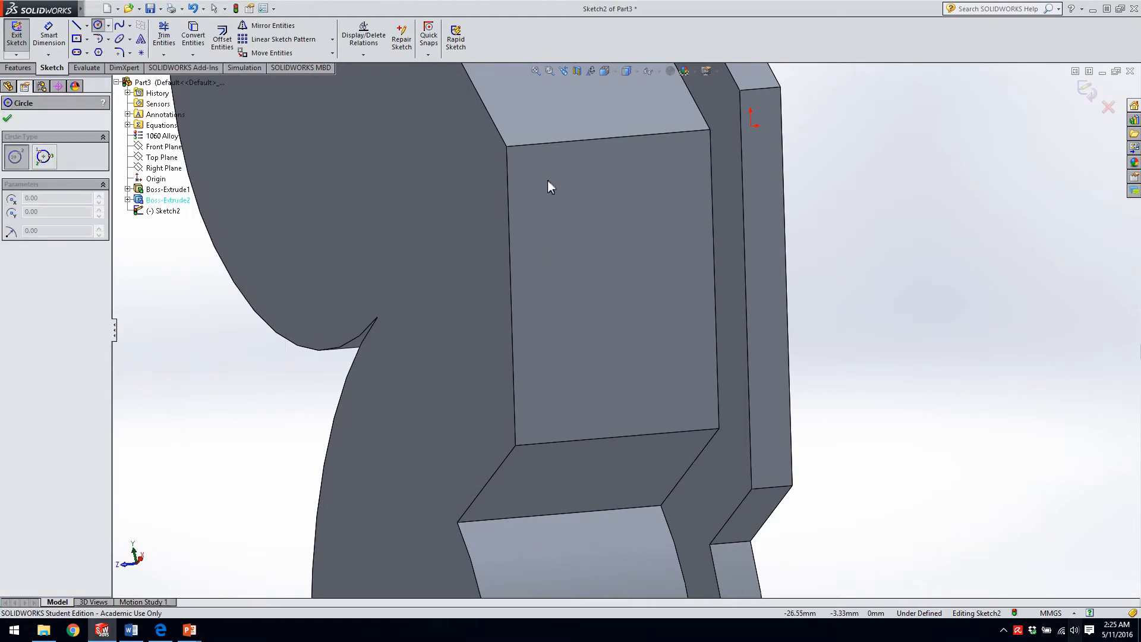
left_click(618, 268)
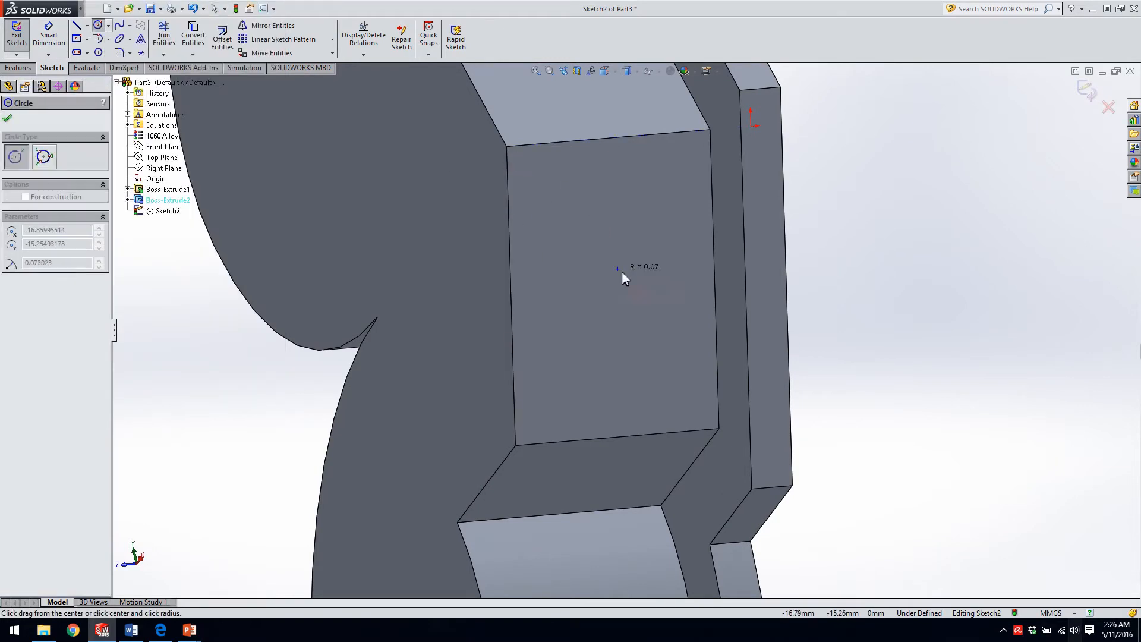
left_click(664, 324)
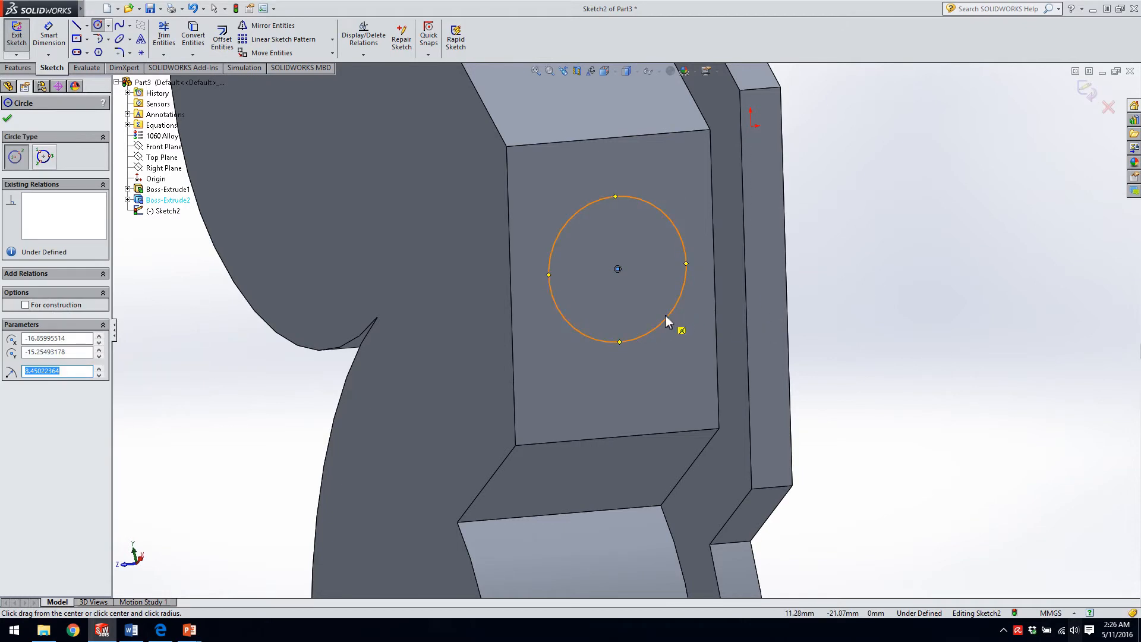
key("Escape")
Dimension the circle's diameter as 15 mm with Smart Dimension.
right_click_drag(679, 340, 664, 237)
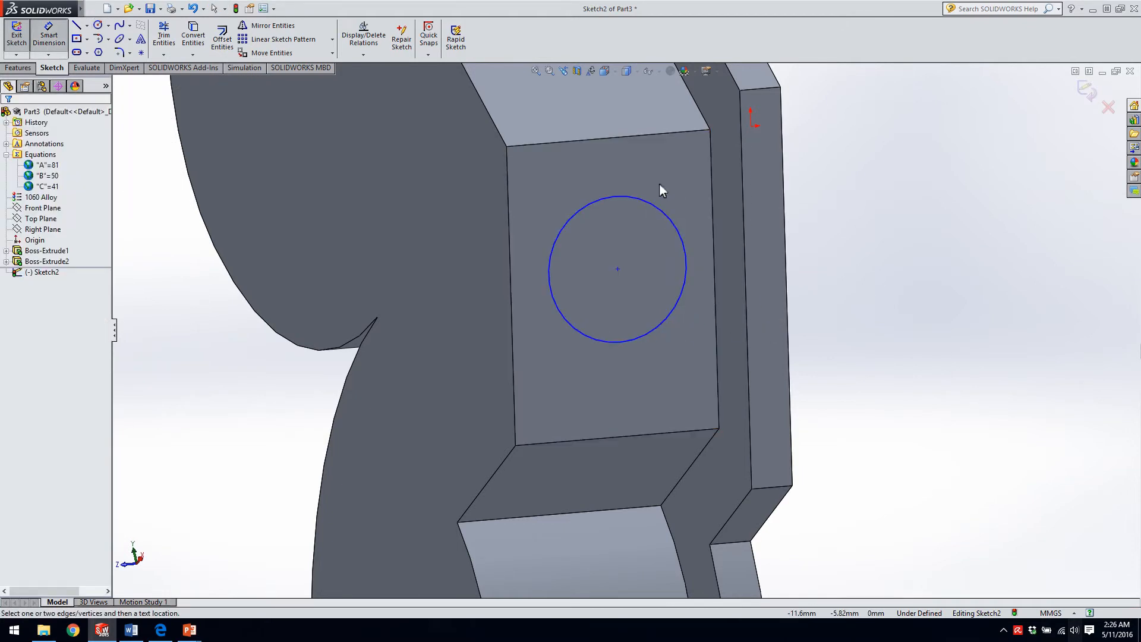
right_click_drag(936, 380, 932, 322)
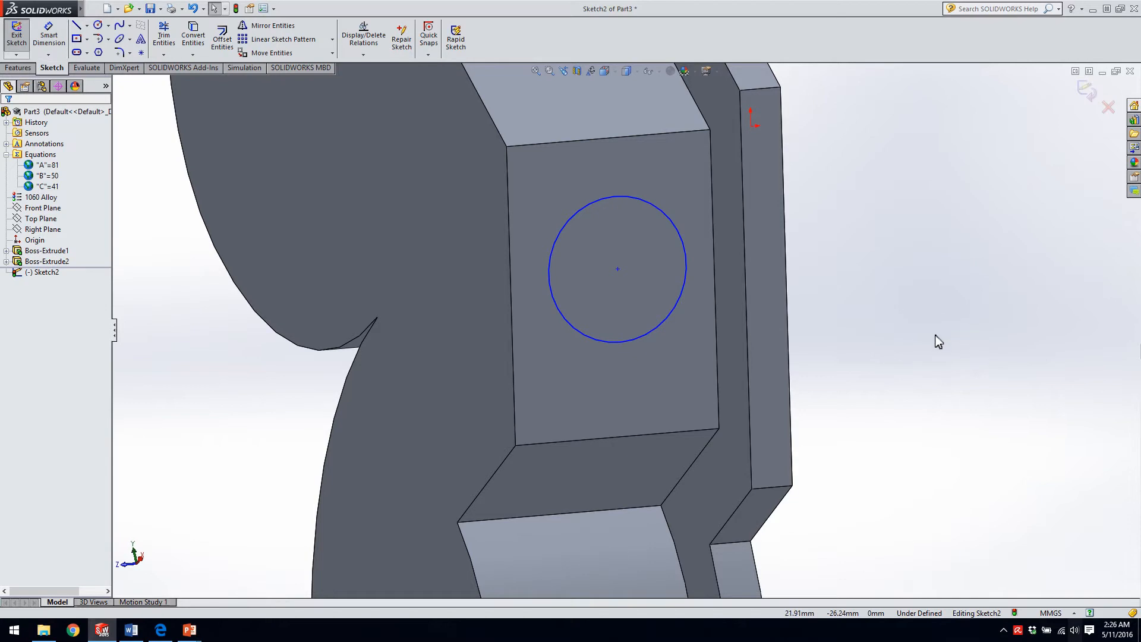
right_click_drag(950, 383, 944, 329)
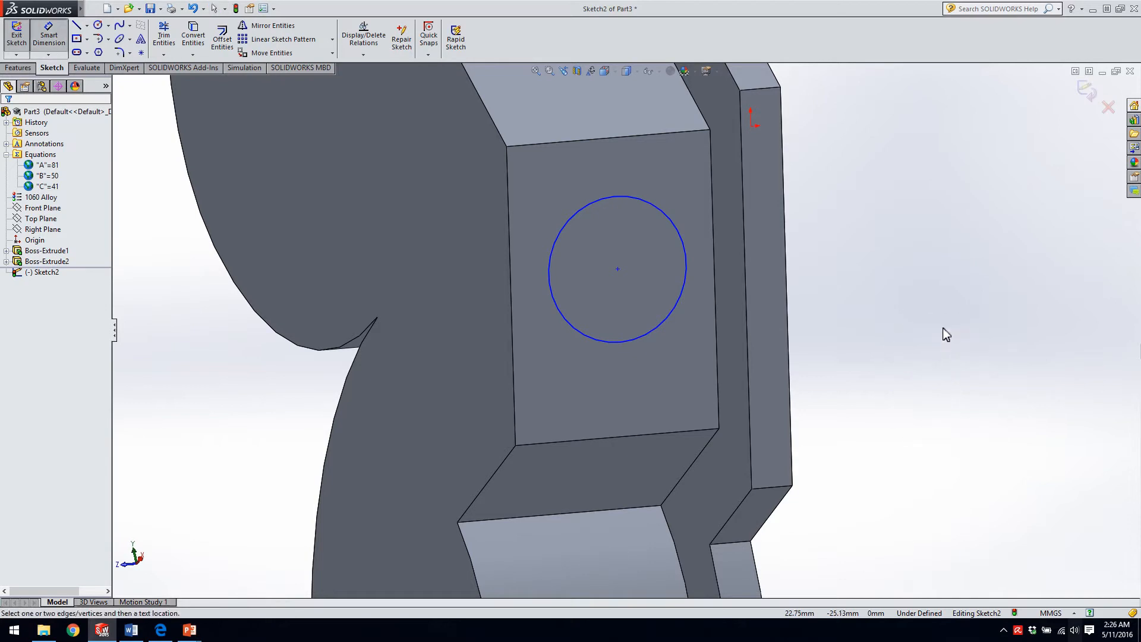
left_click(611, 195)
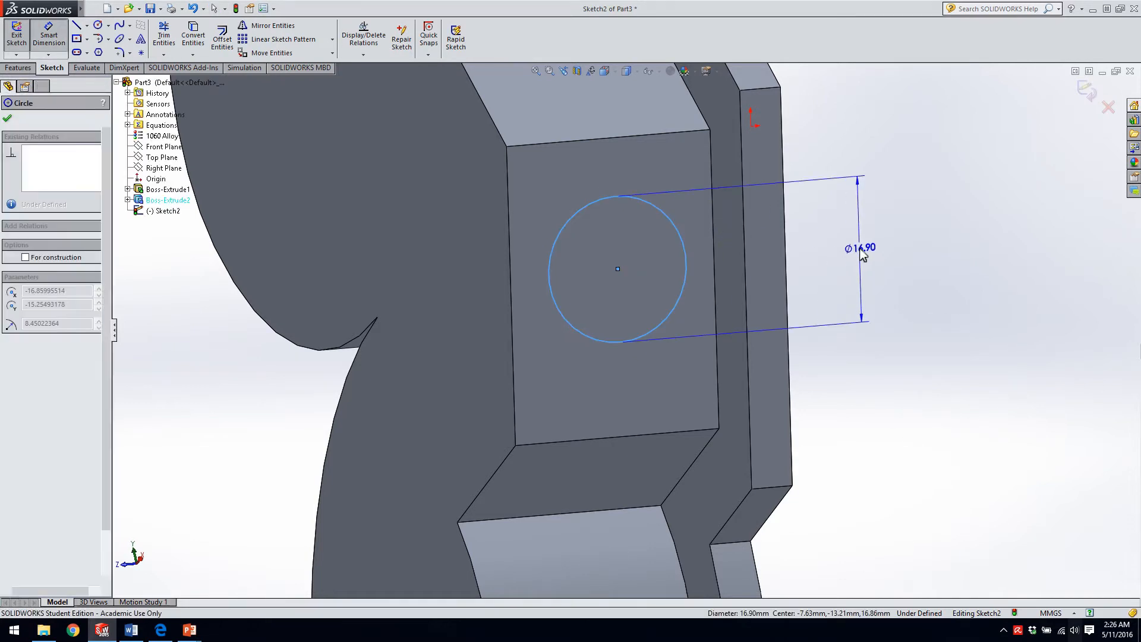
left_click(863, 253)
type("15")
key("Return")
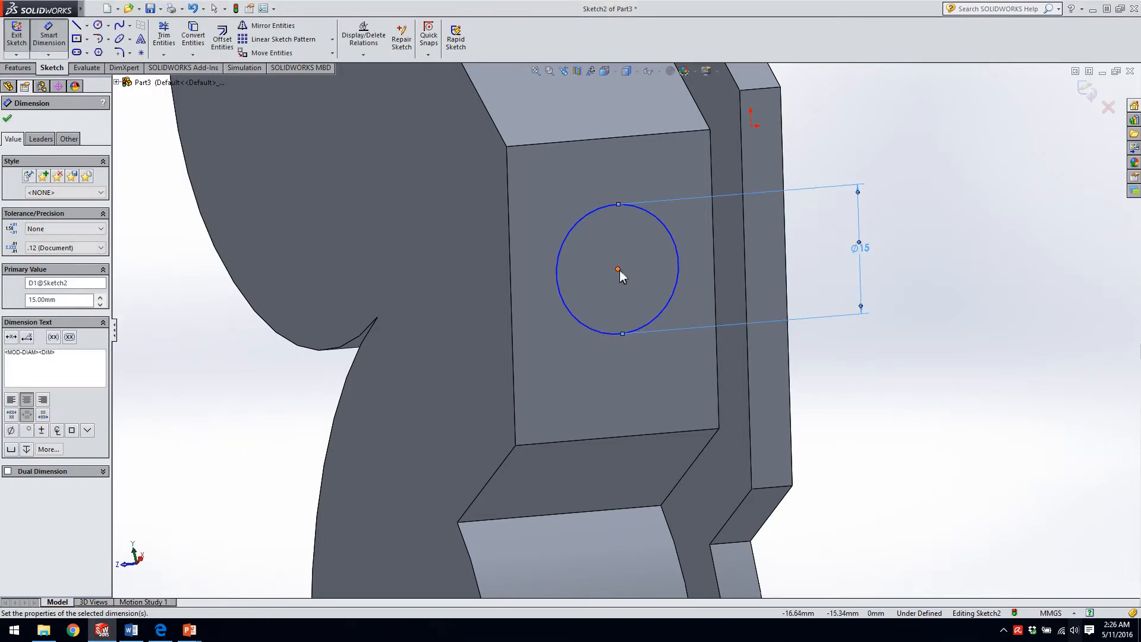
key("Escape")
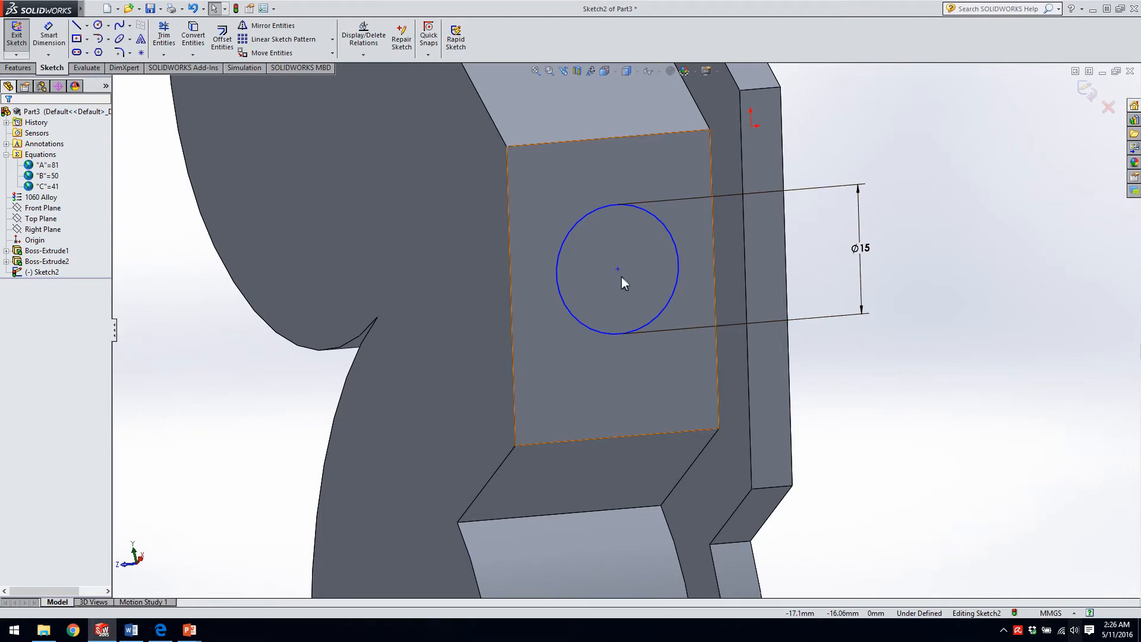
Add a Horizontal relation between the circle's center and the midpoint of the face's long edge along the boss top.
right_click(509, 283)
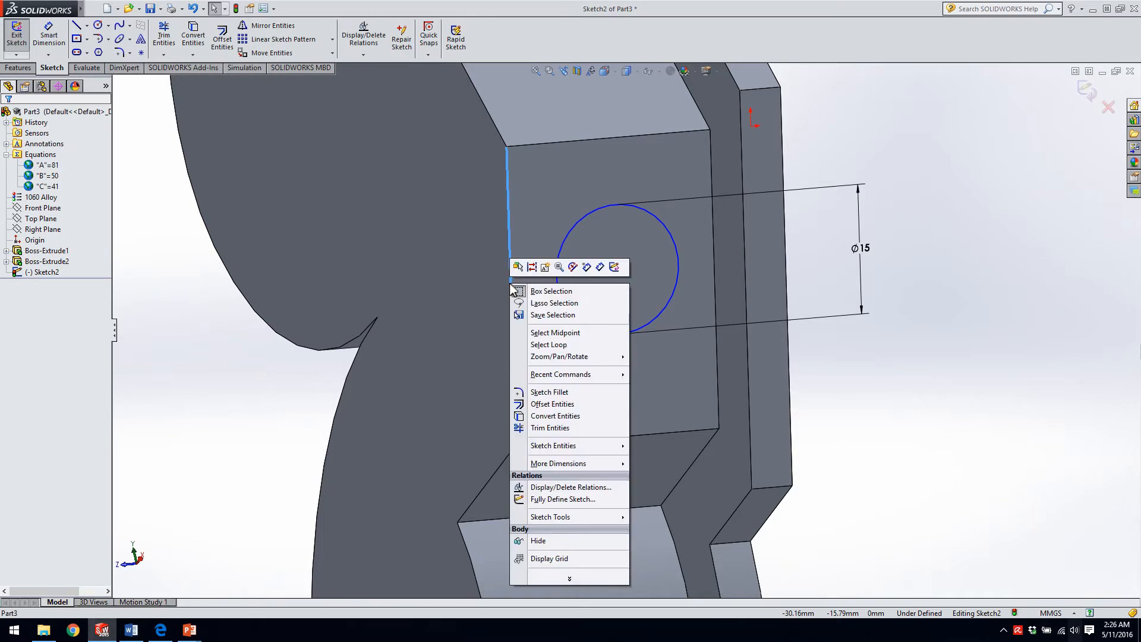
left_click(555, 332)
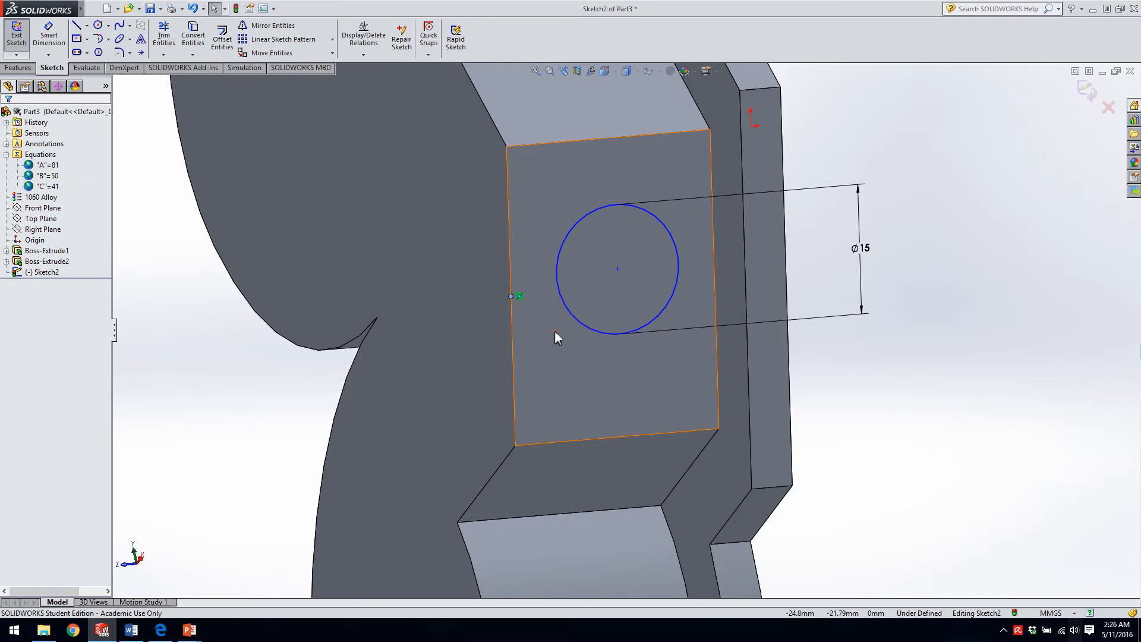
left_click(618, 270, "ctrl")
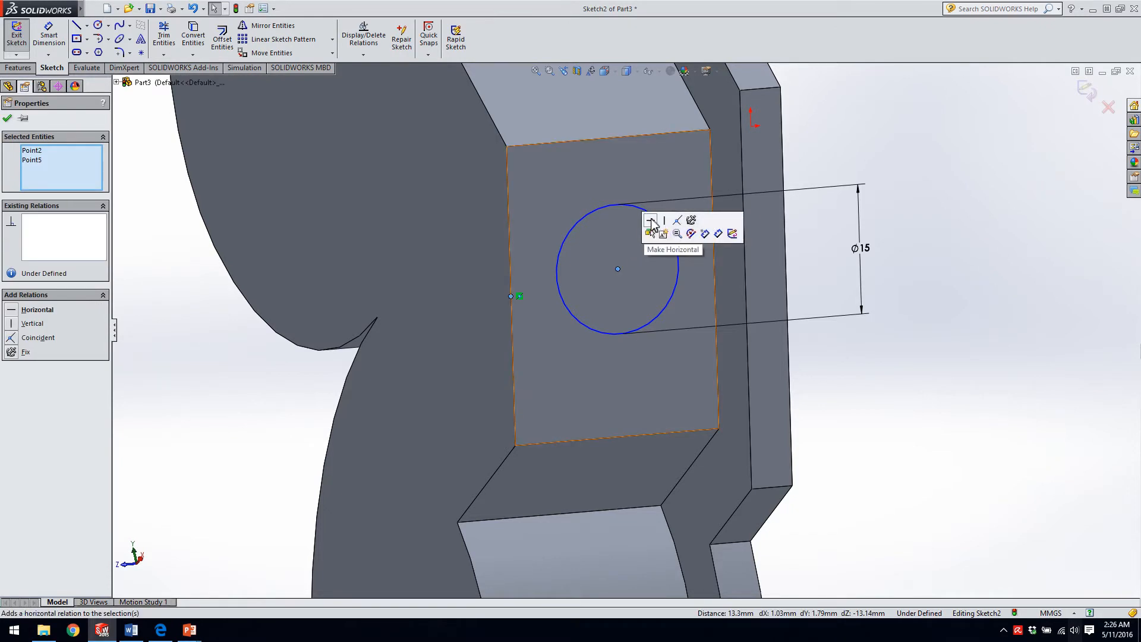
left_click(652, 222)
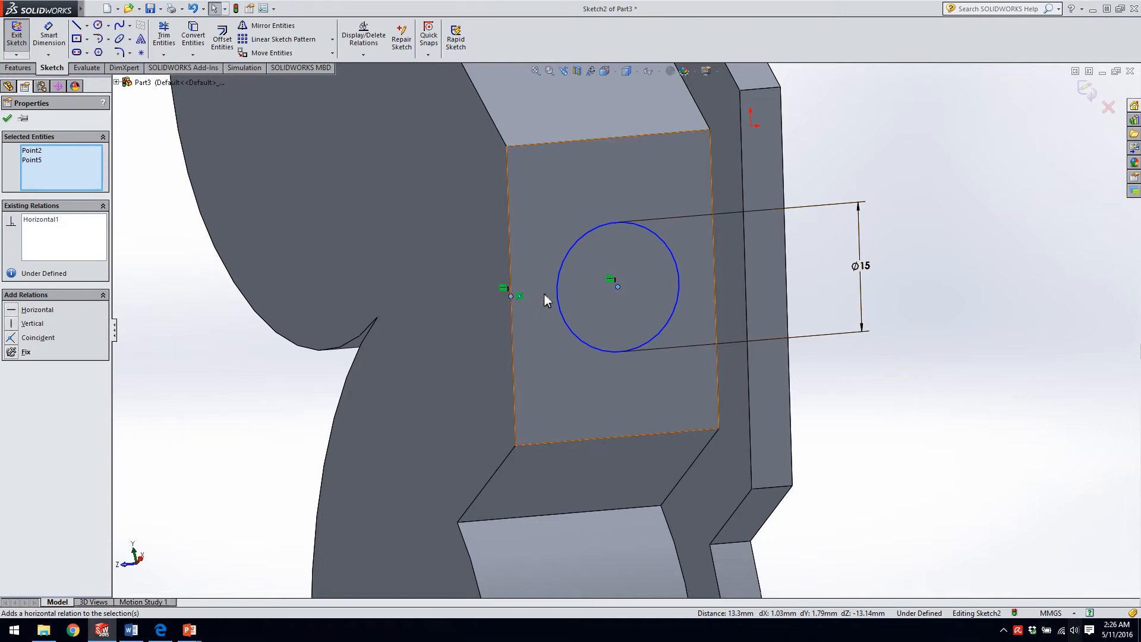
left_click(1051, 209)
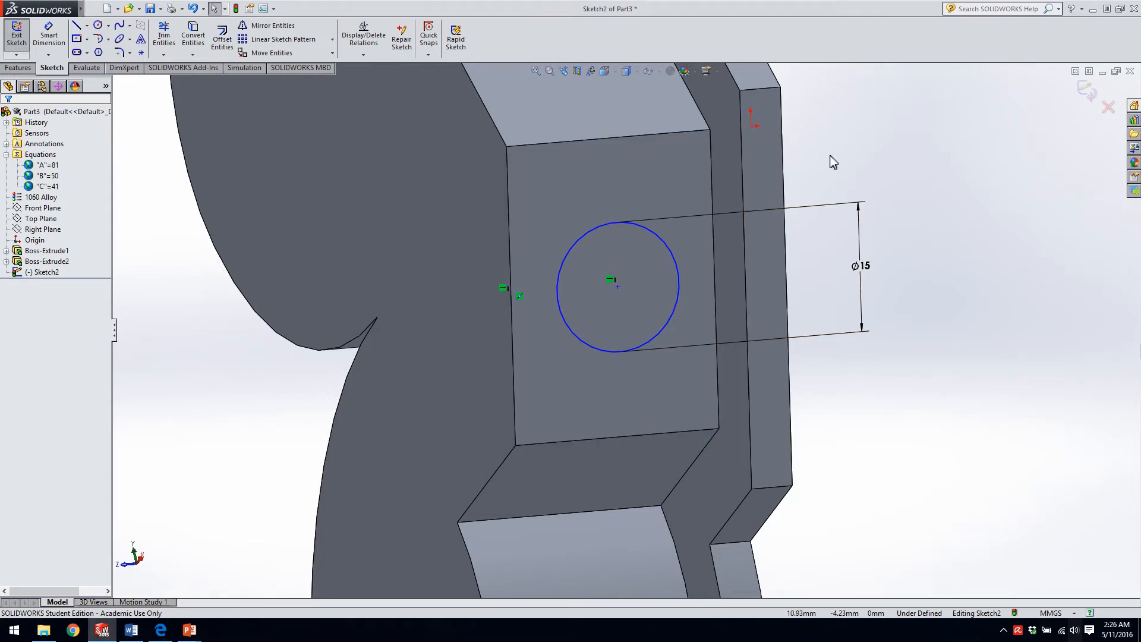
Draw a vertical construction line from the circle's center up to the face's upper short edge.
mouse_move(989, 143)
right_mouse_down()
mouse_move(972, 156)
mouse_move(946, 141)
right_mouse_up()
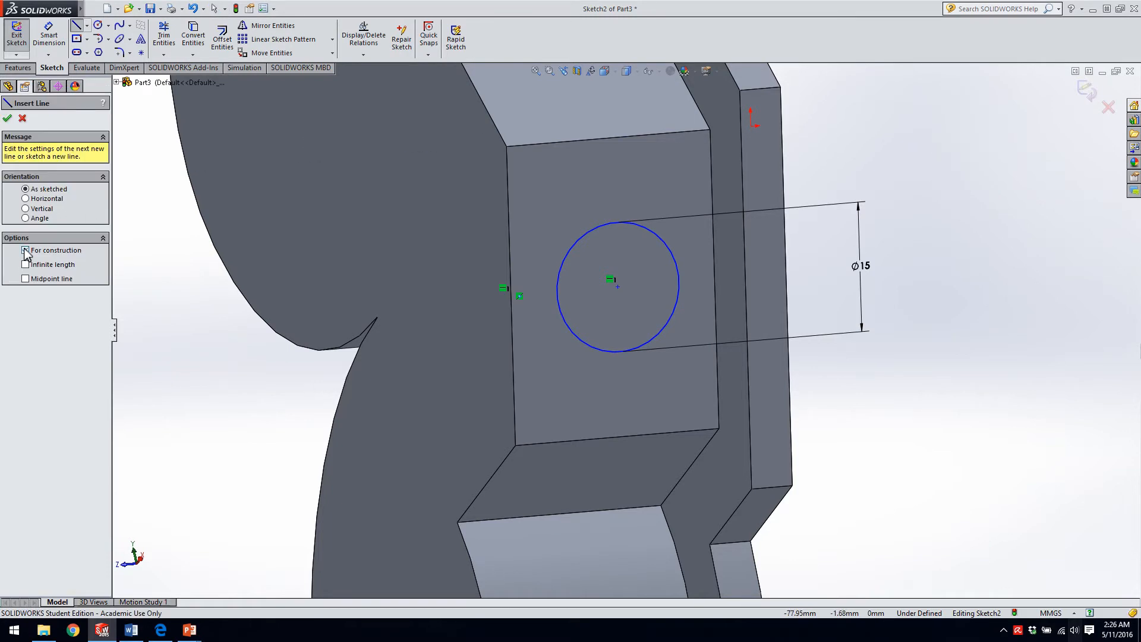
left_click(619, 287)
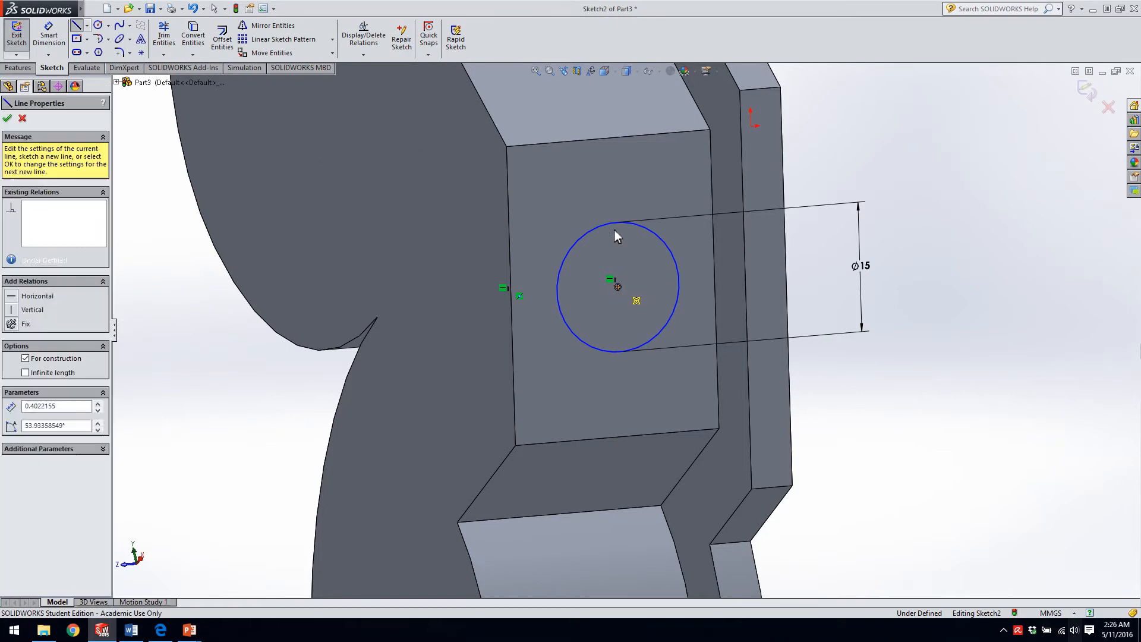
left_click(613, 136)
key("Escape")
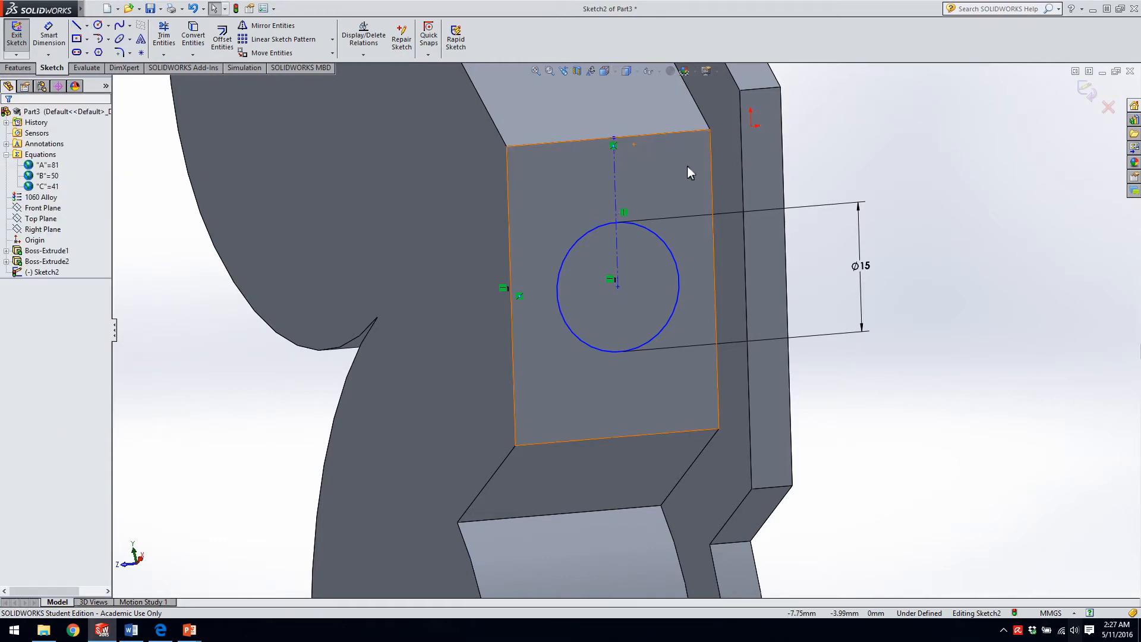
Make the construction line's upper endpoint coincident with the midpoint of the face's upper short edge.
right_click(594, 139)
left_click(629, 189)
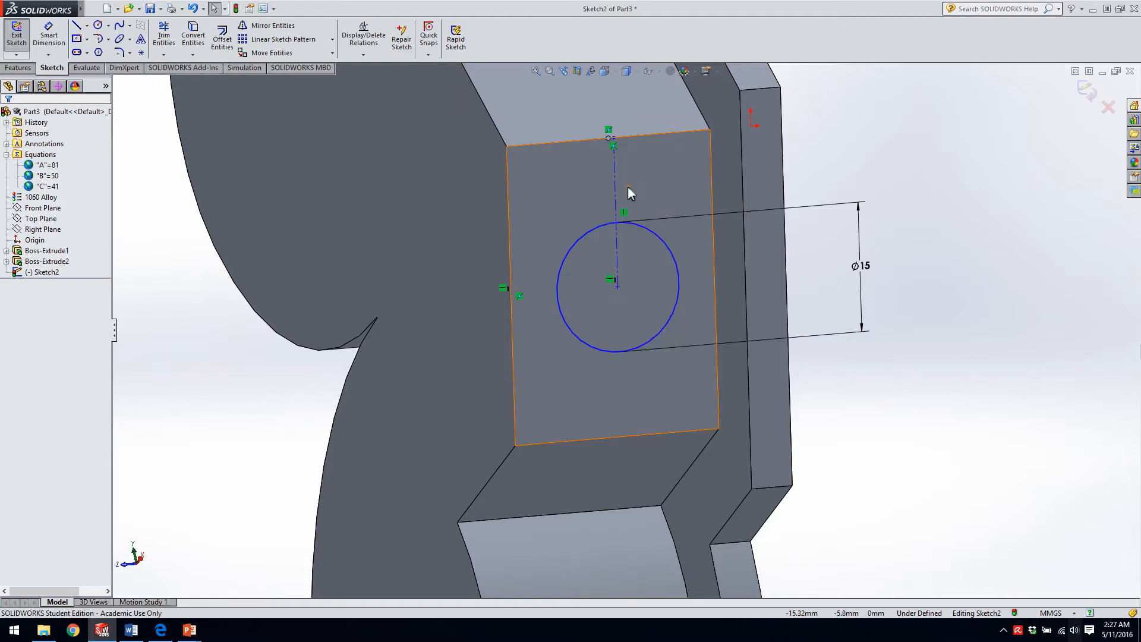
key("ctrl")
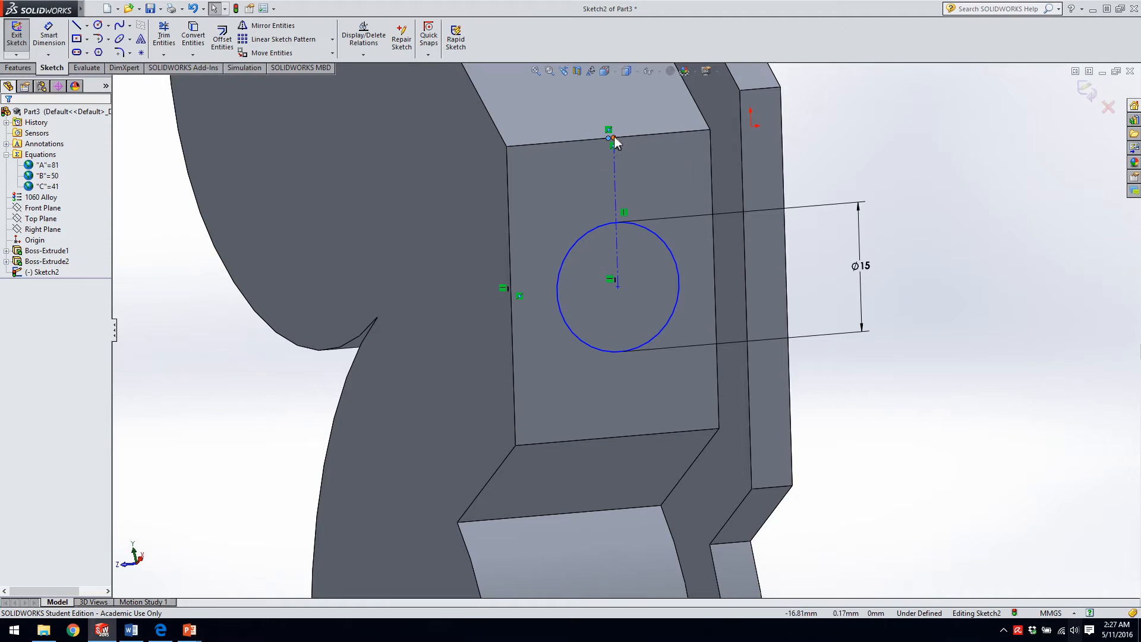
left_click(614, 137, "ctrl")
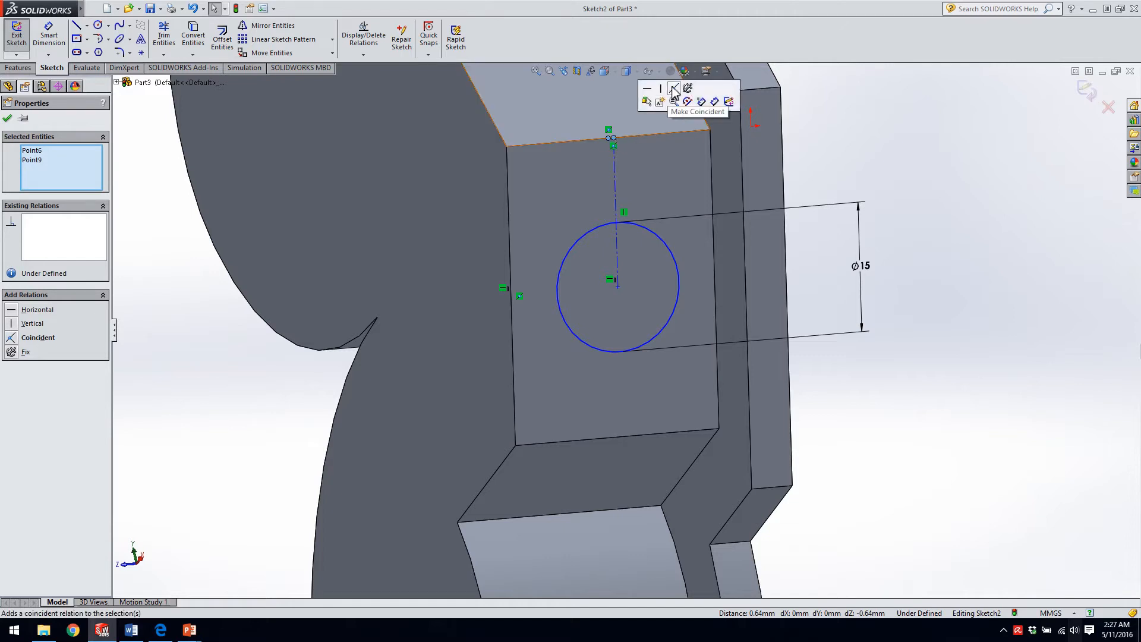
left_click(674, 89)
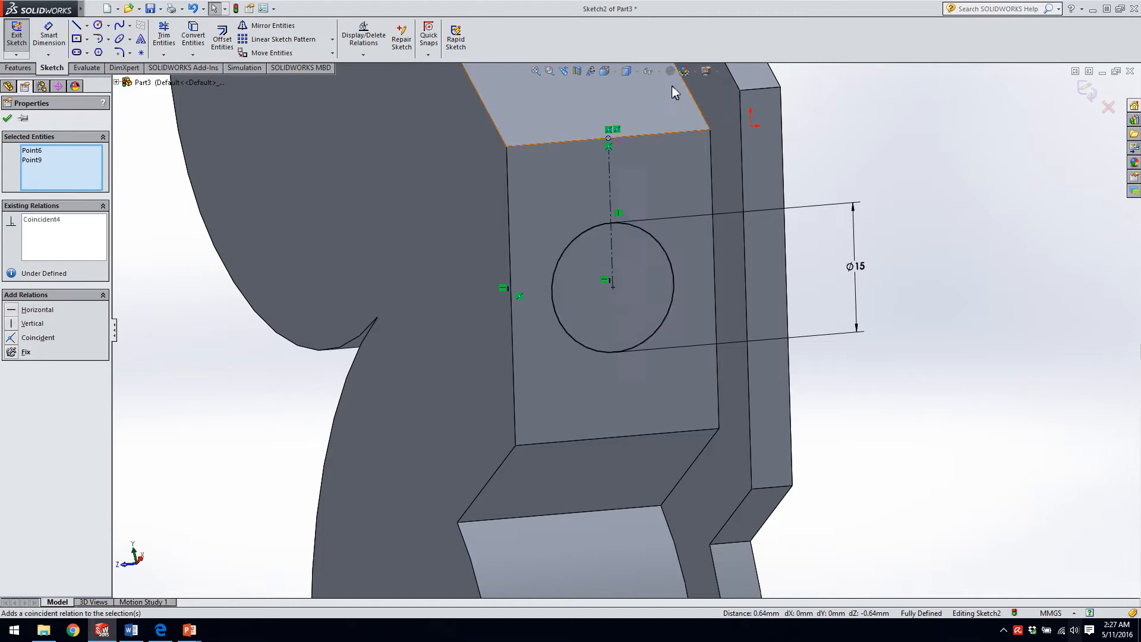
left_click(850, 162)
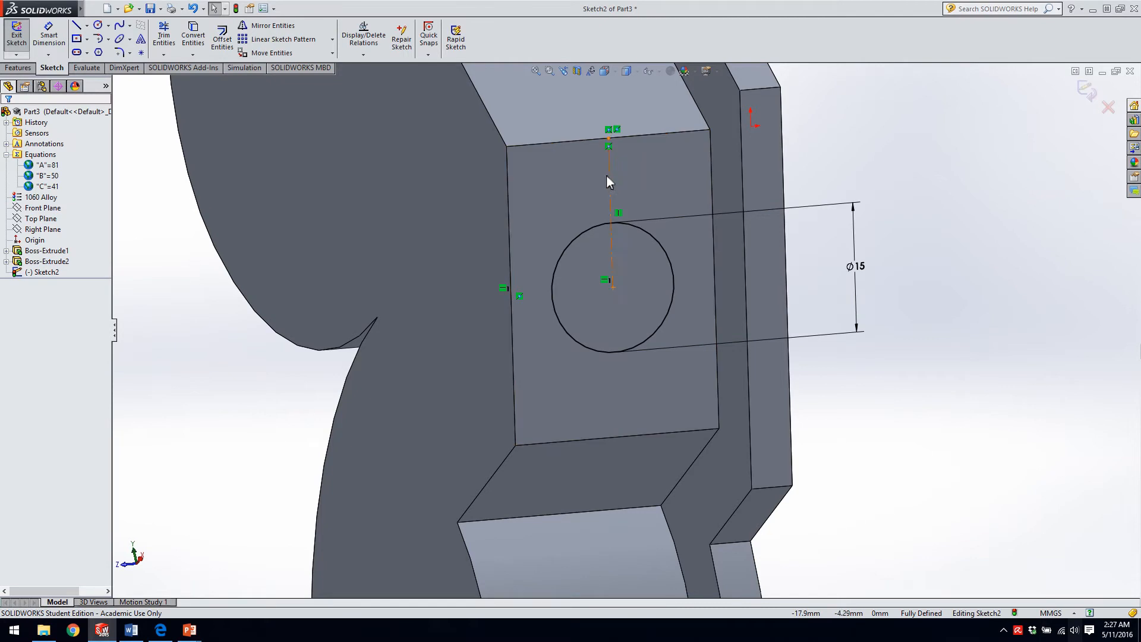
Delete the construction line's Vertical relation and move the circle's center sideways so the line tilts.
left_click(619, 213)
key("Delete")
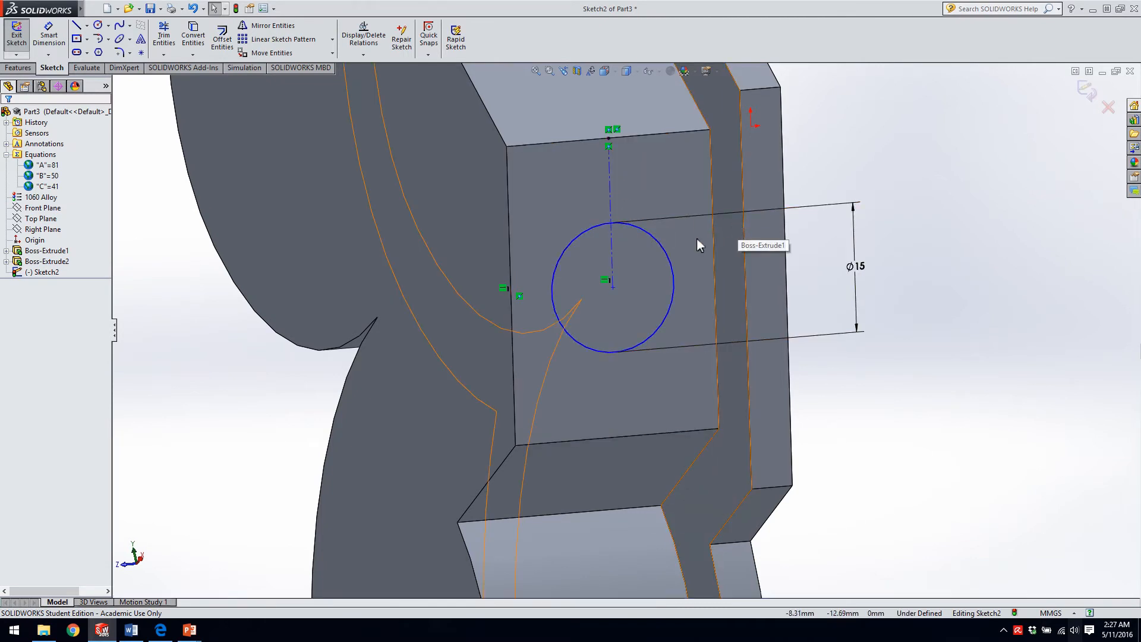
mouse_move(613, 286)
left_mouse_down()
mouse_move(644, 278)
mouse_move(634, 282)
left_mouse_up()
left_click_drag(599, 284, 642, 271)
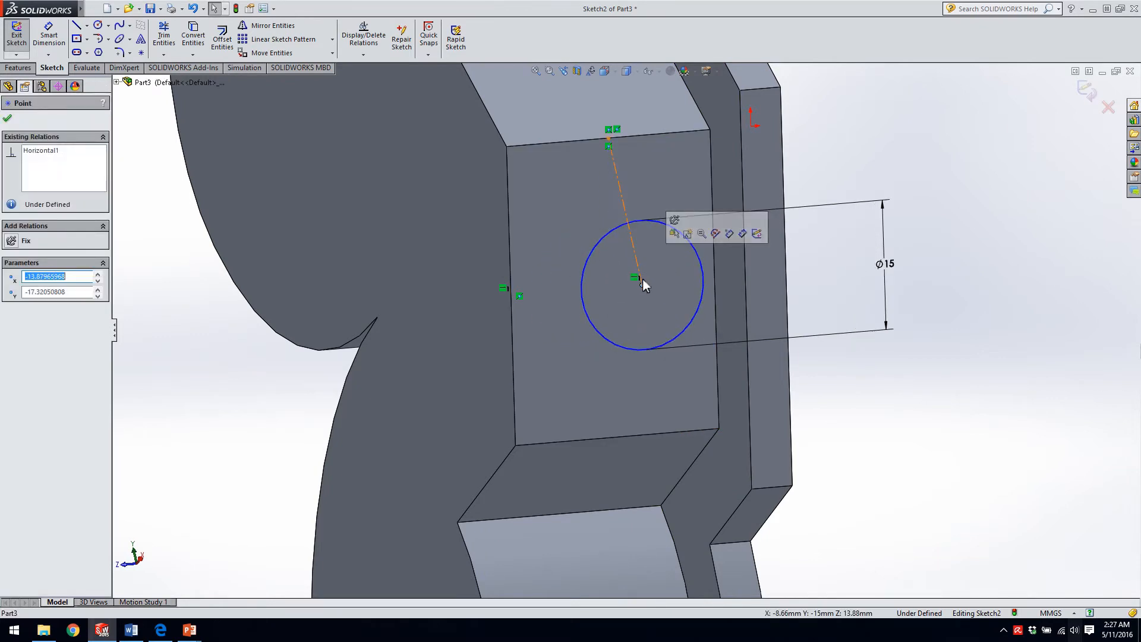
Add a Vertical relation to the tilted construction line joining the circle's center to the edge midpoint.
left_click(622, 208)
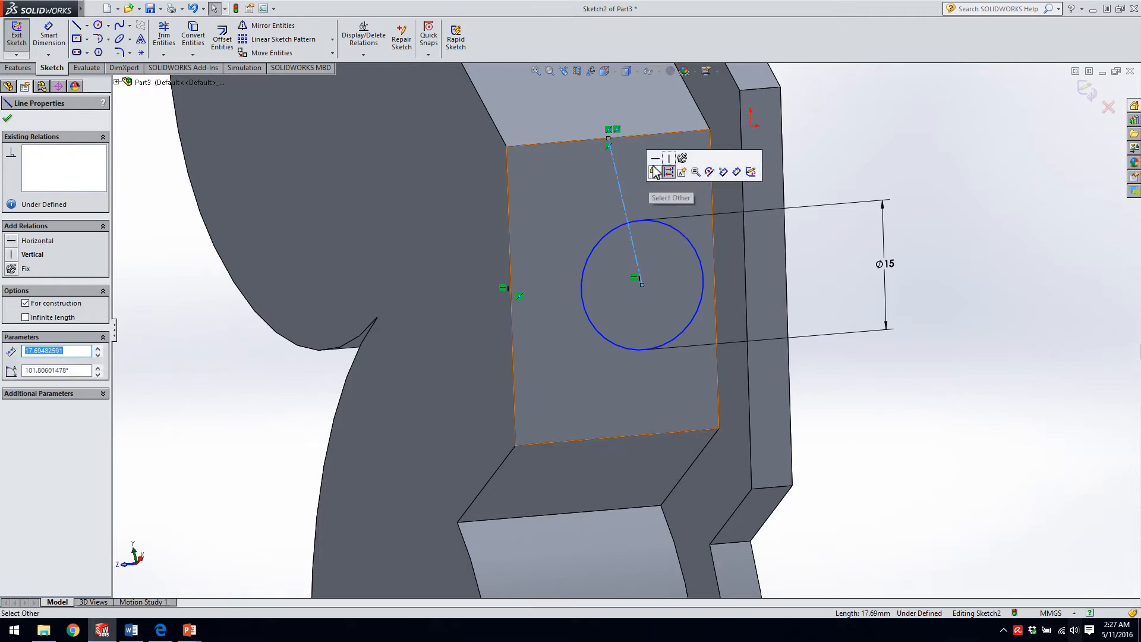
left_click(668, 158)
left_click(853, 162)
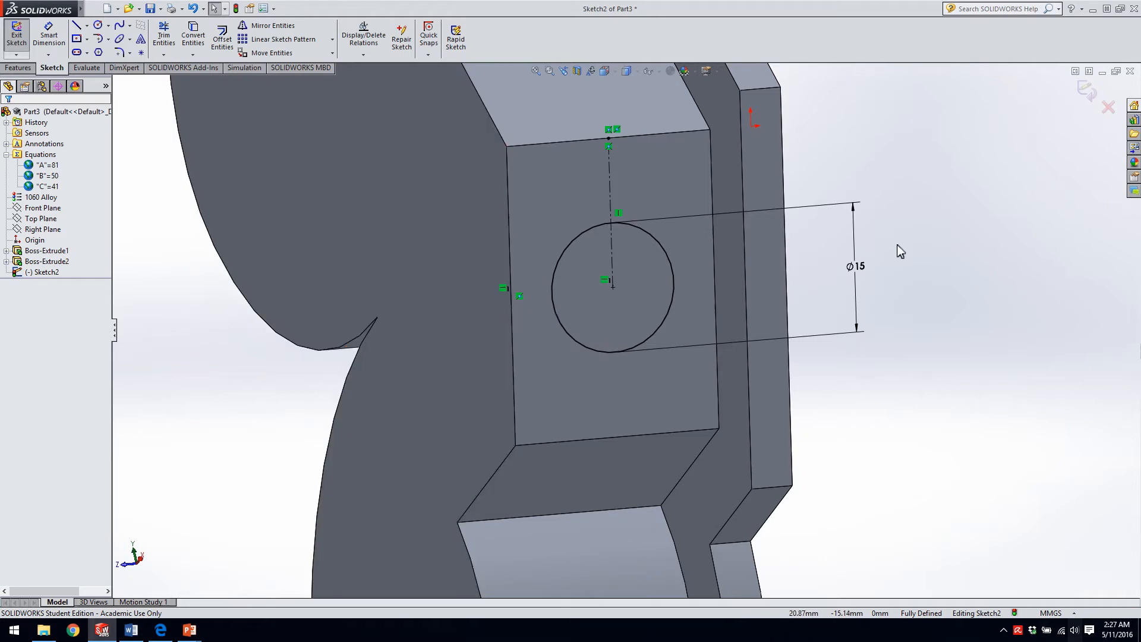
Start an Extruded Cut from the 15 mm circle with a Blind depth of 122 mm through the upper boss.
mouse_move(494, 355)
middle_mouse_down()
mouse_move(455, 182)
mouse_move(396, 336)
mouse_move(466, 311)
mouse_move(369, 363)
mouse_move(455, 321)
mouse_move(469, 335)
middle_mouse_up()
scroll(548, 479, "up", 3)
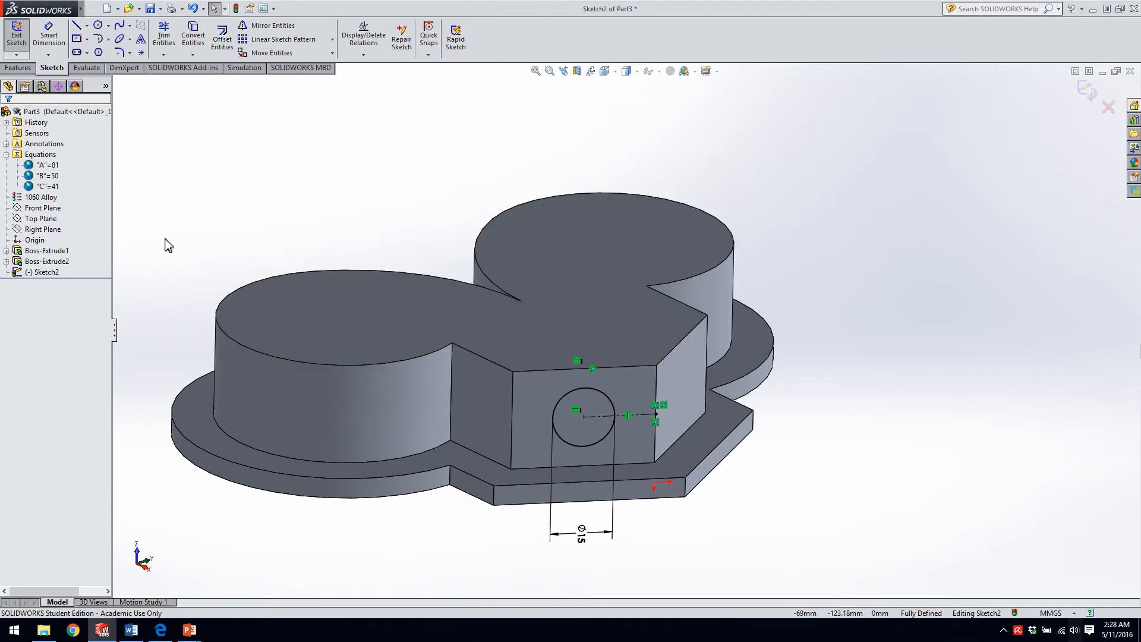
left_click(18, 68)
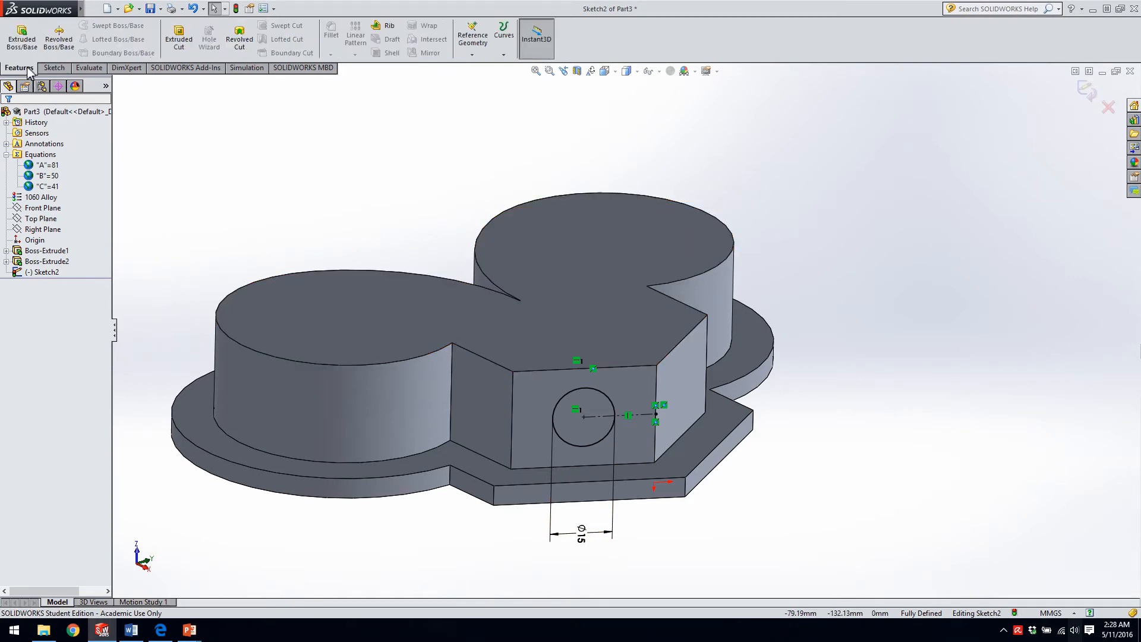
left_click(179, 41)
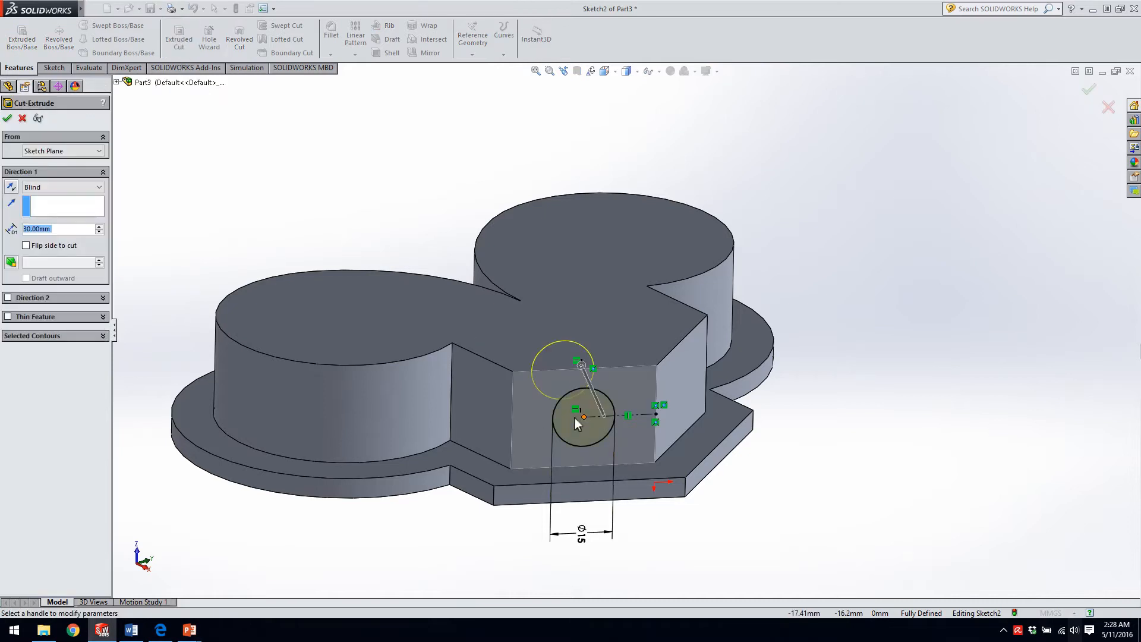
mouse_move(597, 404)
middle_mouse_down()
mouse_move(579, 400)
mouse_move(603, 469)
mouse_move(604, 384)
middle_mouse_up()
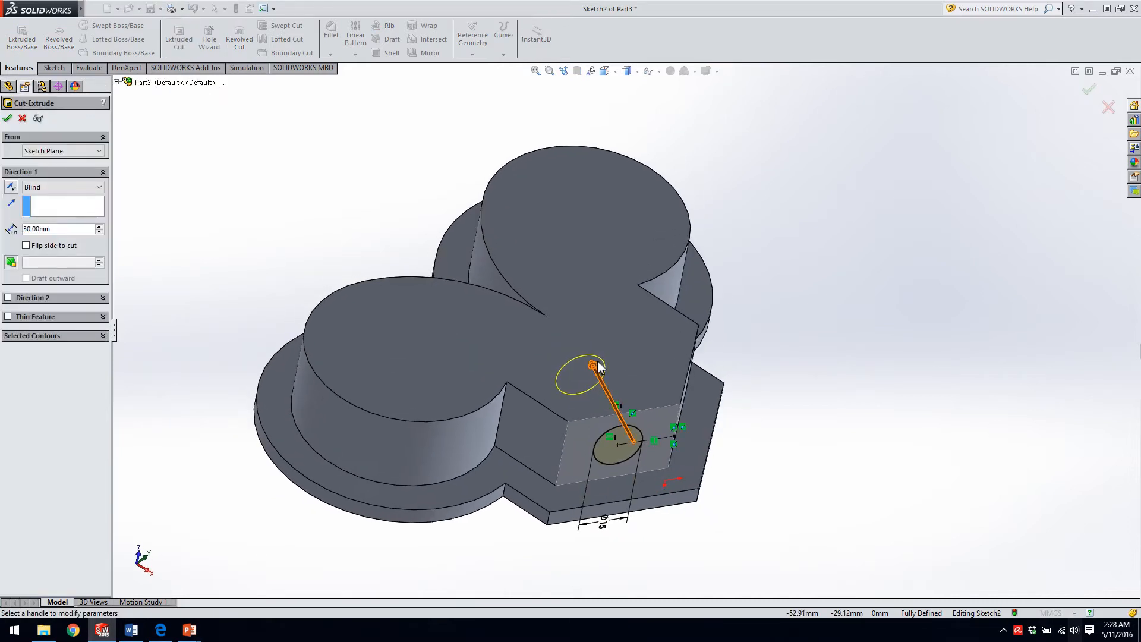
left_click(593, 367)
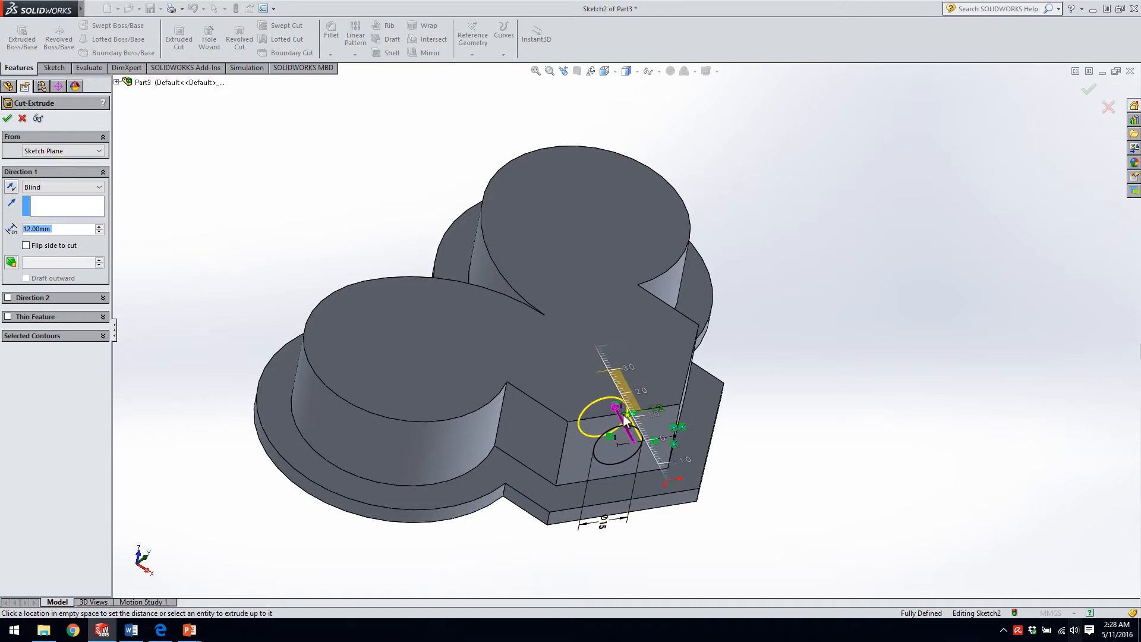
left_click(458, 171)
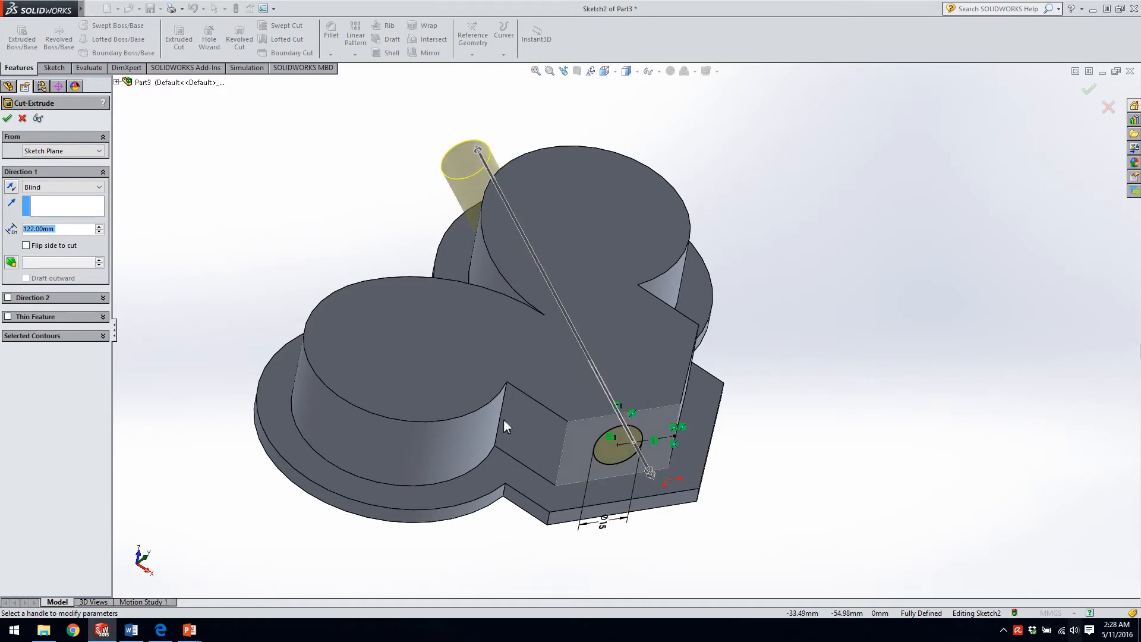
Try extending the cut 33 mm in a second direction away from the boss, and remove that direction.
middle_click_drag(466, 340, 512, 363)
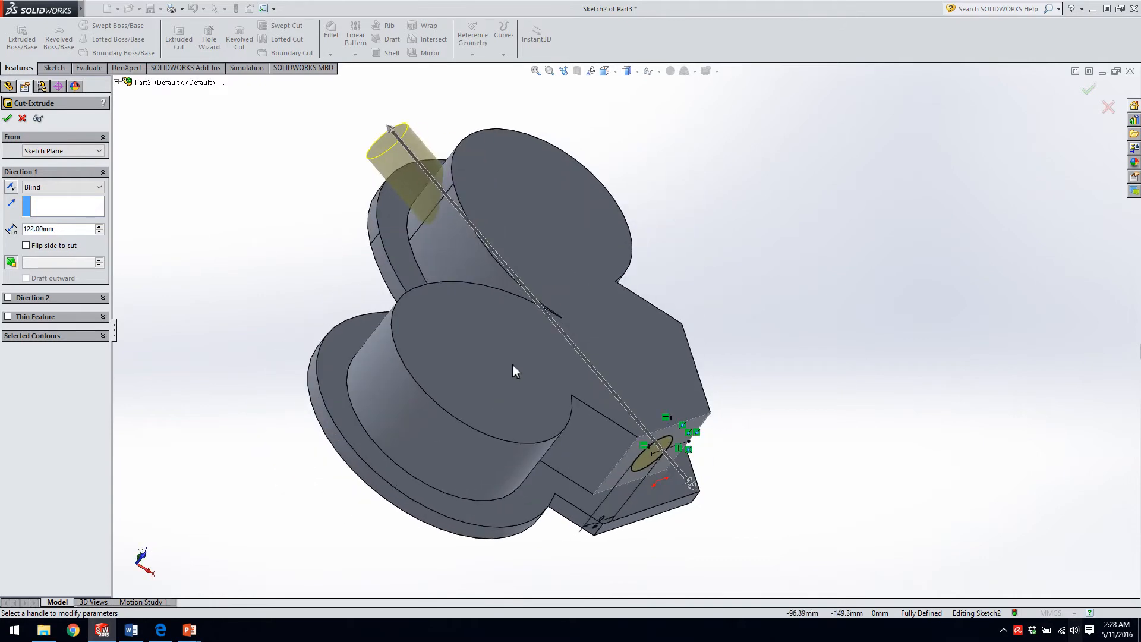
left_click(706, 495)
left_click(757, 555)
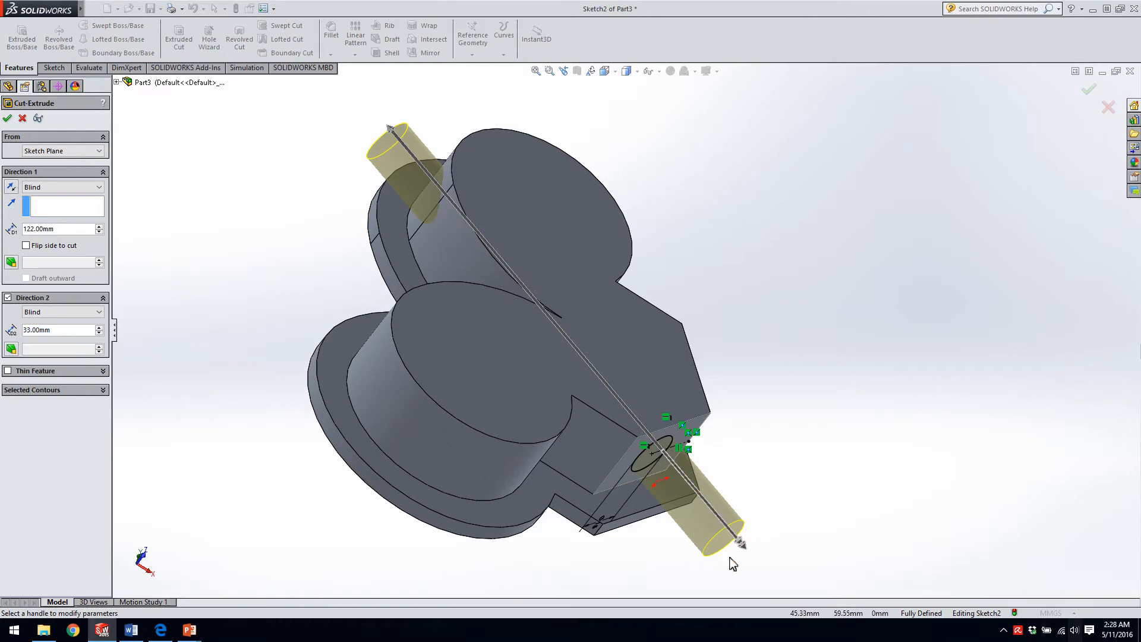
left_click(8, 298)
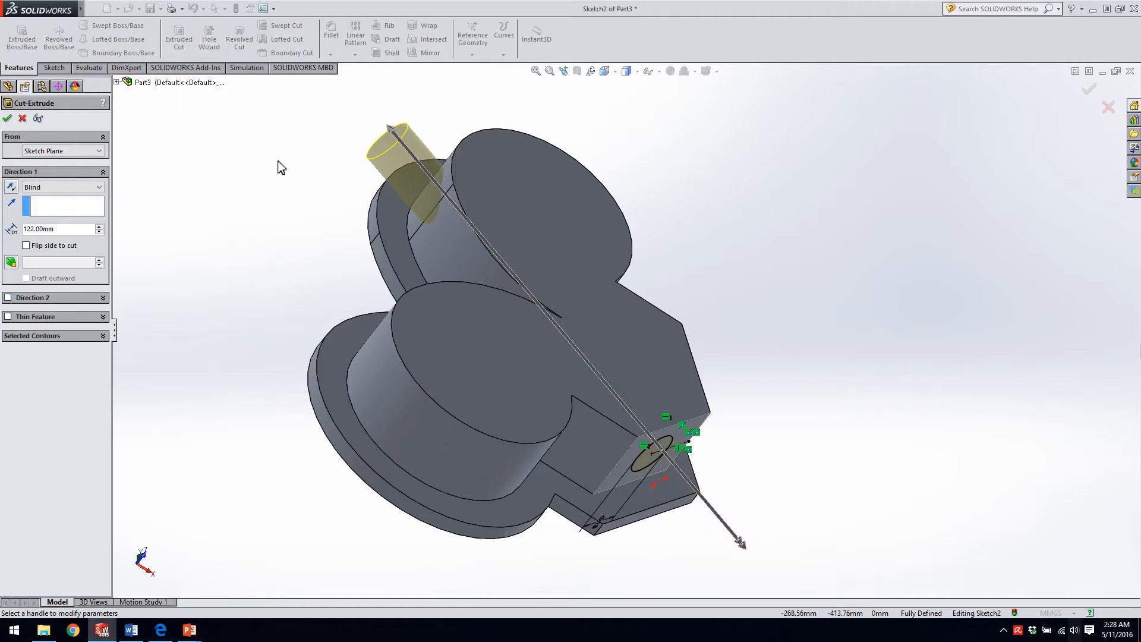
Complete the 122 mm extruded cut in a single direction.
left_click(9, 120)
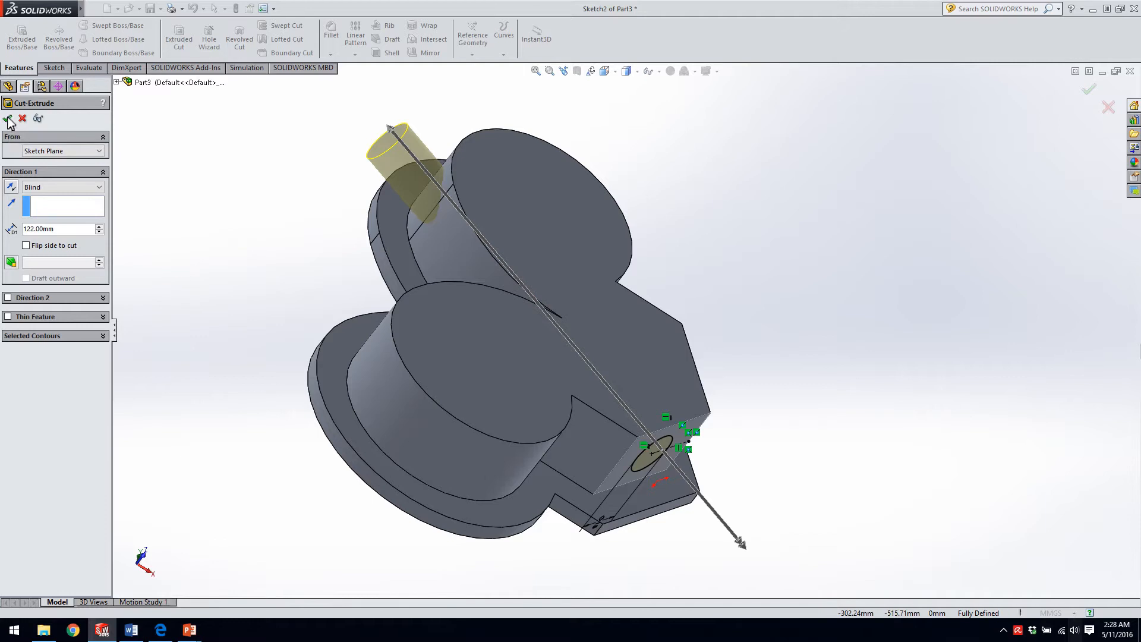
middle_click_drag(293, 352, 233, 310)
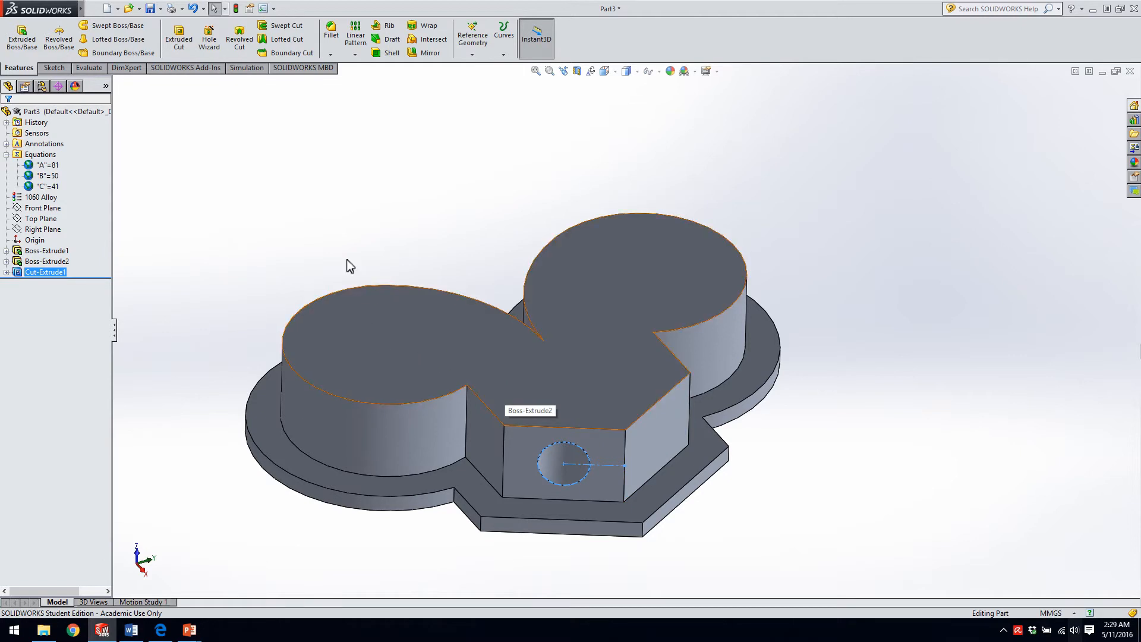
Mirror the hole's extruded cut about the Top Plane, reselecting the cut as the feature to mirror and using Full preview.
left_click(423, 53)
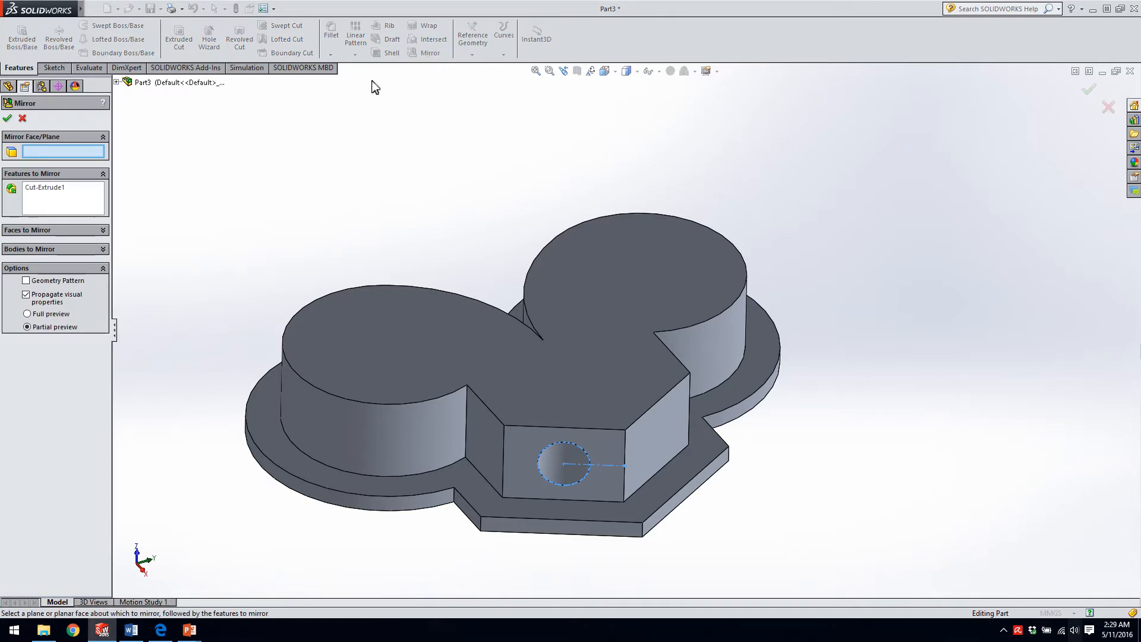
left_click(38, 187)
key("Delete")
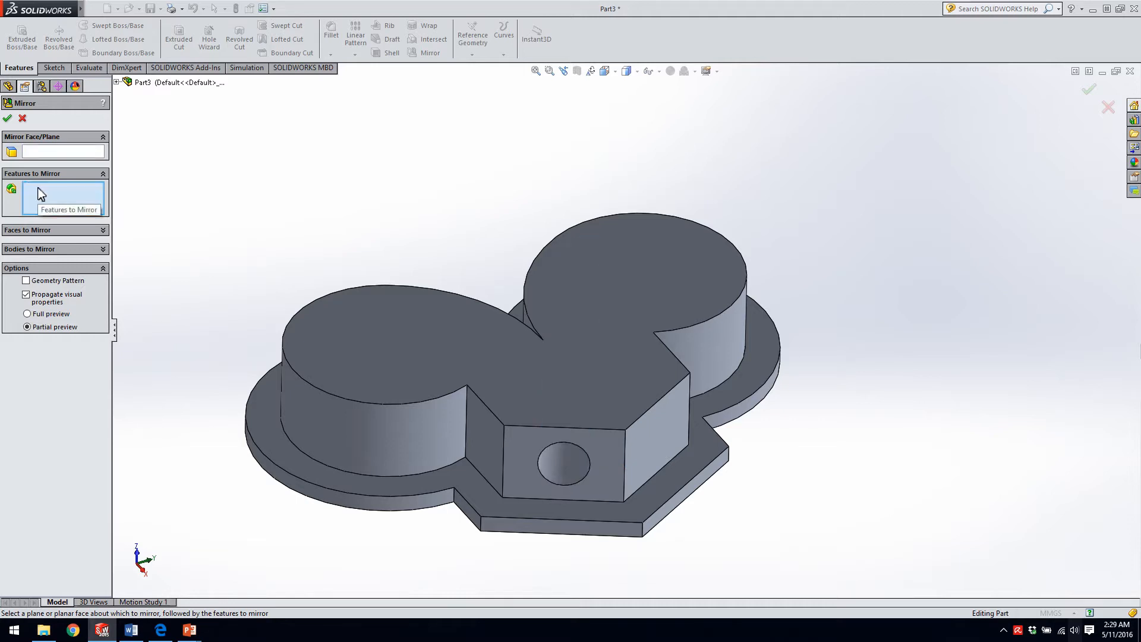
left_click(567, 455)
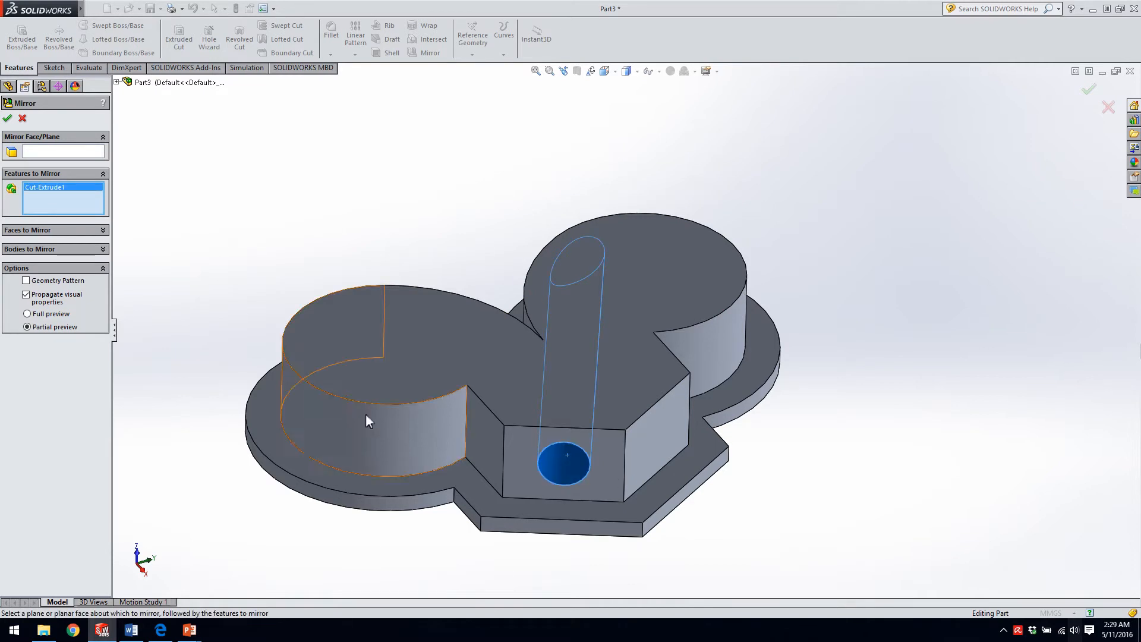
left_click(35, 152)
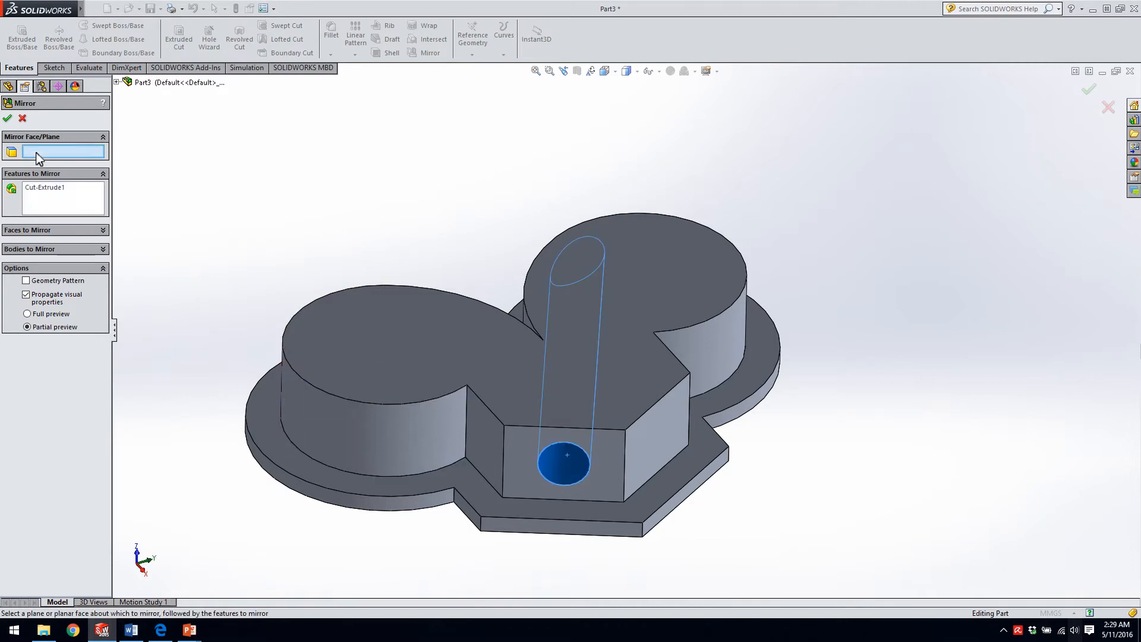
left_click(117, 82)
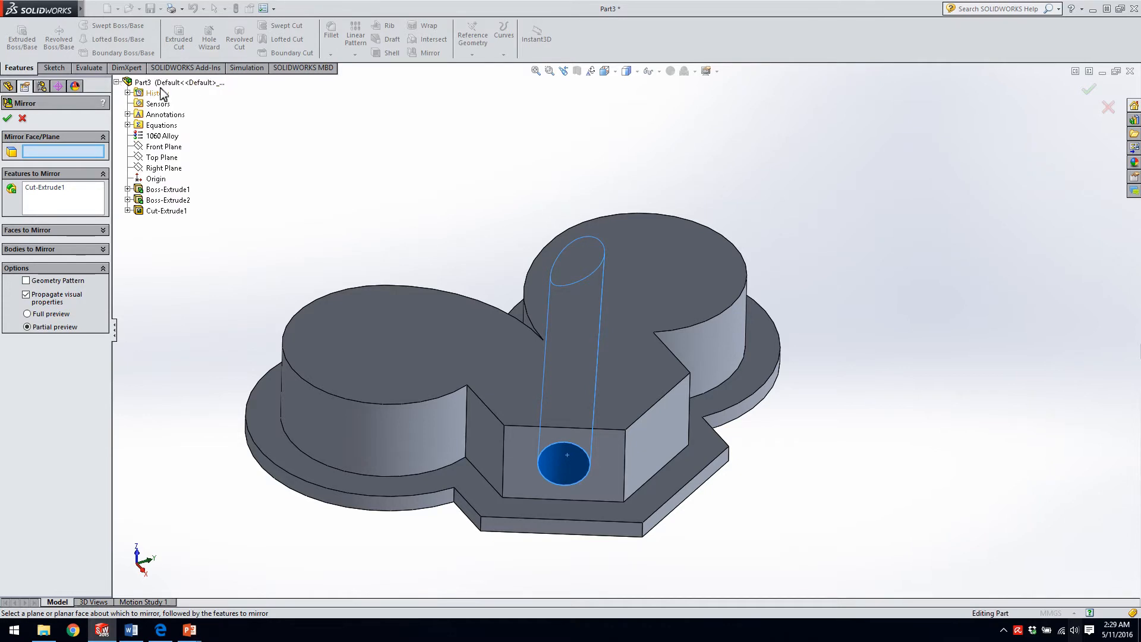
left_click(157, 159)
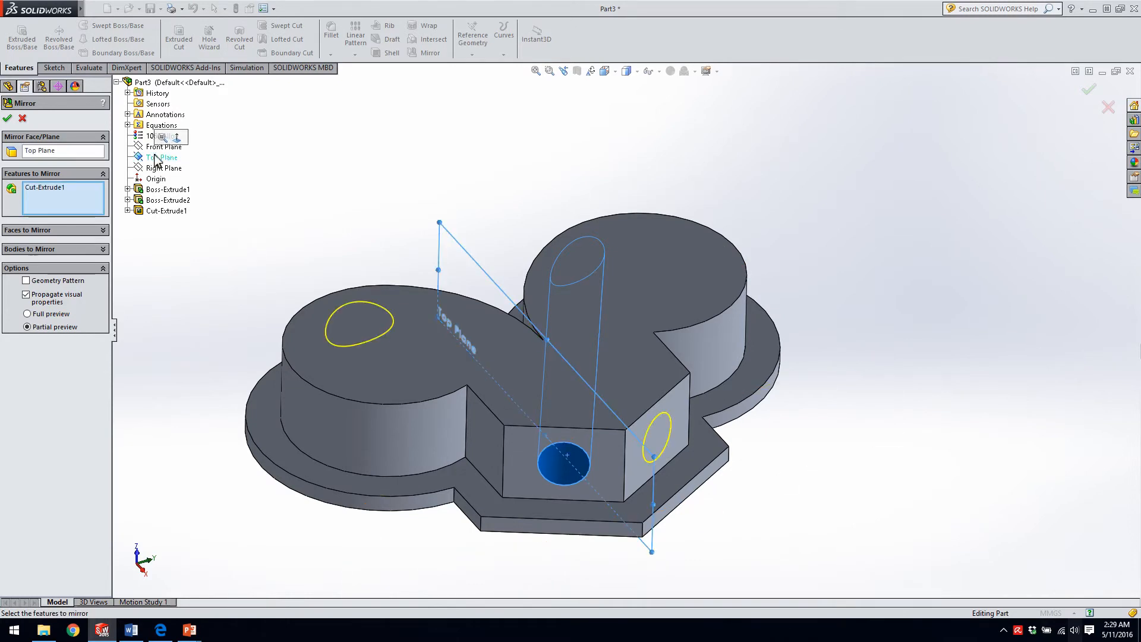
left_click(27, 314)
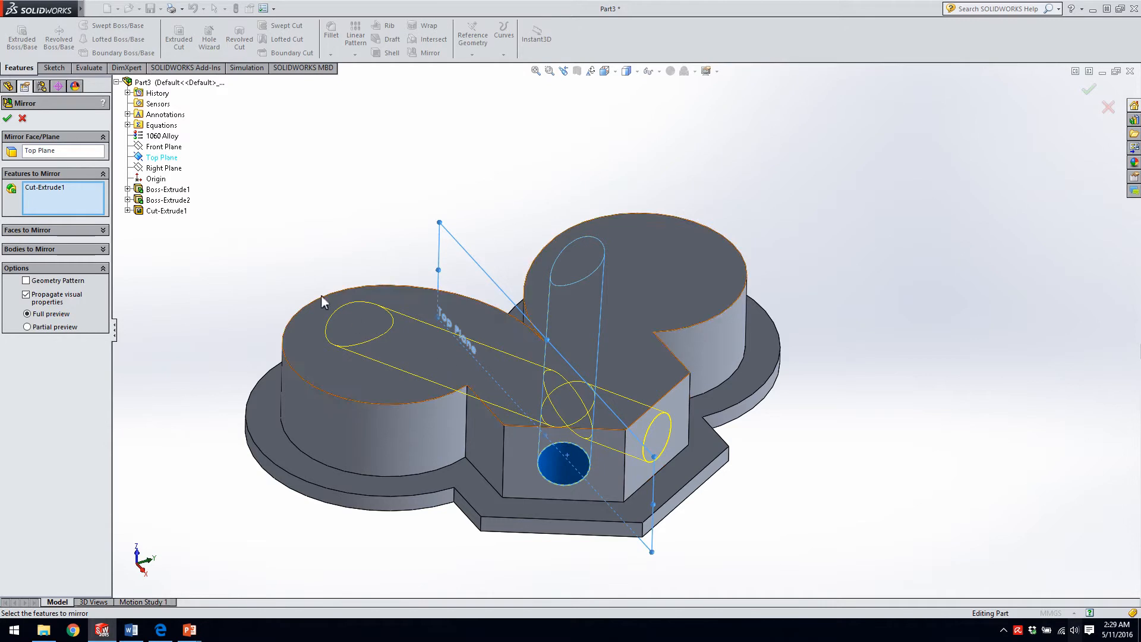
left_click(8, 119)
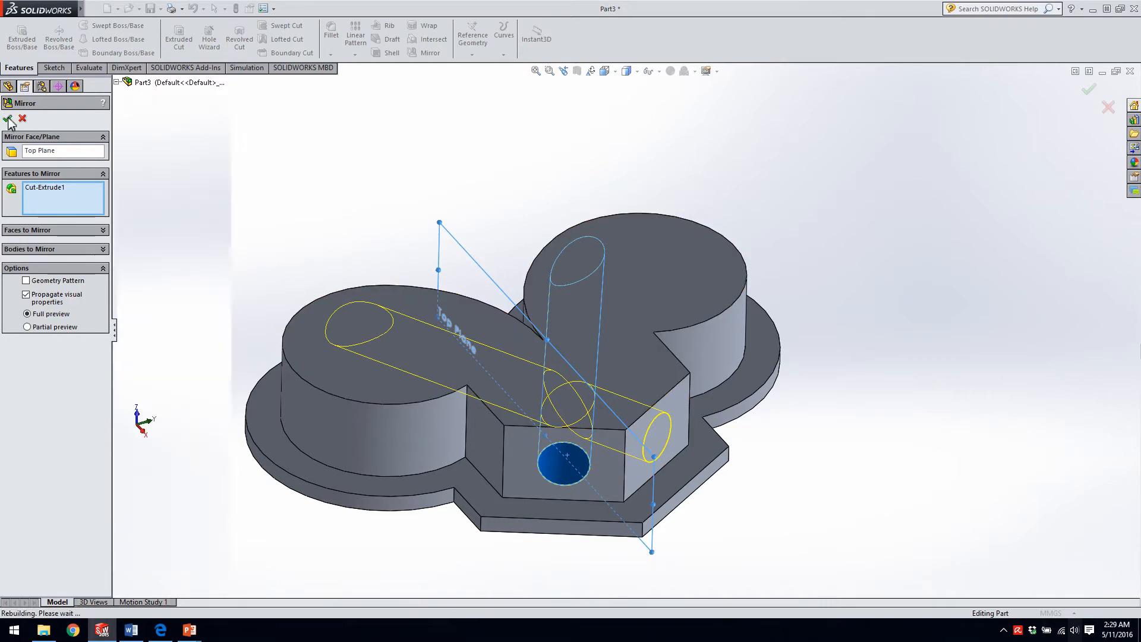
View the part in the Shaded, Hidden Lines Removed and Hidden Lines Visible display styles.
middle_click_drag(601, 458, 576, 556)
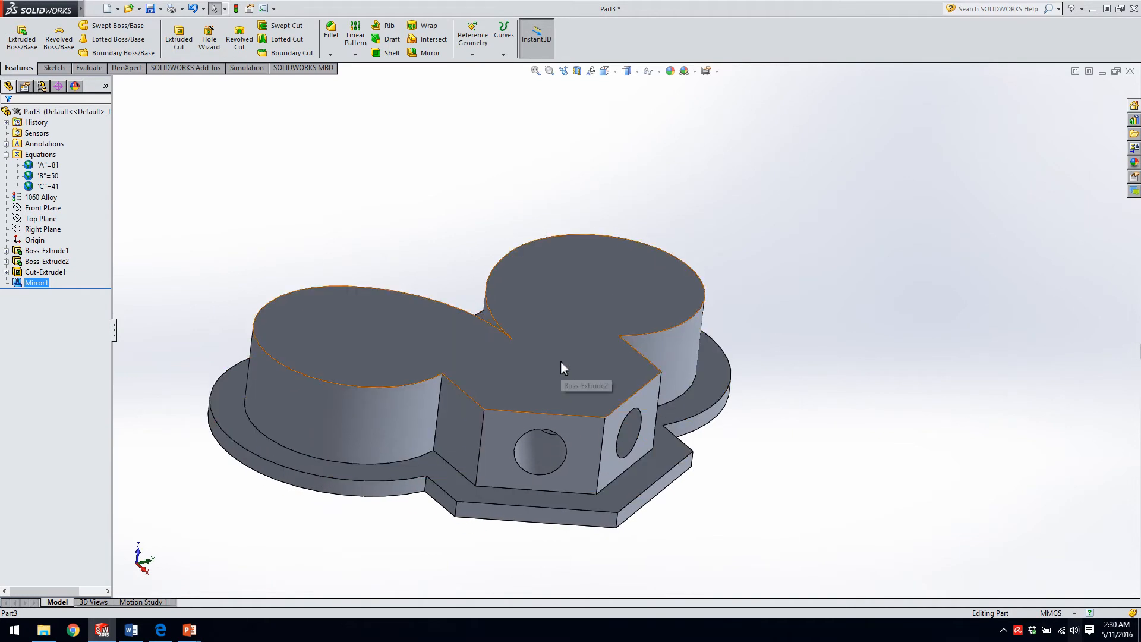
left_click(638, 71)
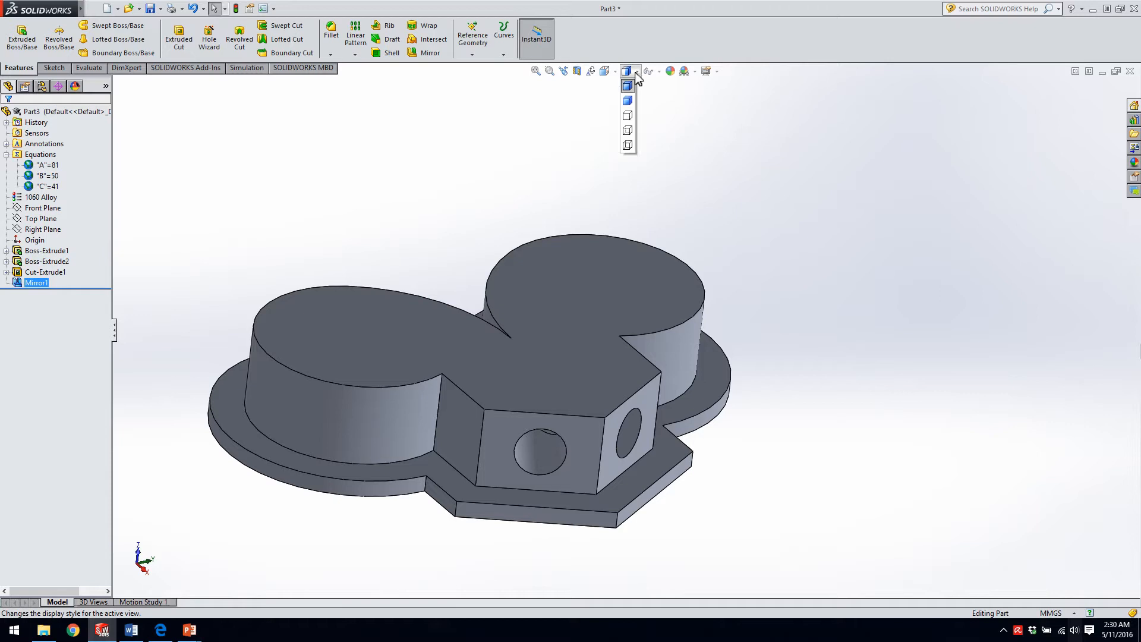
left_click(628, 102)
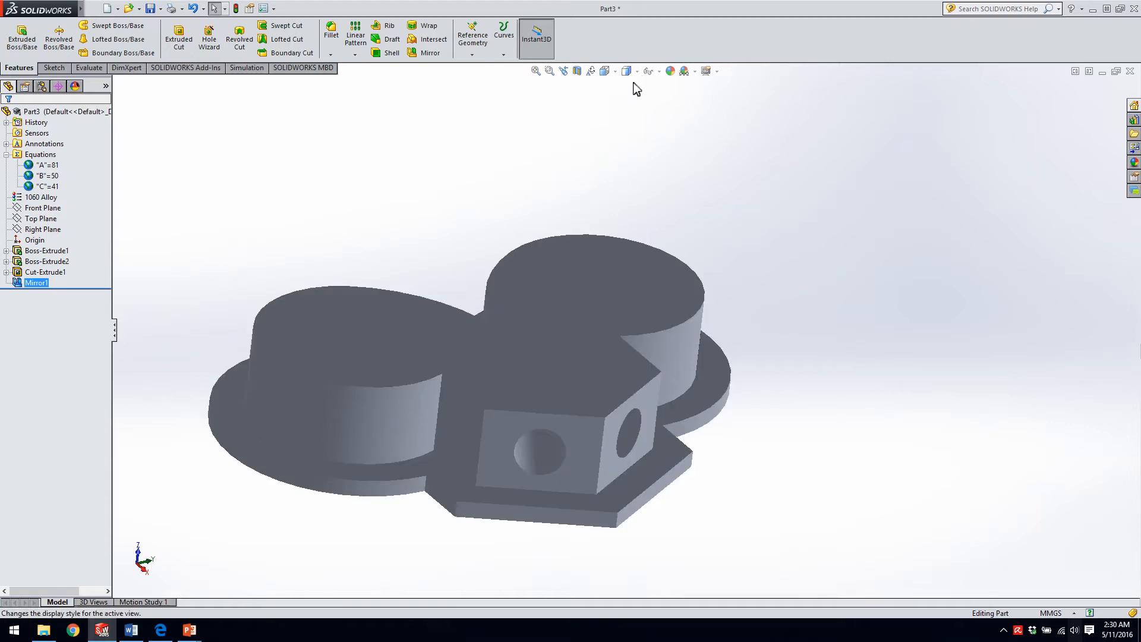
left_click(637, 71)
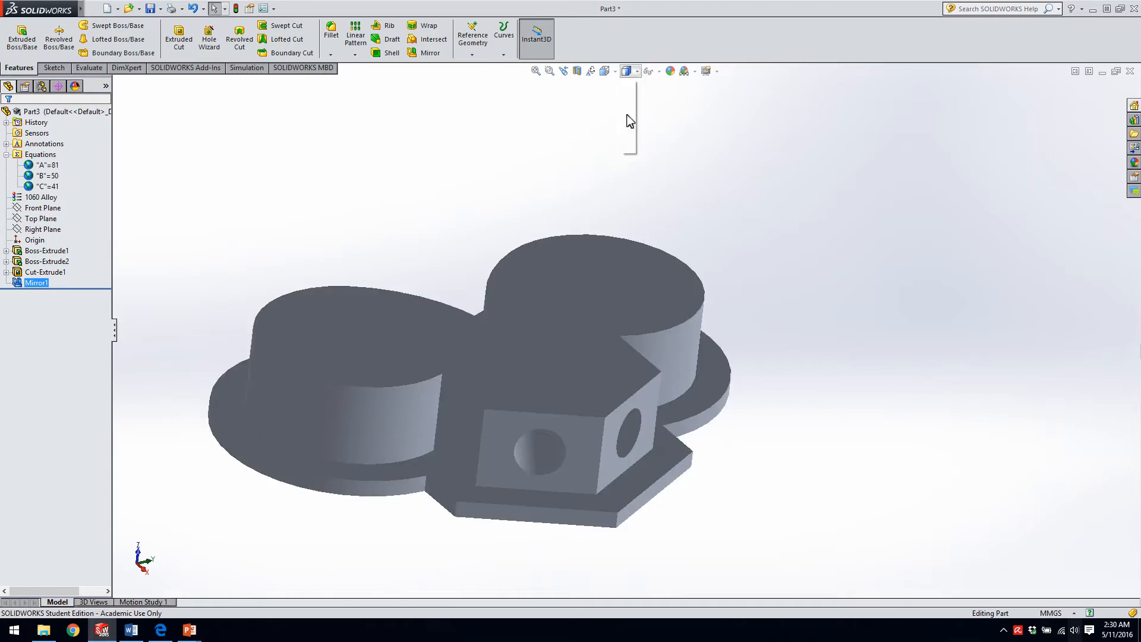
left_click(628, 116)
left_click(637, 72)
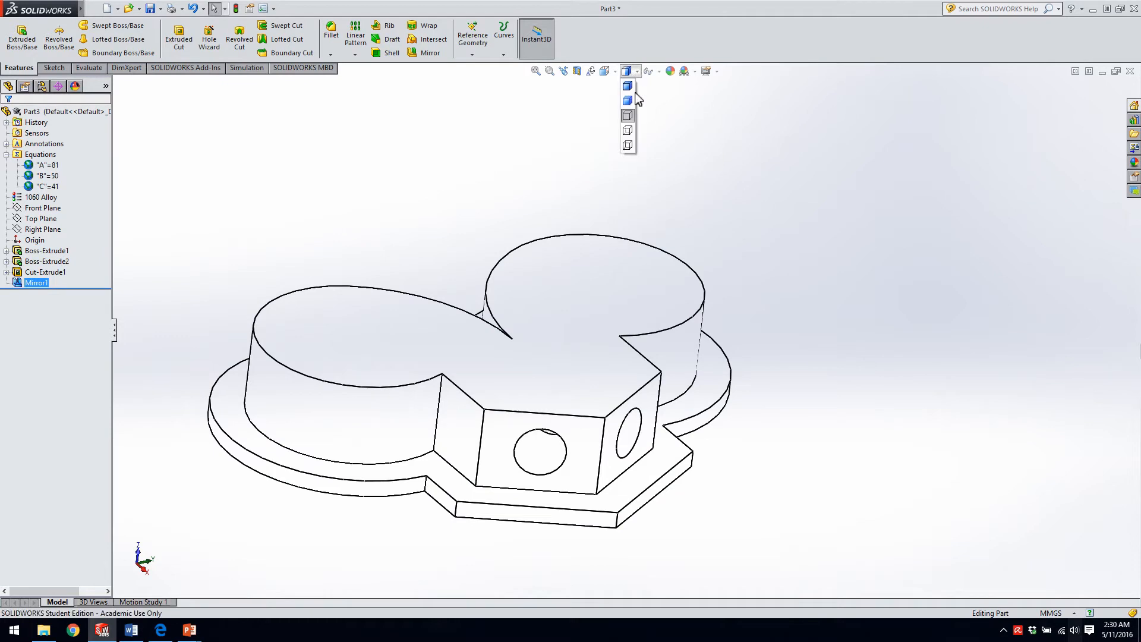
left_click(628, 132)
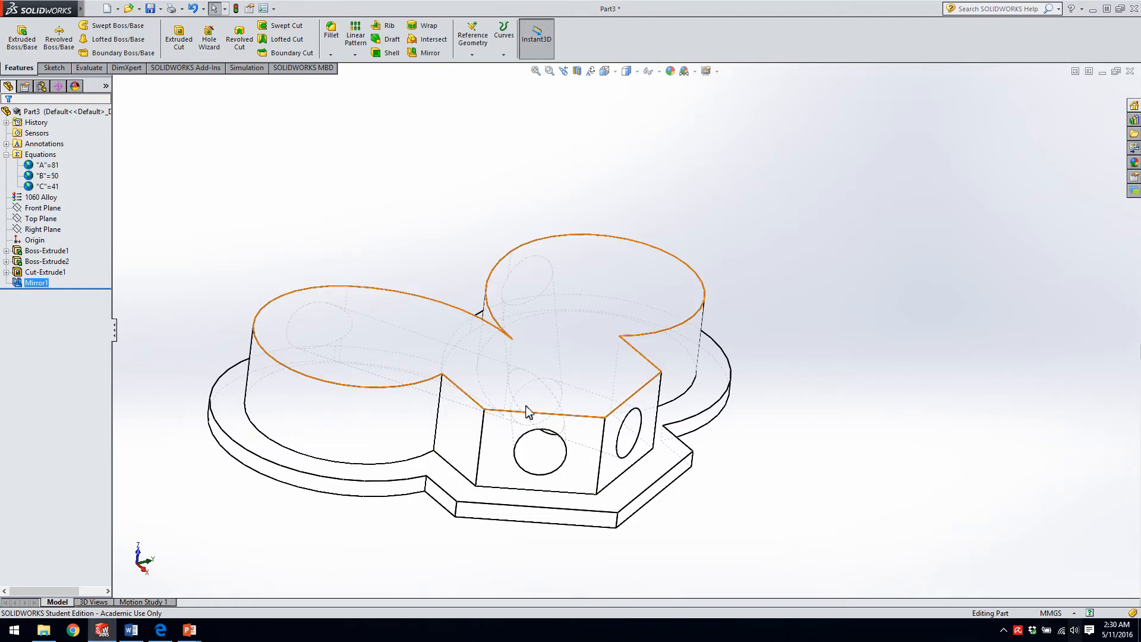
View the part in Wireframe, return to Hidden Lines Visible to inspect the holes, and restore Shaded With Edges.
left_click(636, 72)
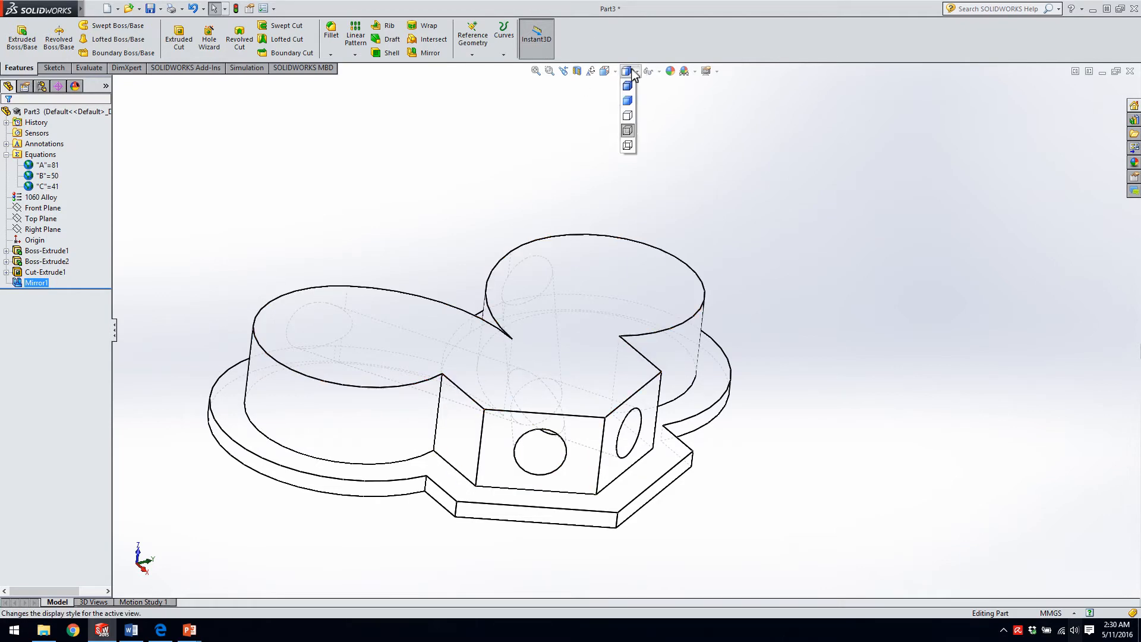
left_click(629, 148)
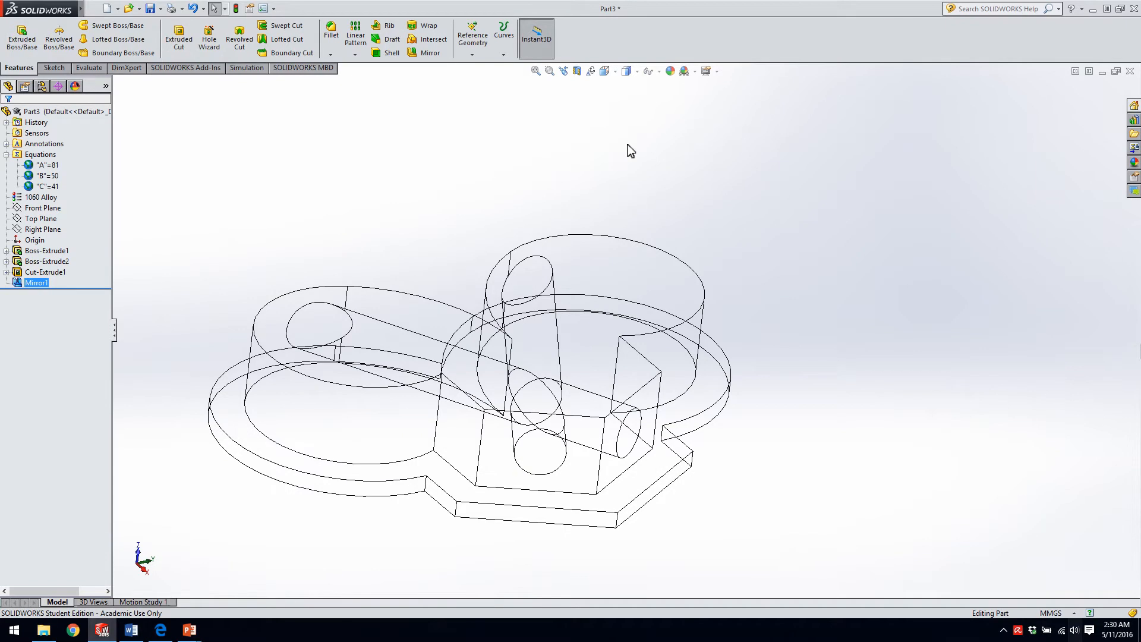
left_click(637, 72)
left_click(629, 134)
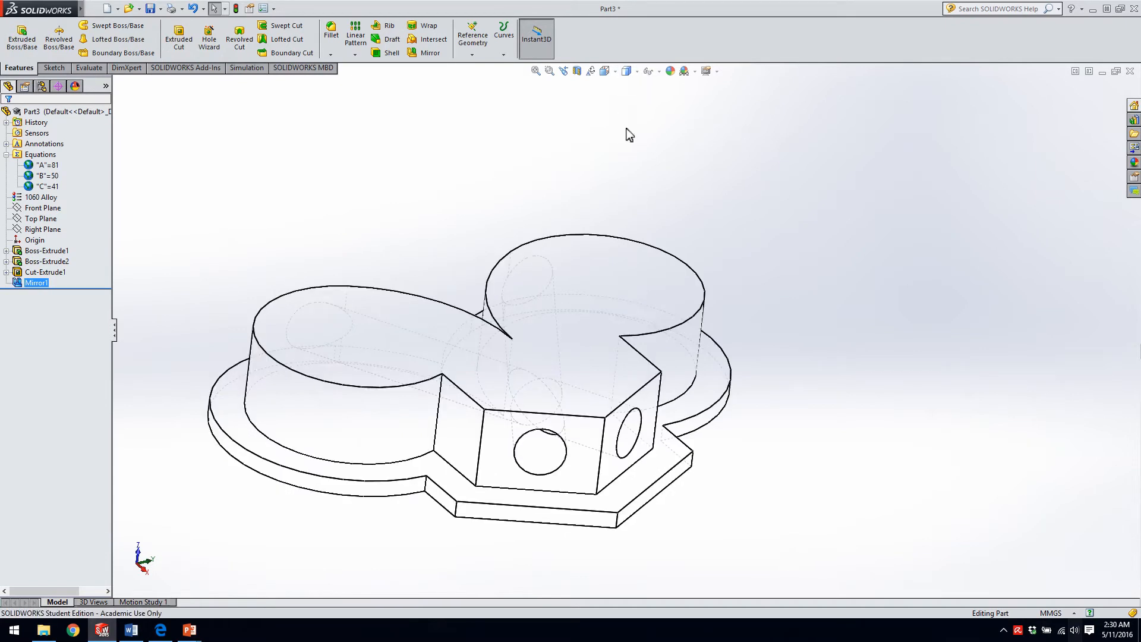
mouse_move(491, 373)
middle_mouse_down()
mouse_move(498, 522)
mouse_move(479, 362)
mouse_move(497, 339)
mouse_move(497, 381)
middle_mouse_up()
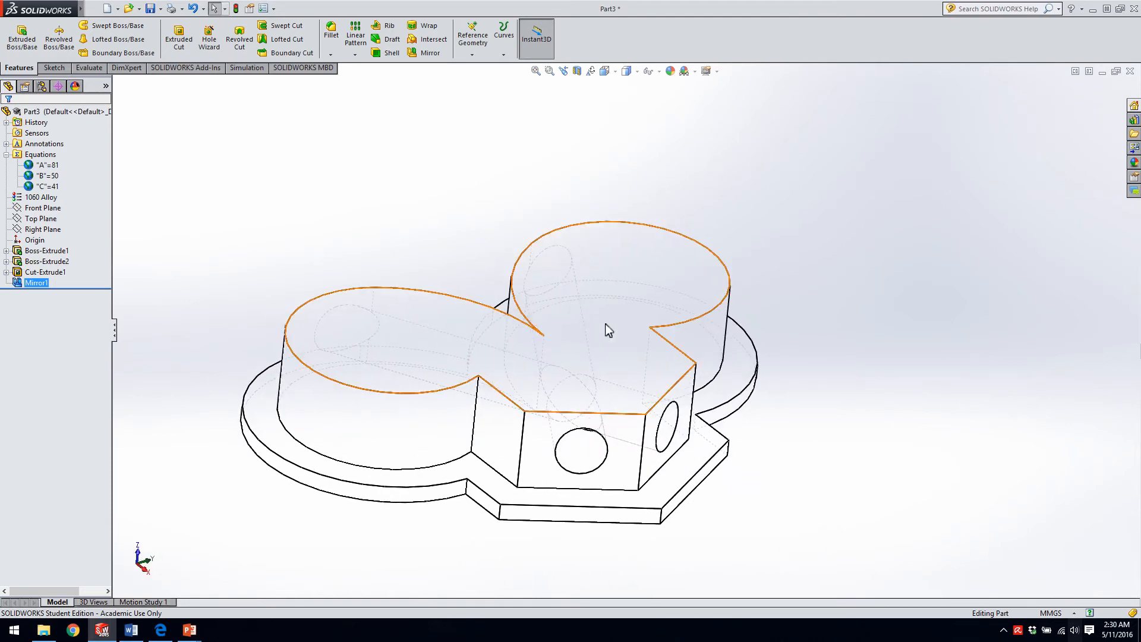
left_click(638, 71)
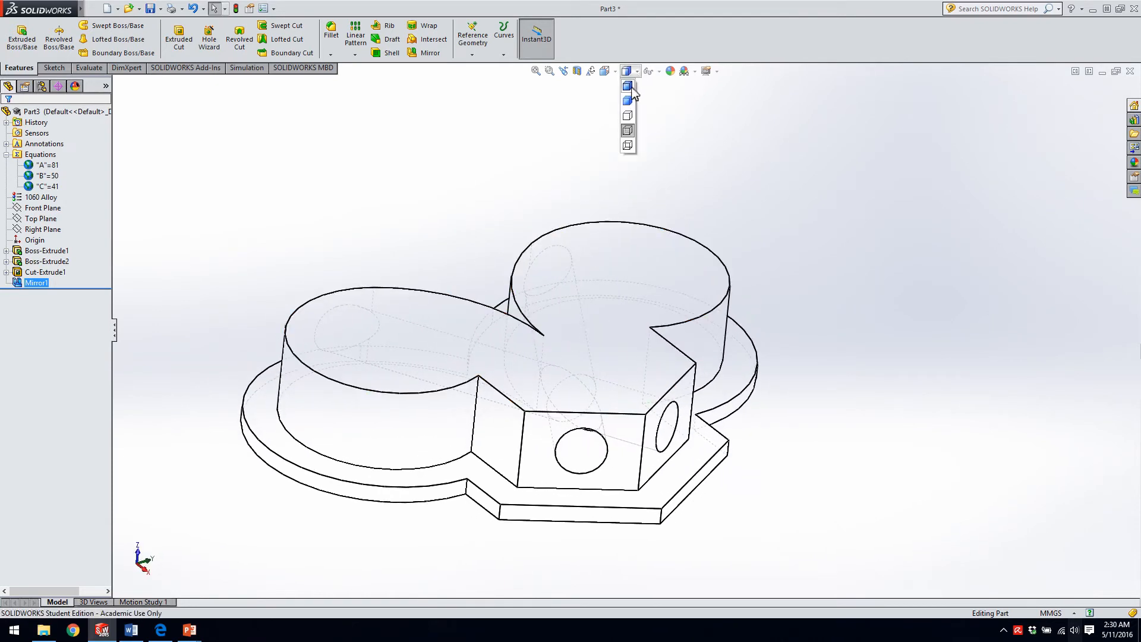
left_click(626, 144)
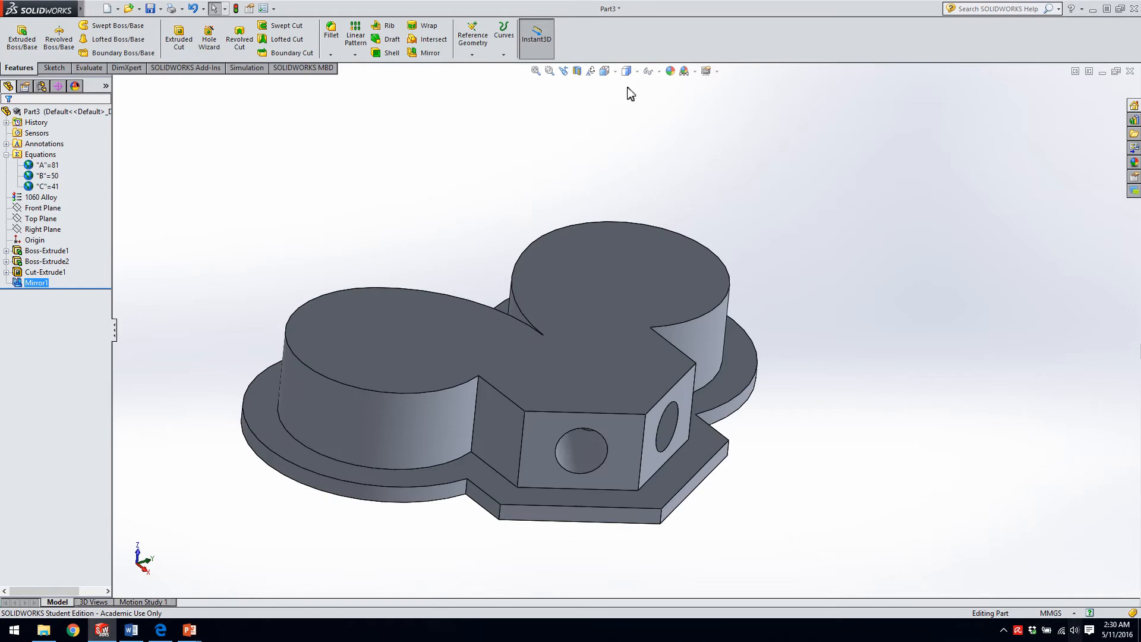
Preview section views through the Front, Top and Right planes, moving the Right Plane section to a 19 mm offset.
left_click(577, 71)
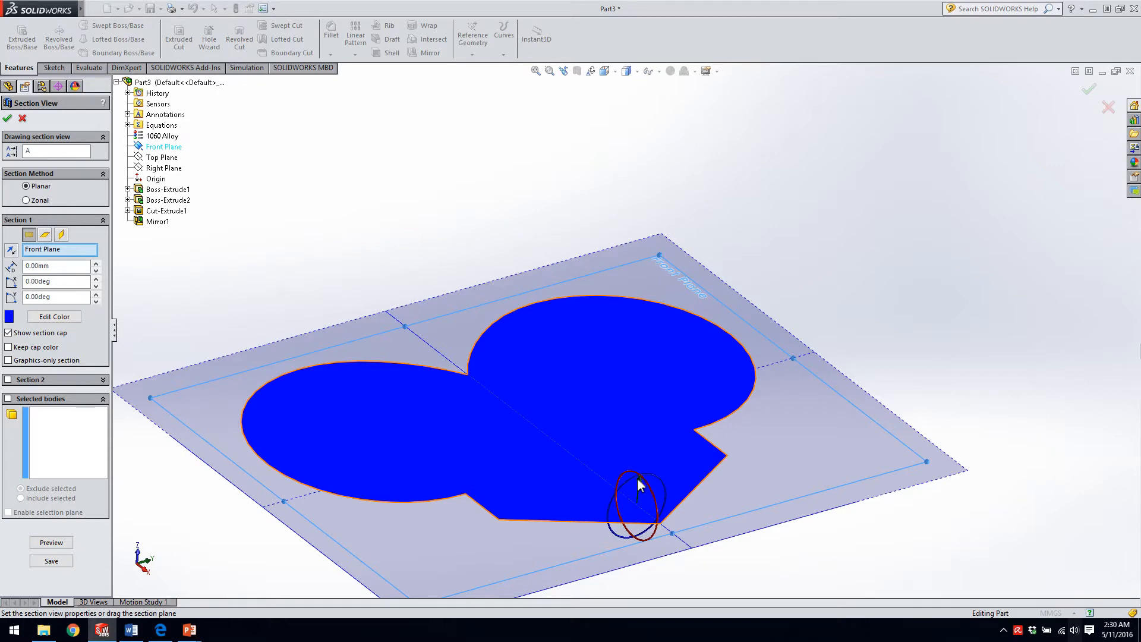
left_click(45, 235)
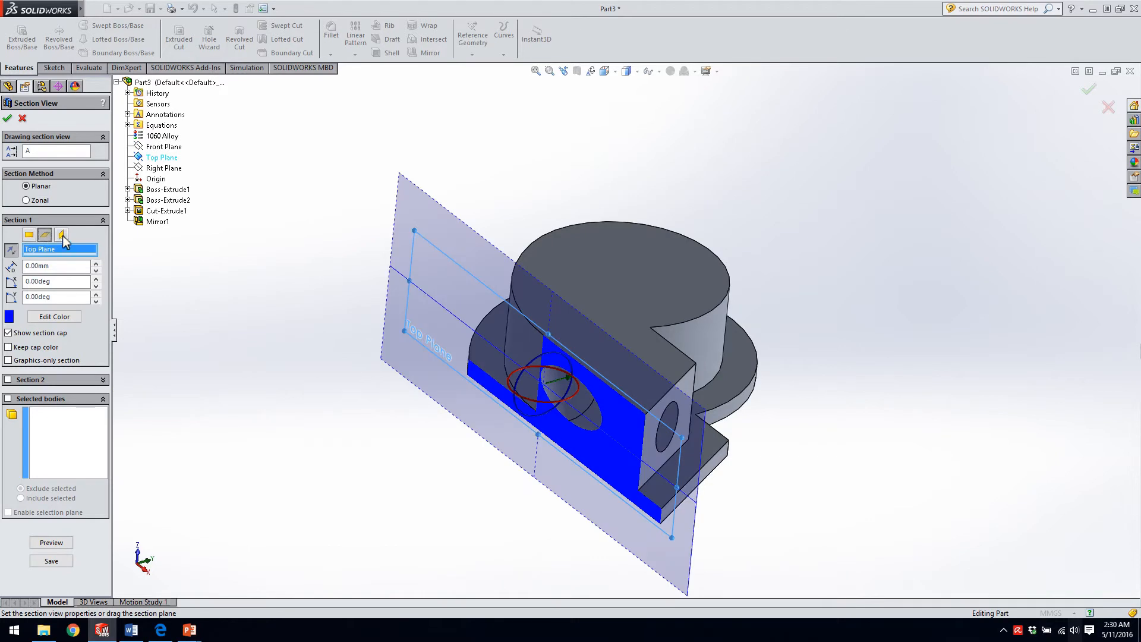
left_click(61, 235)
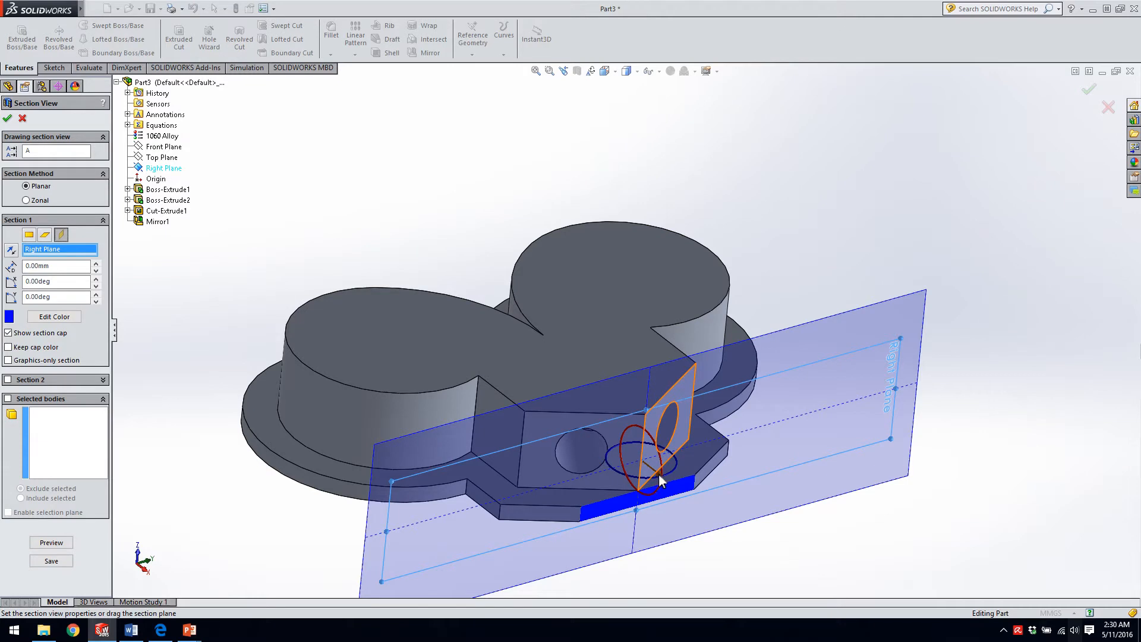
left_click_drag(658, 473, 706, 501)
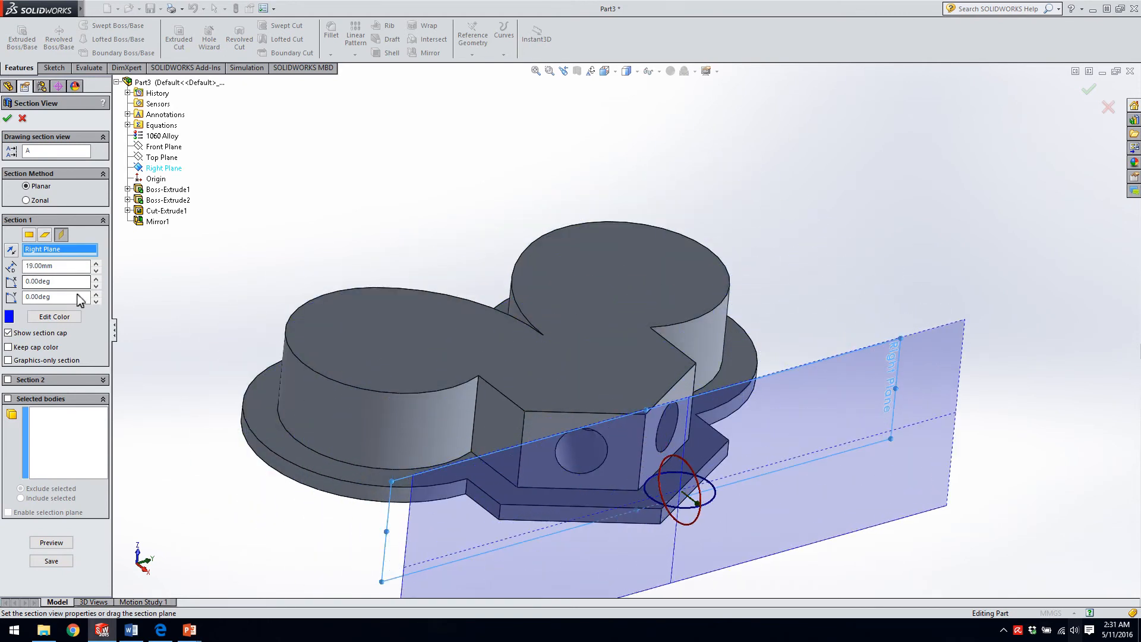
Preview the Top Plane section, switch to a Front Plane section offset 17 mm, and tilt it about its X axis.
left_click(45, 234)
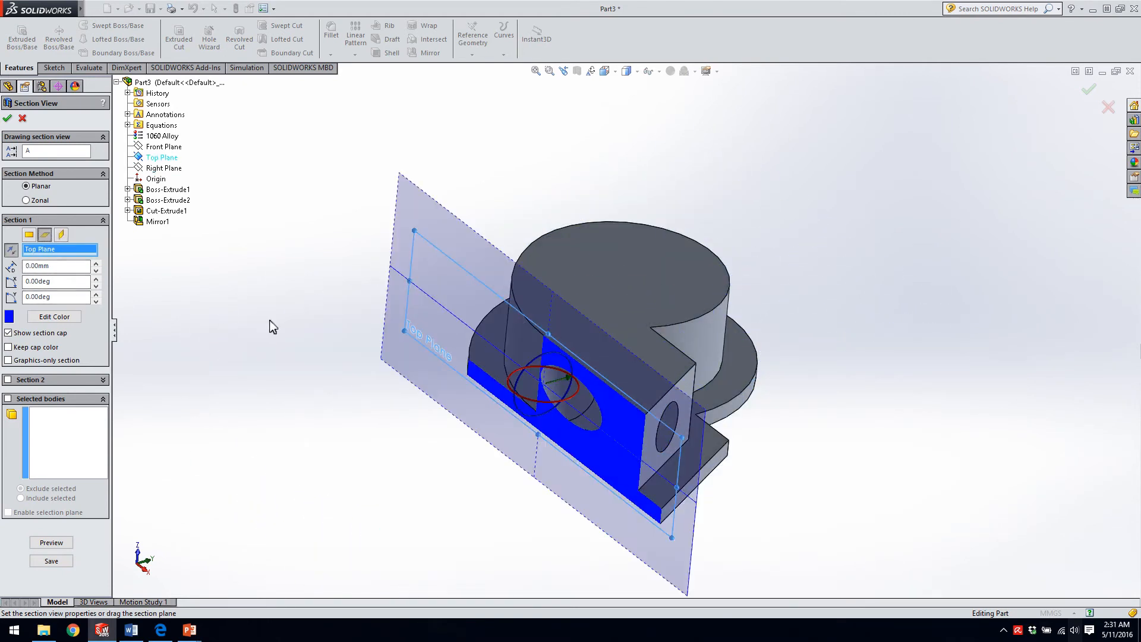
left_click(29, 234)
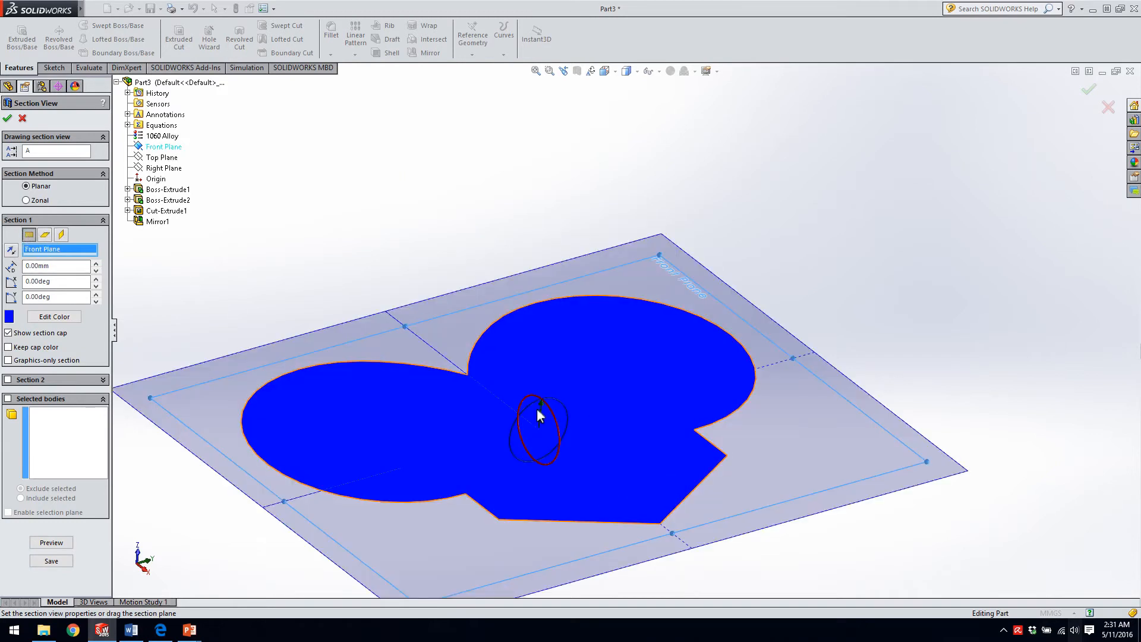
left_click_drag(541, 410, 539, 356)
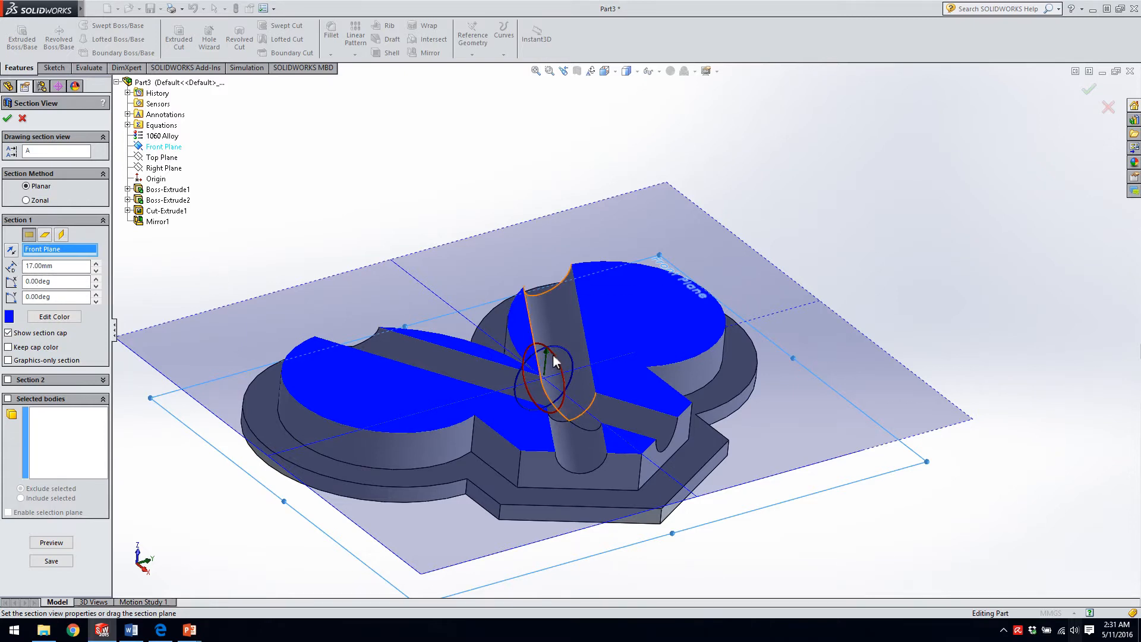
left_click_drag(554, 355, 557, 374)
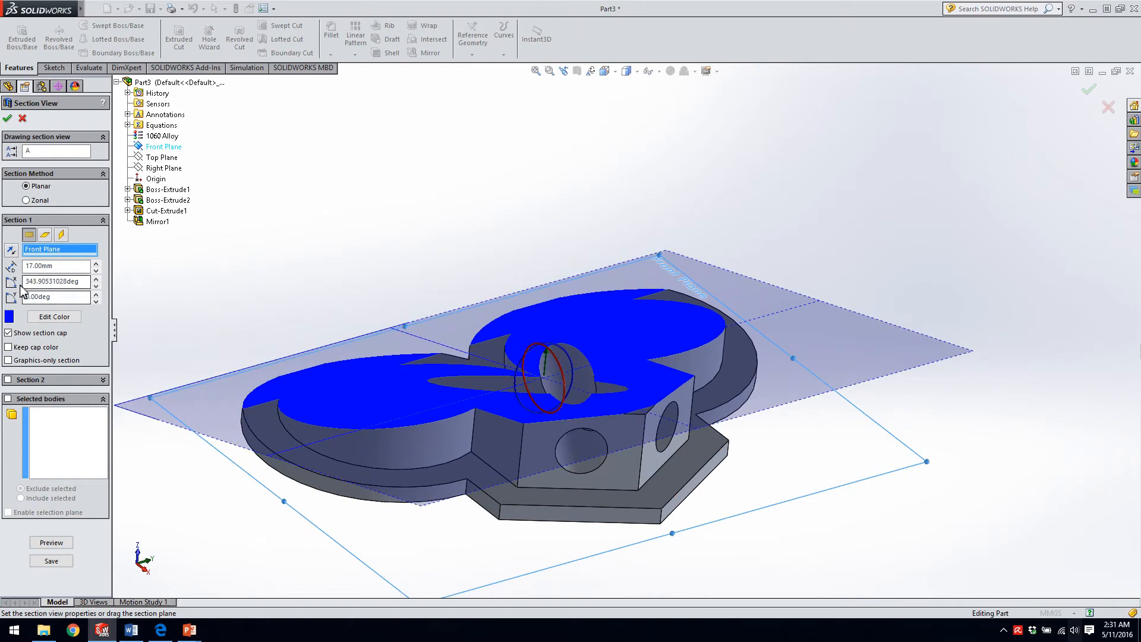
Set the section plane's X rotation to 0 degrees and show the sectioned part before turning the section view off.
left_click_drag(84, 283, 2, 282)
type("0")
key("Return")
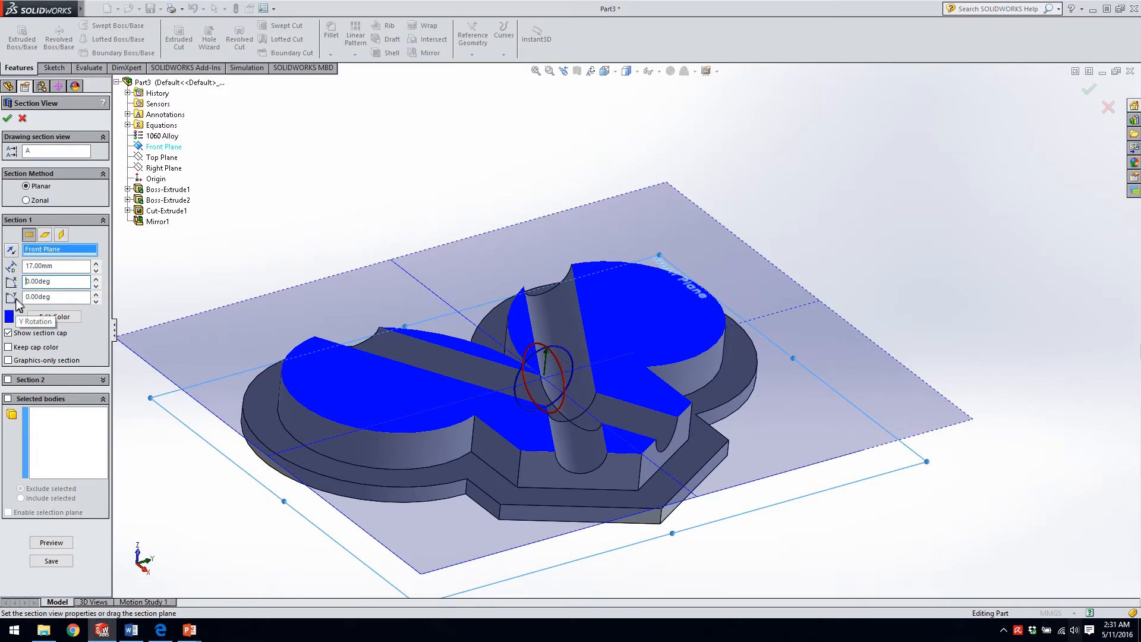
left_click(22, 117)
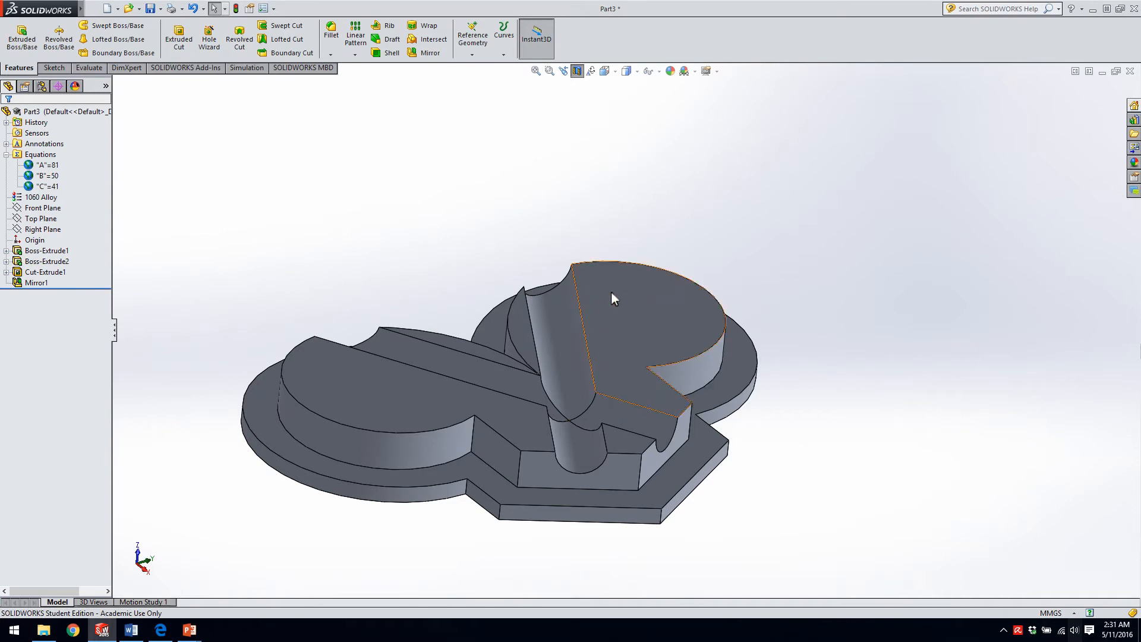
left_click(577, 71)
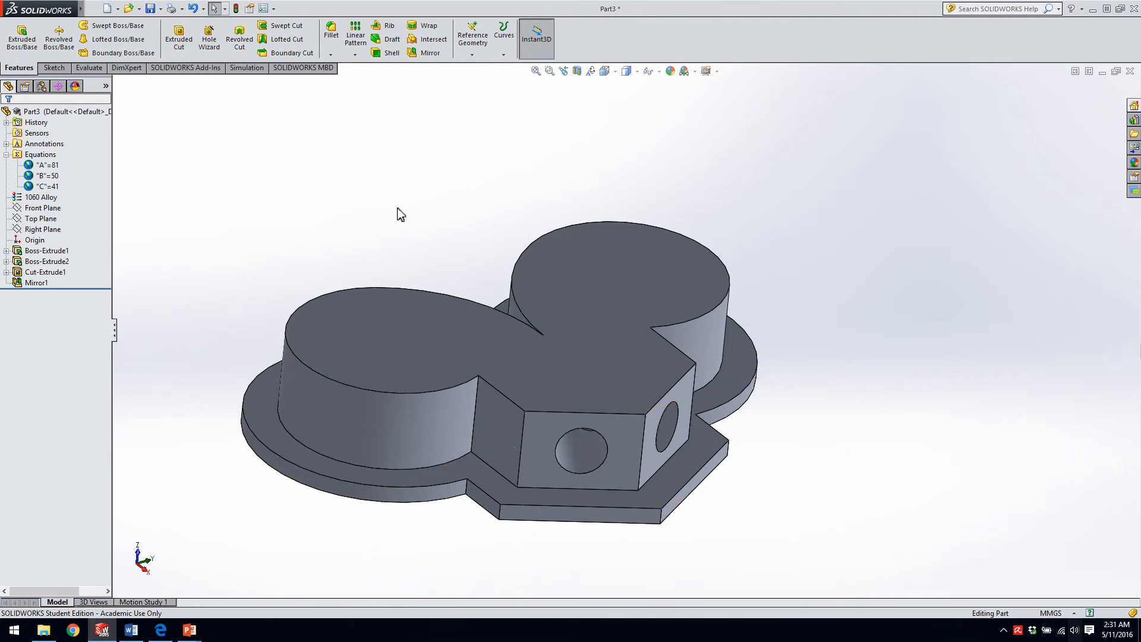
Try a reference plane offset 10 mm from the part's upper face, flipping the offset direction and restoring it.
left_click(474, 56)
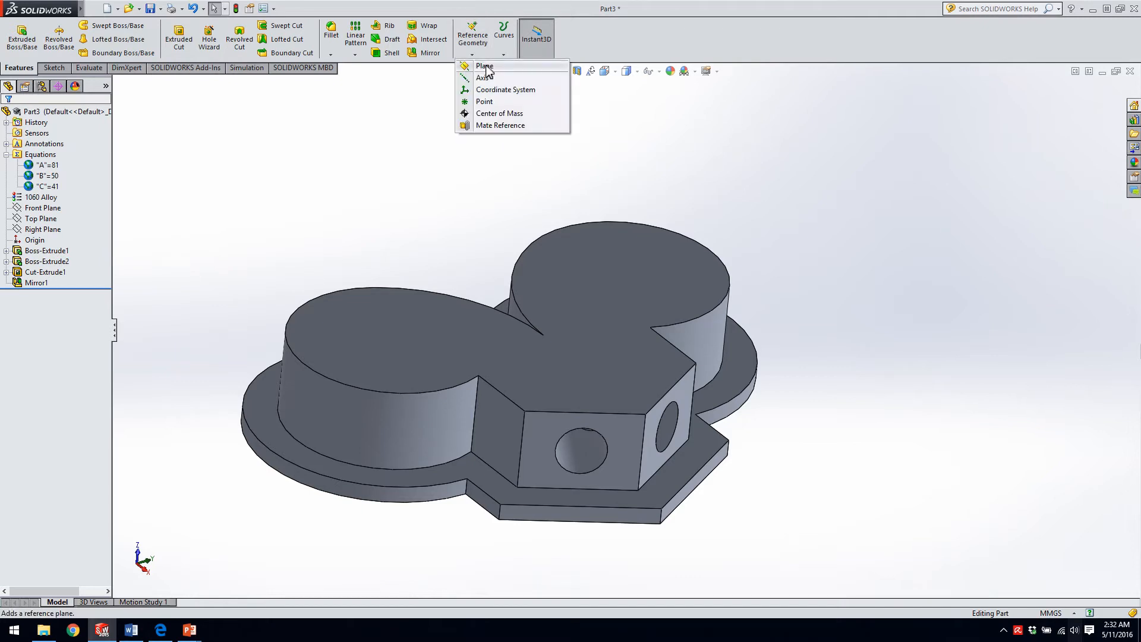
left_click(484, 67)
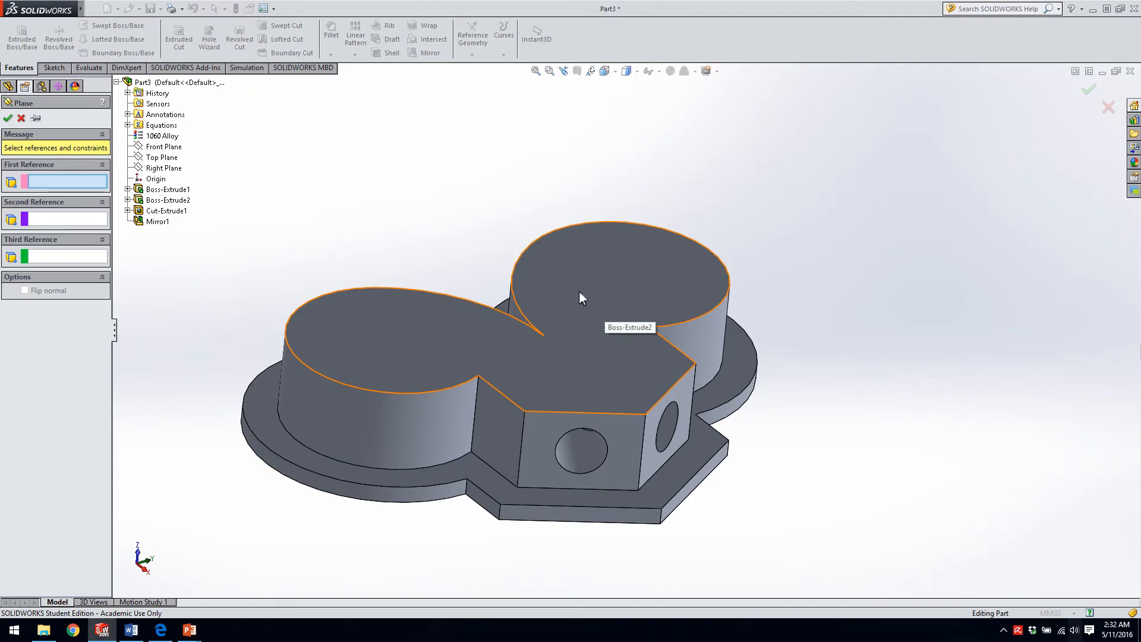
left_click(615, 288)
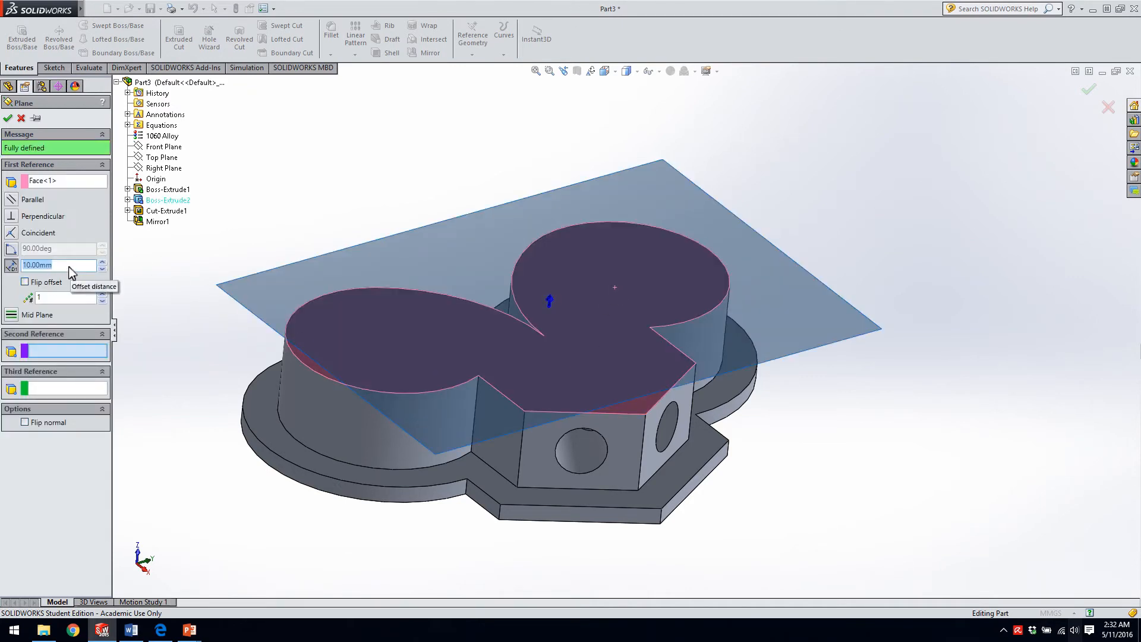
middle_click_drag(423, 338, 416, 273)
scroll(410, 274, "down", 1)
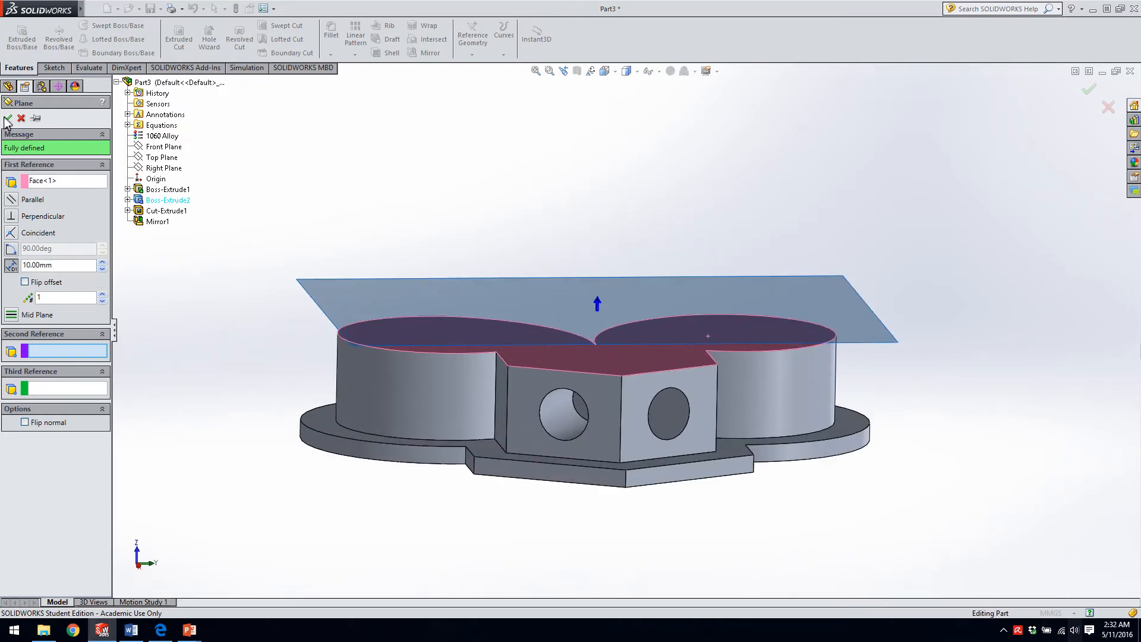
left_click(25, 283)
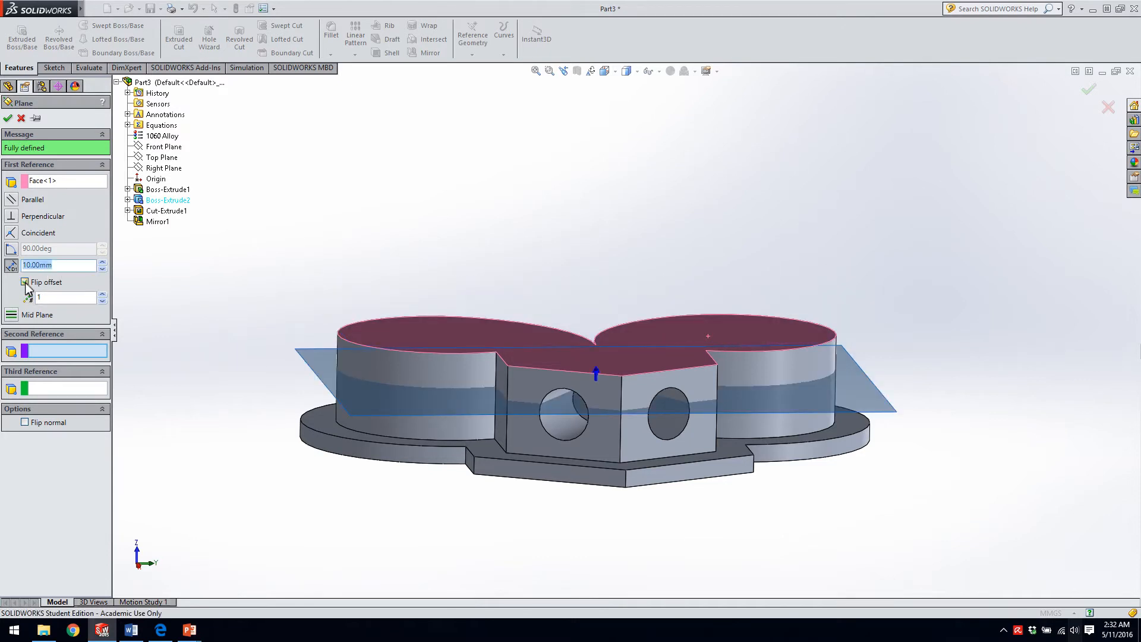
left_click(24, 282)
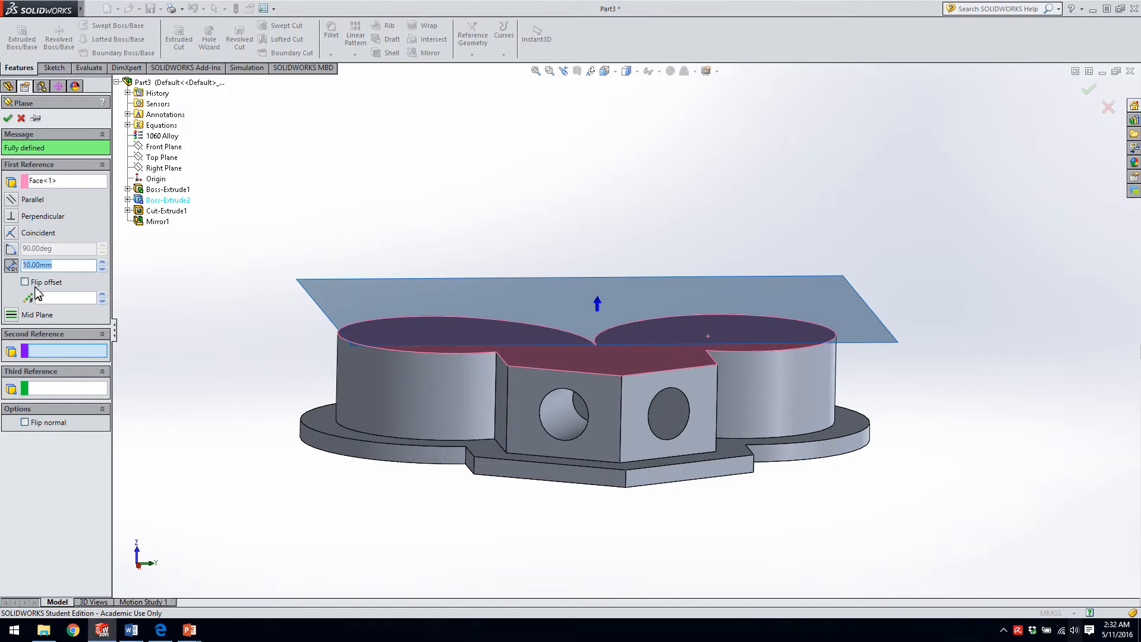
Preview four planes spaced 10 mm apart above the upper face and return the number of planes to 1.
left_click(103, 295)
left_click(102, 294)
left_click(103, 294)
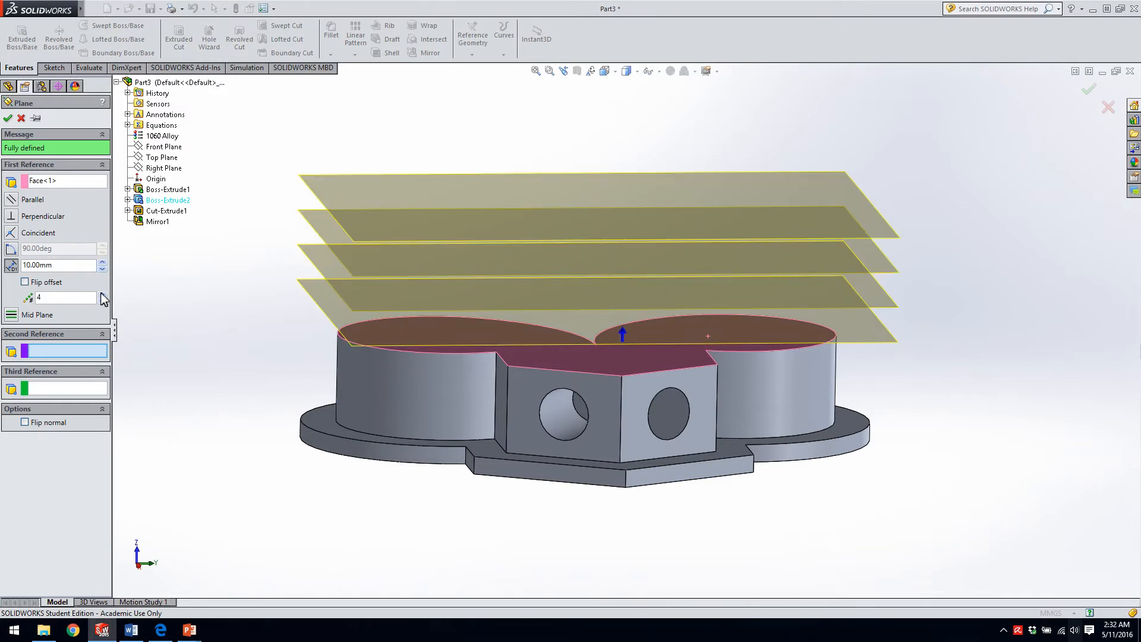
left_click(103, 301)
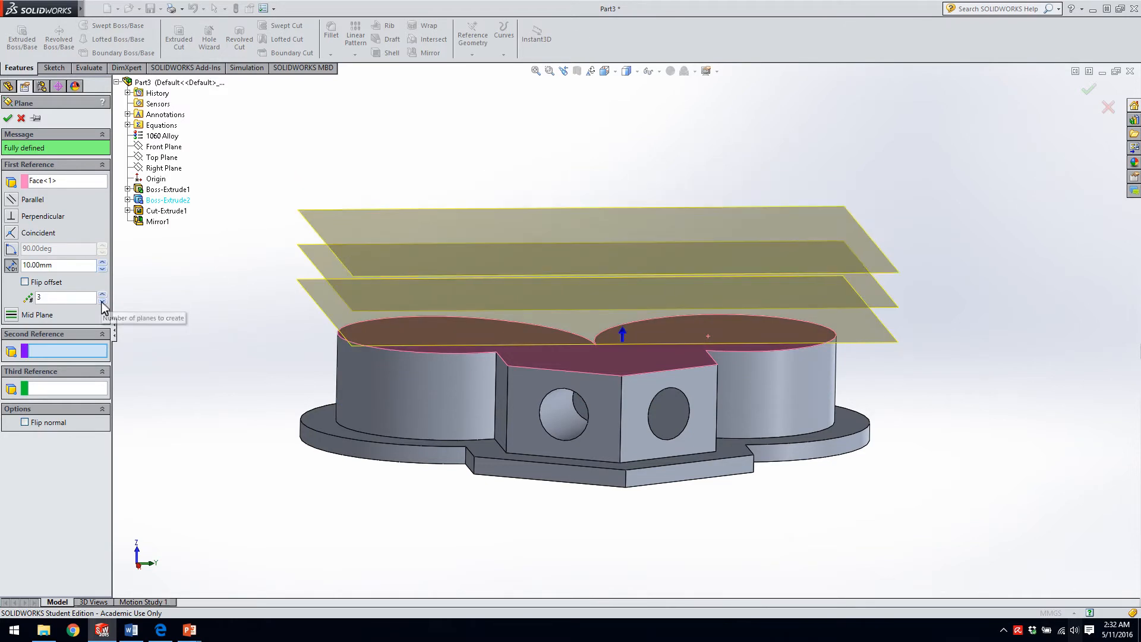
left_click(102, 301)
left_click(102, 301)
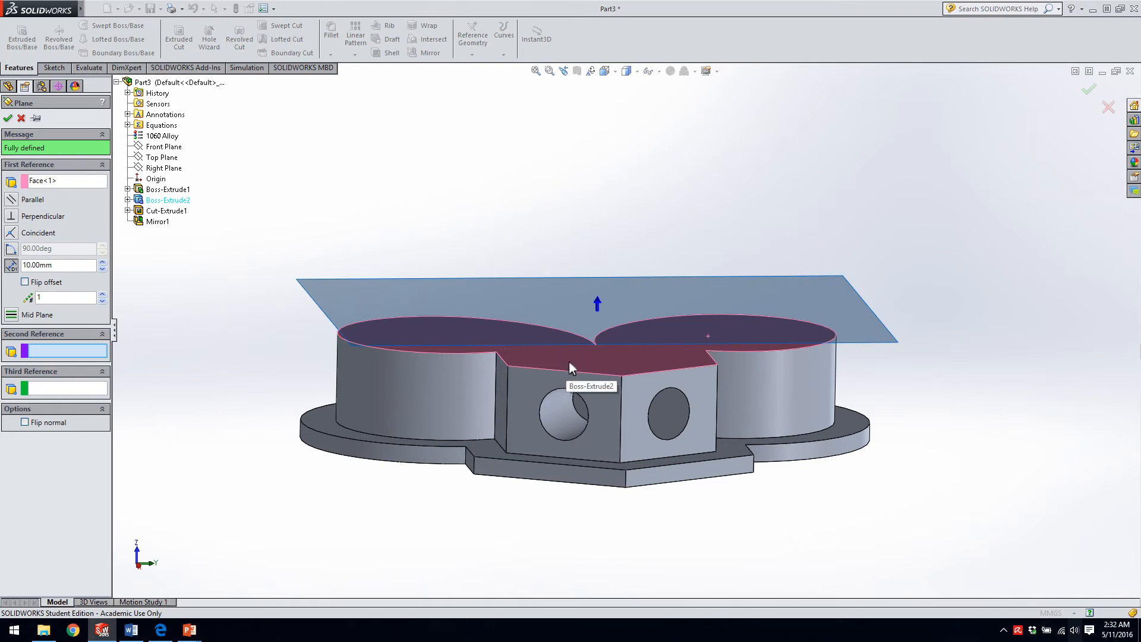
Try adding the base's underside face as the plane's second reference, and remove that reference again.
scroll(569, 361, "up", 1)
middle_click_drag(567, 364, 603, 339)
left_click(536, 442)
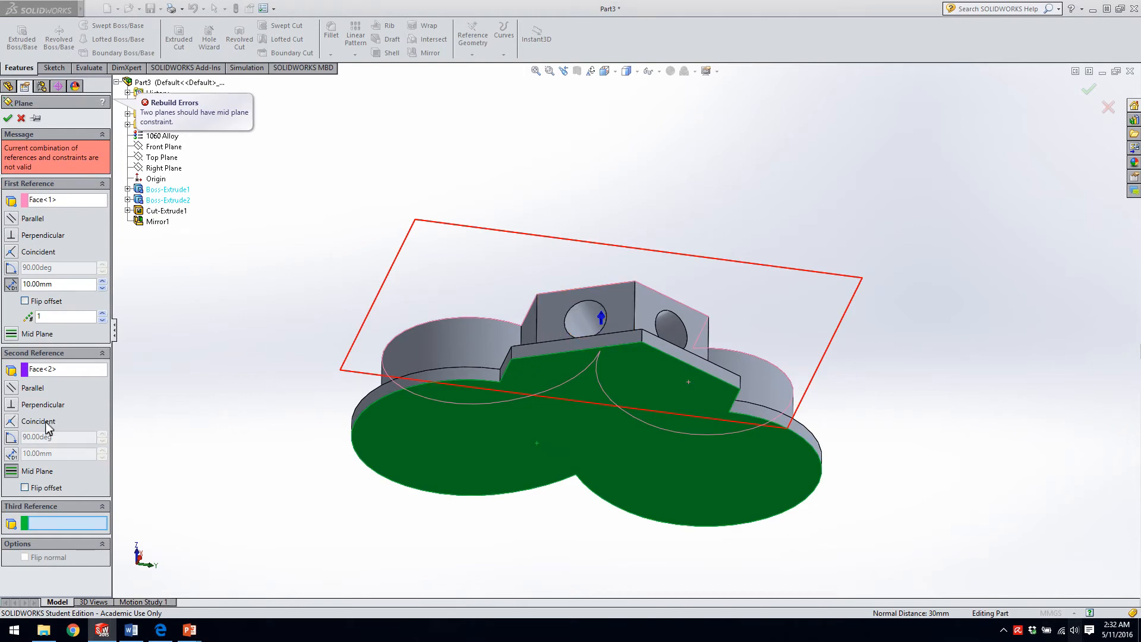
scroll(356, 311, "up", 1)
middle_click_drag(355, 312, 353, 344)
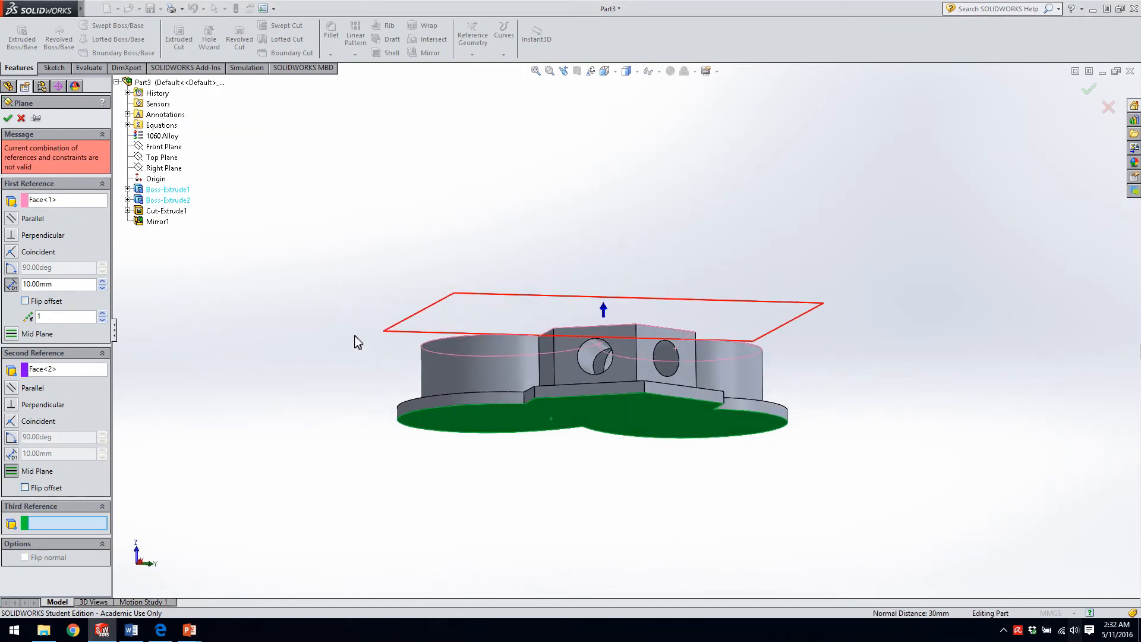
left_click(53, 370)
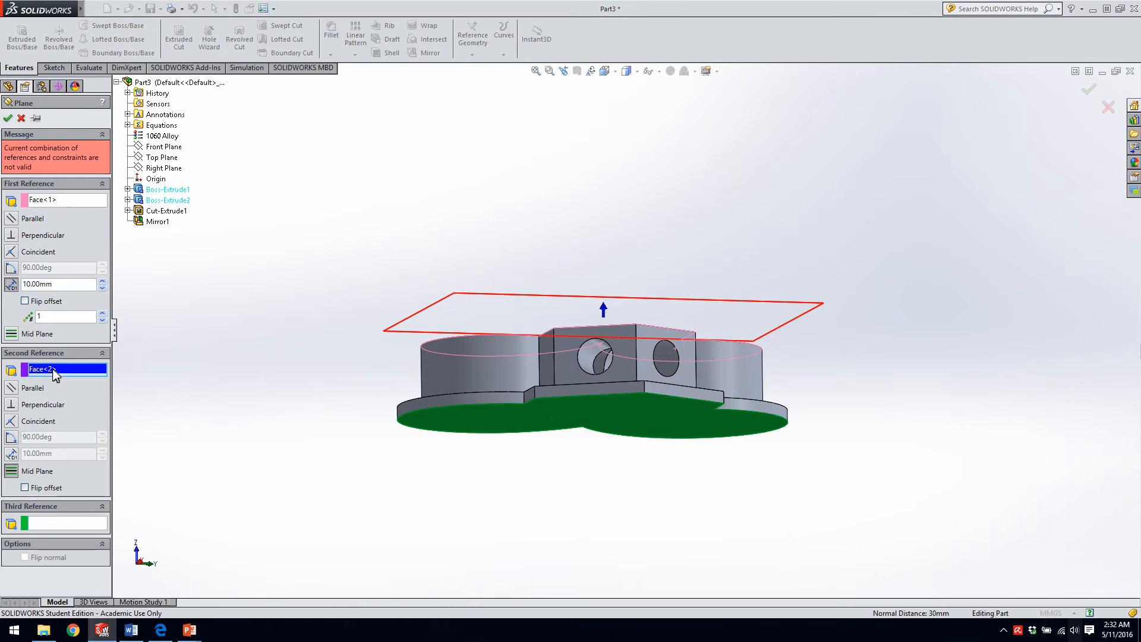
key("Delete")
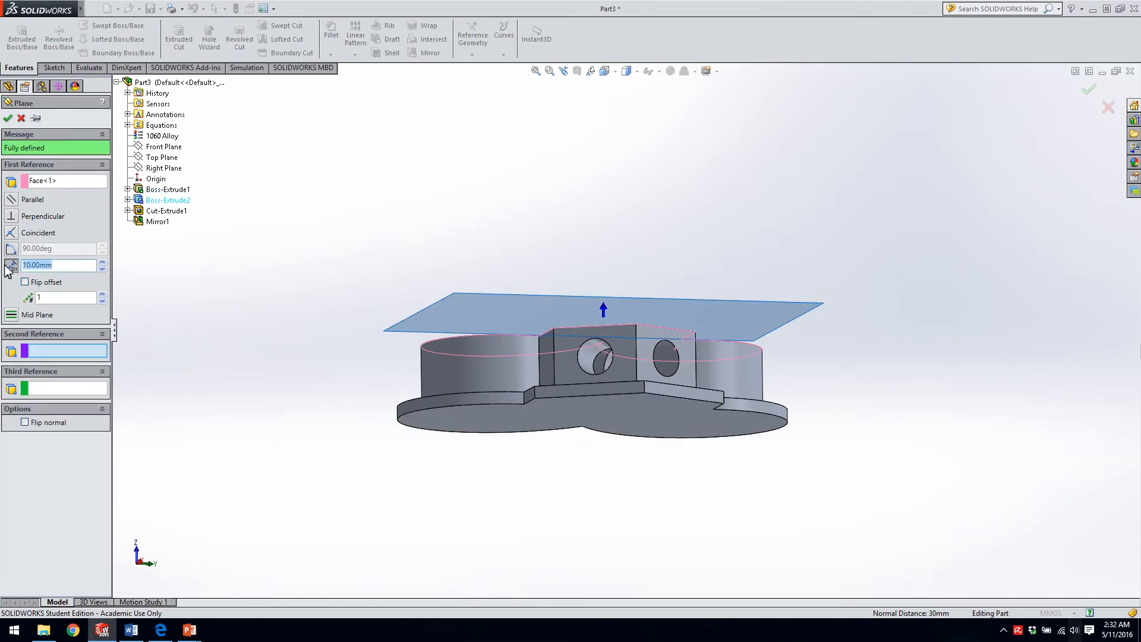
Try the underside face as first reference and the upper face as second reference, and cancel the plane.
left_click(50, 181)
middle_click_drag(381, 307, 462, 291)
left_click(512, 407)
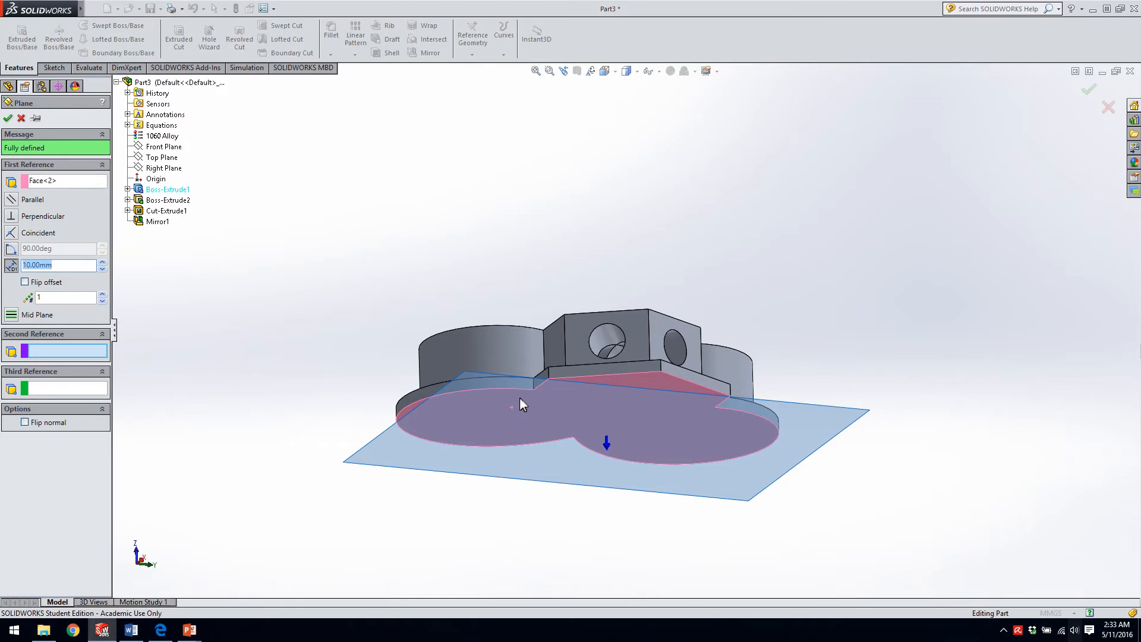
middle_click_drag(512, 274, 509, 369)
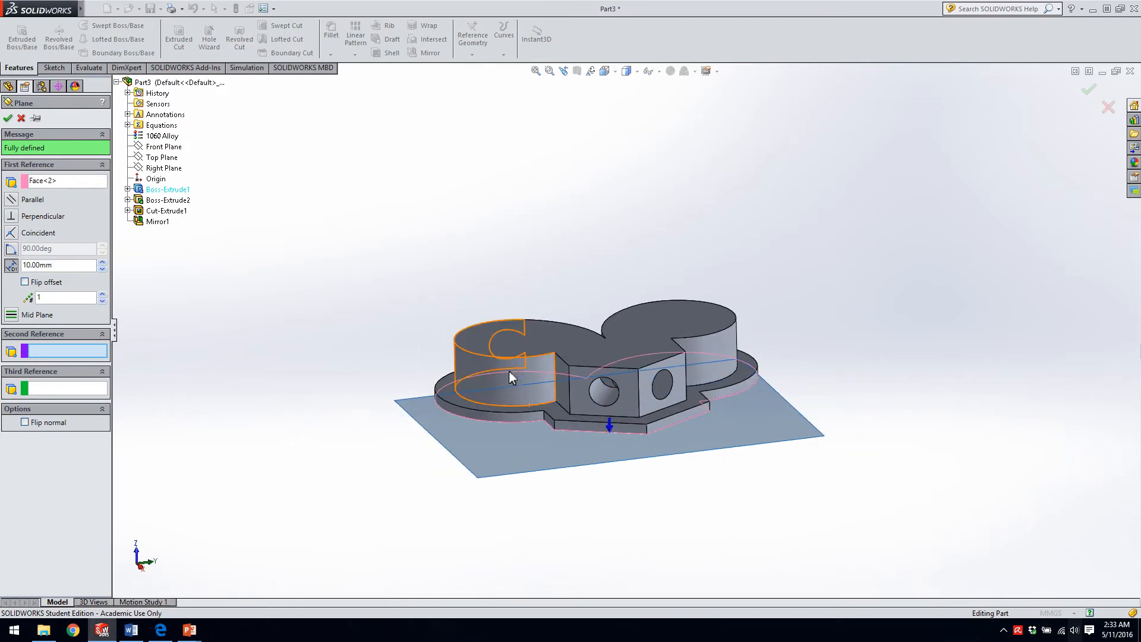
left_click(511, 340)
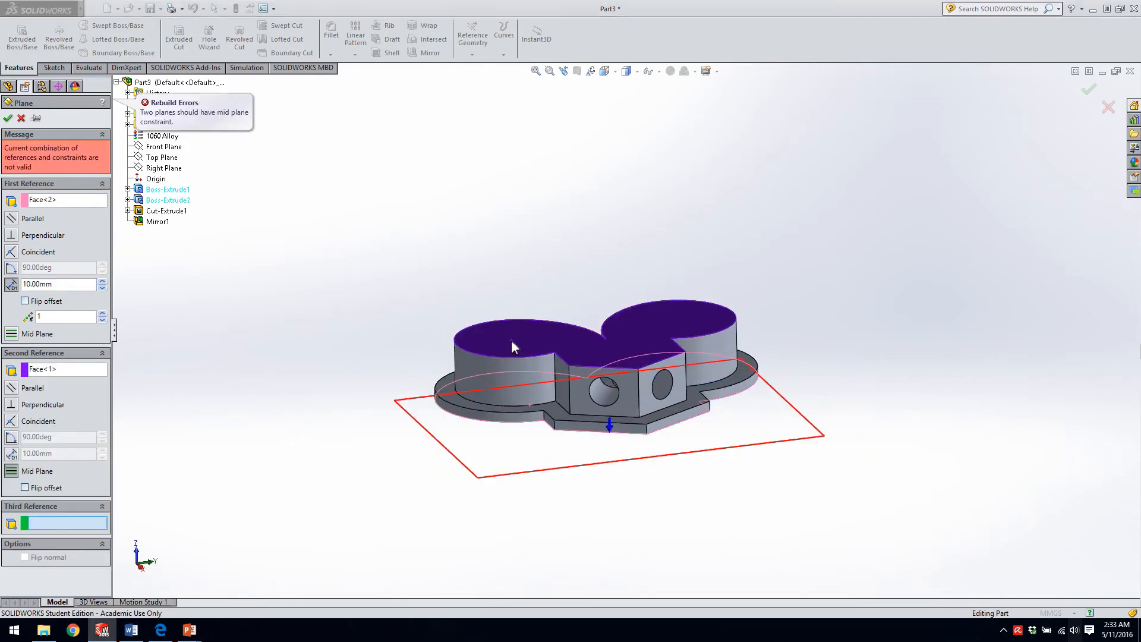
left_click(21, 118)
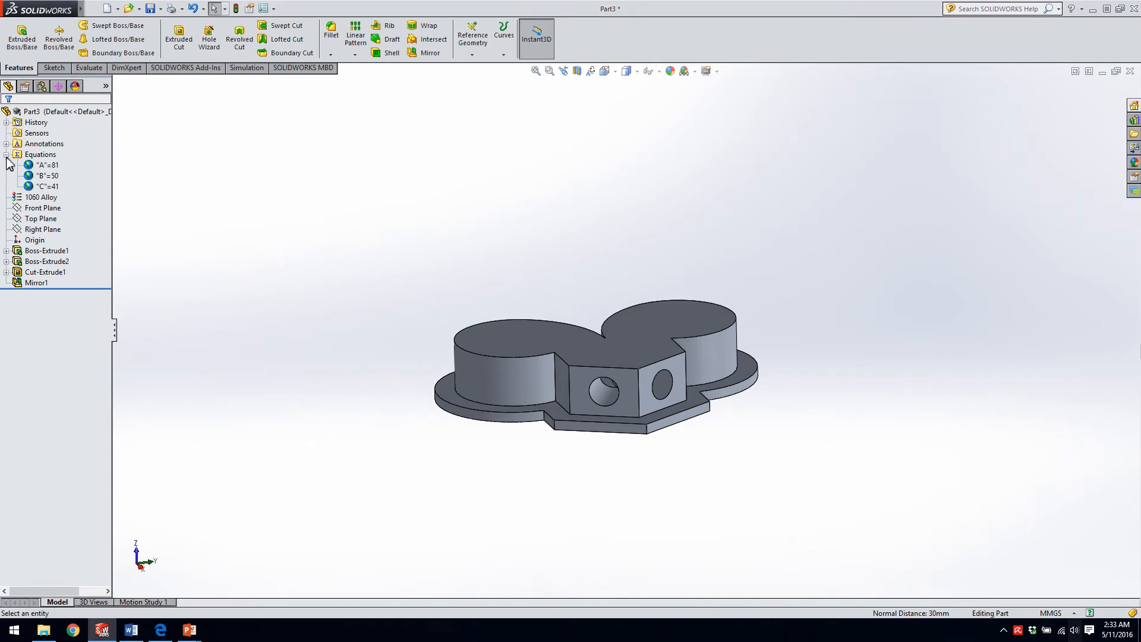
Highlight the extrudes, cut and mirror on the model, and review the Boss-Extrude2 definition without changing it.
left_click(51, 261)
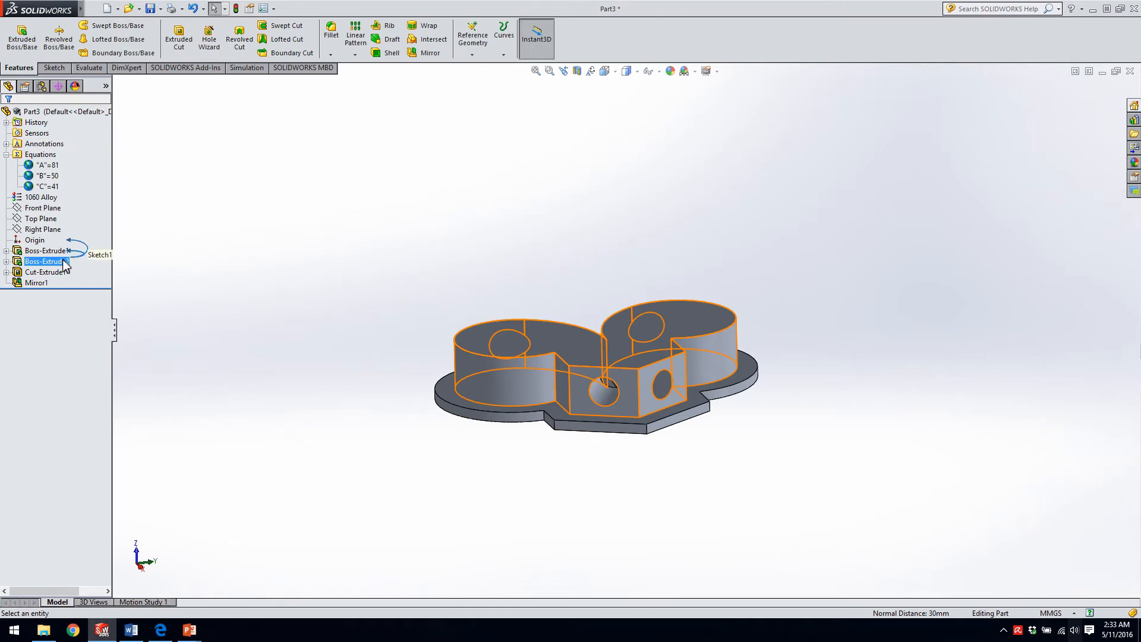
left_click(47, 272)
left_click(50, 284)
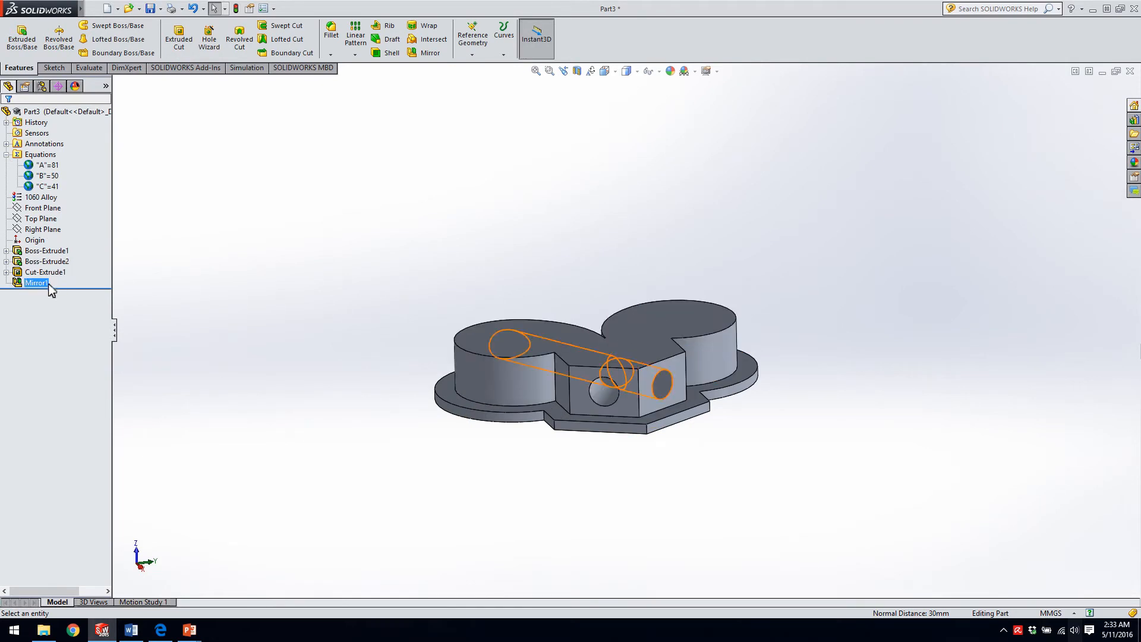
left_click(50, 250)
left_click(55, 263)
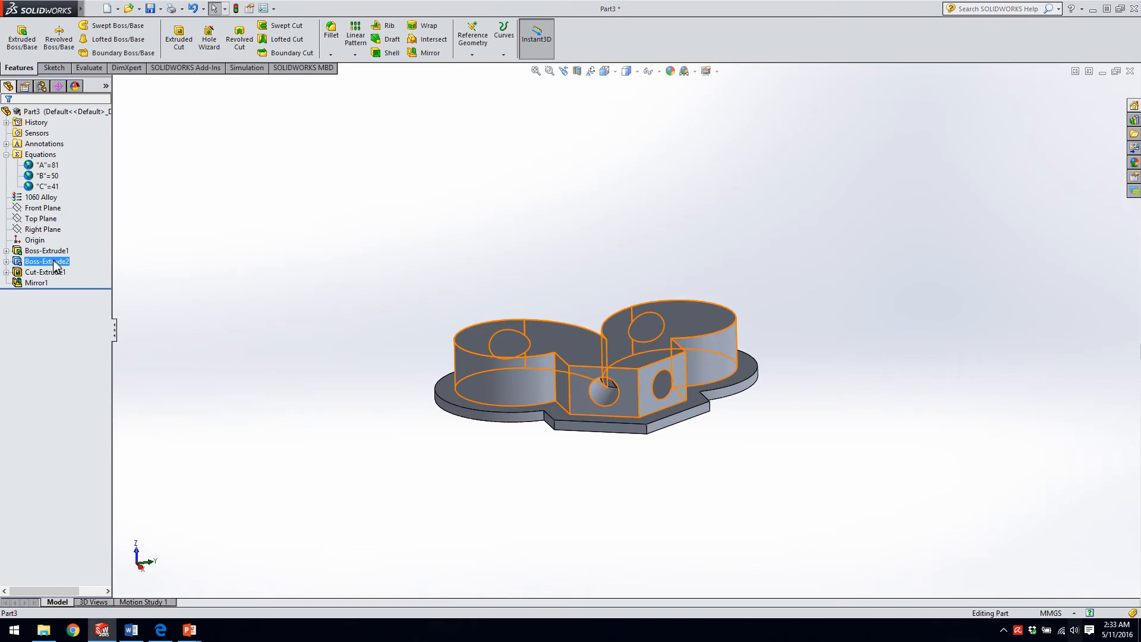
right_click(54, 264)
left_click(65, 232)
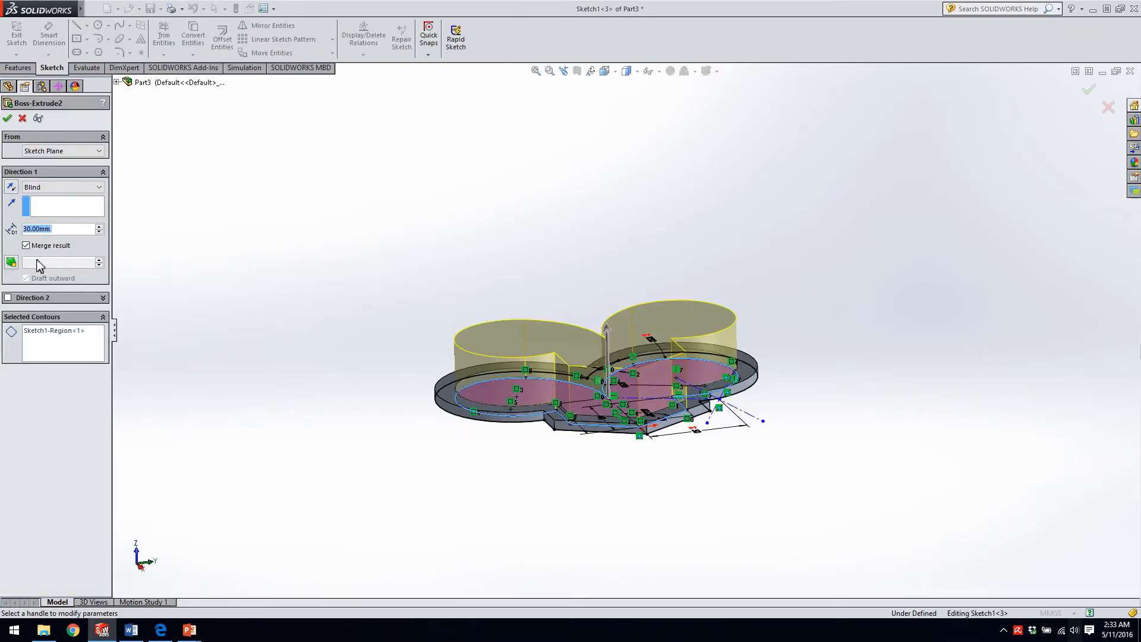
left_click(7, 119)
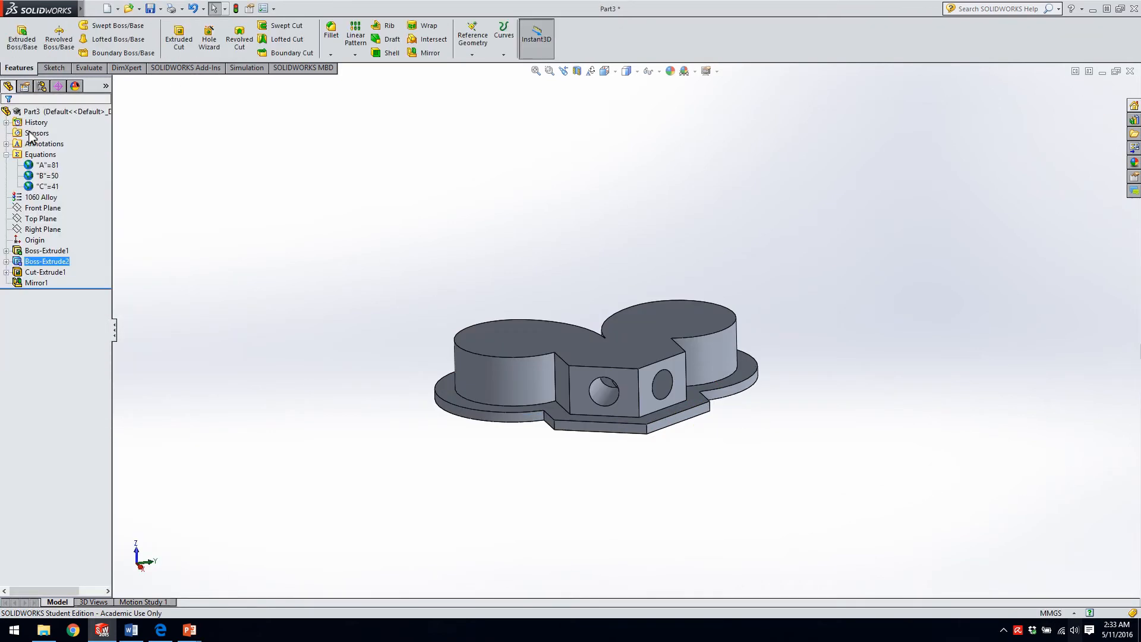
Try a reference plane midway between the front block's two parallel side faces, and remove both face references.
middle_click_drag(244, 313, 340, 377)
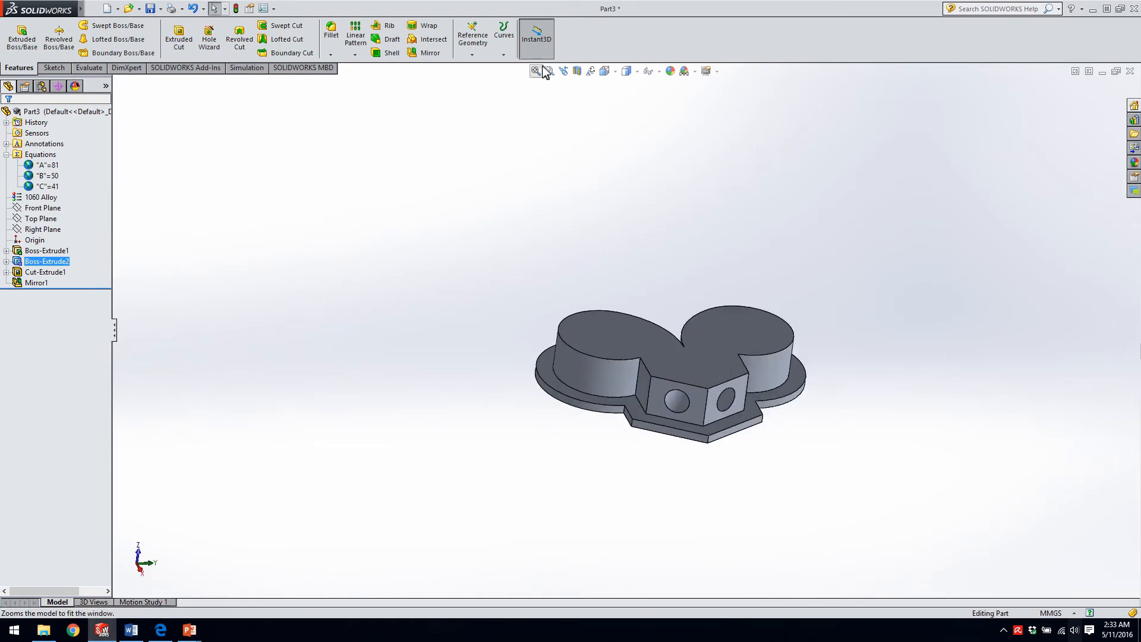
left_click(473, 37)
left_click(483, 72)
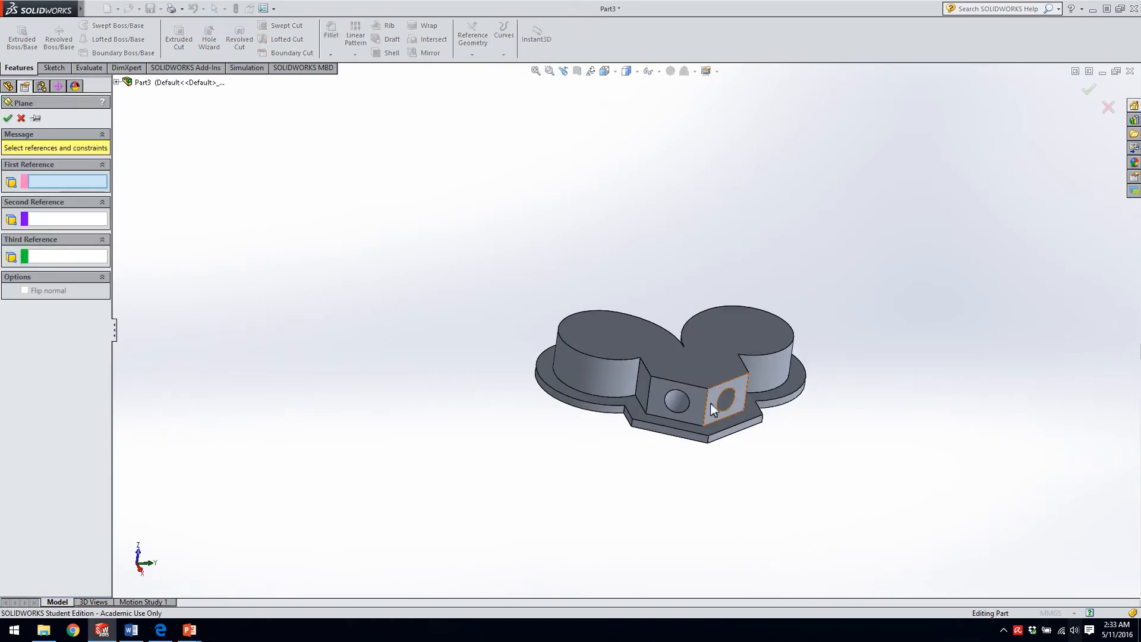
left_click(643, 385)
middle_click_drag(644, 384, 693, 352)
left_click(711, 369)
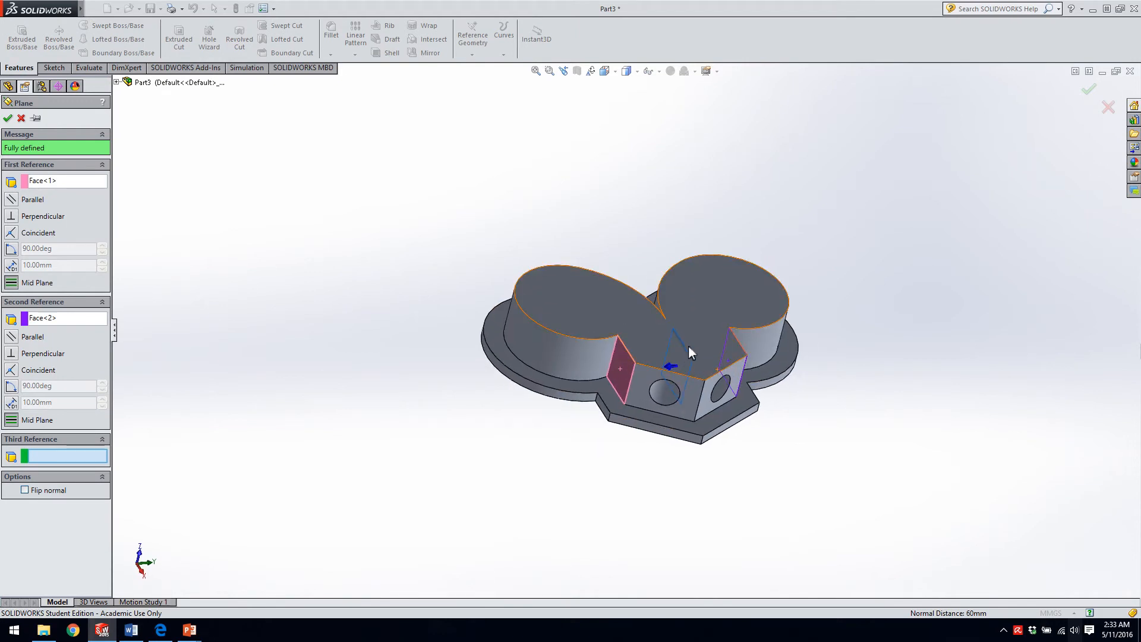
left_click(52, 318)
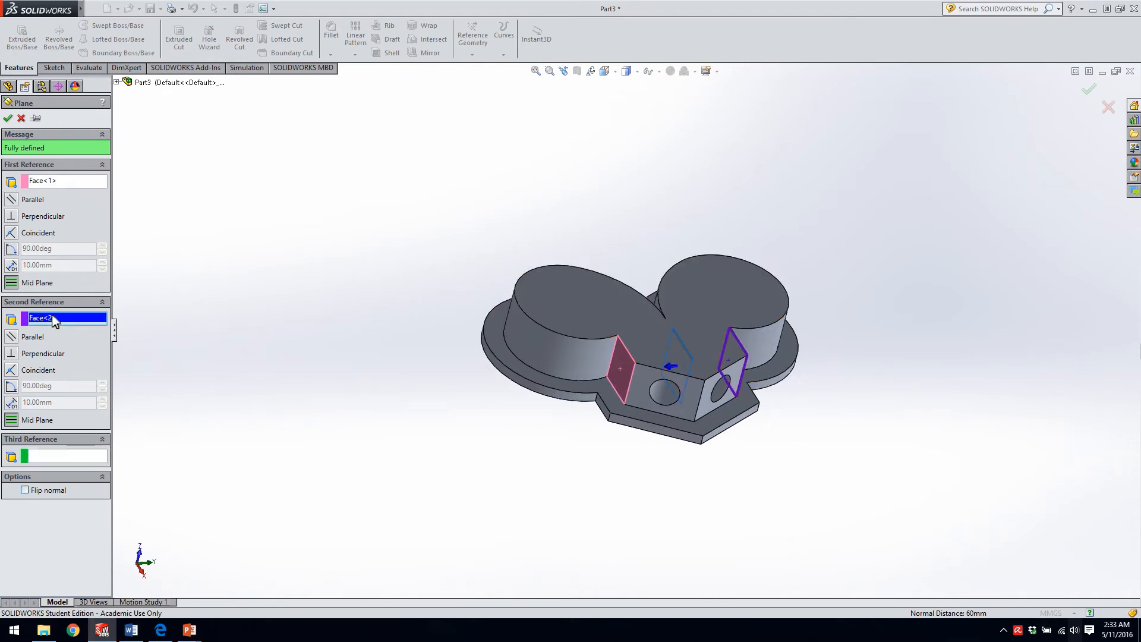
key("Delete")
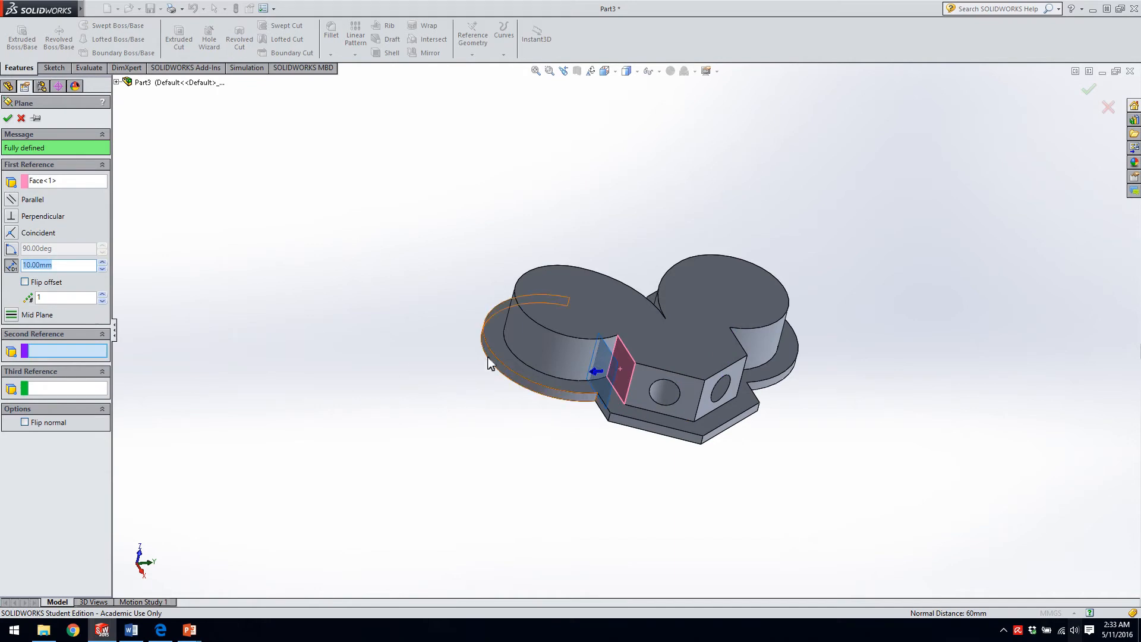
left_click(36, 183)
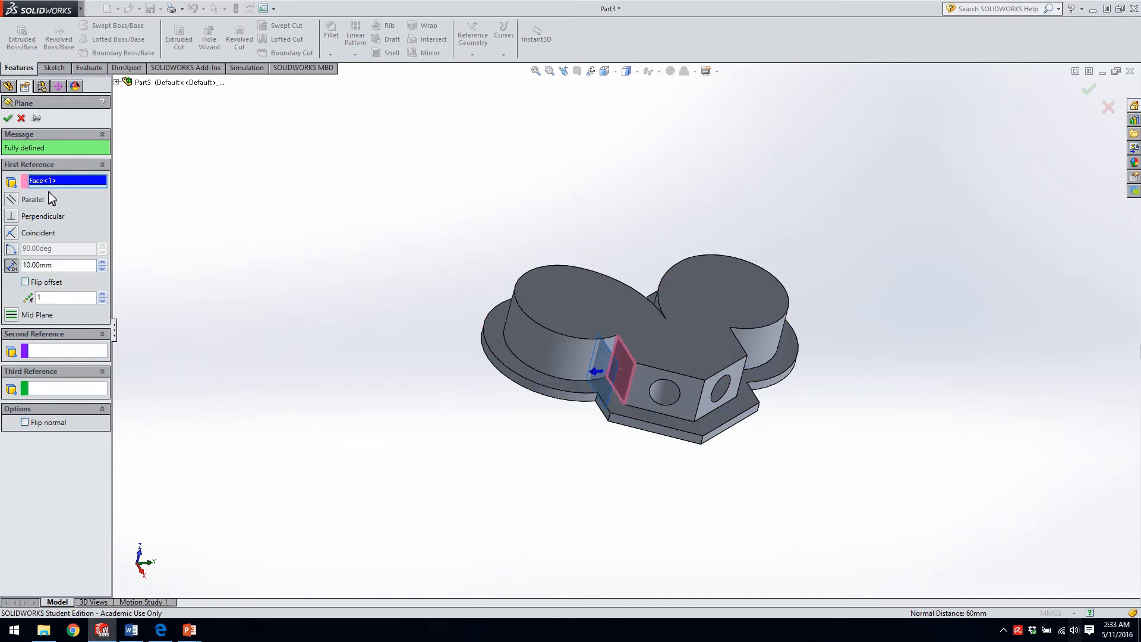
key("Delete")
Create a reference plane offset 20 mm above the part's upper face.
left_click(580, 307)
middle_click_drag(580, 306, 589, 294)
left_click(57, 266)
left_click_drag(58, 266, 3, 272)
type("20")
key("Return")
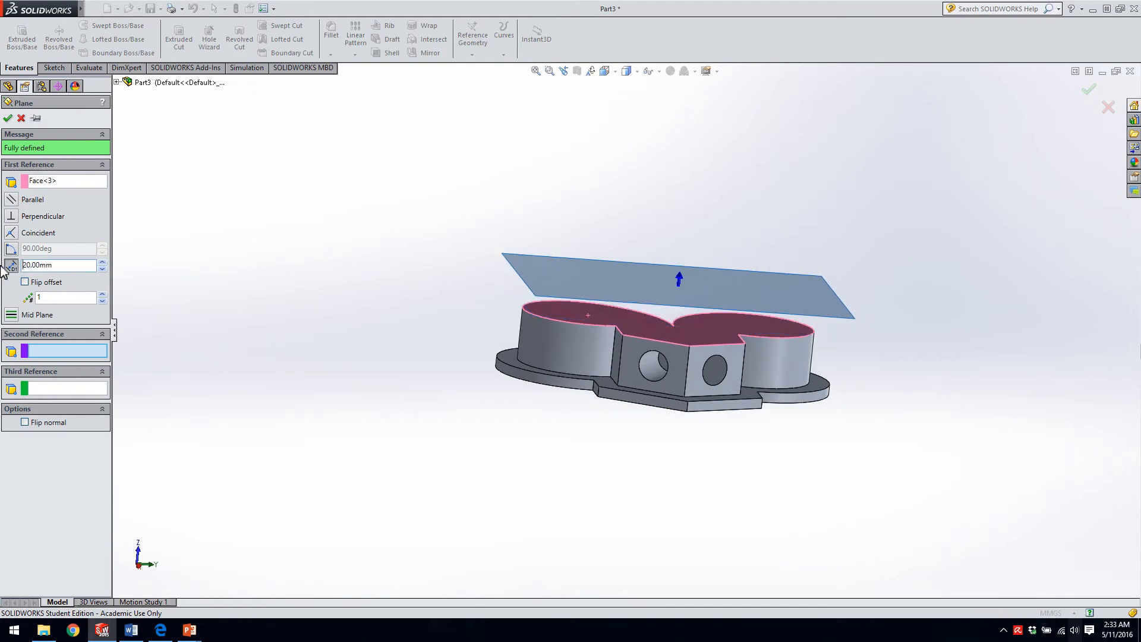
left_click(7, 118)
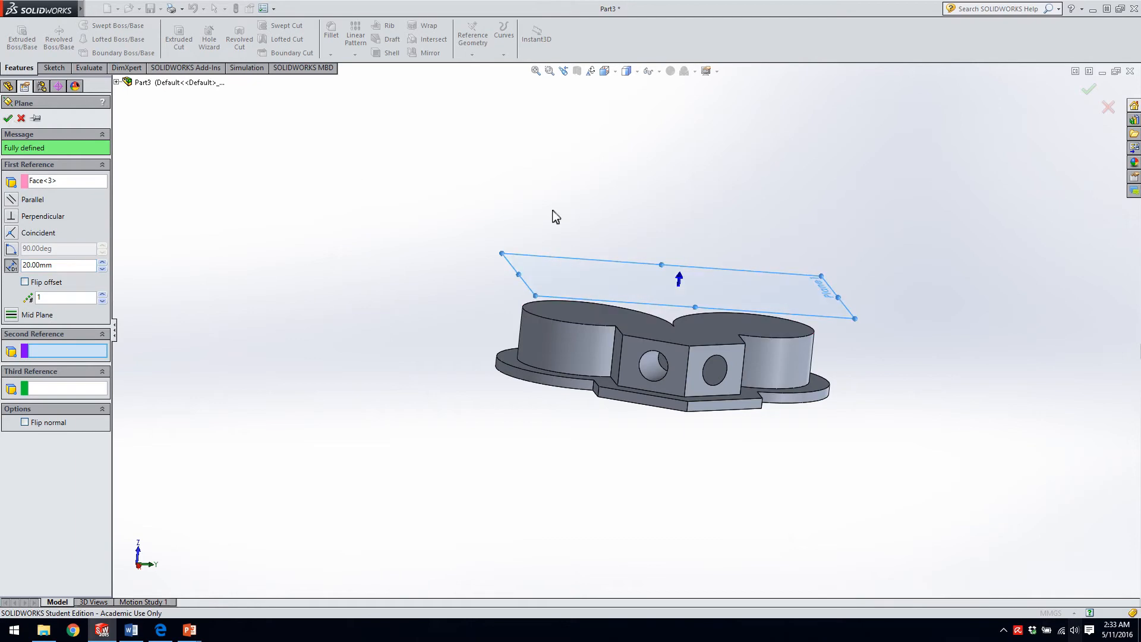
Start a new sketch on the reference plane above the part.
left_click(397, 230)
middle_click_drag(456, 297, 295, 262)
left_click(612, 238)
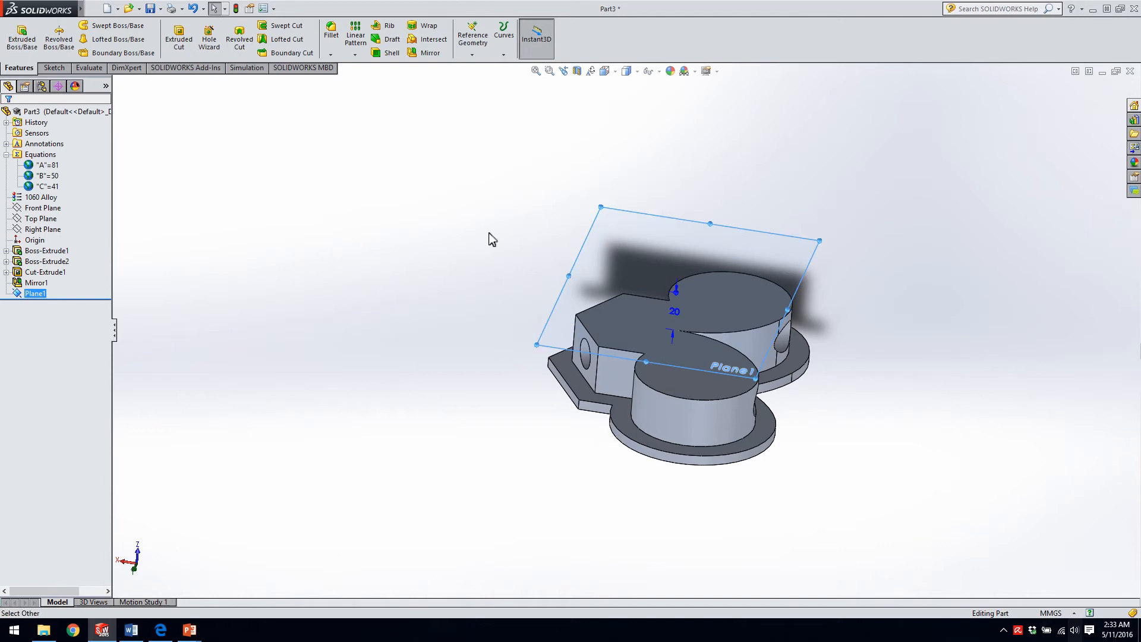
left_click(33, 293)
left_click(198, 249)
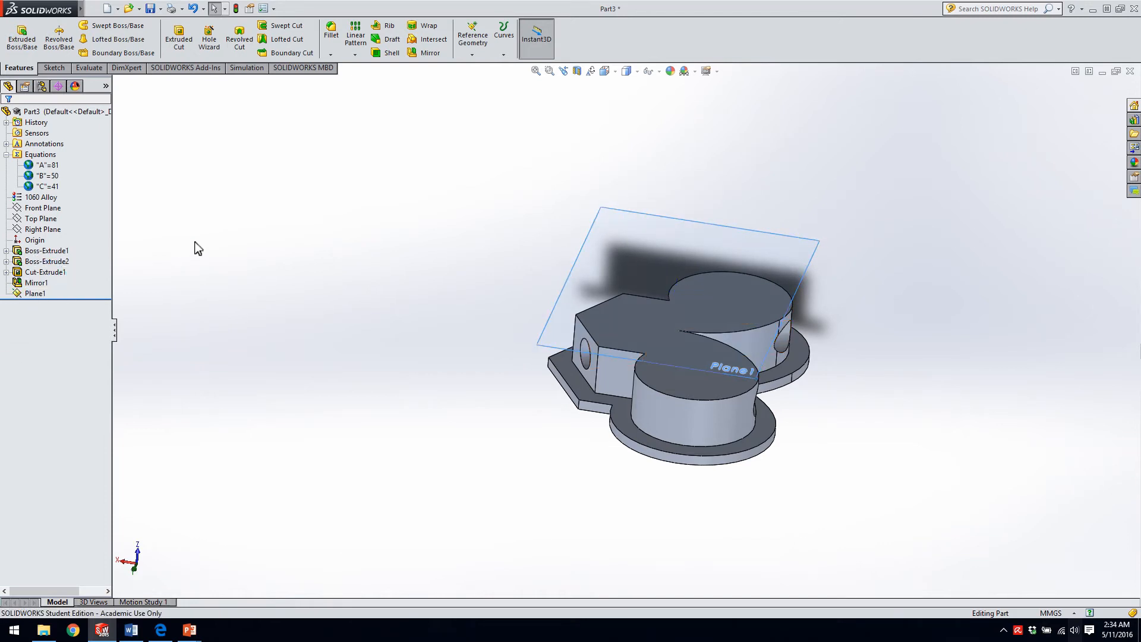
left_click(60, 68)
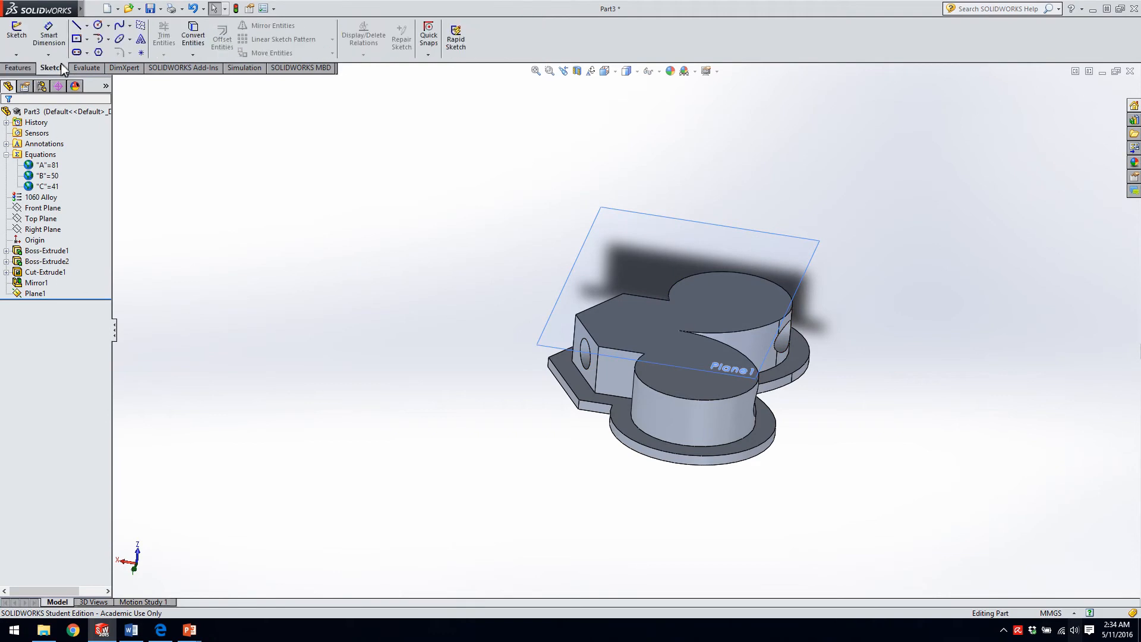
left_click(24, 34)
left_click(611, 222)
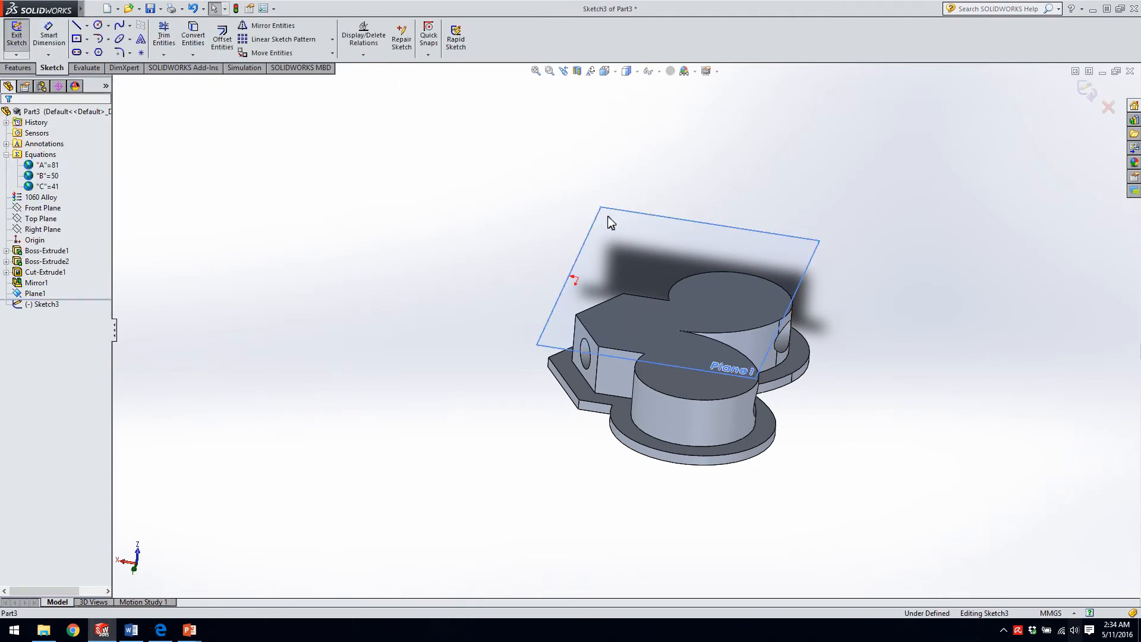
Convert the outline of the part's upper face into sketch entities on the offset plane.
mouse_move(482, 255)
middle_mouse_down()
mouse_move(517, 300)
mouse_move(543, 415)
mouse_move(497, 547)
mouse_move(542, 376)
mouse_move(600, 367)
mouse_move(548, 394)
middle_mouse_up()
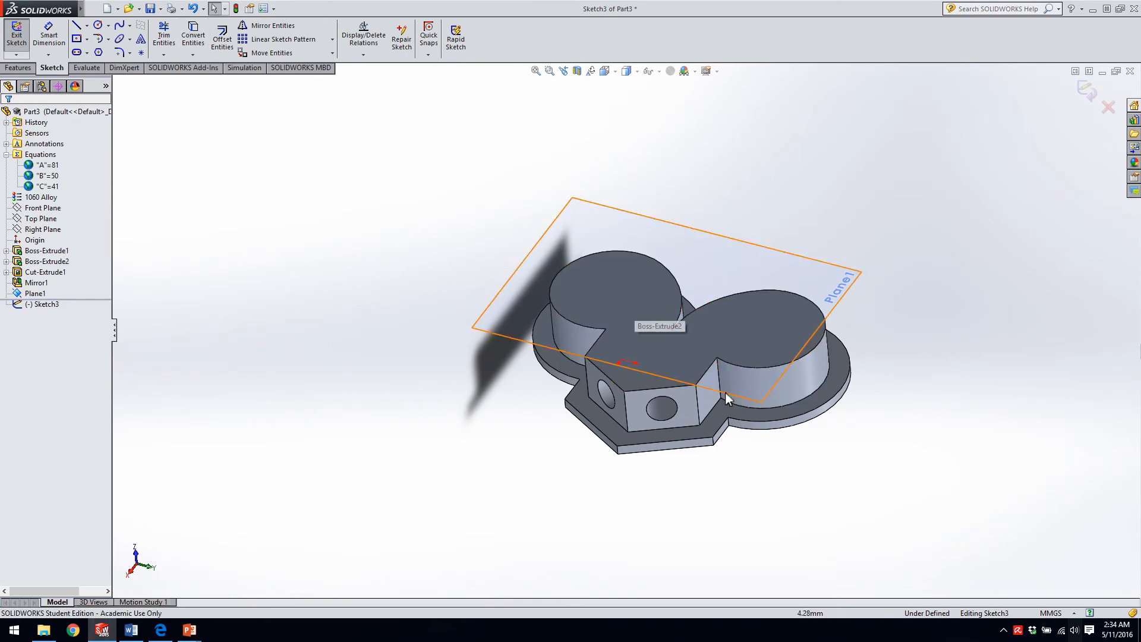
left_click(735, 365)
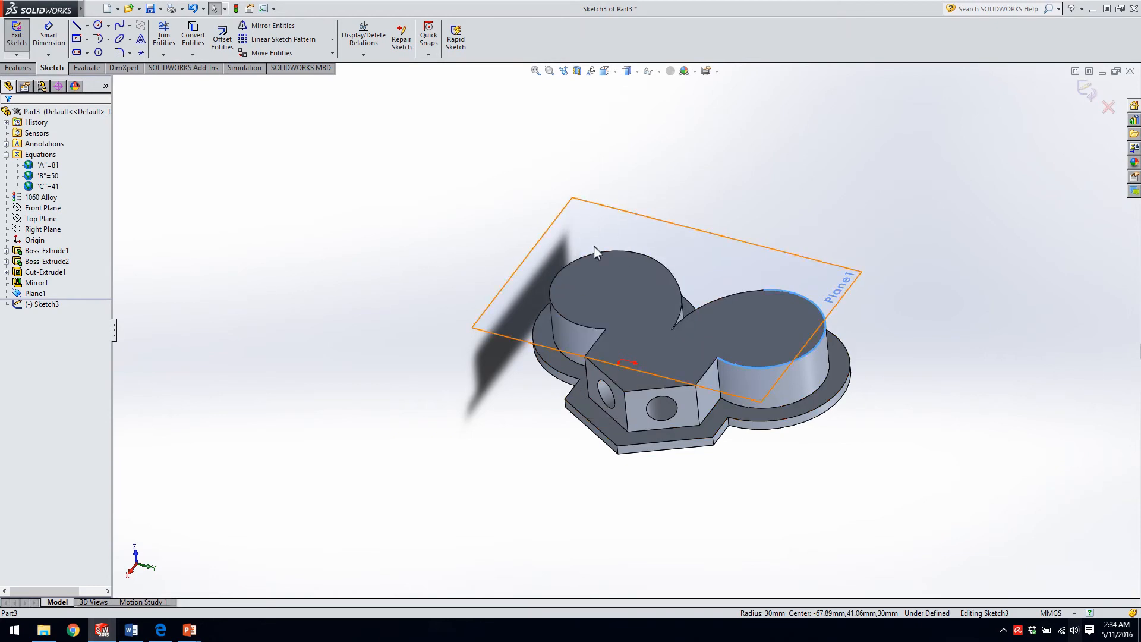
left_click(609, 230)
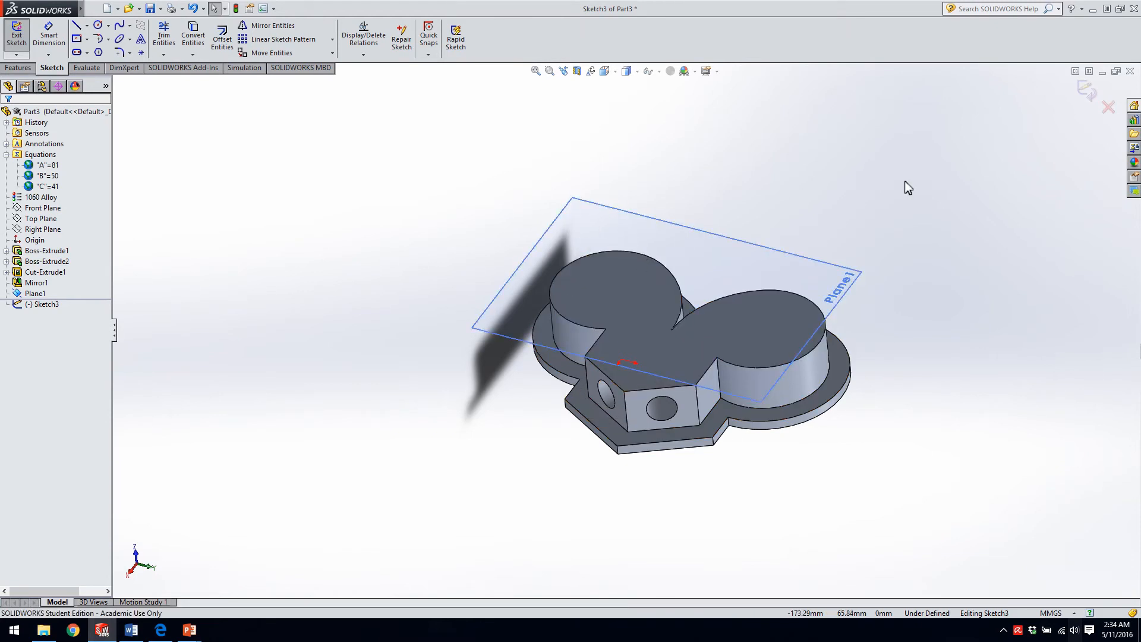
left_click(630, 297)
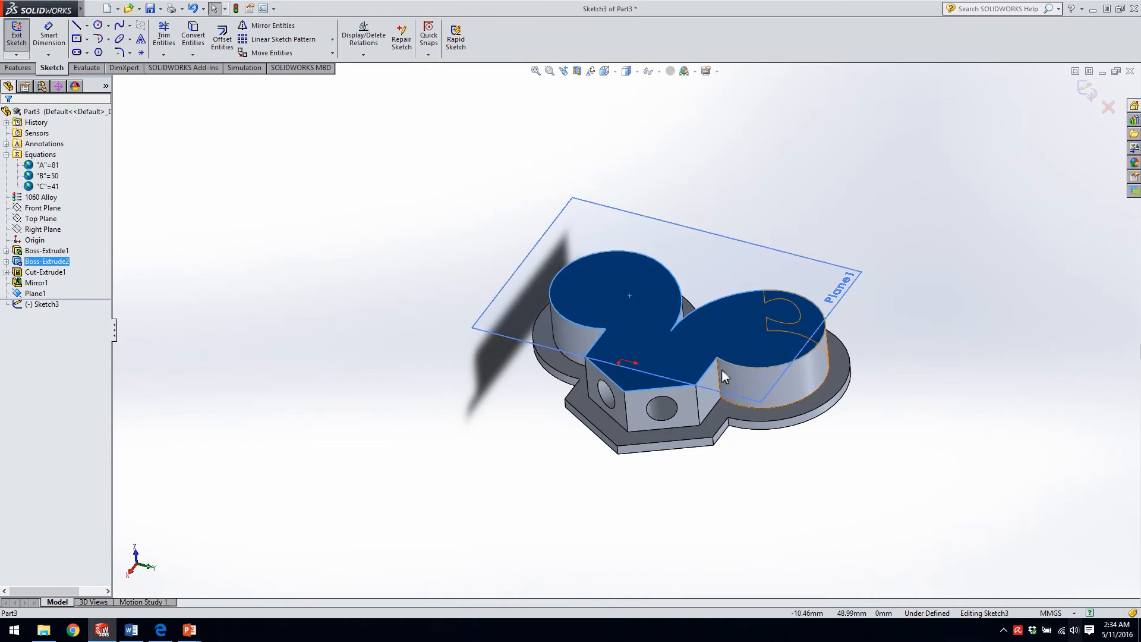
left_click(191, 37)
middle_click_drag(692, 308, 703, 263)
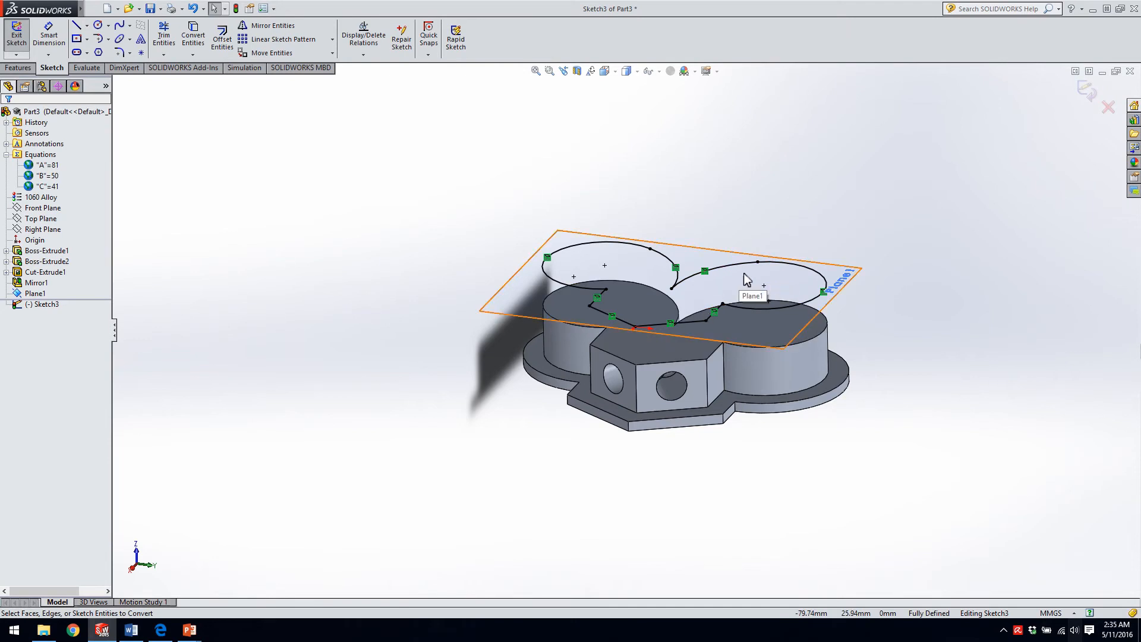
Offset the whole converted outline 6 mm outward with the base entities made construction geometry.
key("ctrl+a")
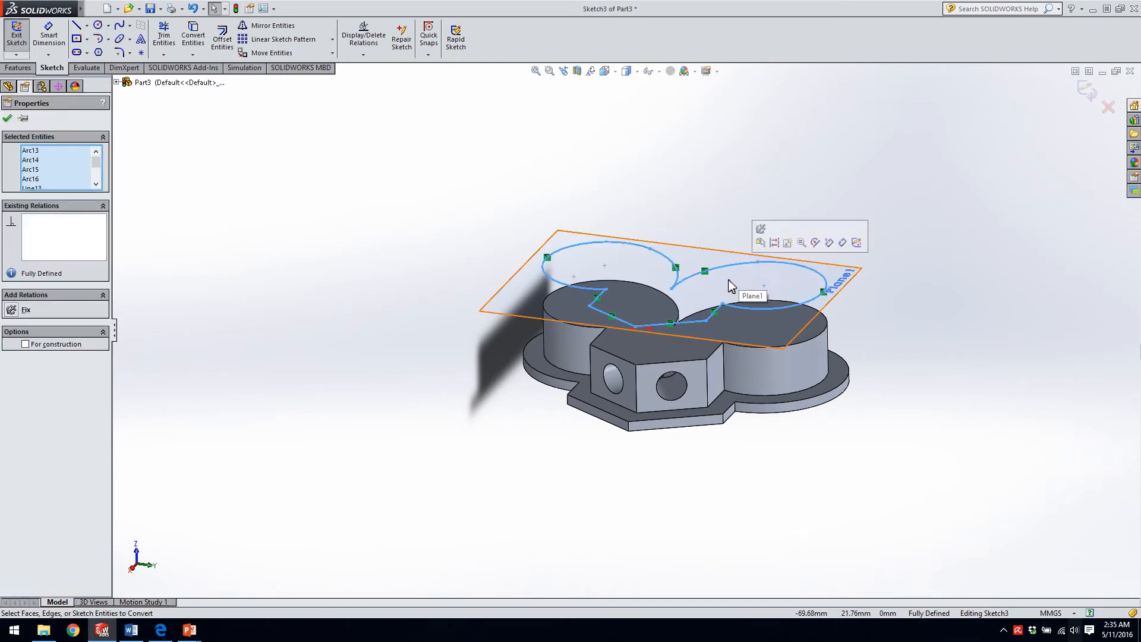
left_click(225, 37)
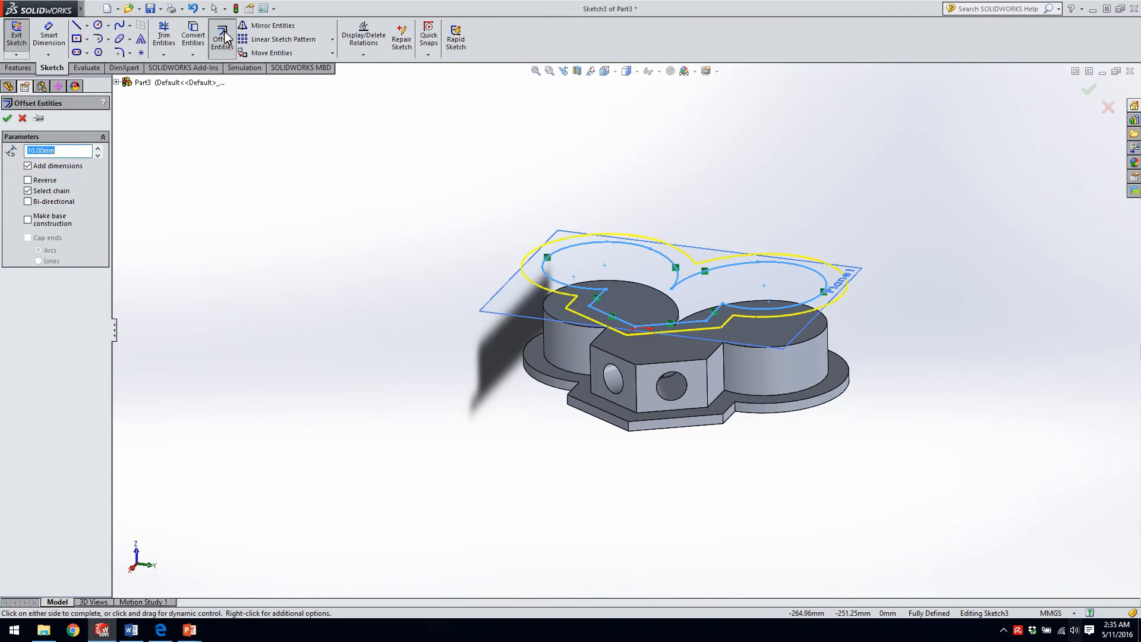
type("6")
key("Return")
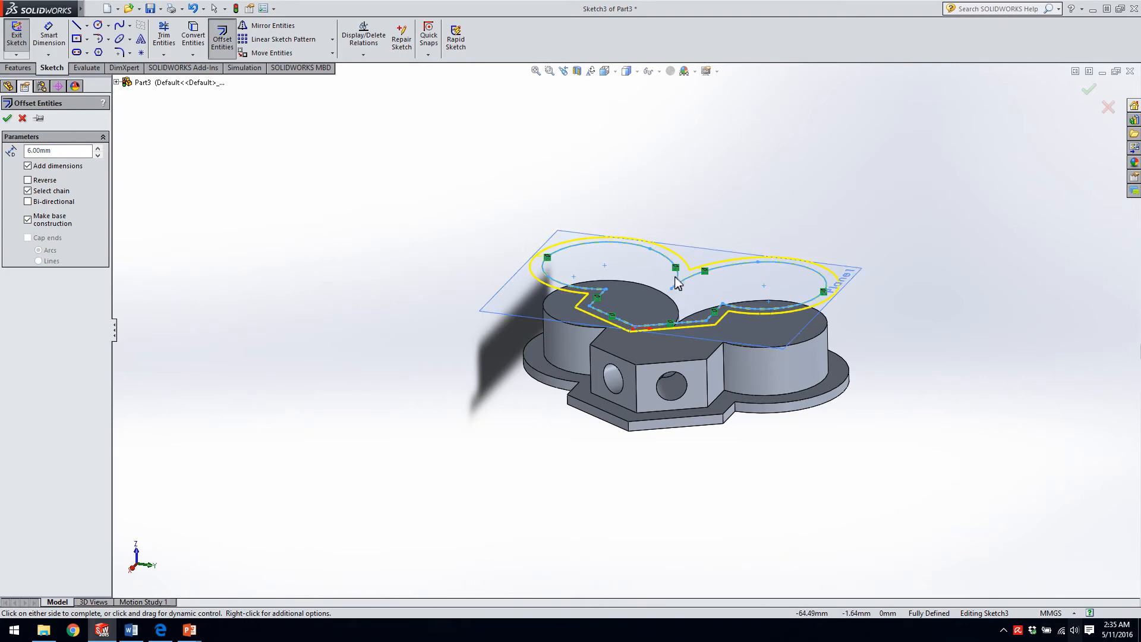
left_click(8, 118)
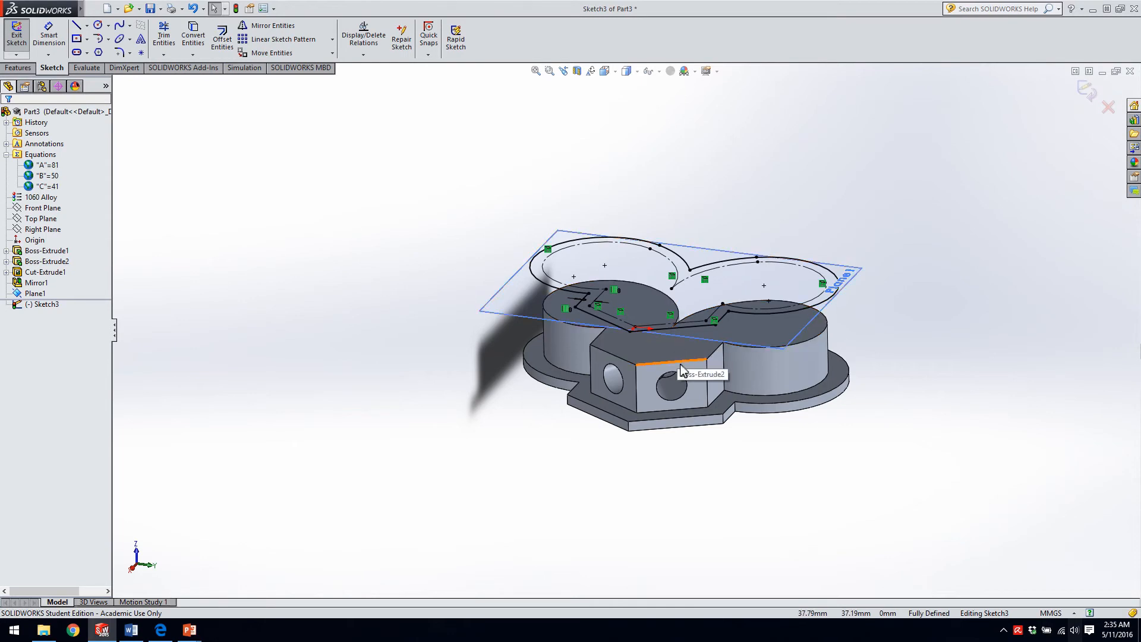
Delete all entities from the sketch on the offset plane.
left_click(18, 68)
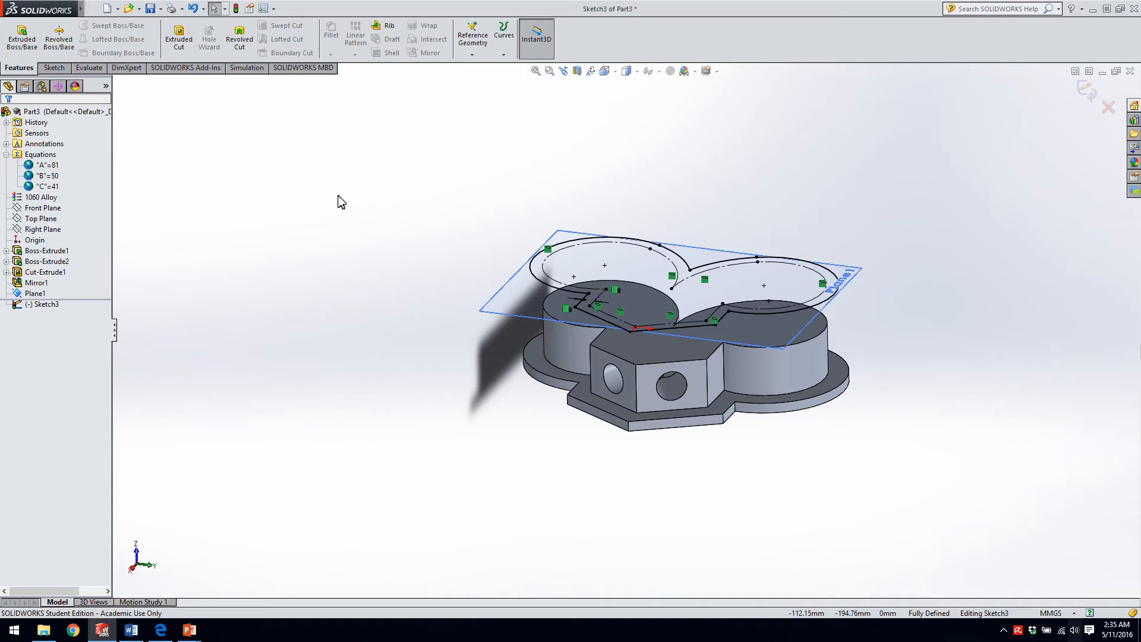
key("ctrl+a")
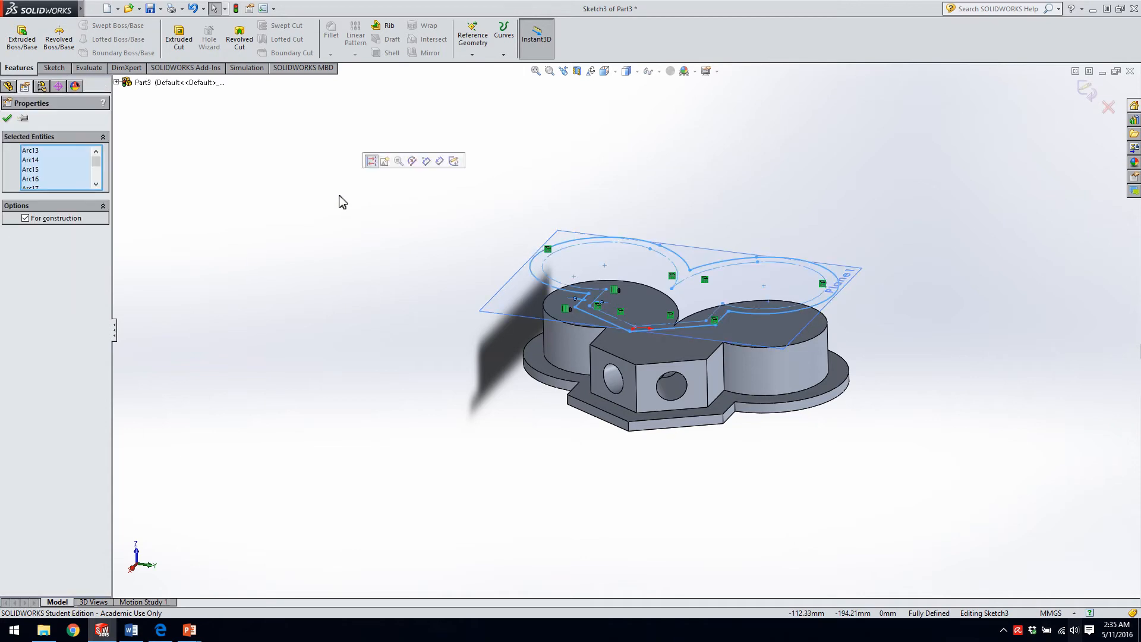
key("Delete")
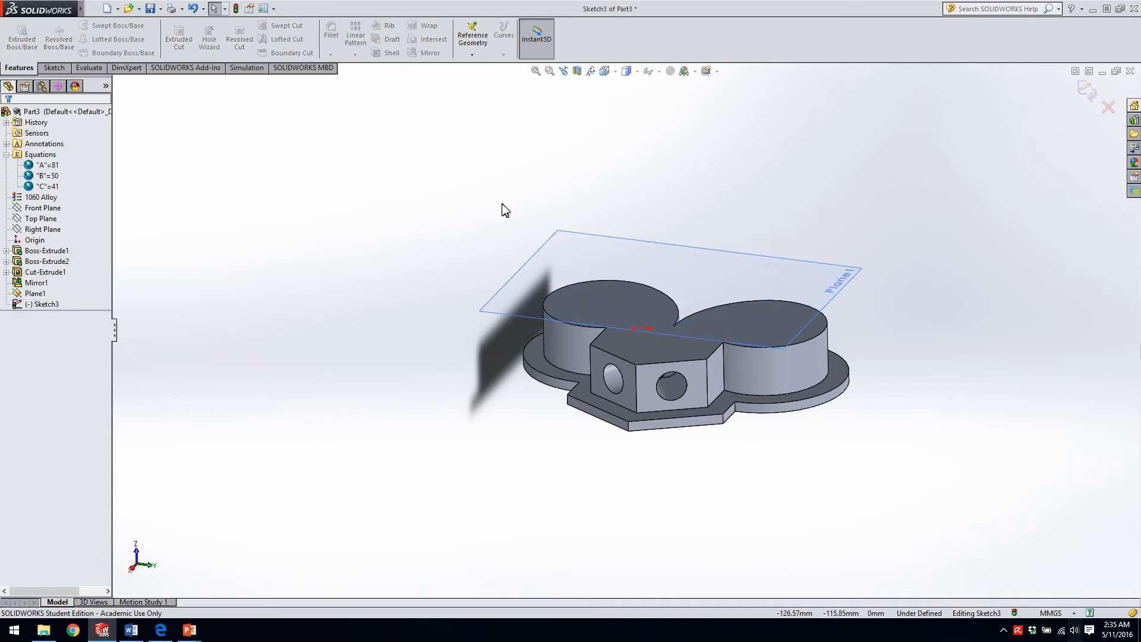
Sketch a horizontal line about 91 mm long from the origin across the offset plane.
left_click(43, 68)
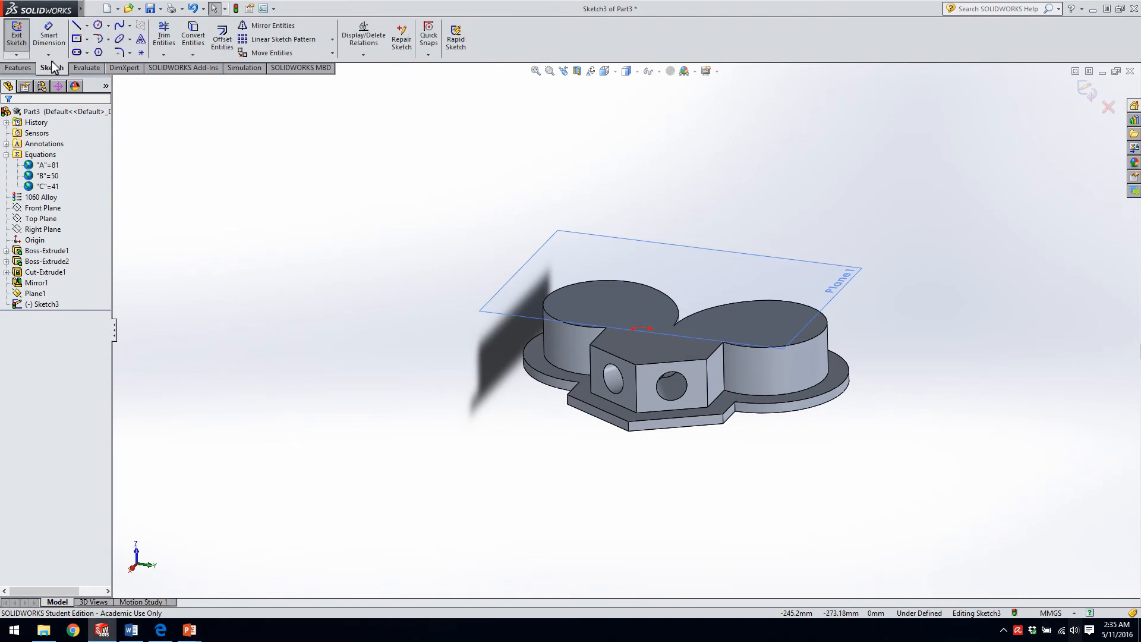
left_click(77, 26)
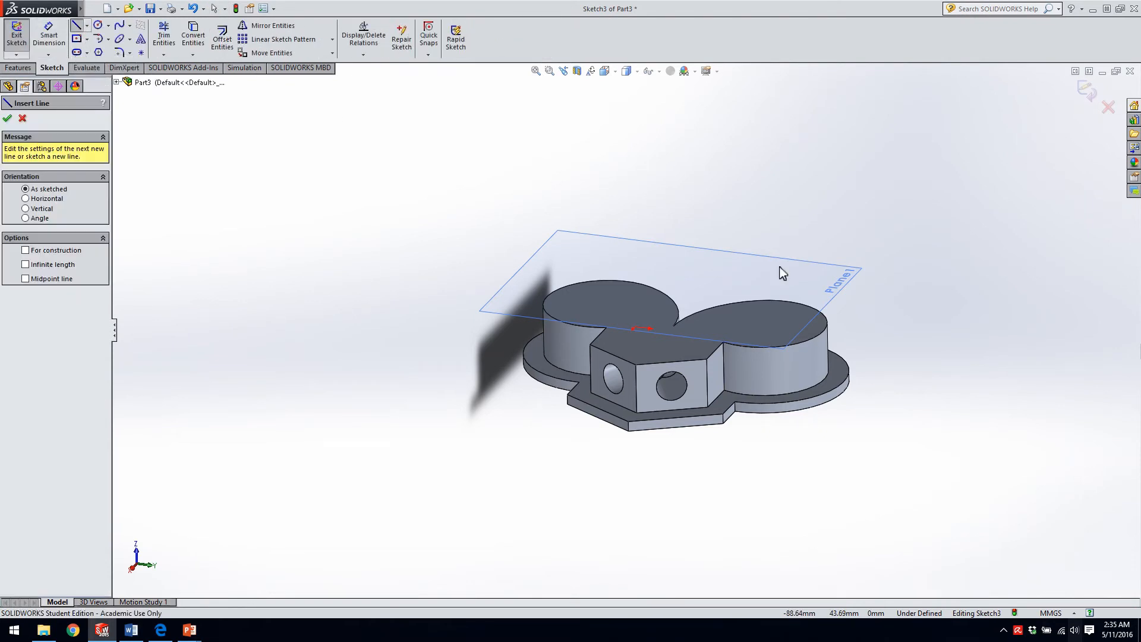
left_click(637, 328)
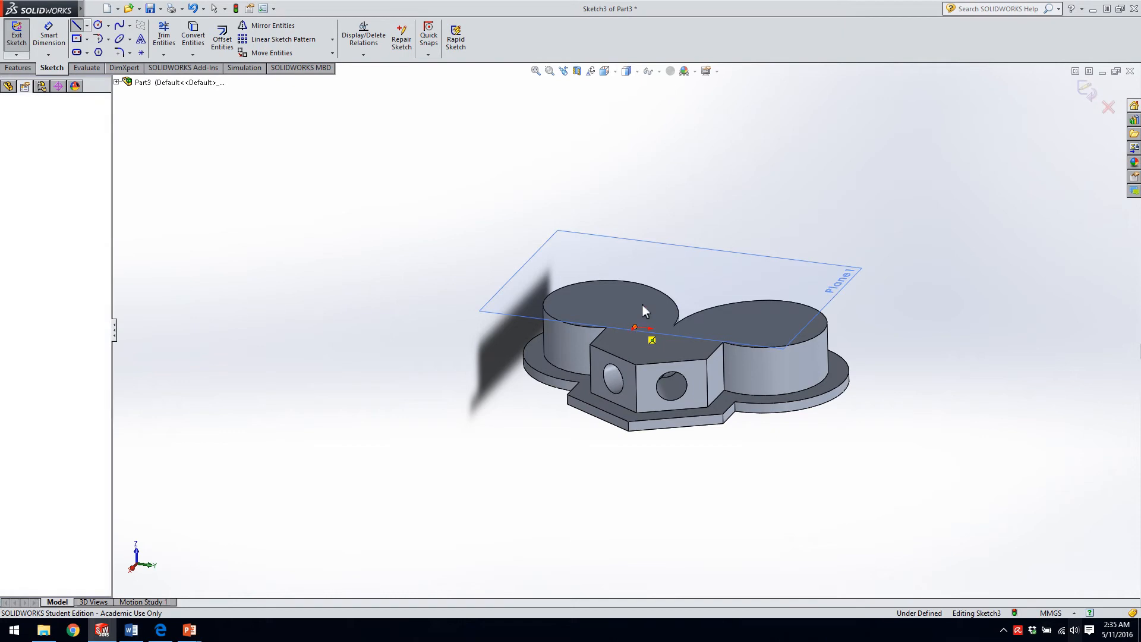
left_click(700, 260)
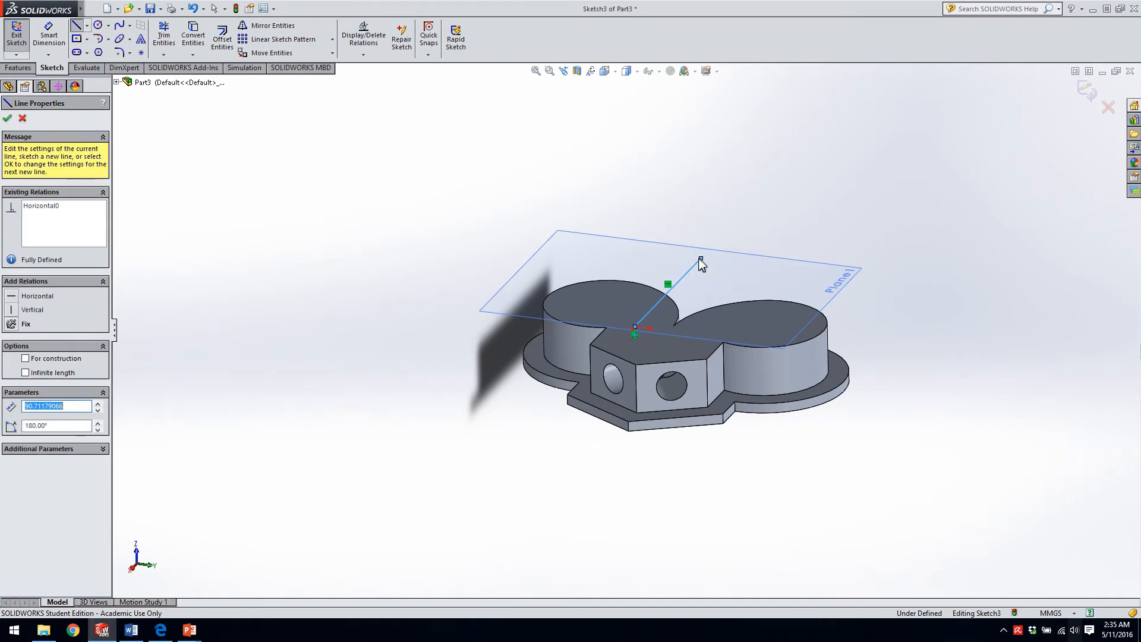
key("Escape")
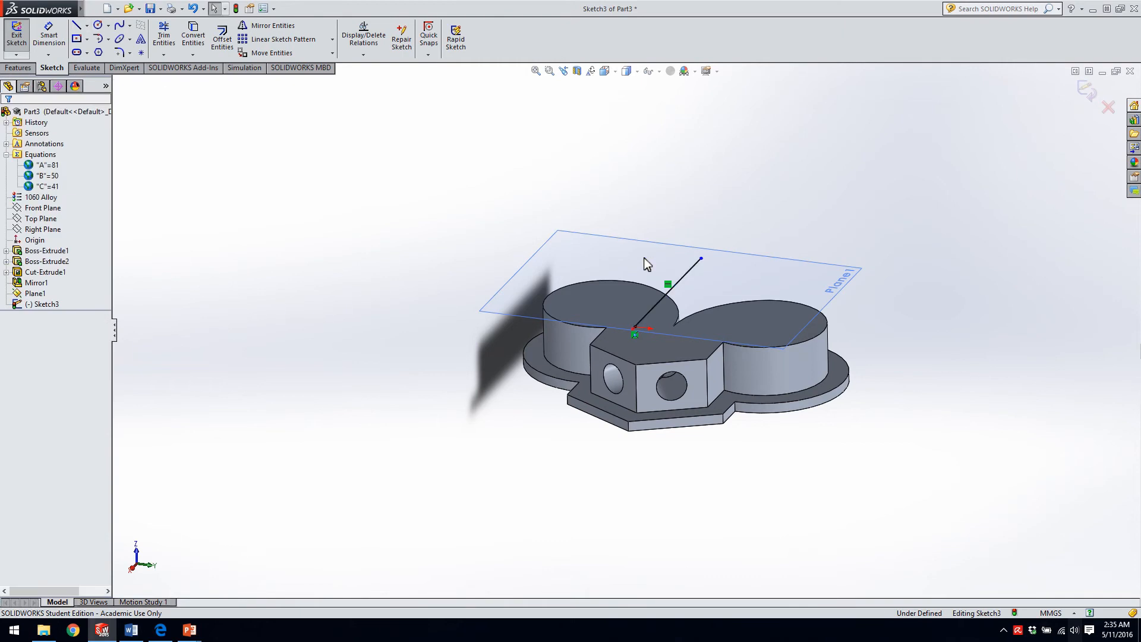
Close the line into a half circle with a 180° three-point arc of about 45 mm radius between its endpoints.
left_click(110, 37)
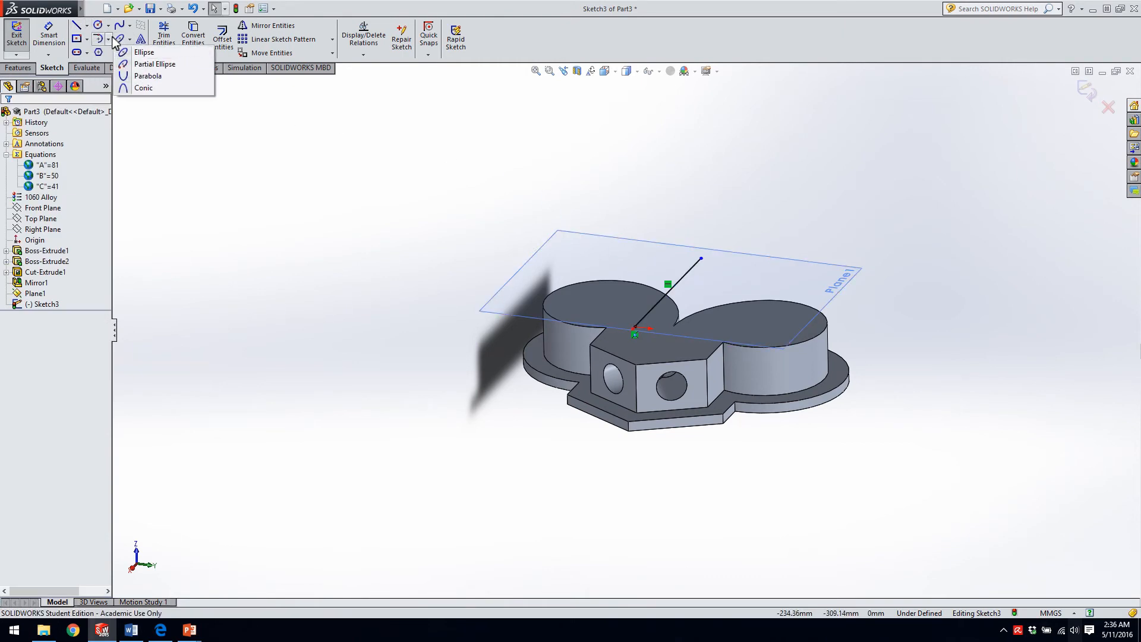
mouse_move(111, 40)
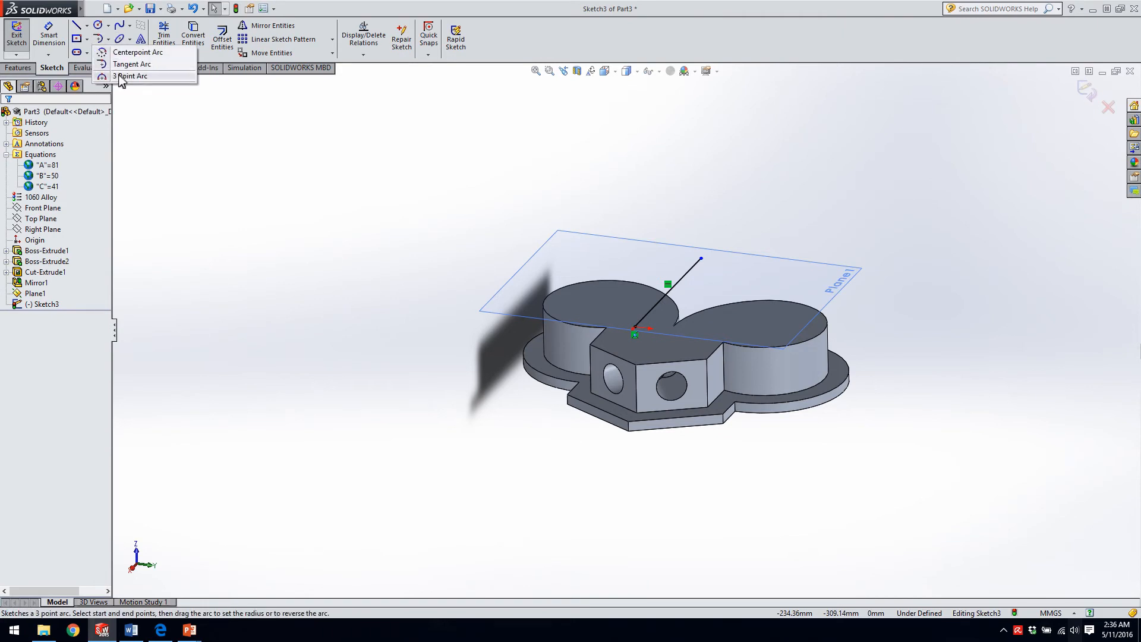
left_click(123, 76)
left_click(635, 327)
left_click(701, 259)
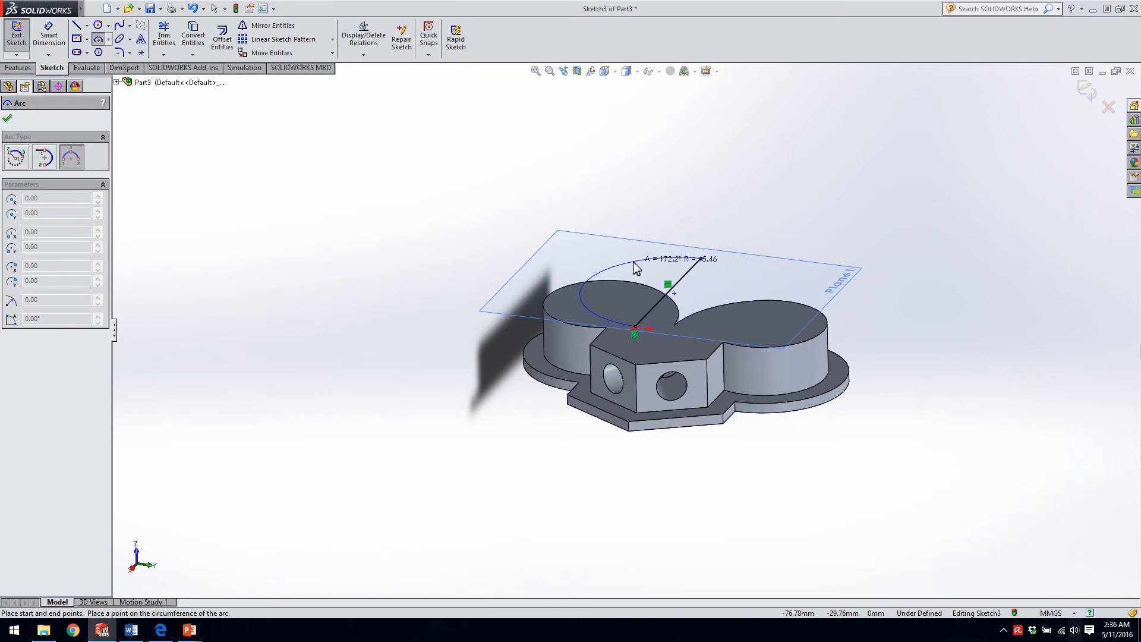
left_click(588, 276)
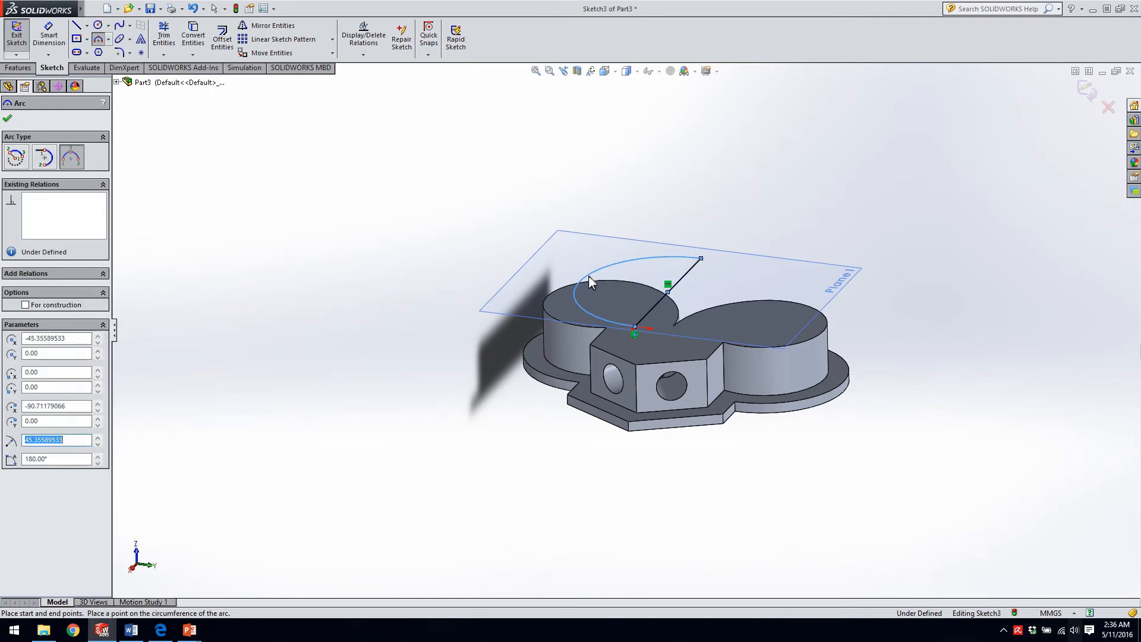
key("Escape")
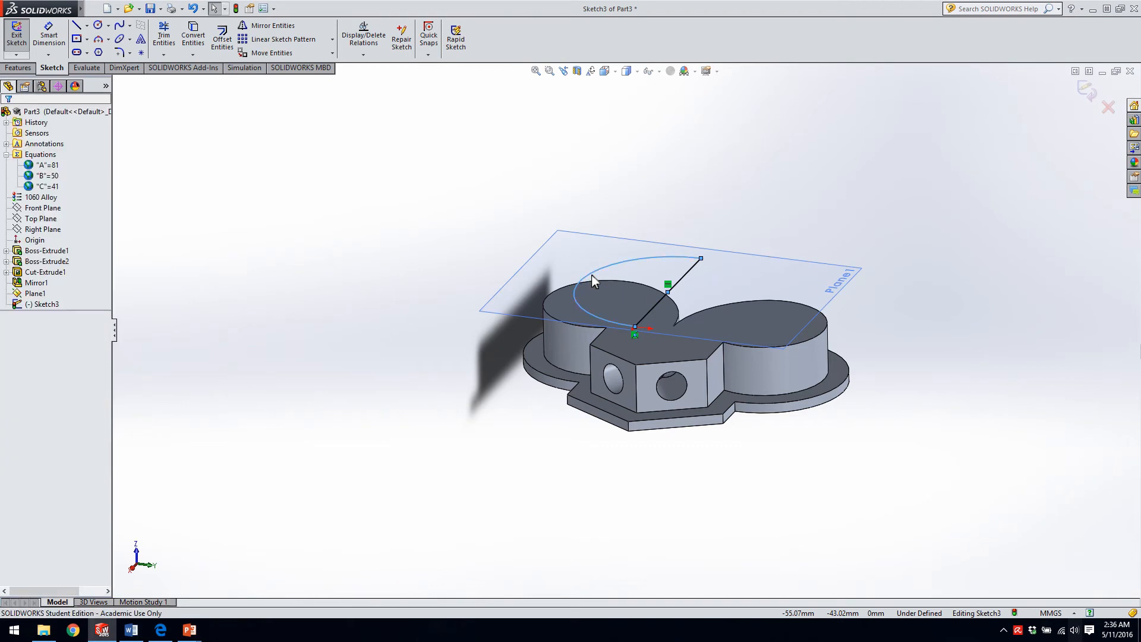
mouse_move(661, 285)
middle_mouse_down()
mouse_move(672, 403)
mouse_move(699, 388)
mouse_move(655, 283)
mouse_move(659, 219)
mouse_move(669, 306)
middle_mouse_up()
scroll(669, 306, "down", 2)
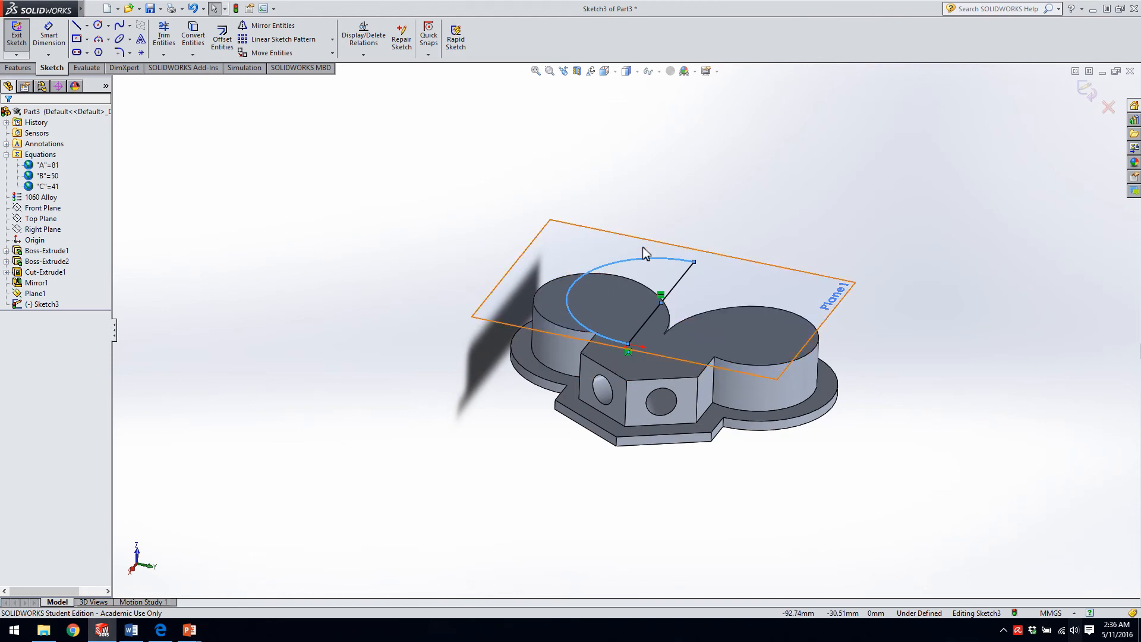
Dimension the straight line of the half-circle sketch to 20 mm.
right_click_drag(715, 337, 720, 169)
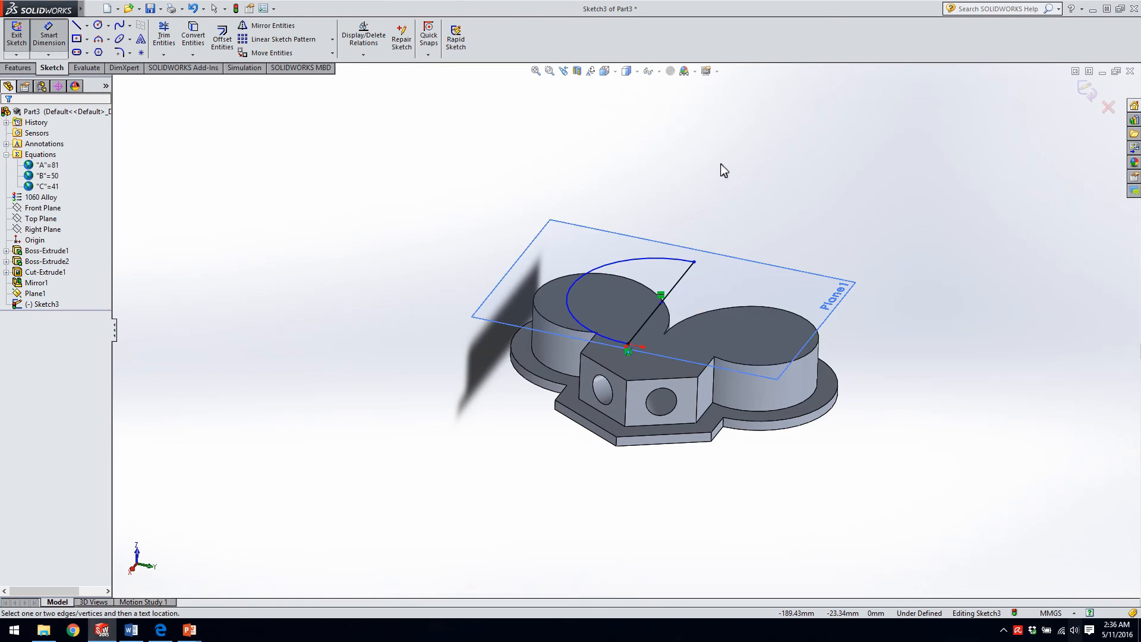
left_click(676, 286)
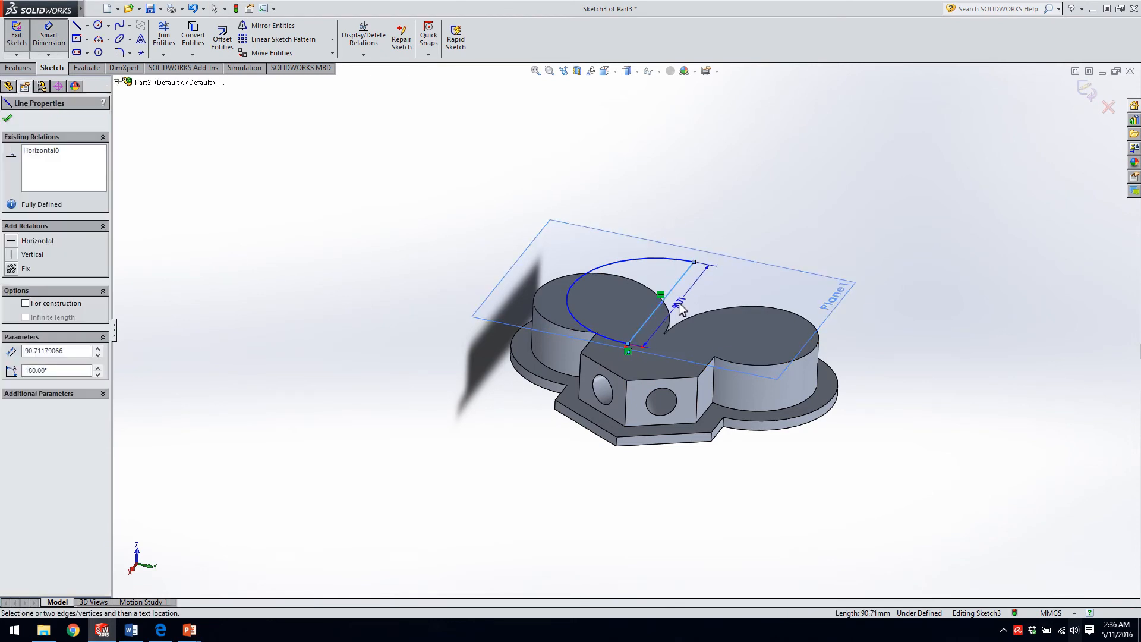
left_click(684, 306)
type("20")
key("Return")
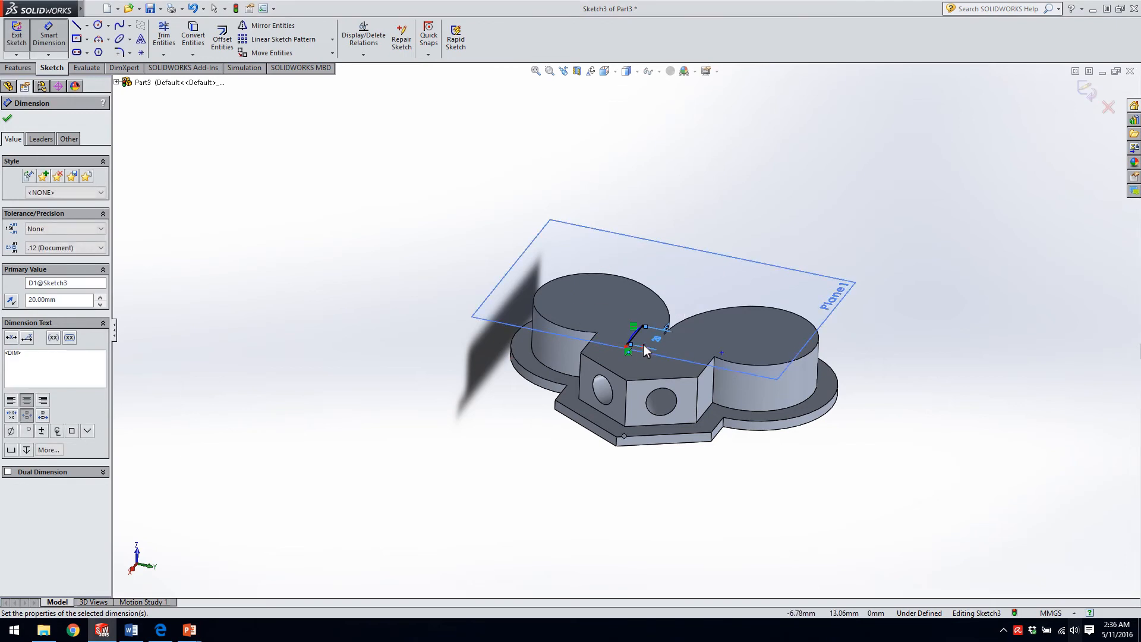
Reshape the flattened arc outward to a near half circle of about 10 mm radius.
scroll(636, 343, "down", 6)
middle_click_drag(595, 341, 592, 335)
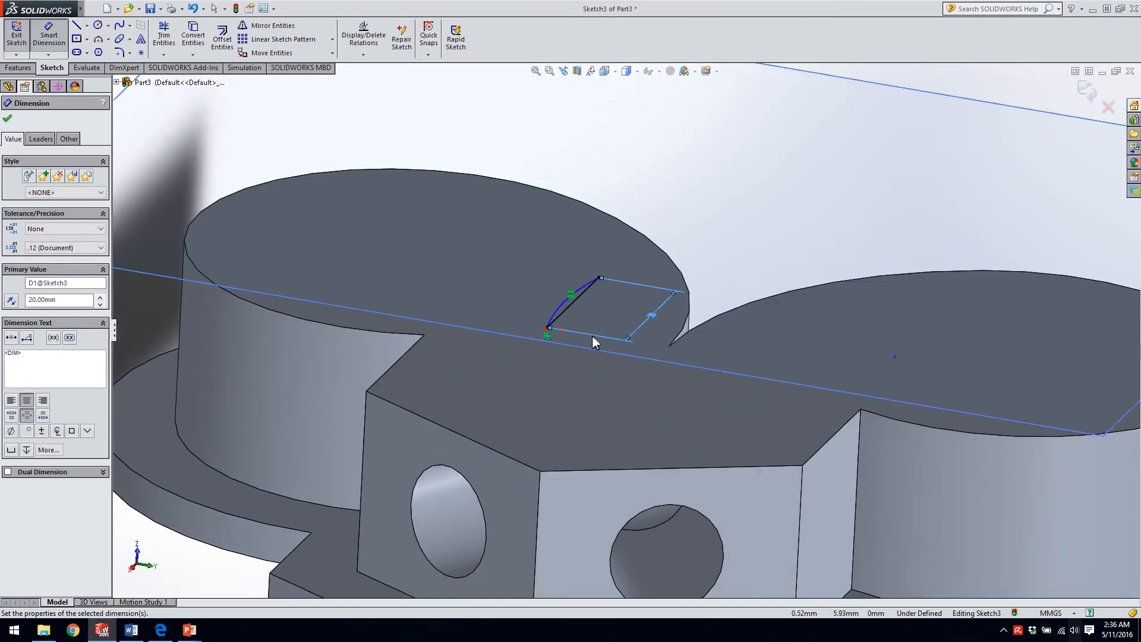
key("Escape")
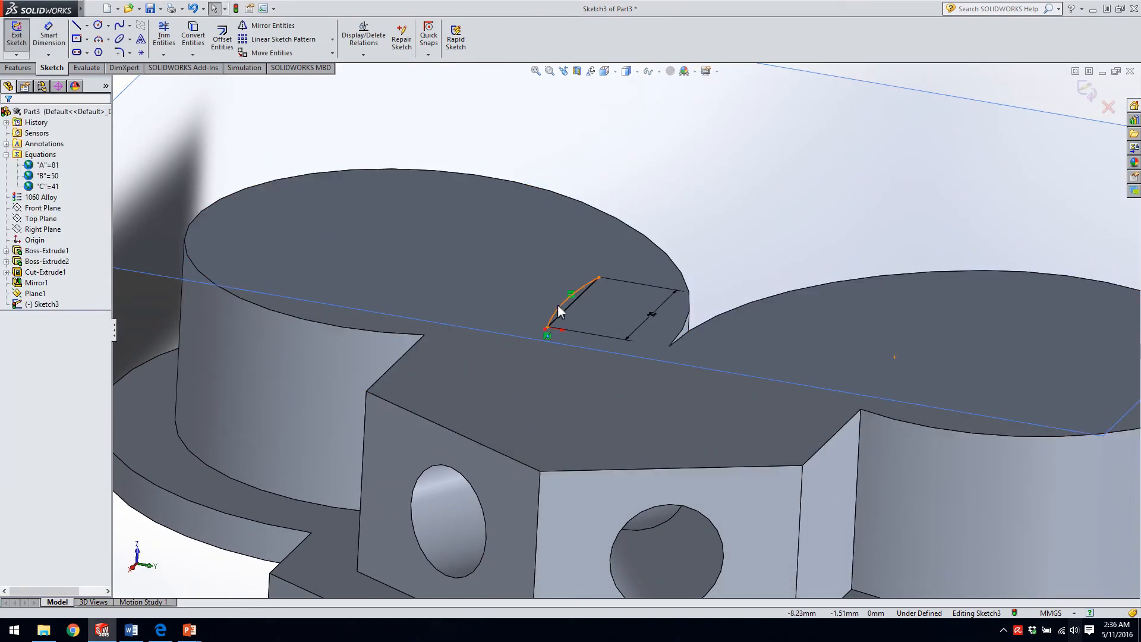
left_click(537, 299)
left_click_drag(537, 299, 502, 299)
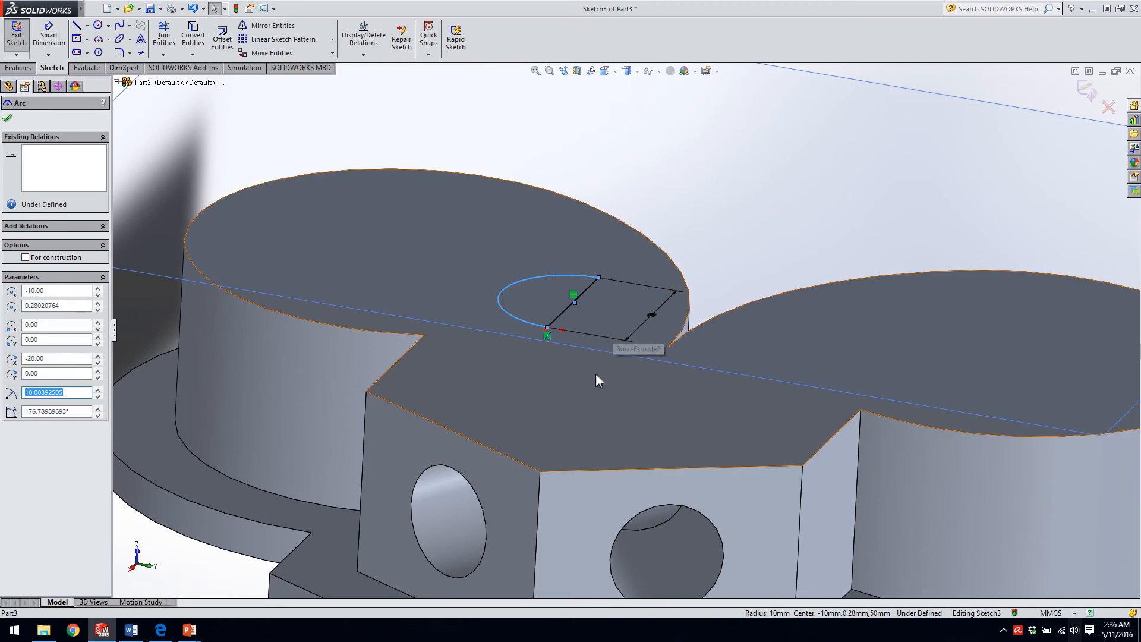
Dimension the arc's radius with the equation ="D1@Sketch3"/2, linking it to half the straight line's length.
right_click_drag(594, 371, 583, 208)
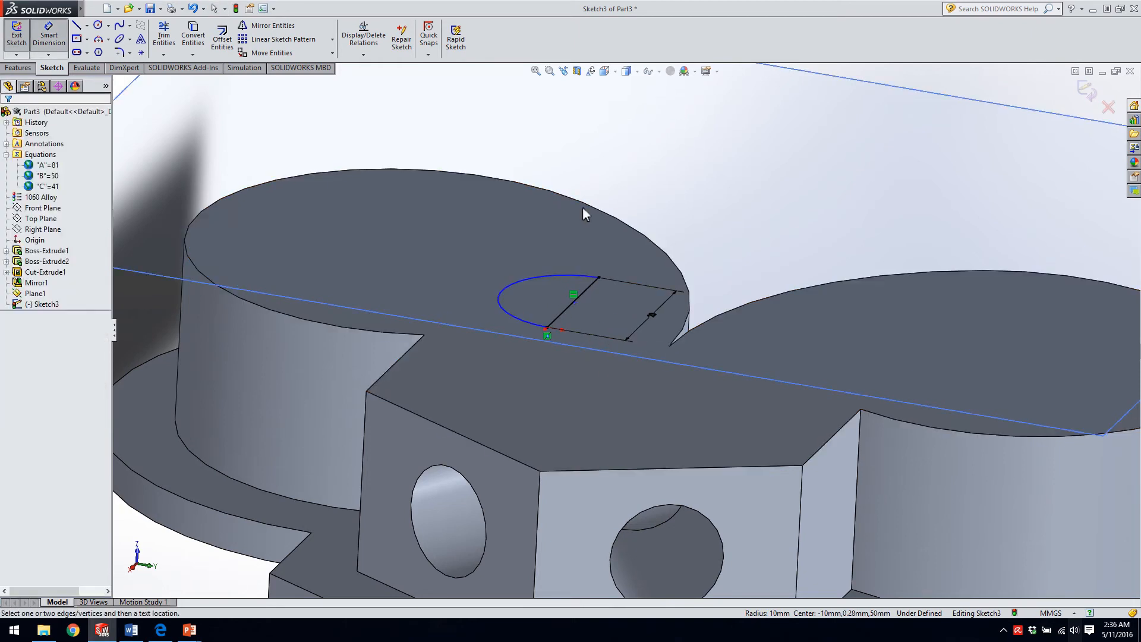
left_click(522, 282)
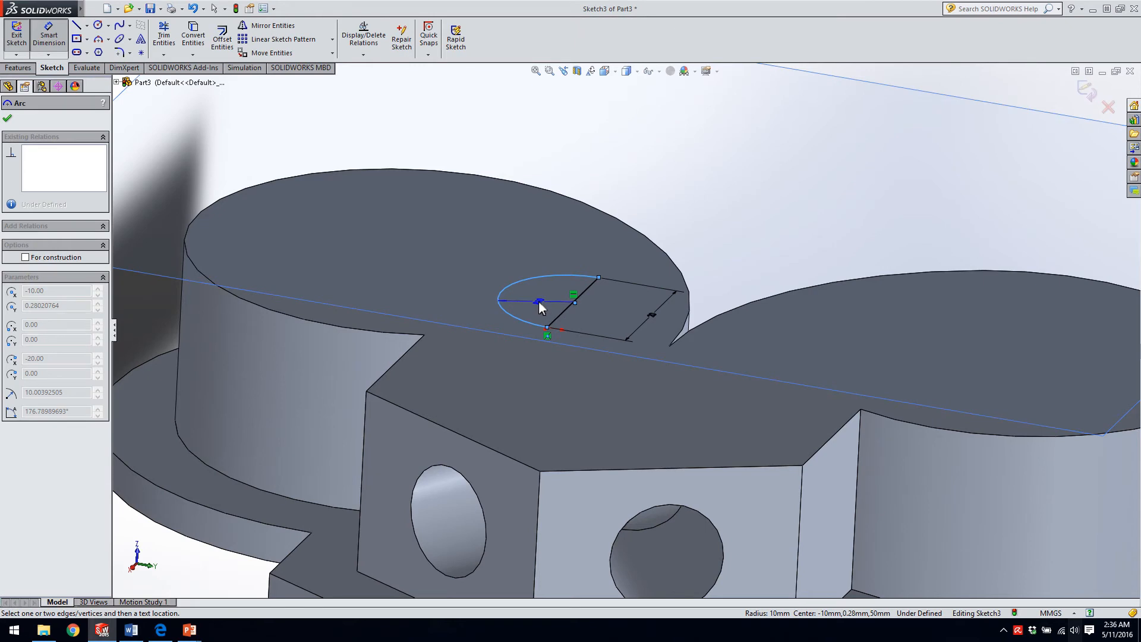
left_click(540, 303)
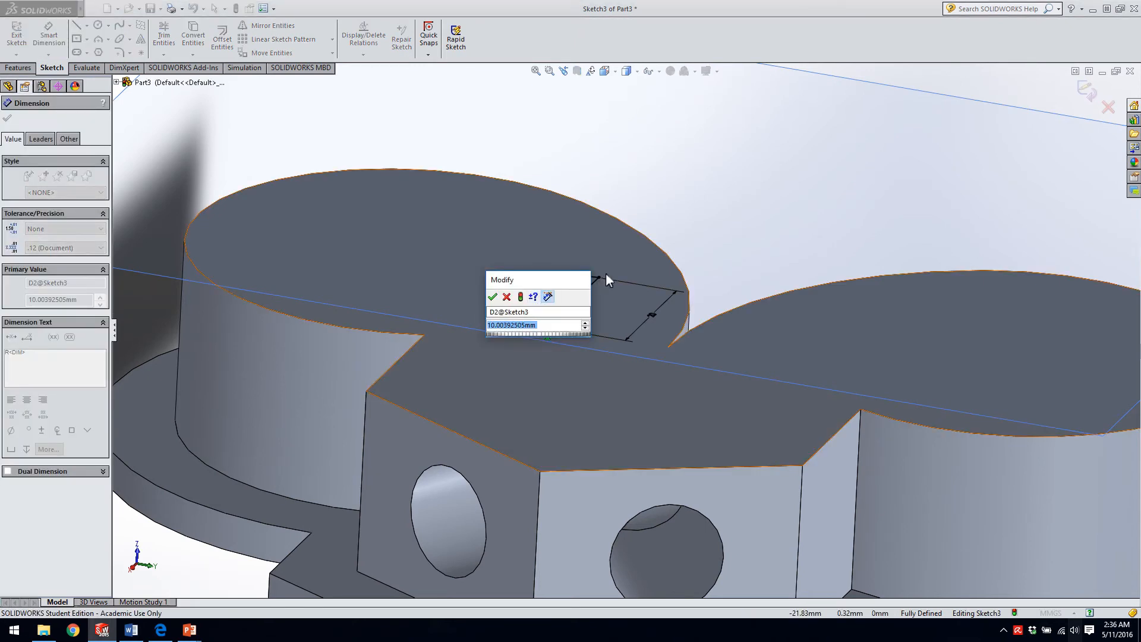
type("=")
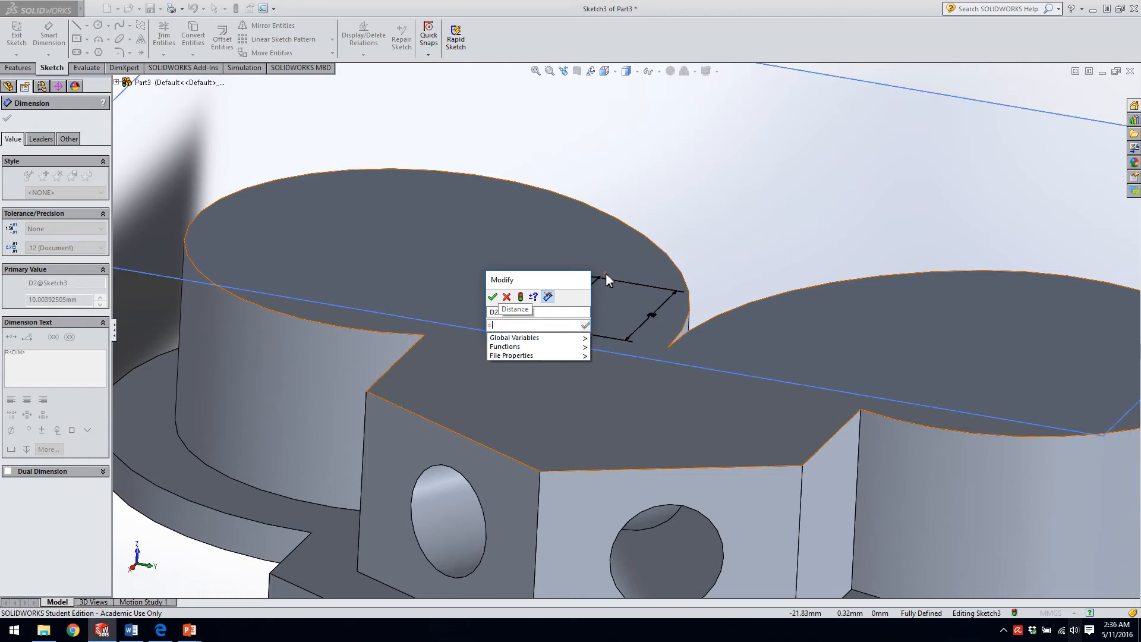
left_click(651, 313)
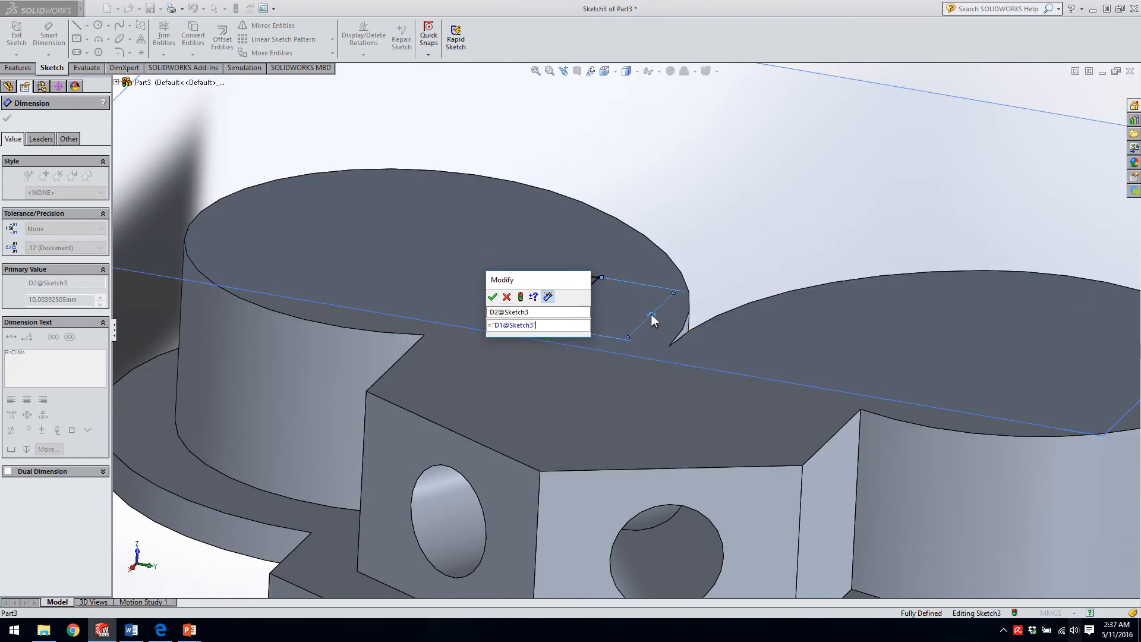
type("/2")
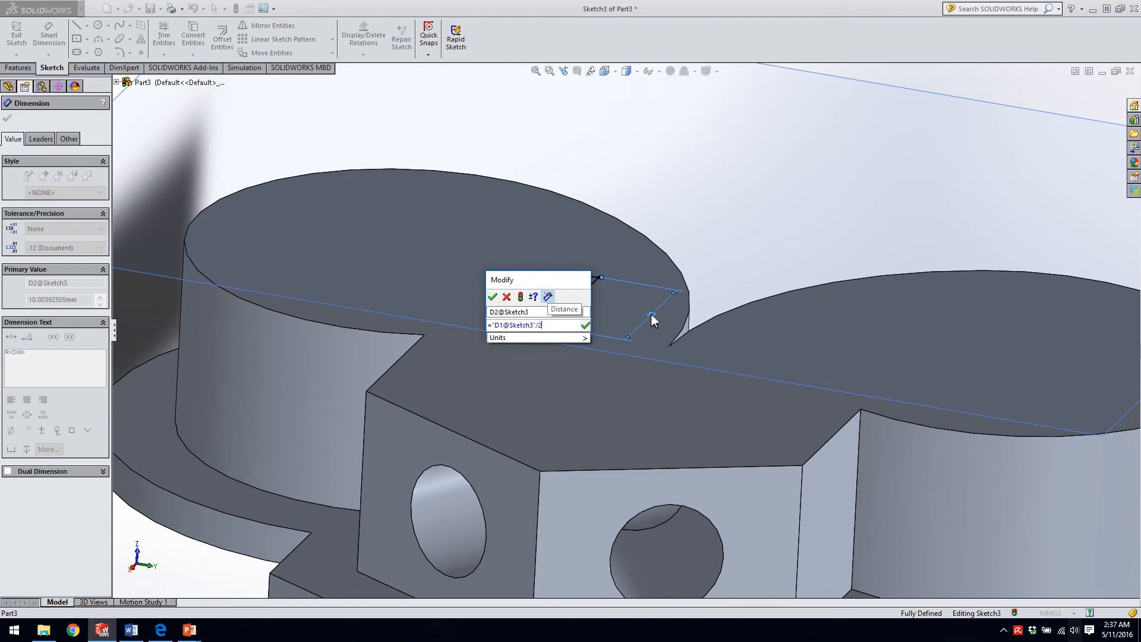
key("Return")
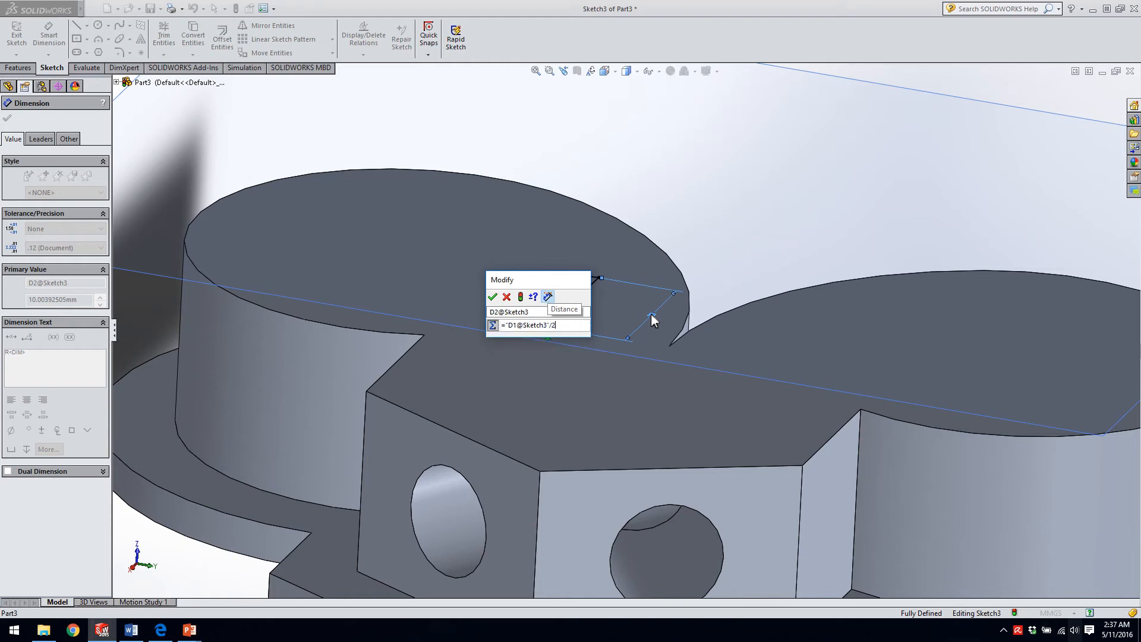
key("Return")
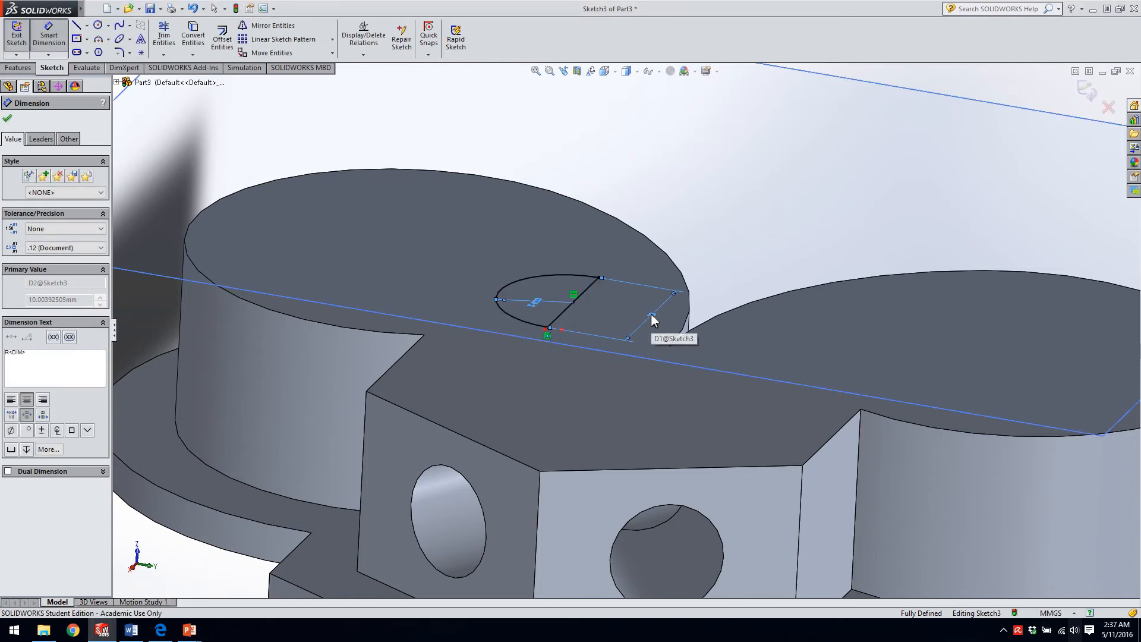
scroll(617, 370, "up", 2)
scroll(616, 359, "down", 4)
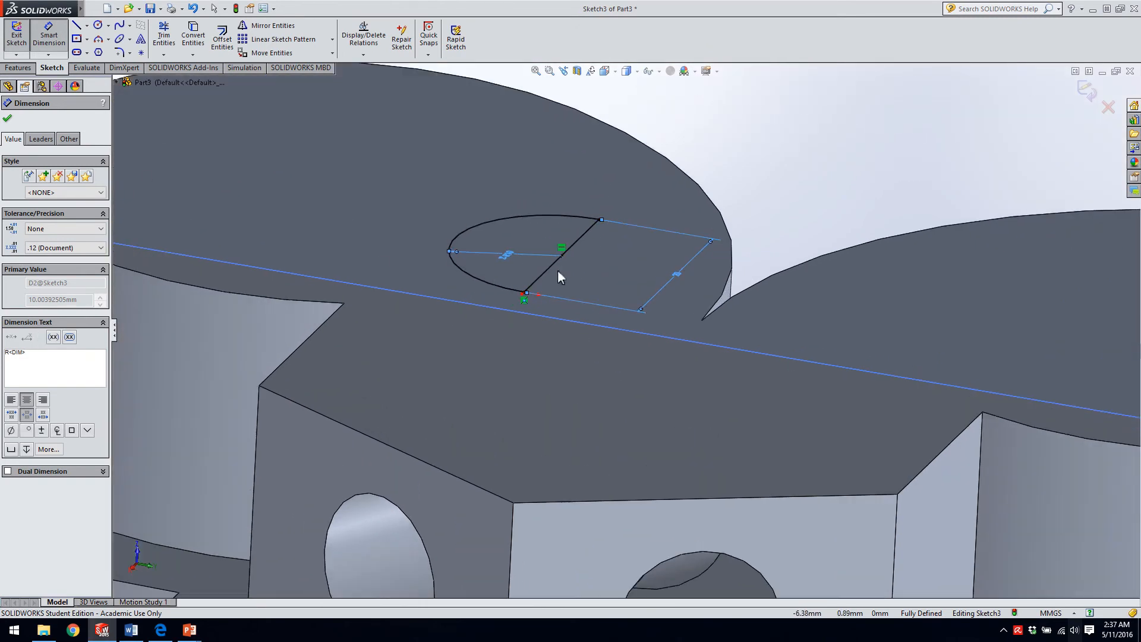
left_click(8, 120)
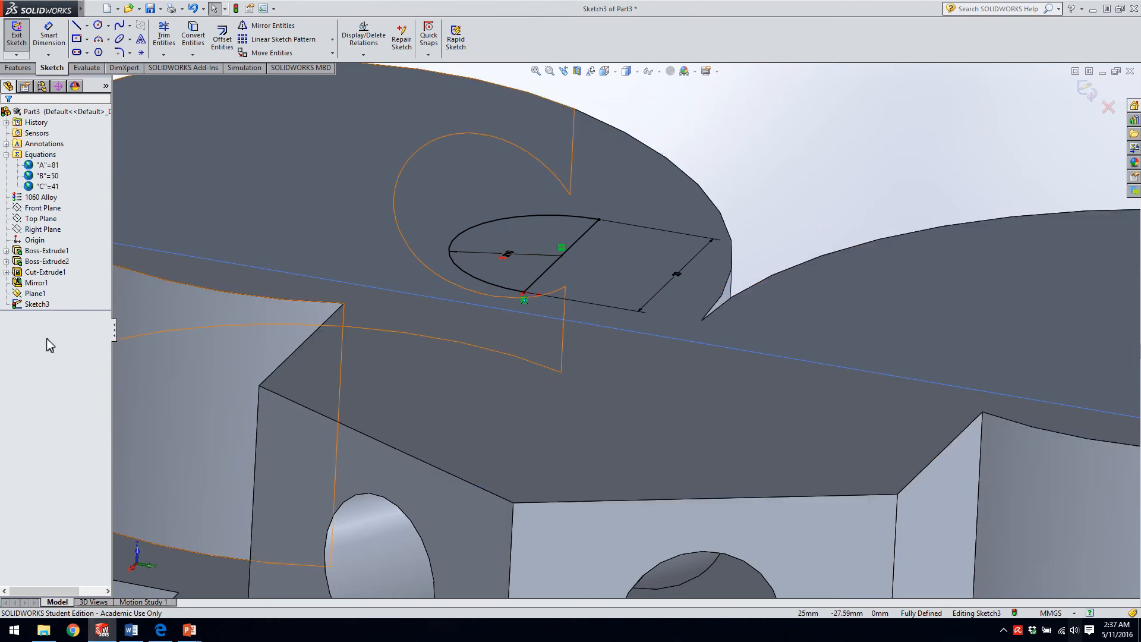
Start a Revolve of the half-circle profile with its straight line as the axis of revolution.
right_click(41, 305)
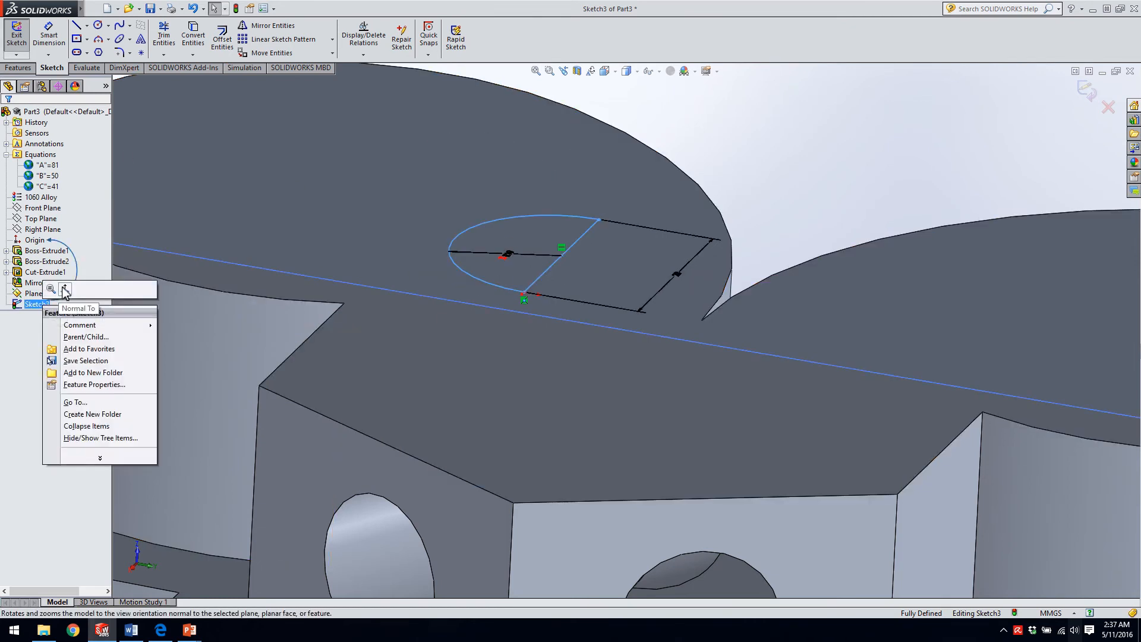
left_click(63, 290)
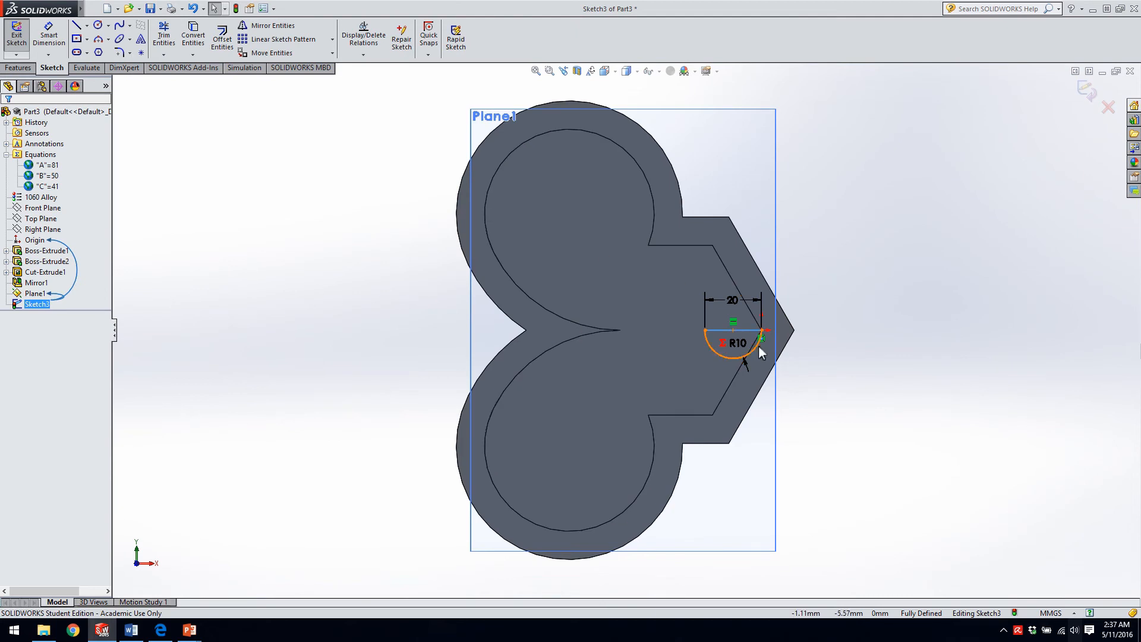
scroll(816, 344, "down", 1)
scroll(719, 333, "down", 5)
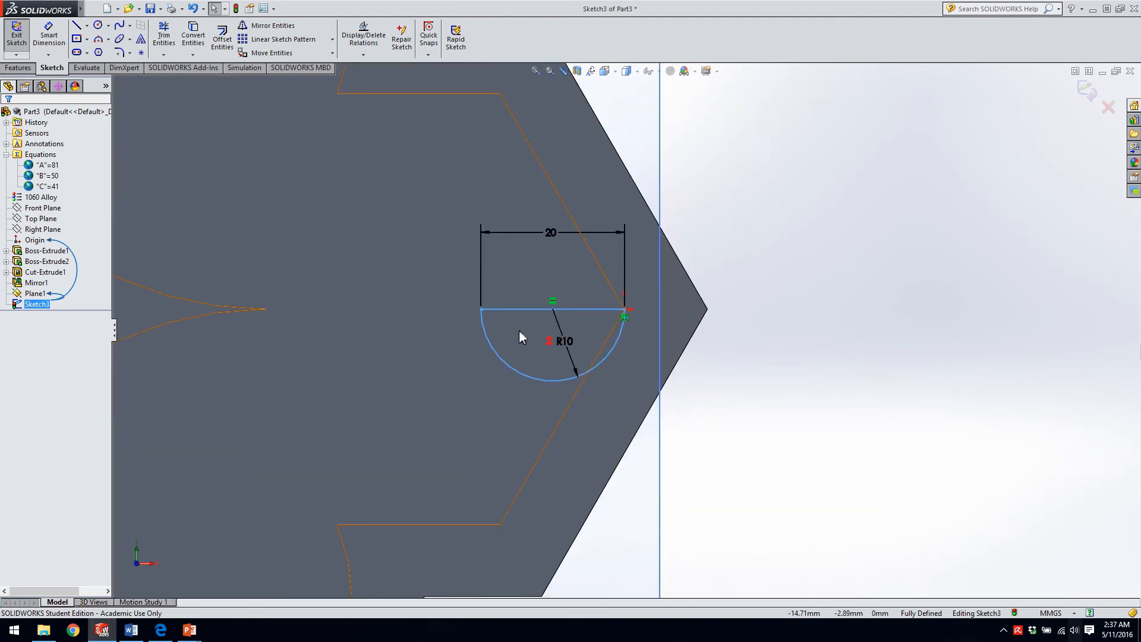
left_click(18, 67)
left_click(59, 37)
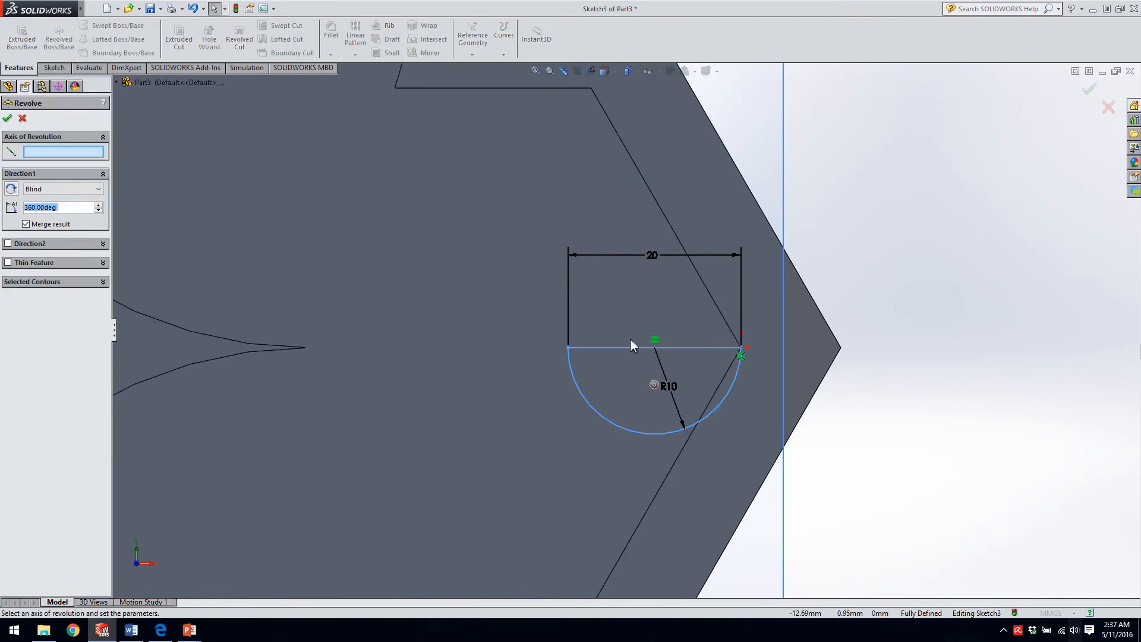
left_click(46, 153)
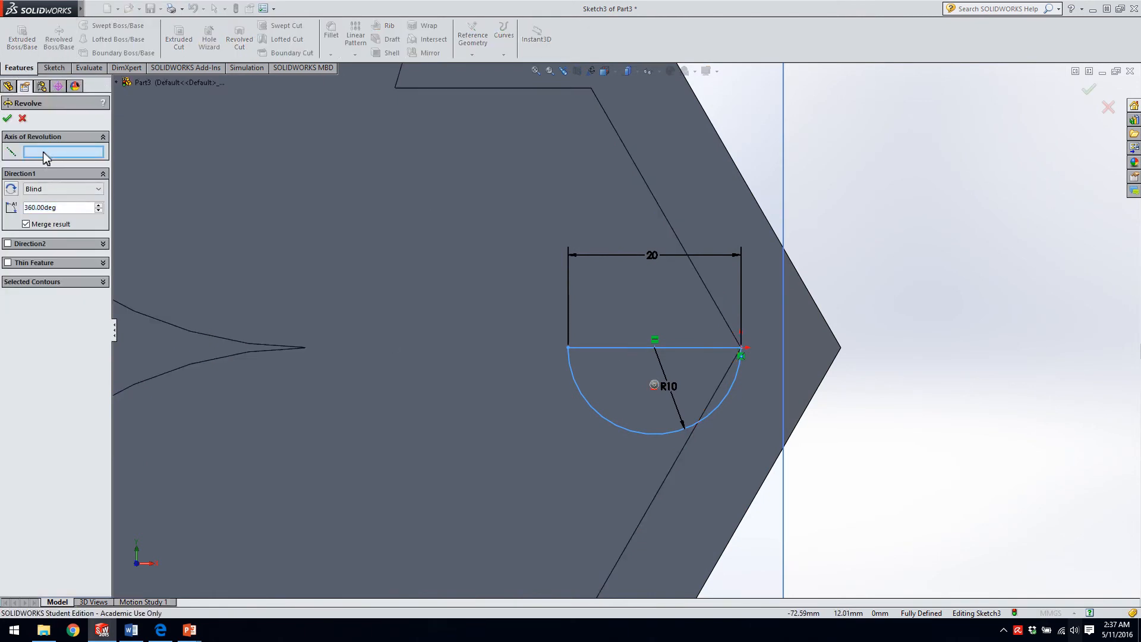
left_click(611, 347)
middle_click_drag(612, 348, 487, 280)
middle_click_drag(462, 319, 478, 230)
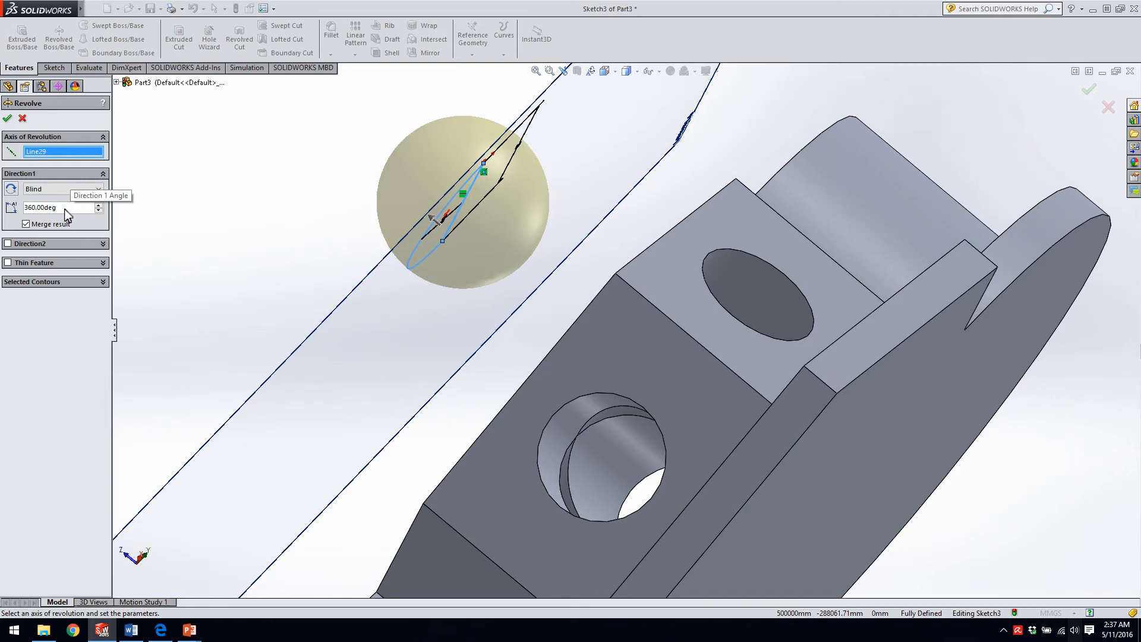
Try revolve angles of 180° and 270° on the half-circle profile.
left_click_drag(58, 207, 3, 211)
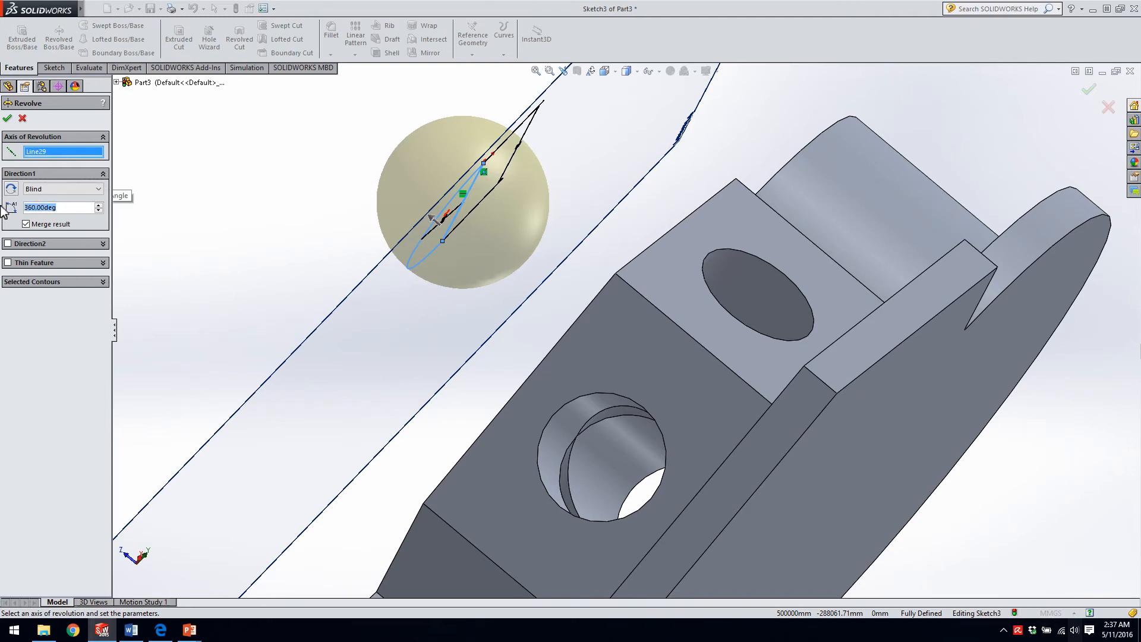
type("180")
key("Return")
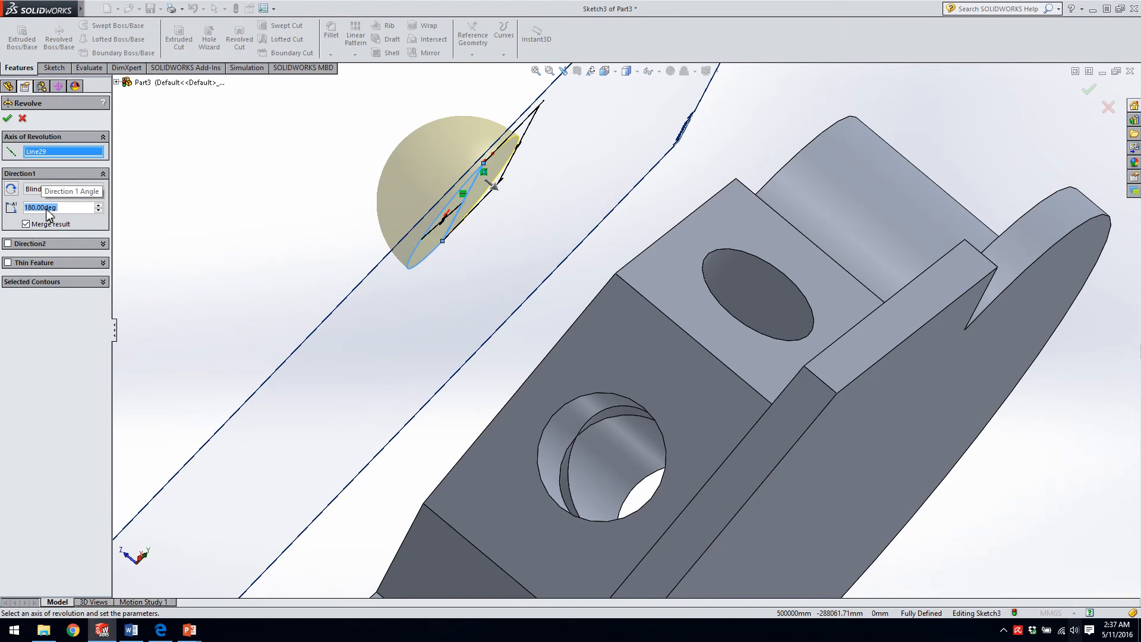
type("270")
key("Return")
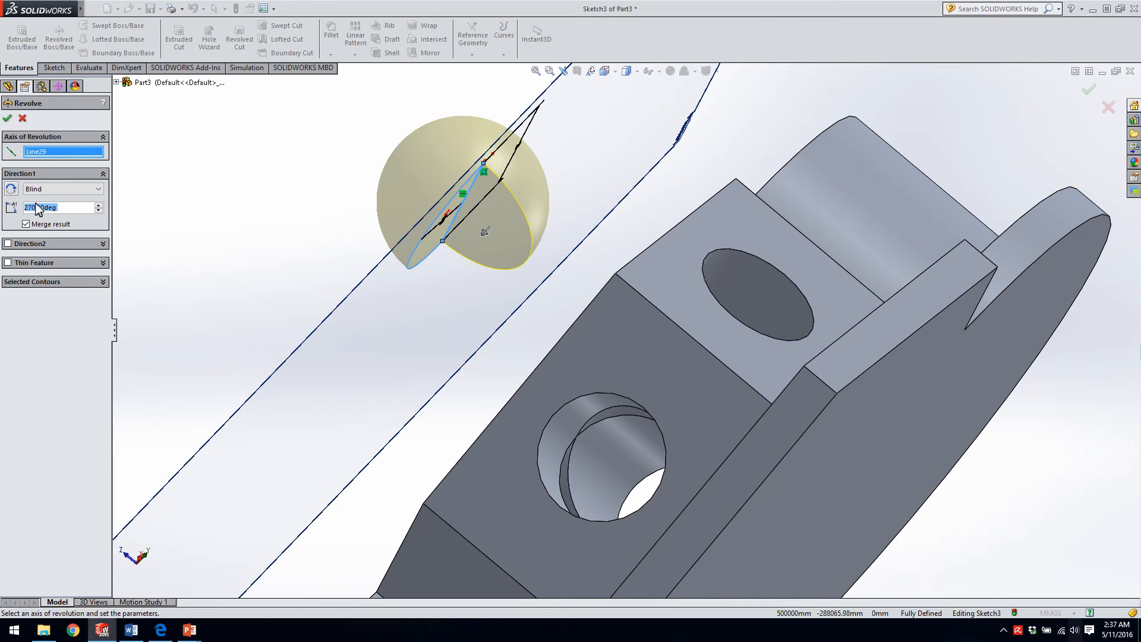
Set the revolve angle to 360° and complete the sphere above the part.
type("360")
key("Return")
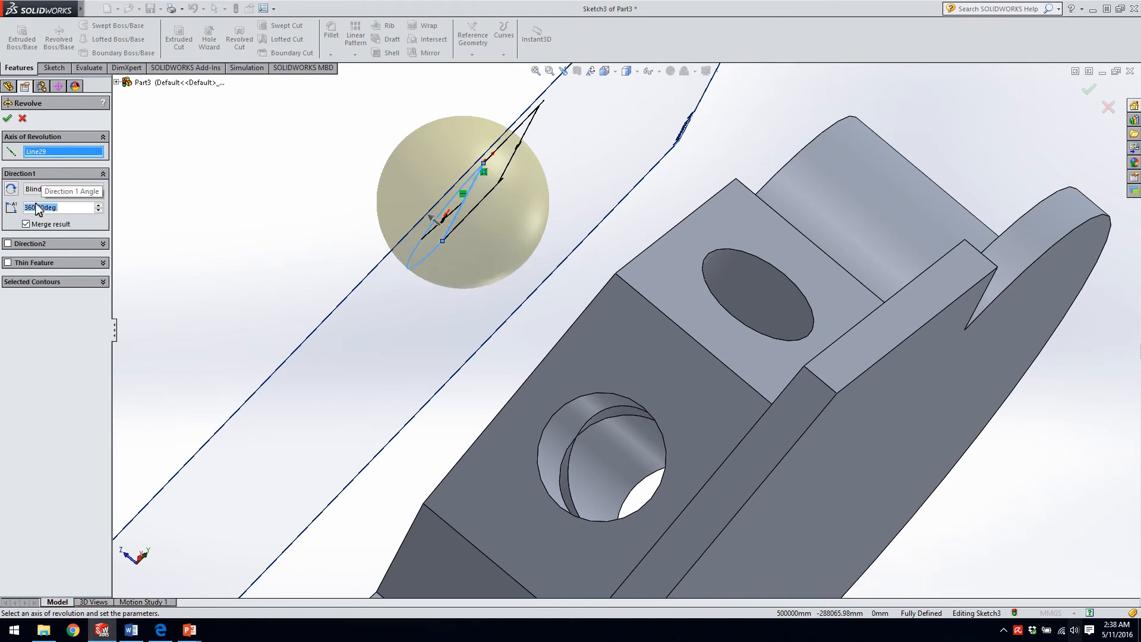
left_click(7, 118)
Edit the reference plane carrying the sphere's sketch and set its offset from the part's top face to 50 mm.
middle_click_drag(387, 230, 350, 251)
scroll(445, 317, "up", 5)
scroll(353, 256, "down", 2)
left_click(35, 304, "ctrl")
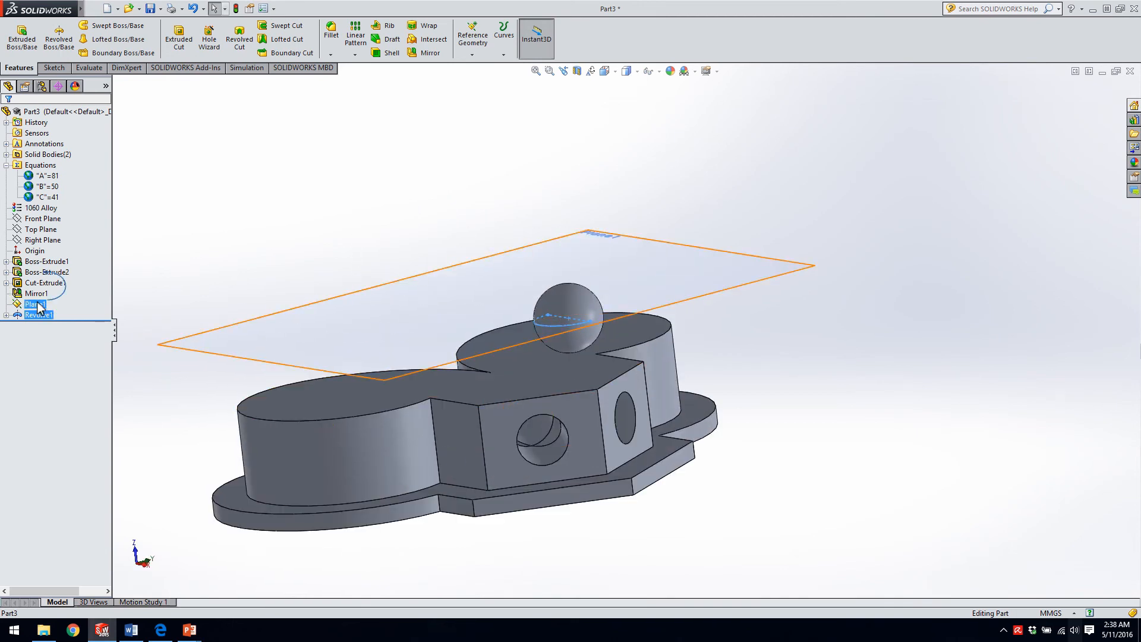
right_click(35, 306)
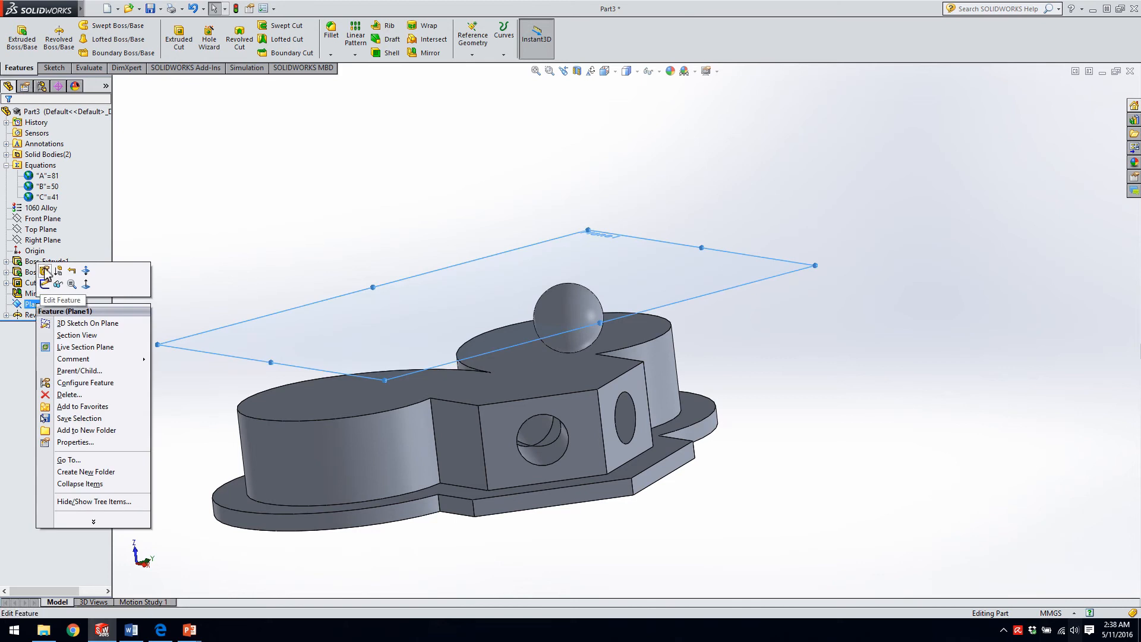
left_click(45, 272)
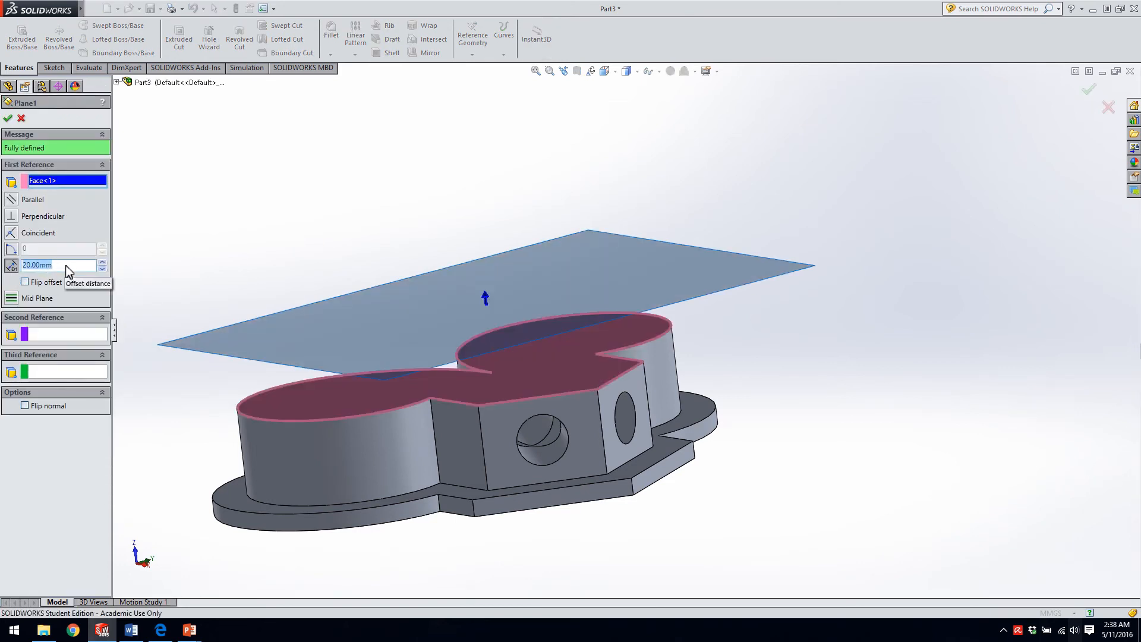
type("50")
key("Return")
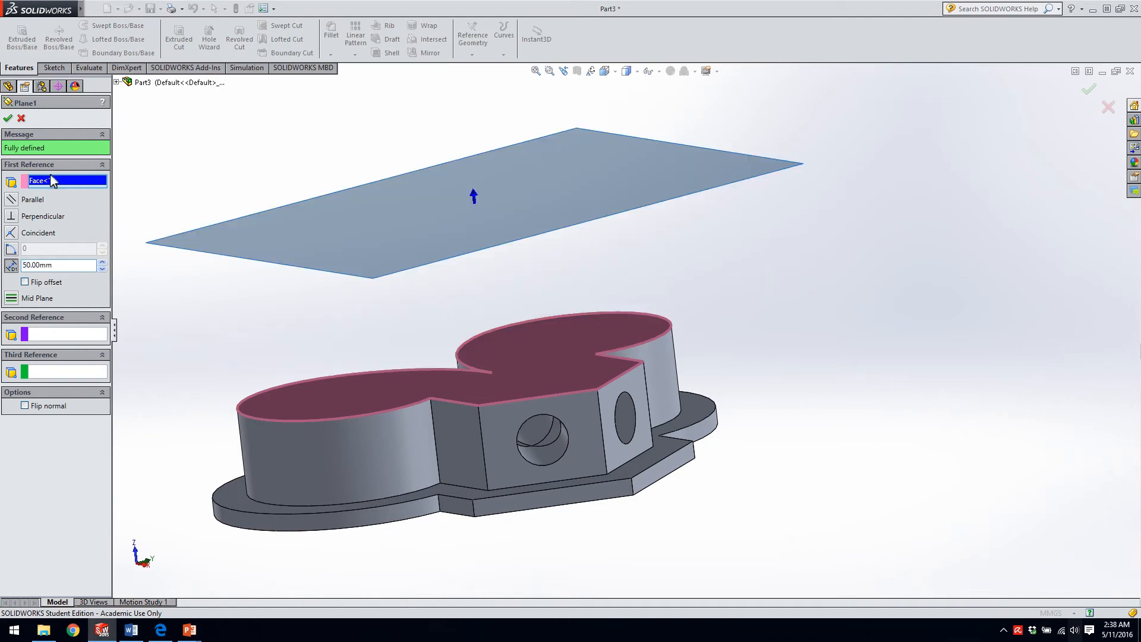
left_click(8, 119)
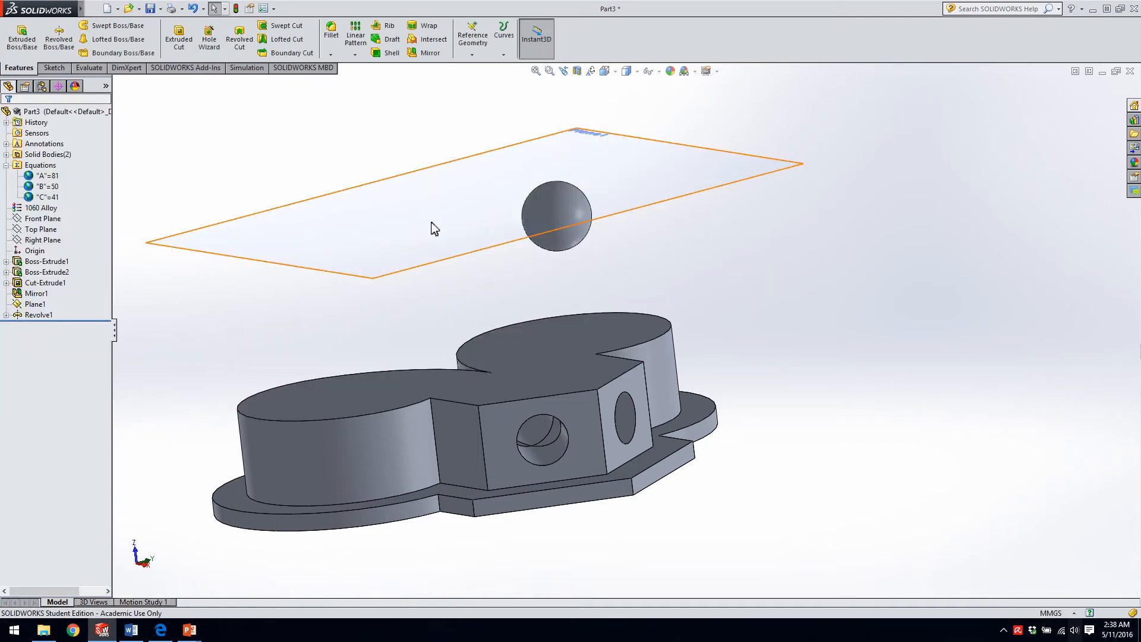
mouse_move(473, 268)
middle_mouse_down()
mouse_move(461, 323)
mouse_move(468, 275)
middle_mouse_up()
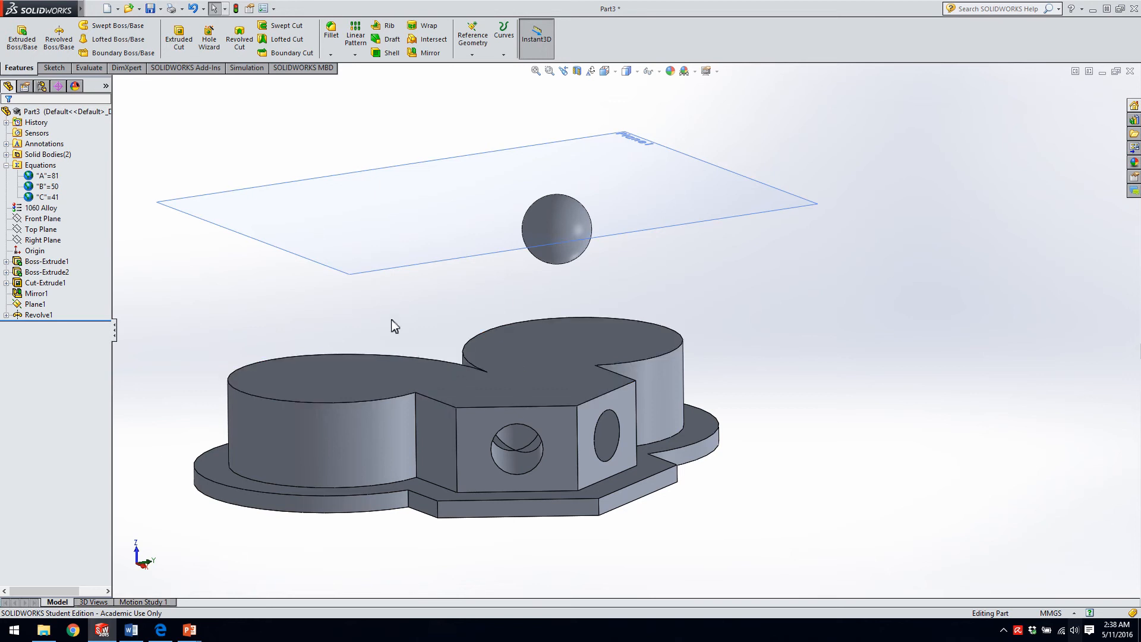
Delete the revolved sphere feature above the part, keeping its sketch.
scroll(494, 450, "up", 5)
scroll(494, 450, "down", 4)
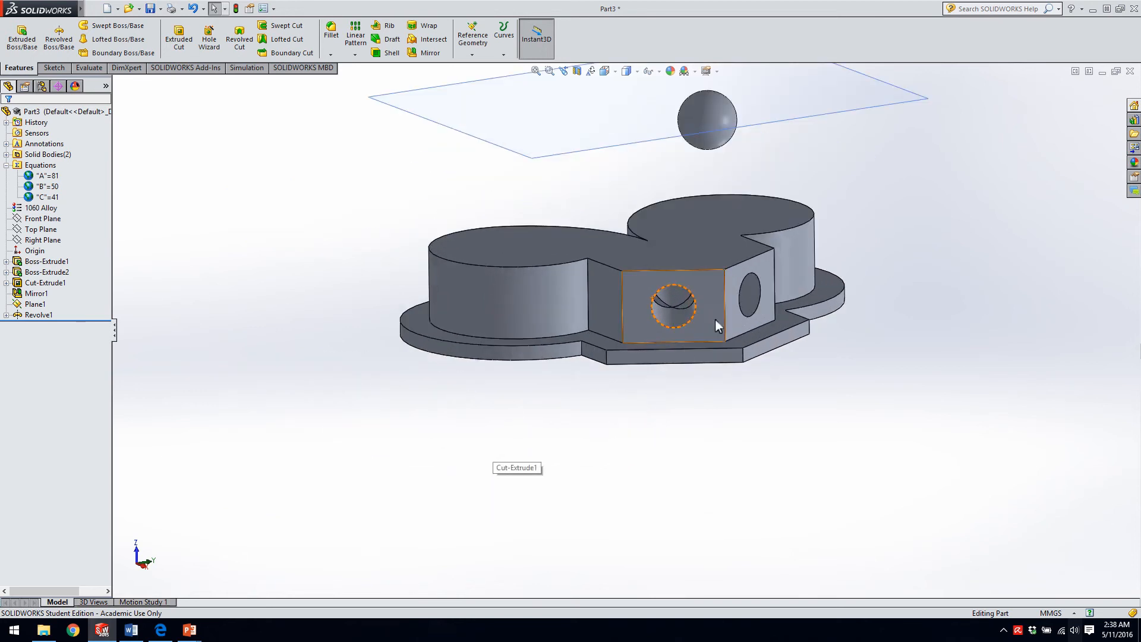
scroll(687, 353, "down", 6)
middle_click_drag(694, 328, 692, 309)
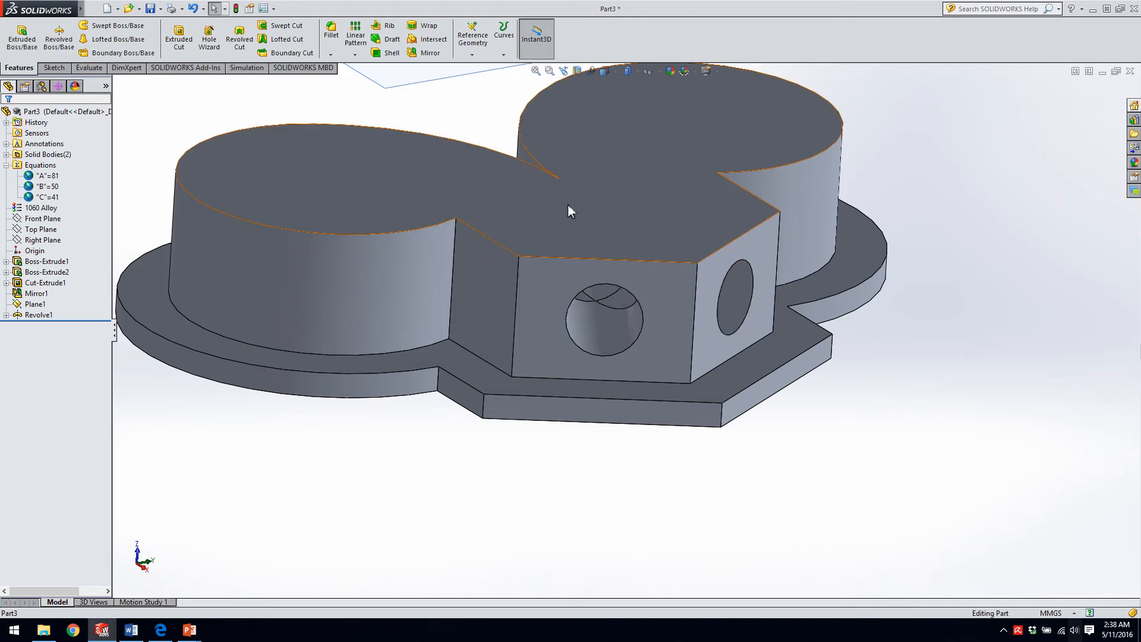
key("f")
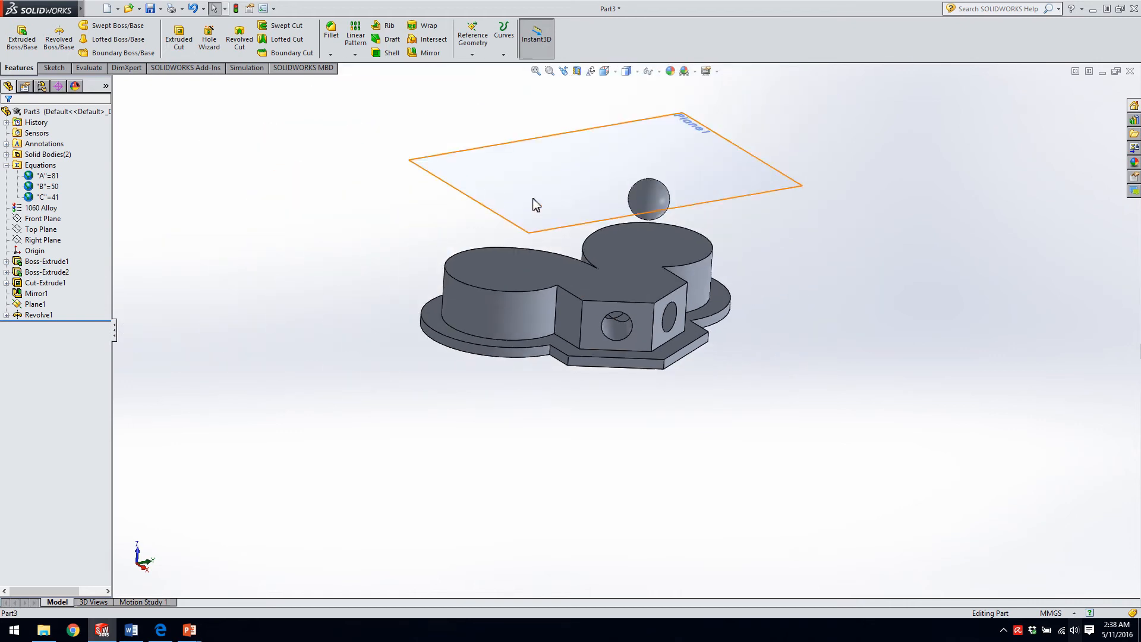
middle_click_drag(623, 324, 493, 306)
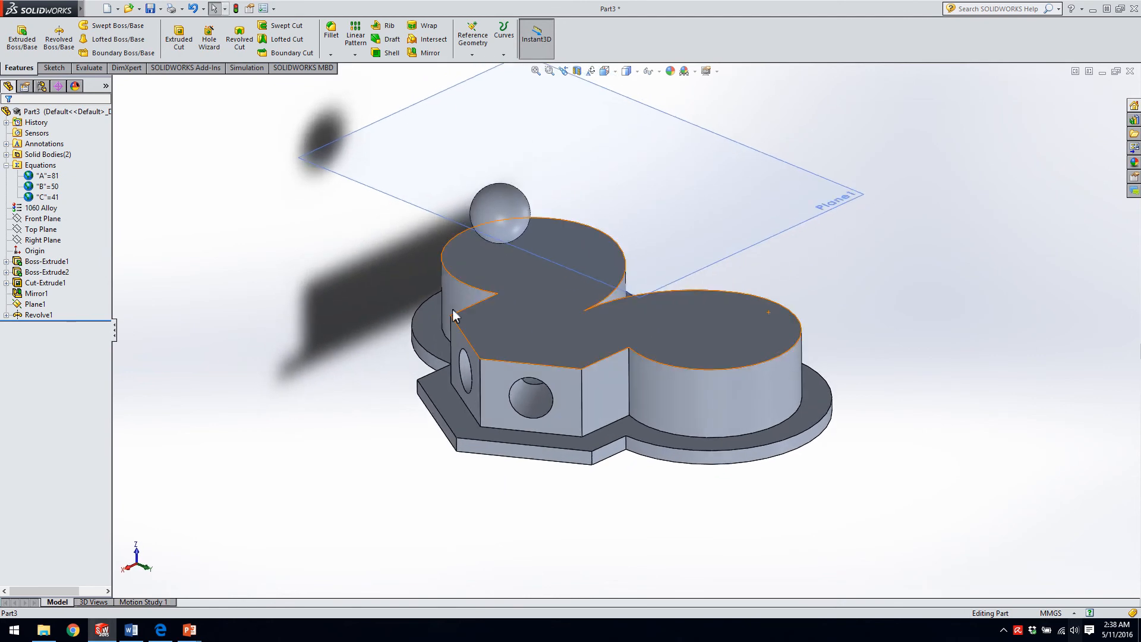
left_click(36, 315)
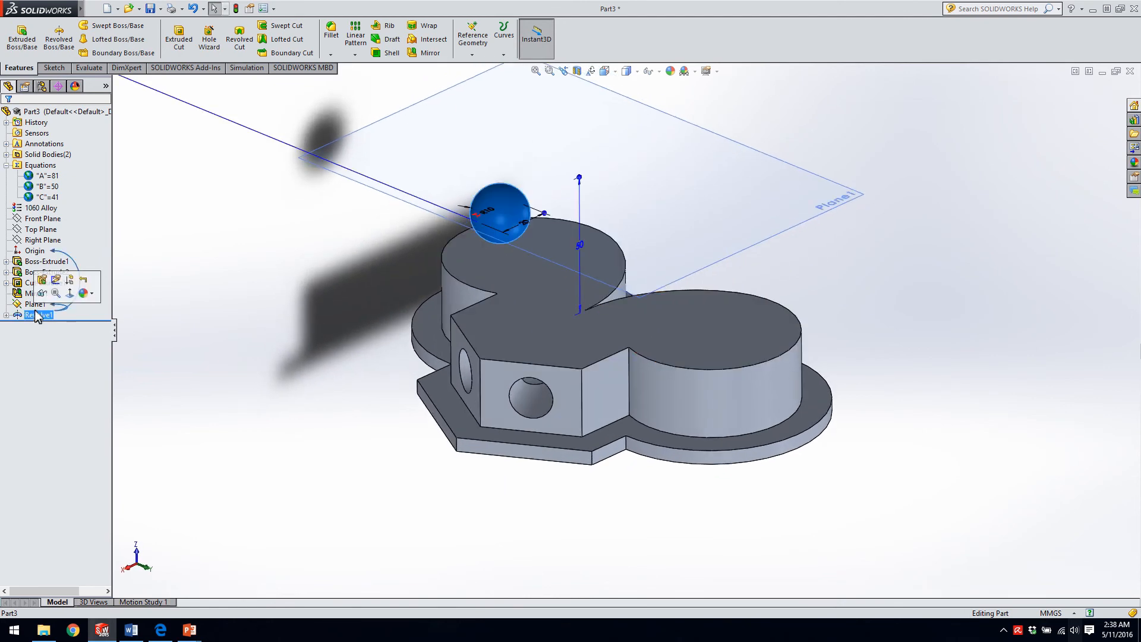
key("Delete")
key("Return")
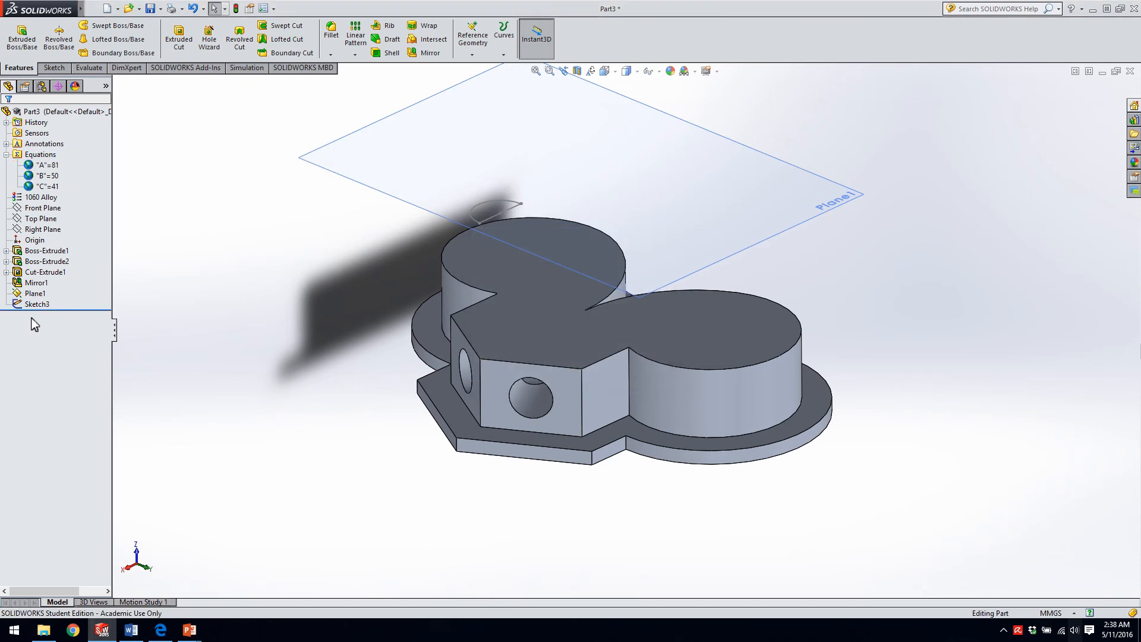
Delete the offset reference plane above the part together with its dependent half-circle sketch.
left_click(39, 298)
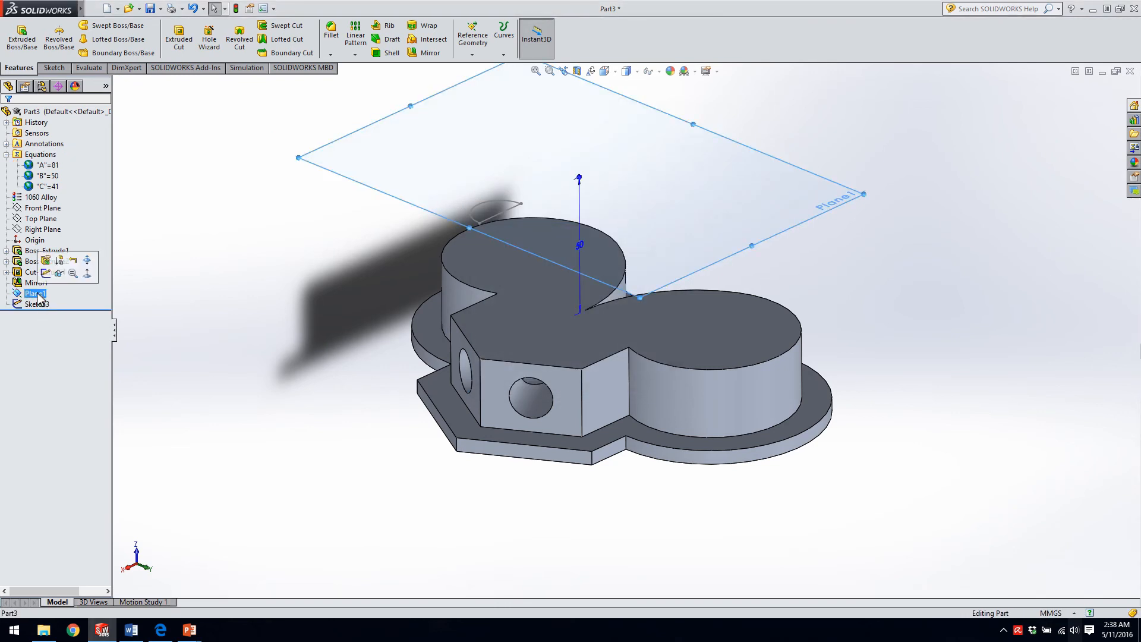
key("Delete")
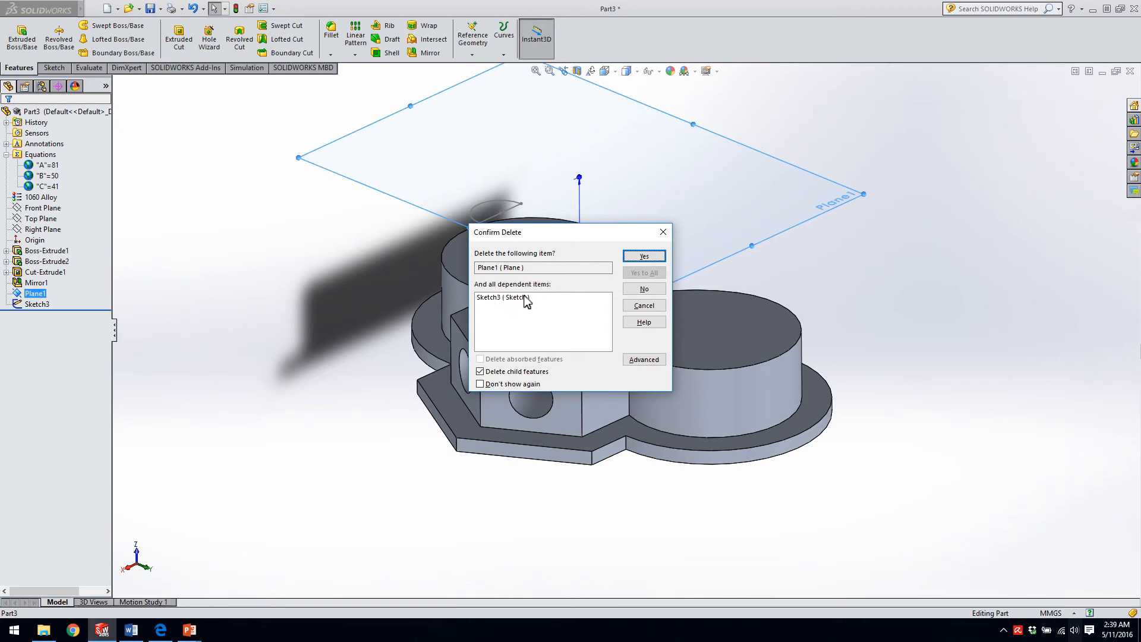
left_click(644, 256)
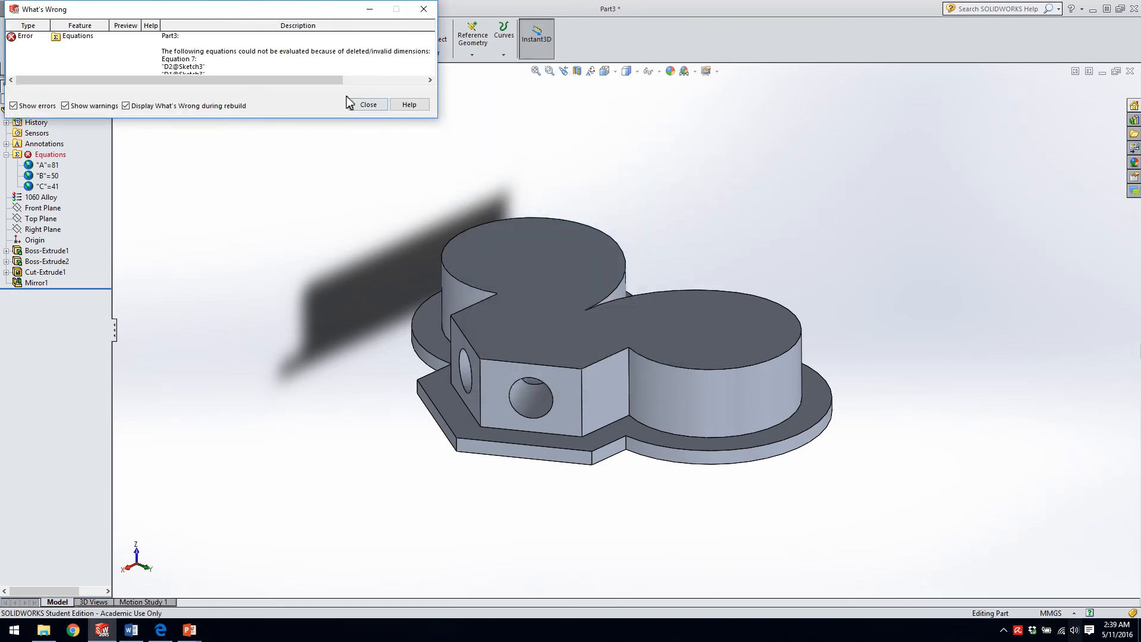
left_click(368, 104)
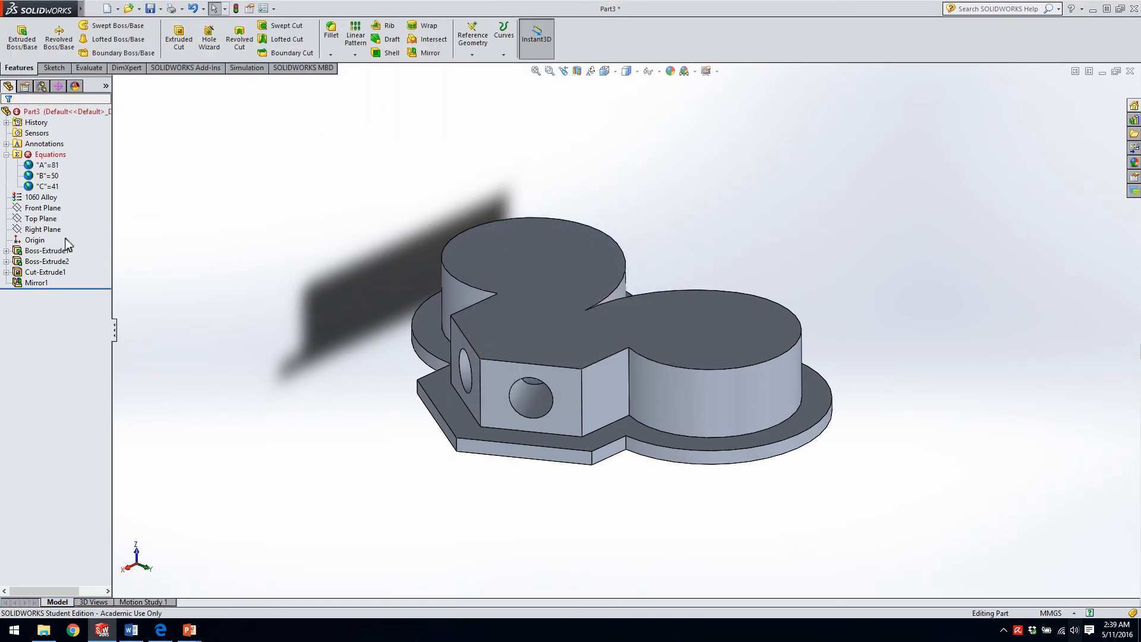
Delete the invalid equation that refers to the removed half-circle sketch and accept the equation changes.
left_click(55, 155)
right_click(54, 158)
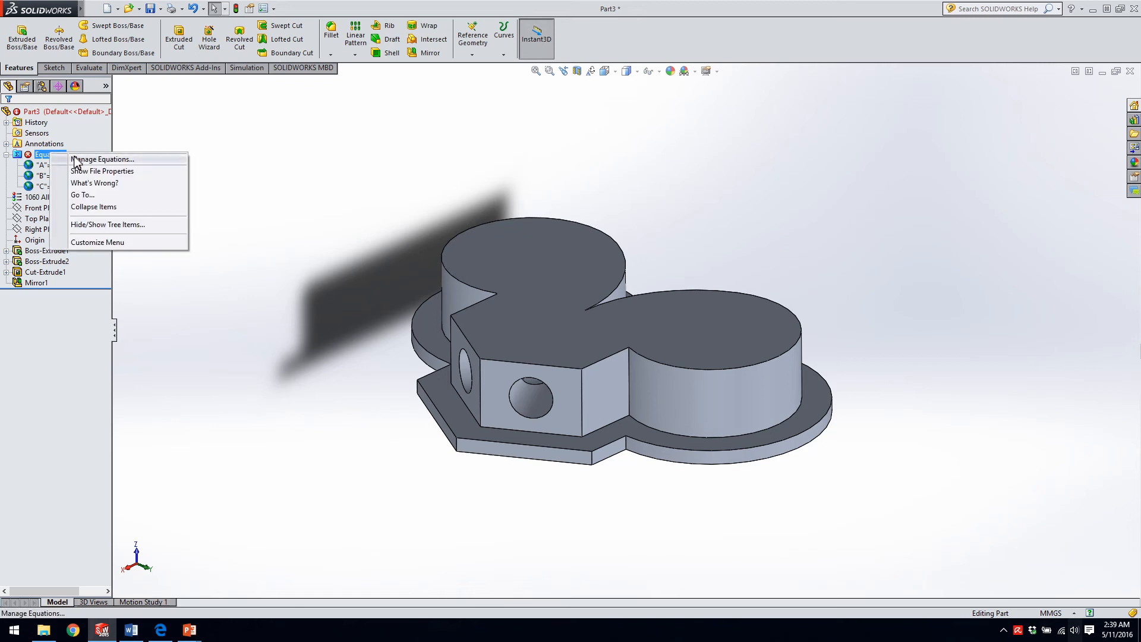
left_click(78, 159)
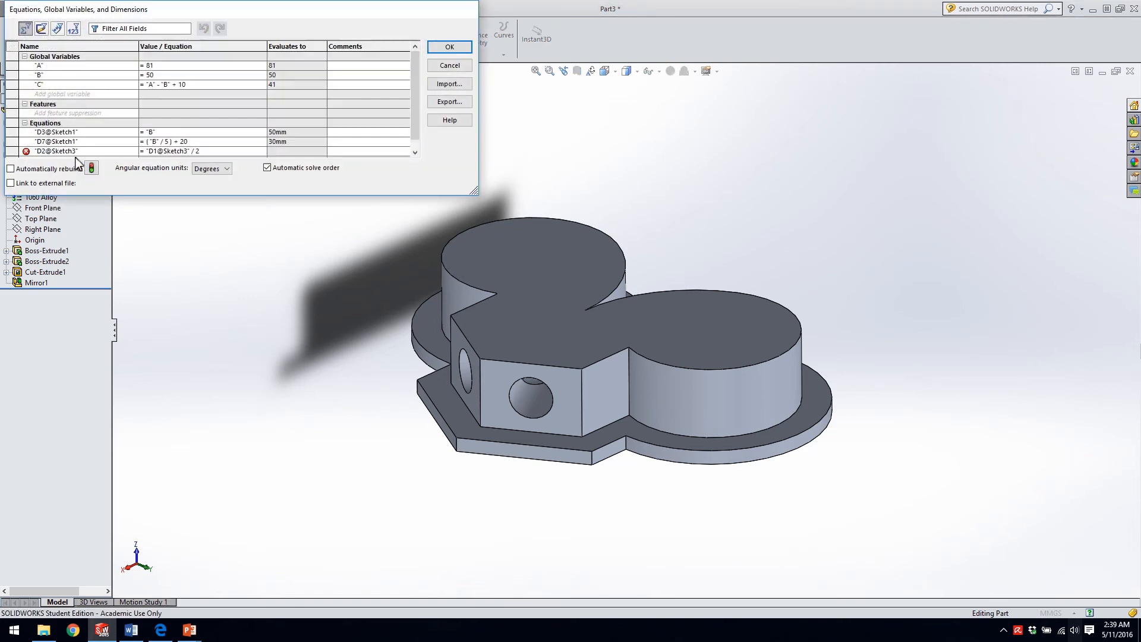
left_click(40, 154)
key("Delete")
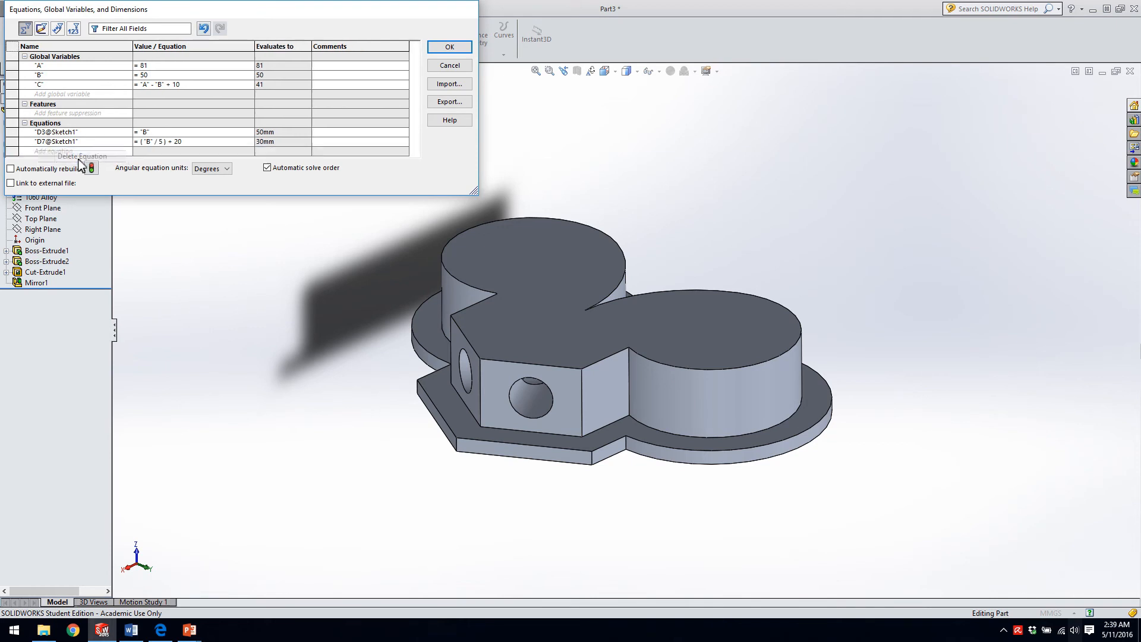
left_click(453, 47)
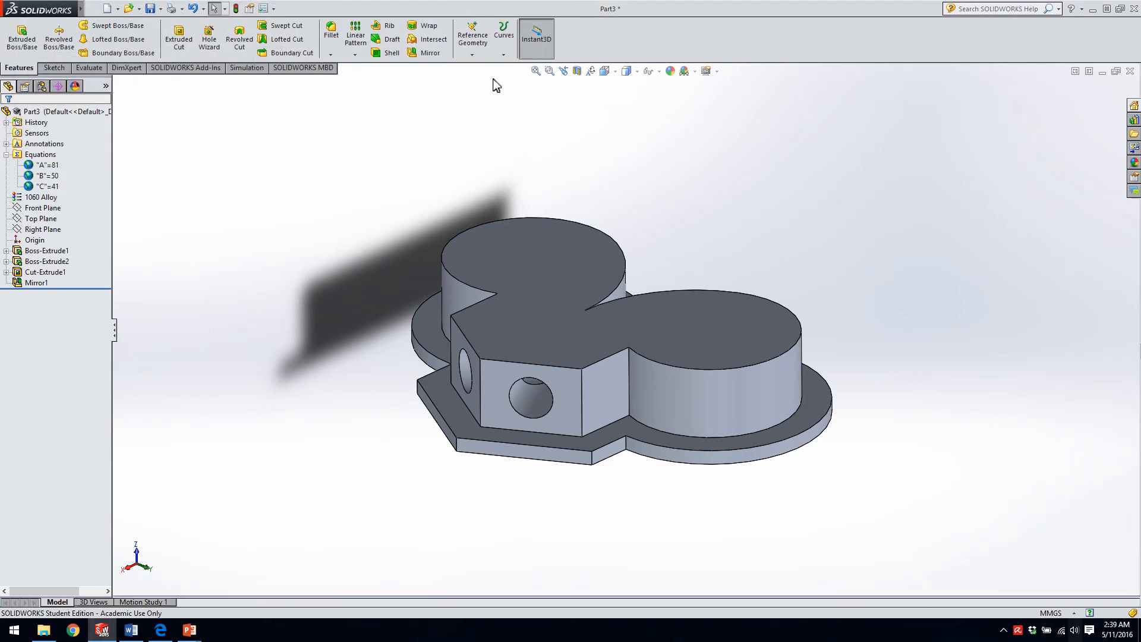
Fillet the upper body's vertical corner edges with a 5 mm radius, extending the selection to all edges connected to the end loop.
left_click(331, 37)
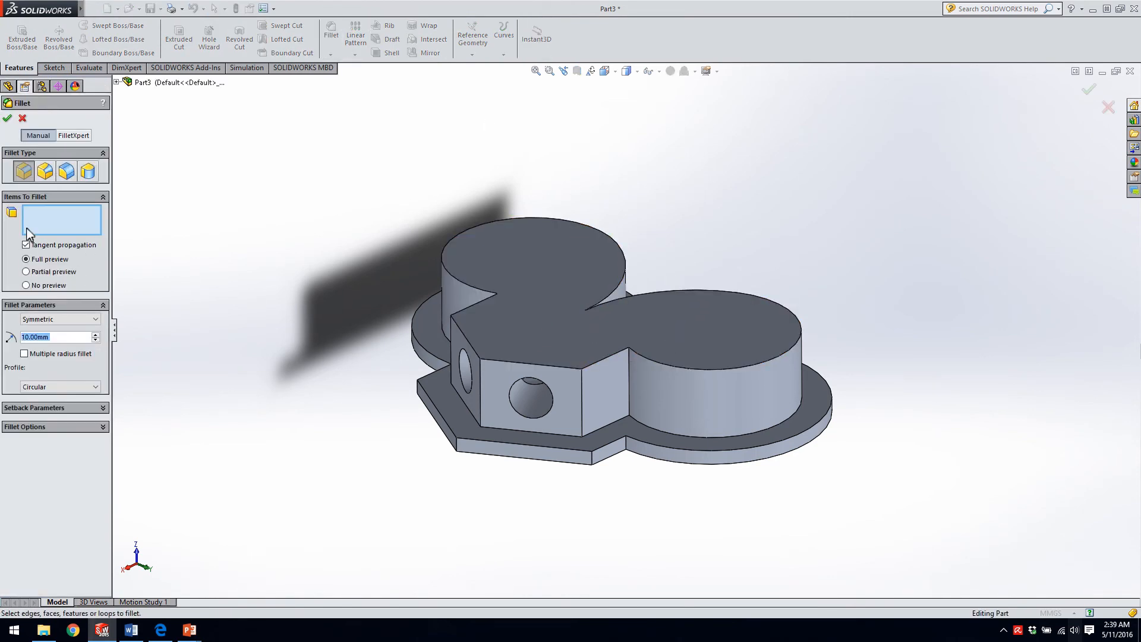
left_click(629, 378)
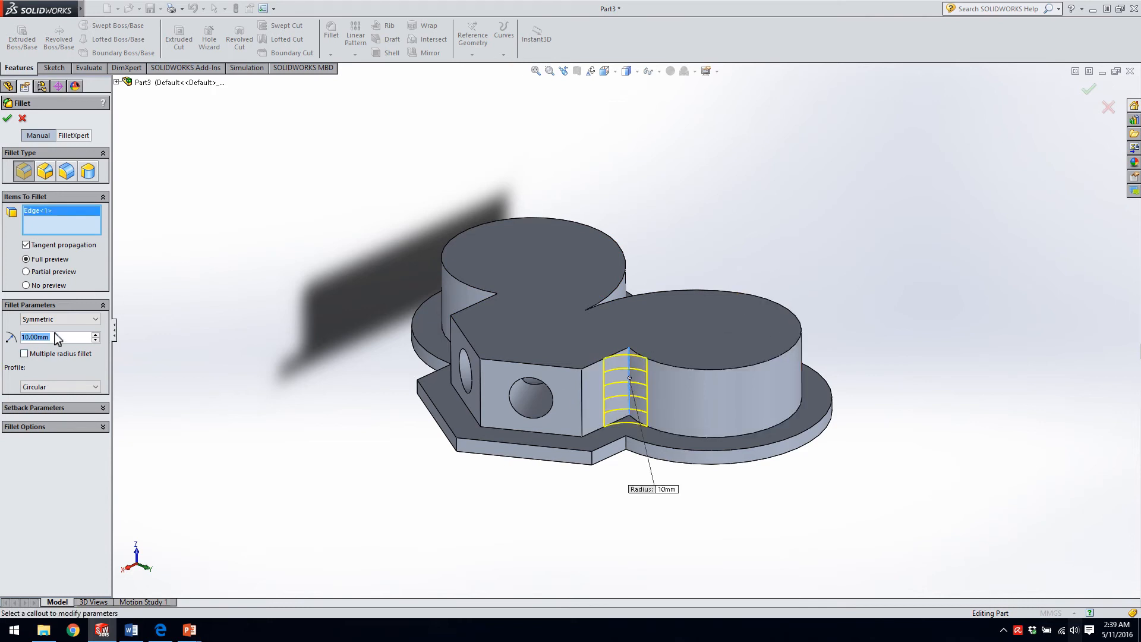
type("5")
key("Return")
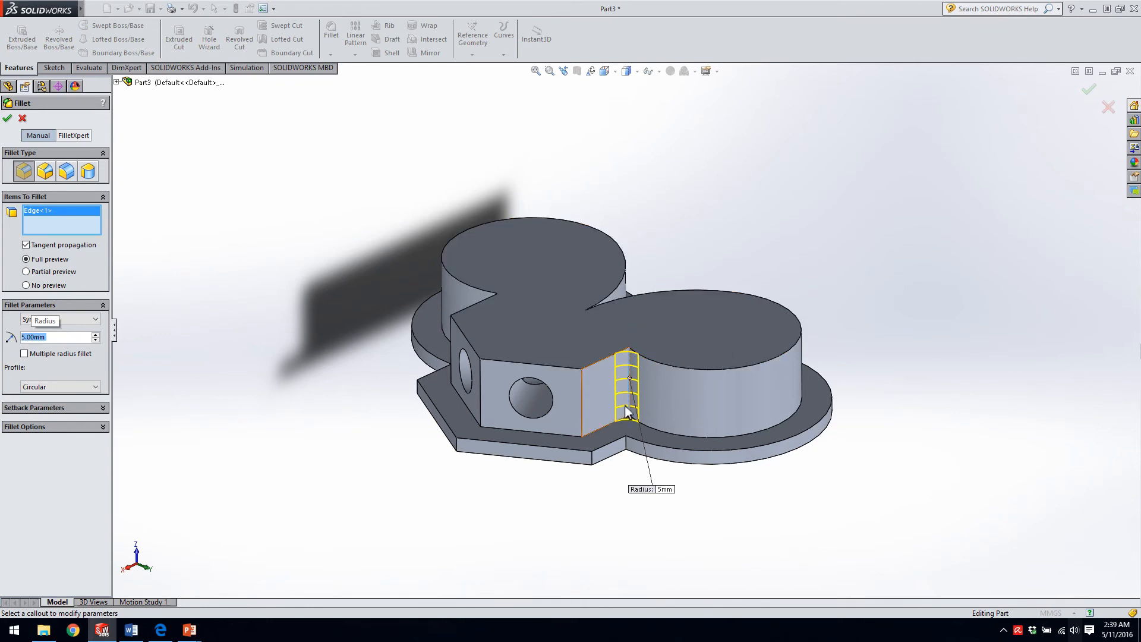
left_click(629, 365)
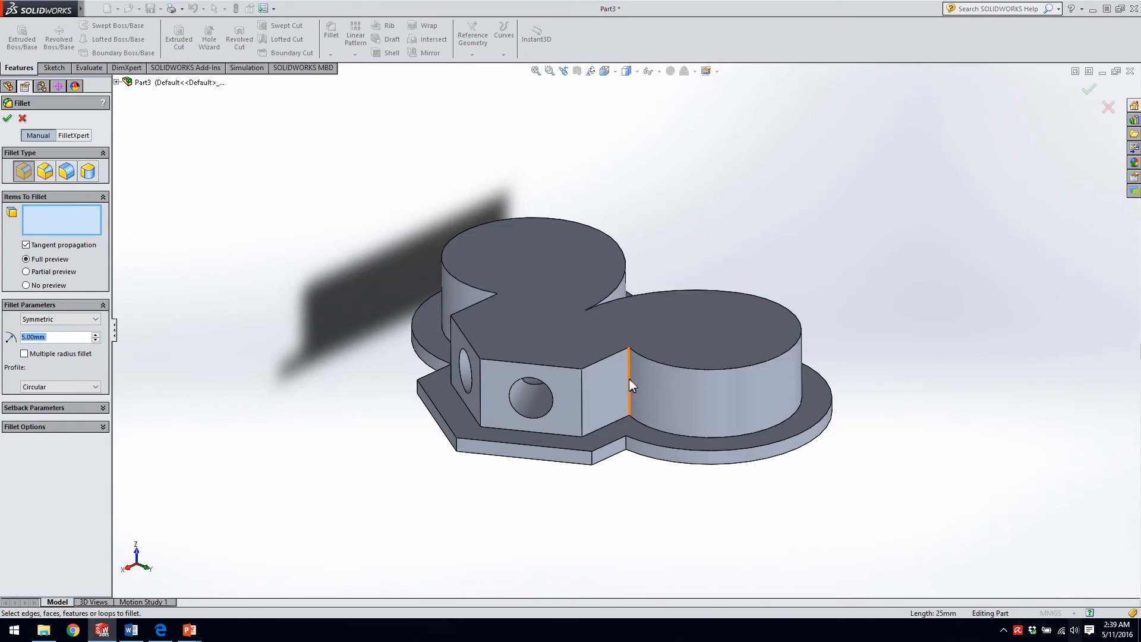
left_click(629, 380)
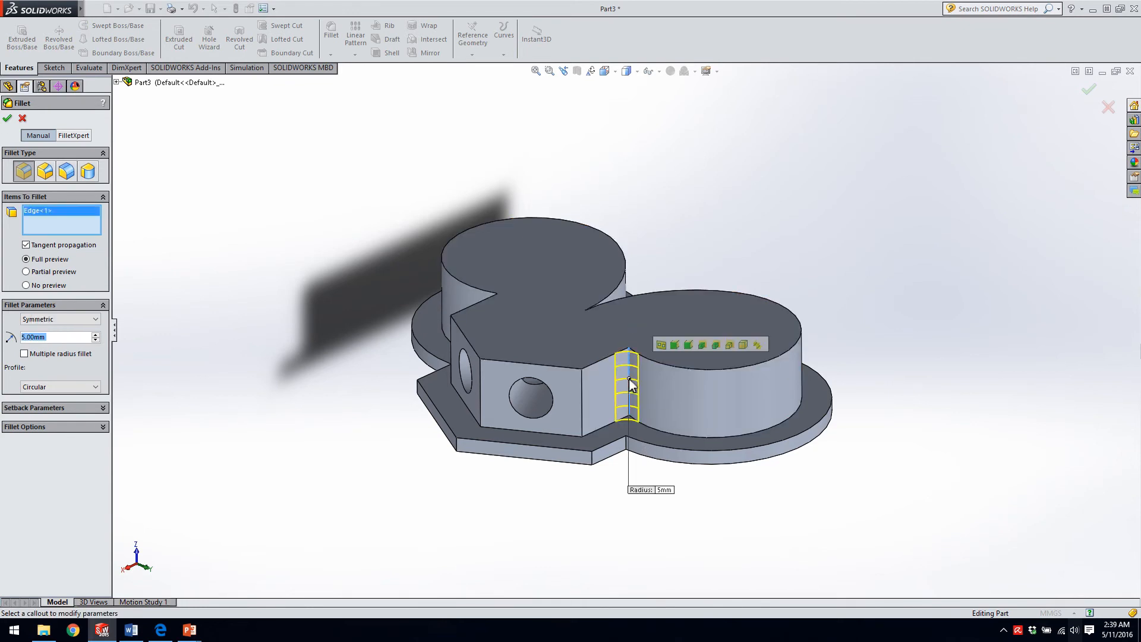
left_click(676, 344)
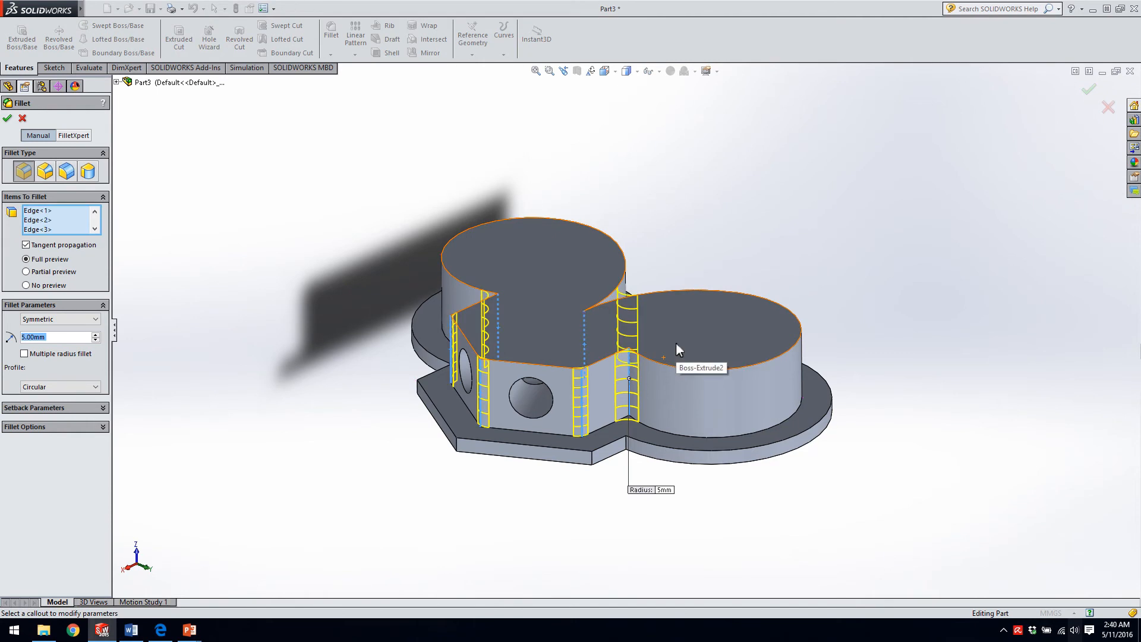
key("Return")
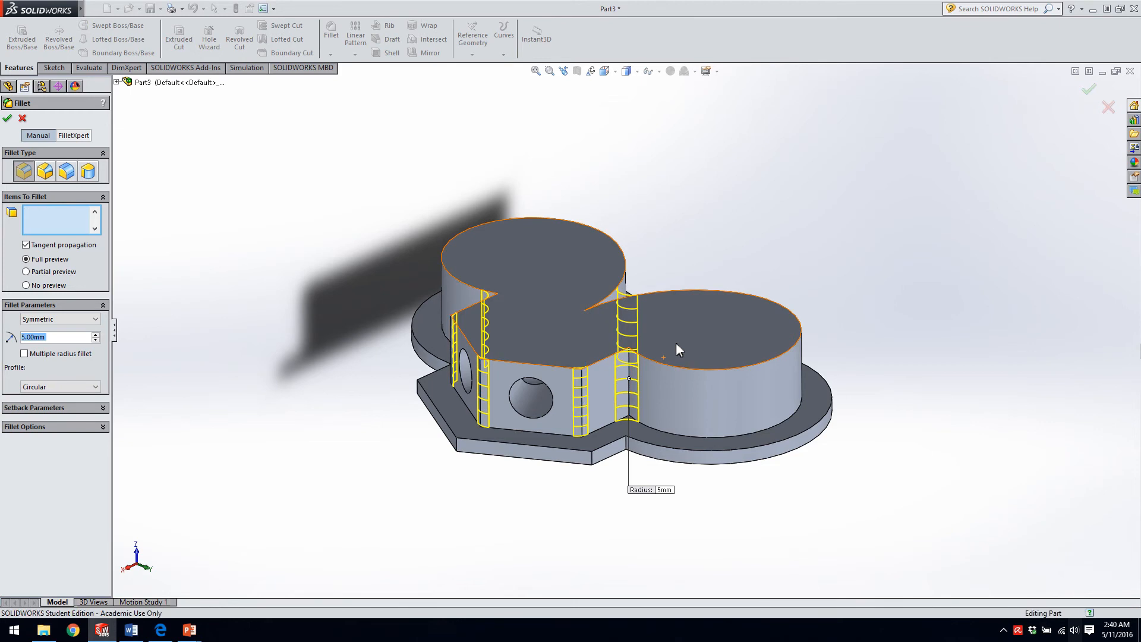
middle_click_drag(626, 366, 689, 384)
key("Return")
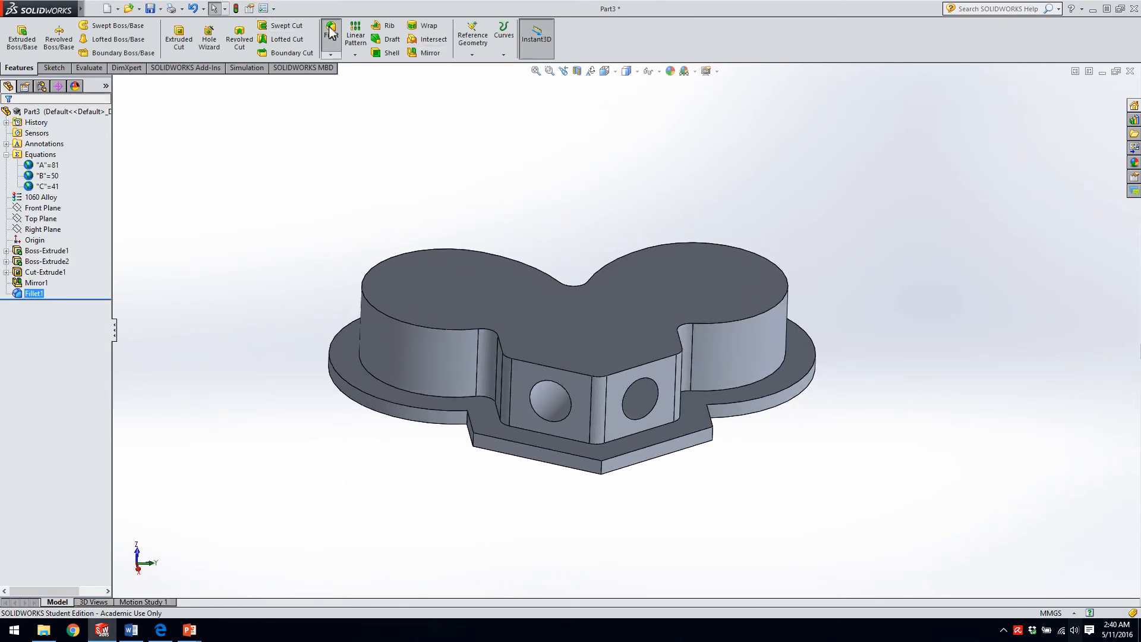
Fillet the base flange's vertical corner edges with a 2 mm radius, extending the selection to all edges connected to the start loop.
left_click(602, 467)
type("2")
key("Return")
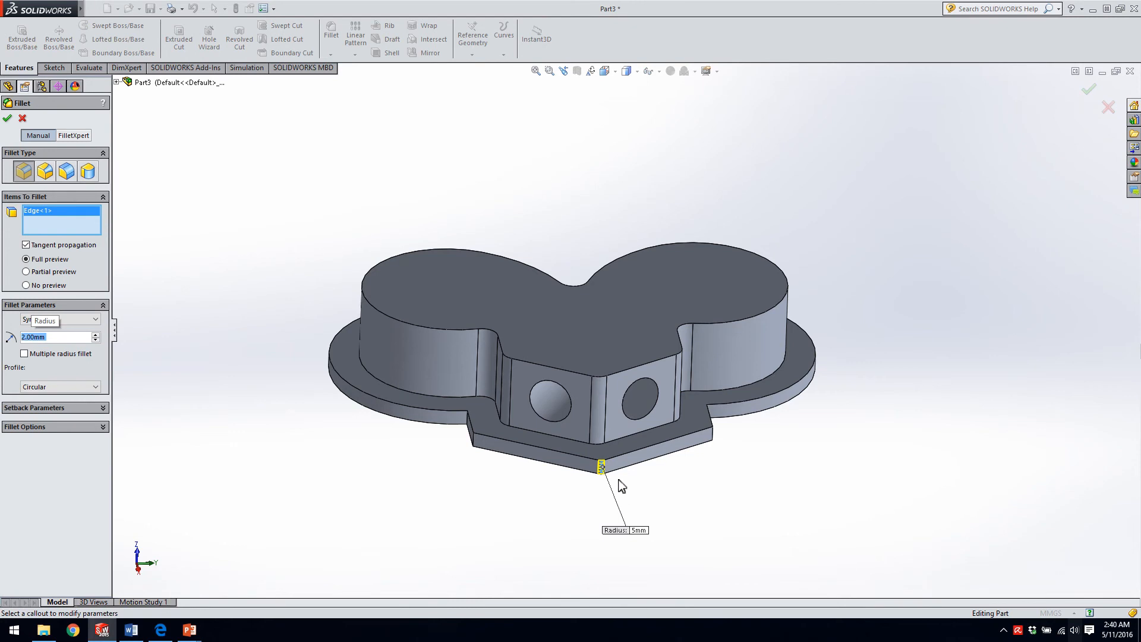
left_click(713, 434)
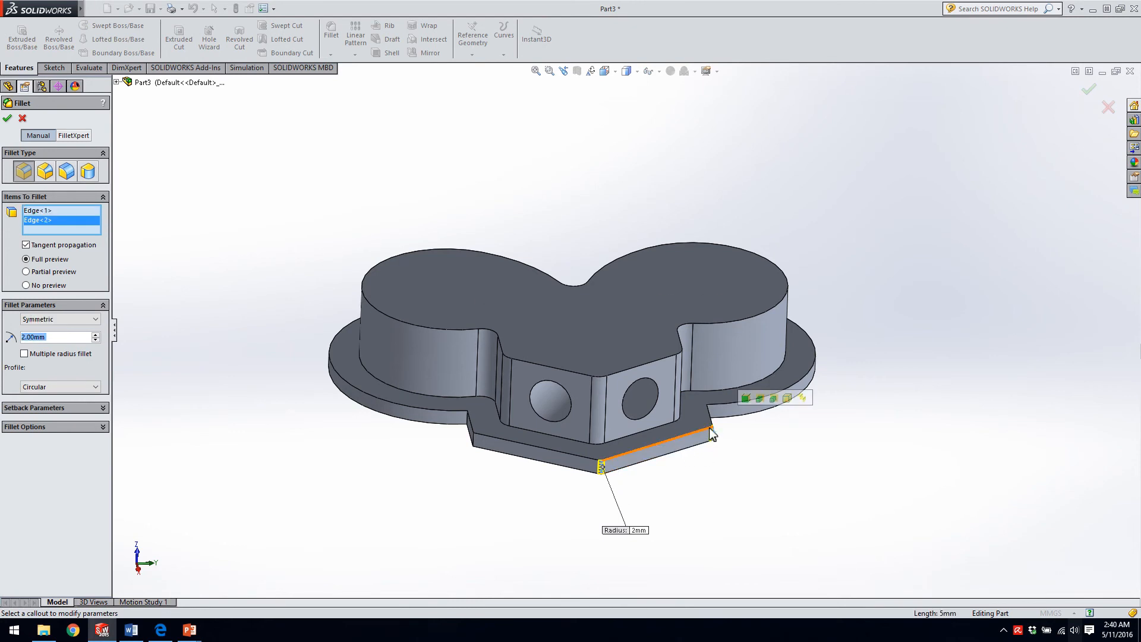
left_click(749, 399)
key("Return")
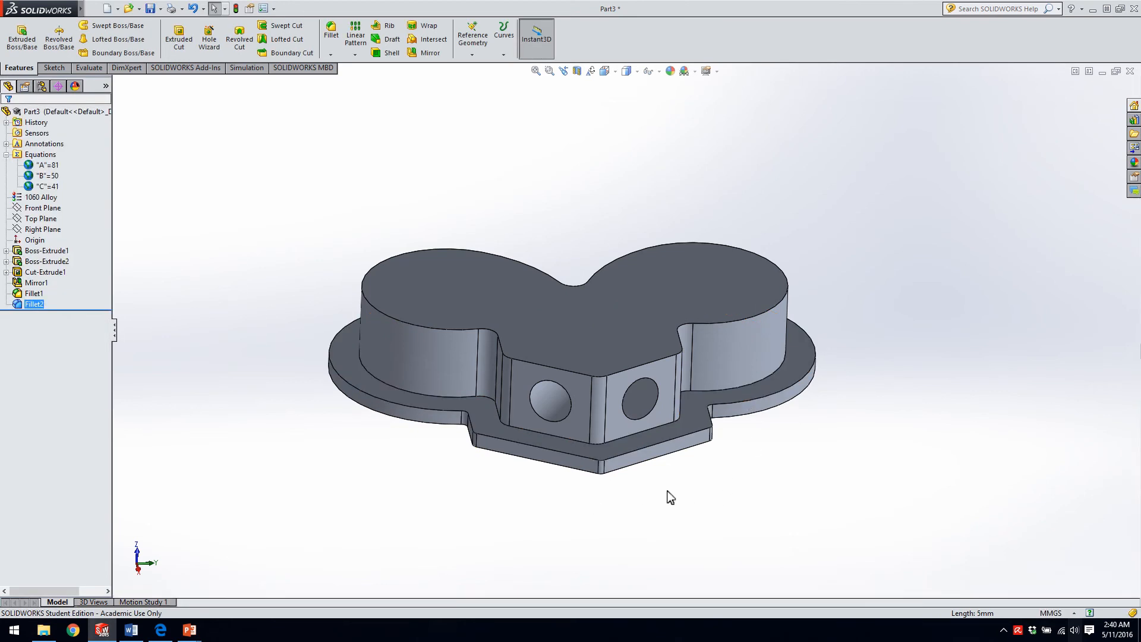
Start an angle-distance chamfer with full preview and select the curved edges around the two lobes of the top face.
left_click(331, 54)
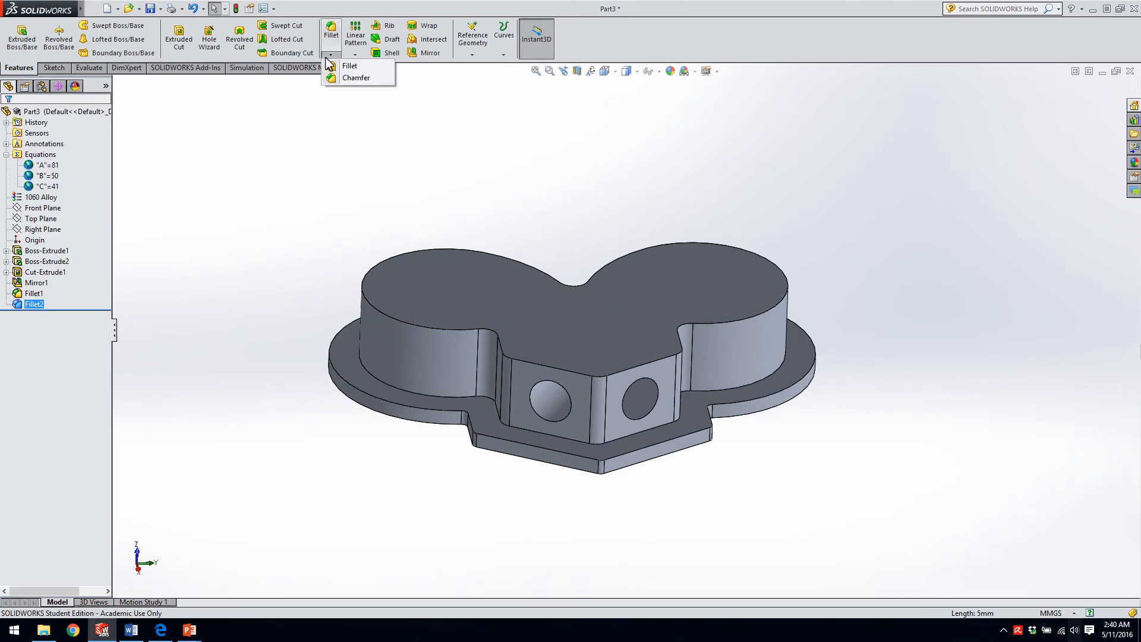
left_click(350, 78)
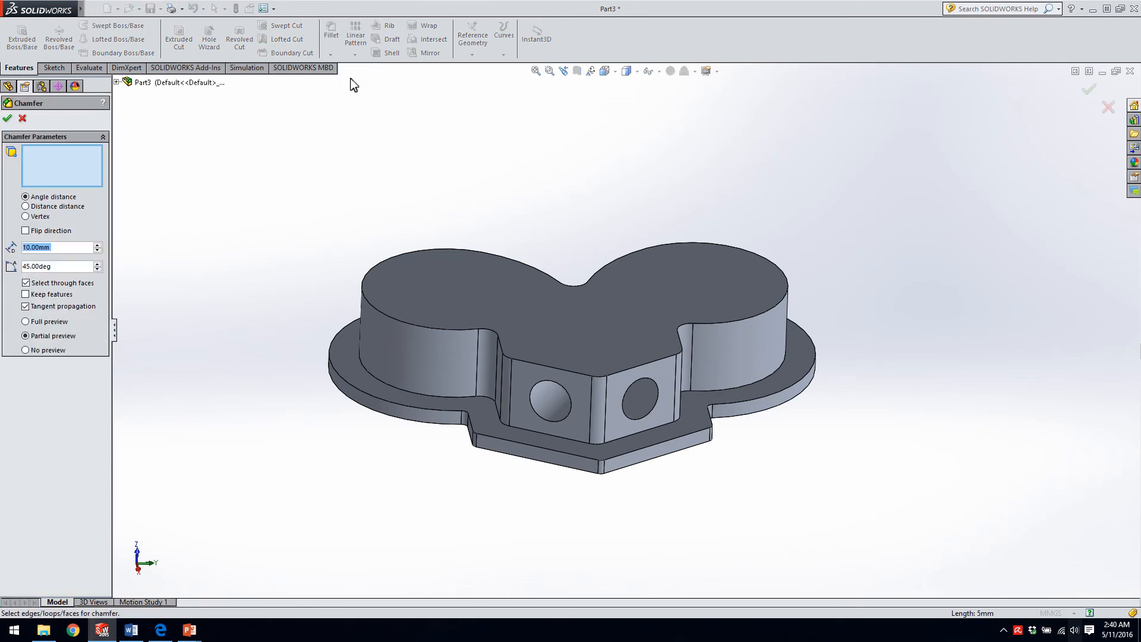
left_click(721, 322)
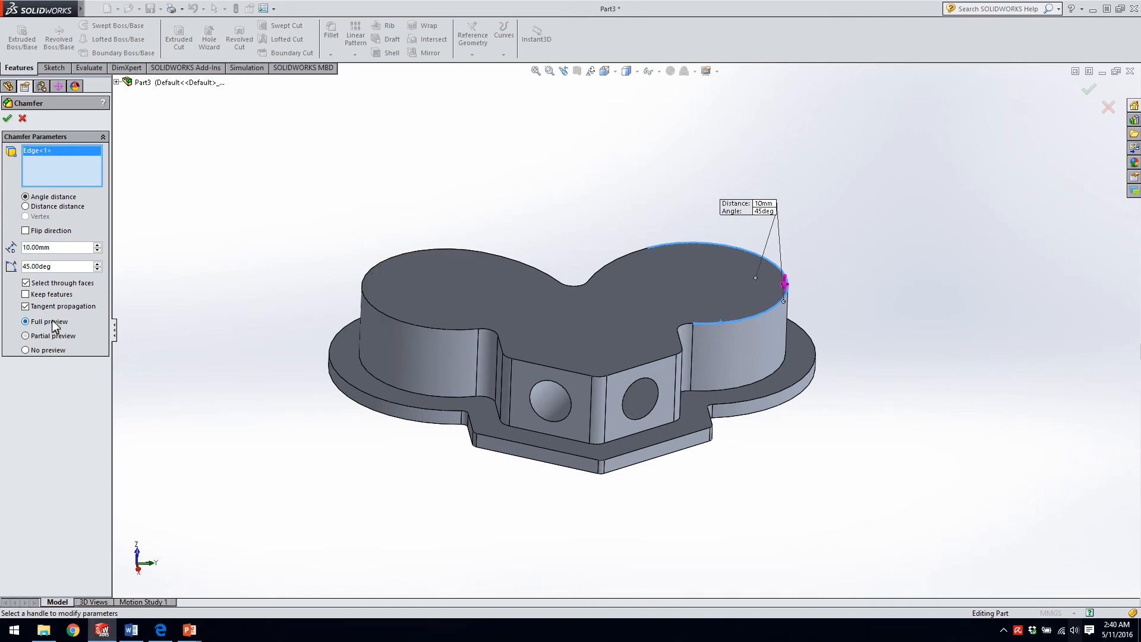
left_click(684, 329)
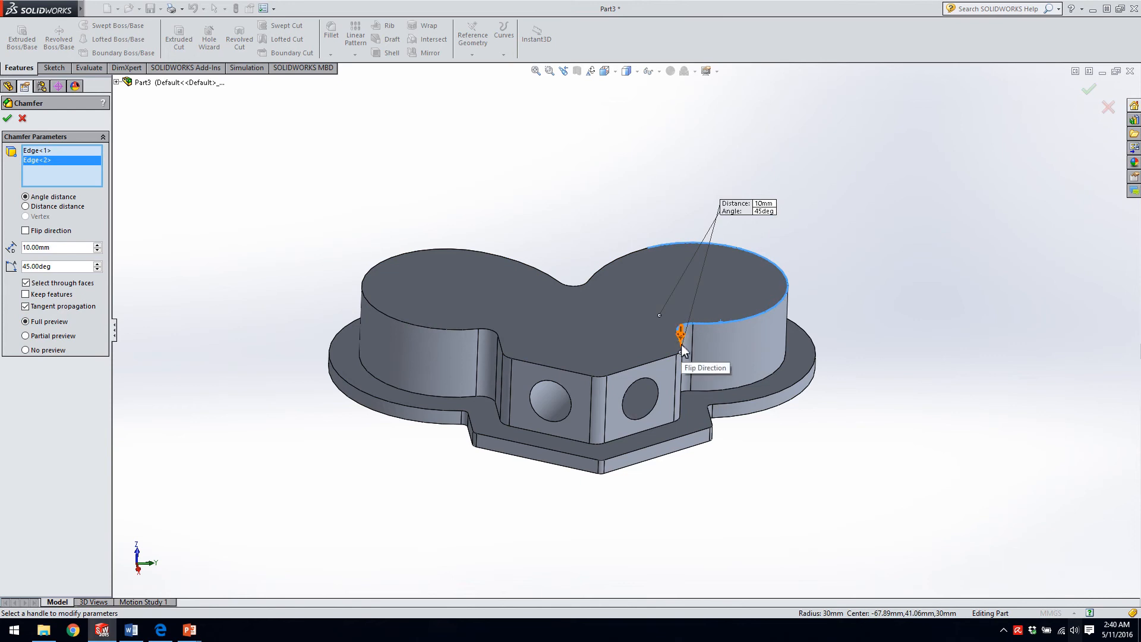
left_click(632, 255)
left_click(584, 284)
left_click(554, 281)
left_click(453, 249)
left_click(493, 329)
left_click(510, 352)
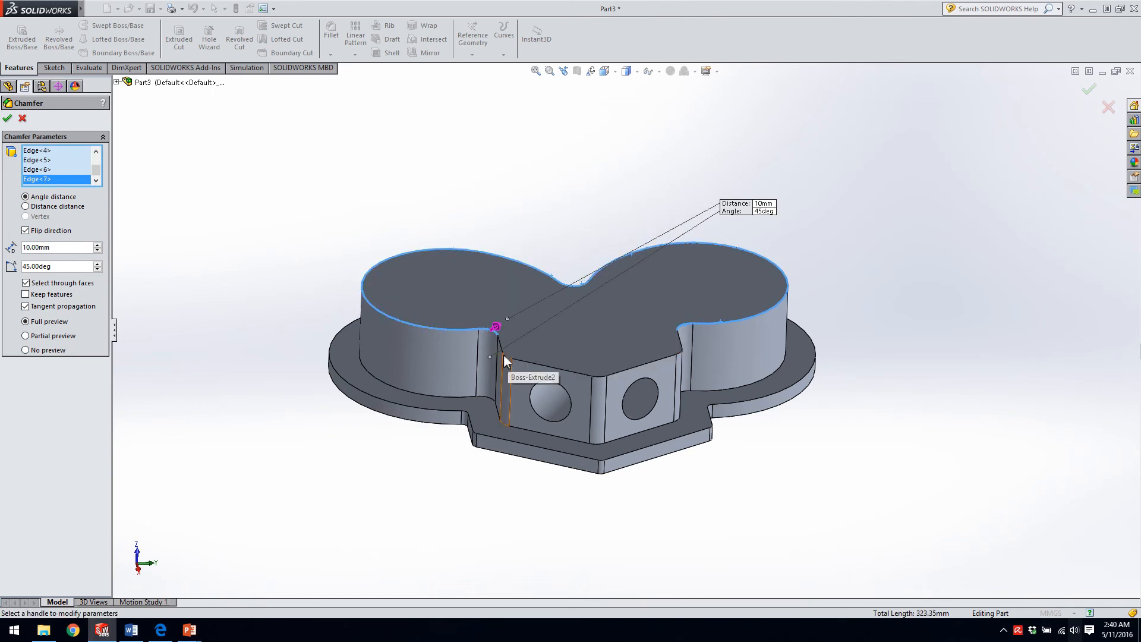
Add the remaining straight and corner edges around the top face's pointed front section to the chamfer selection.
left_click(506, 355)
left_click(532, 364)
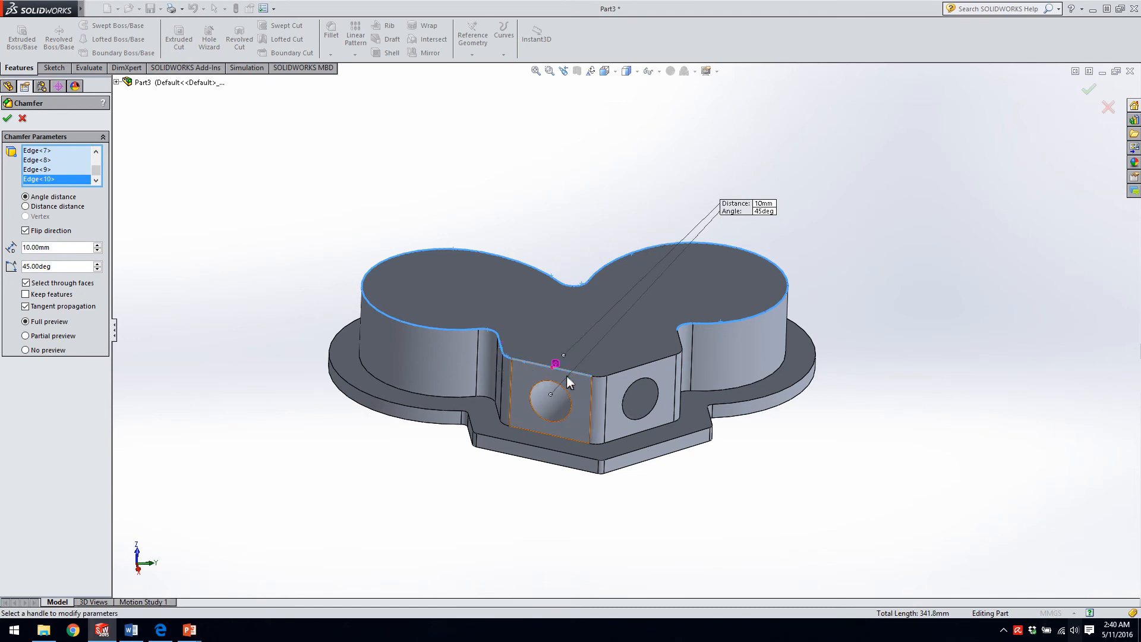
left_click(599, 377)
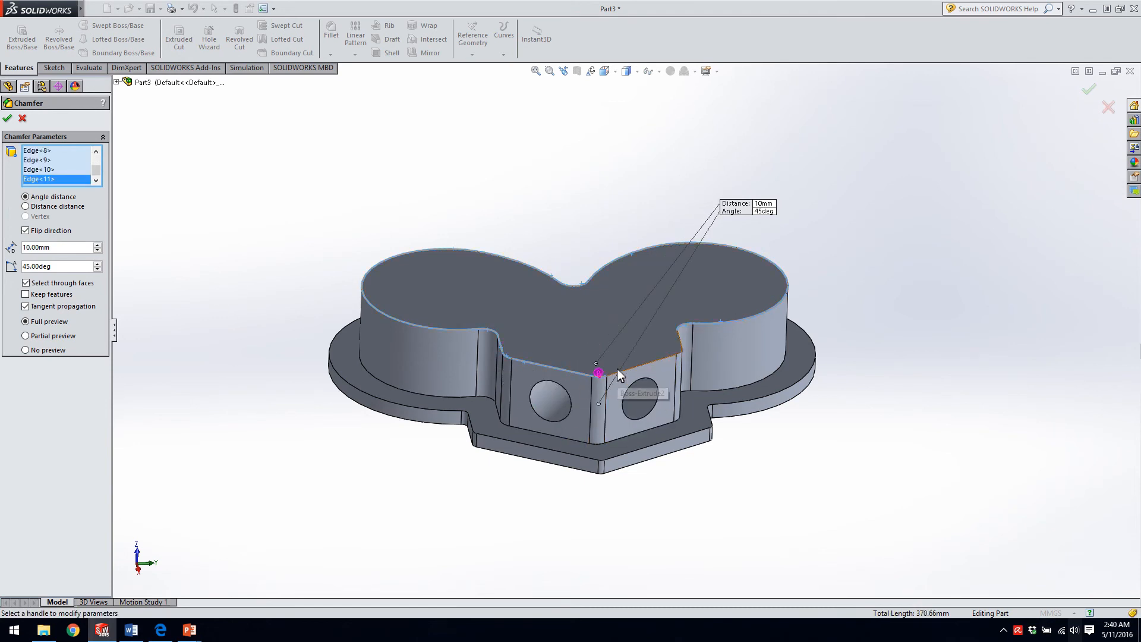
left_click(616, 371)
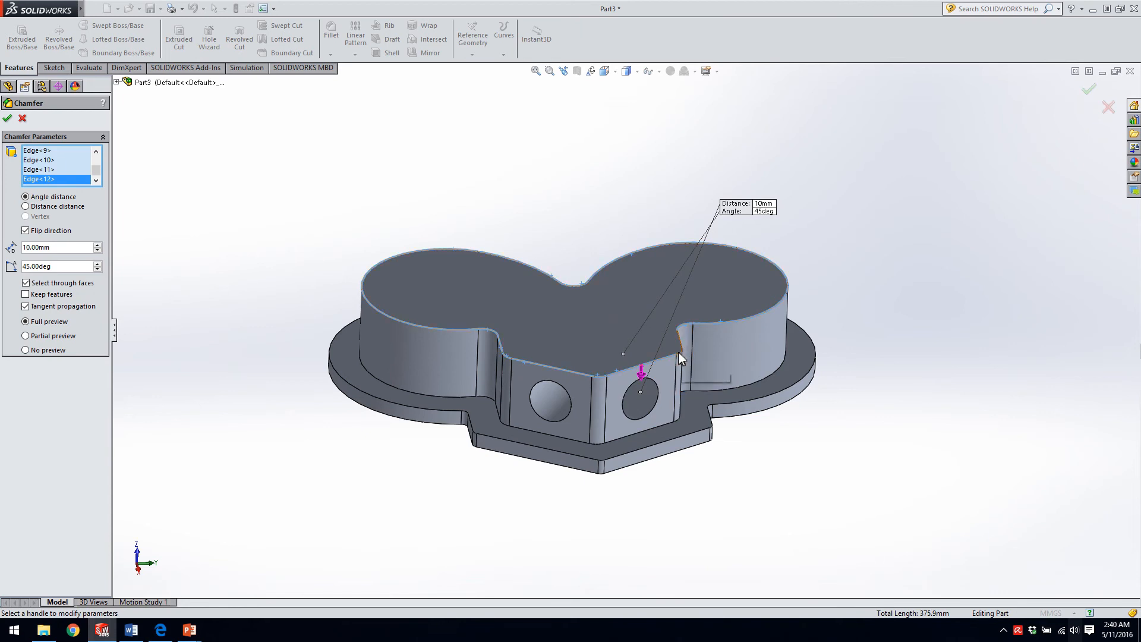
left_click(679, 352)
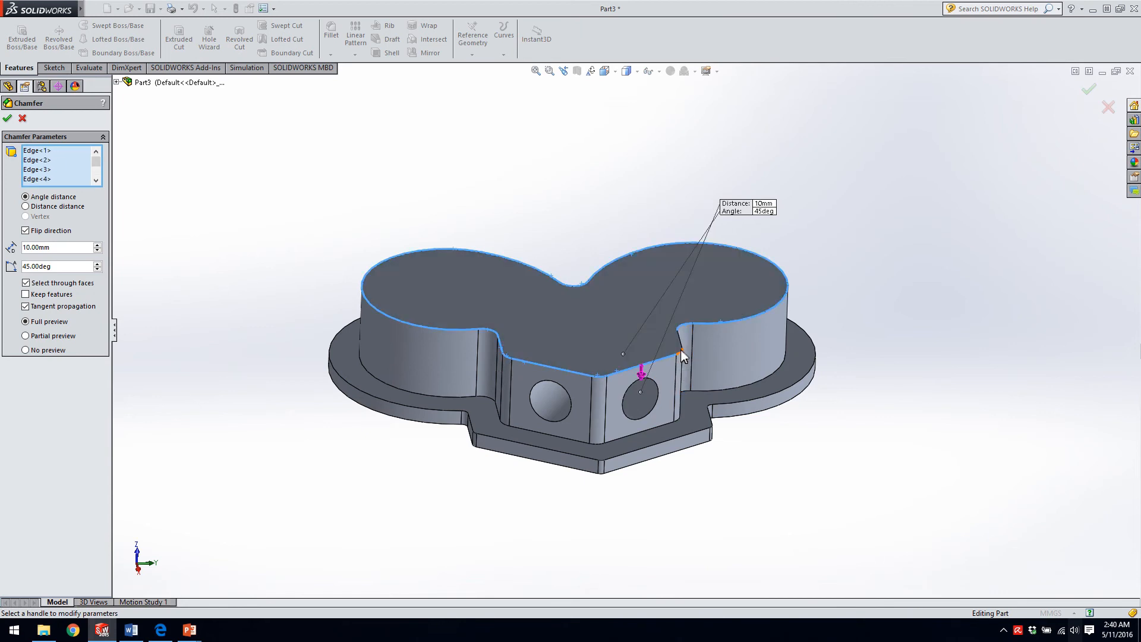
left_click(681, 352)
left_click(681, 342)
left_click(680, 341)
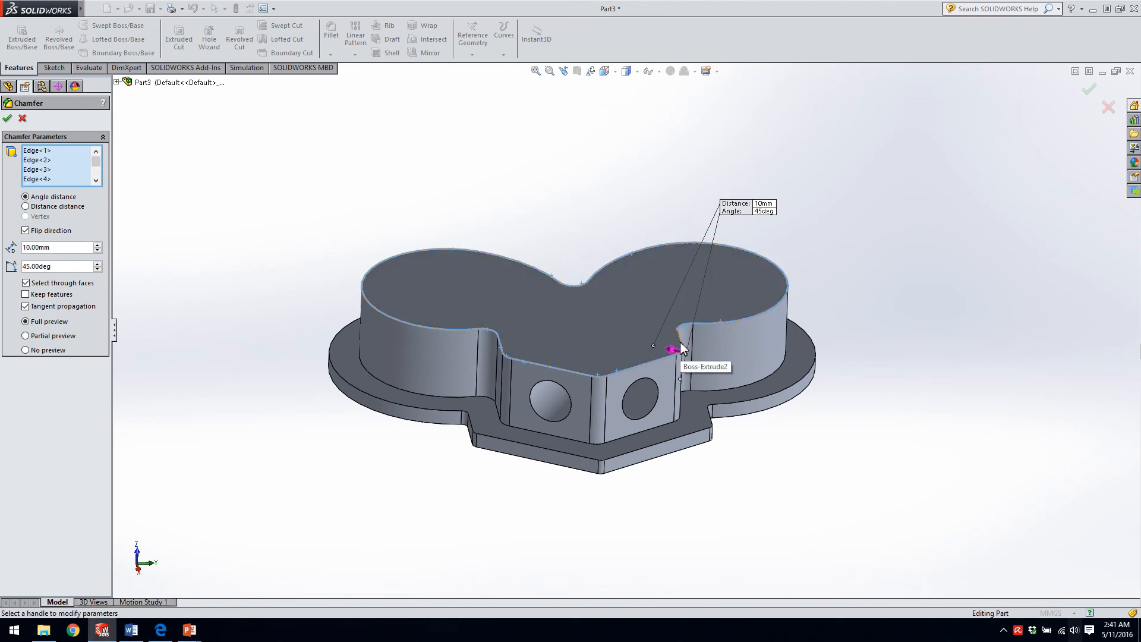
left_click(682, 343)
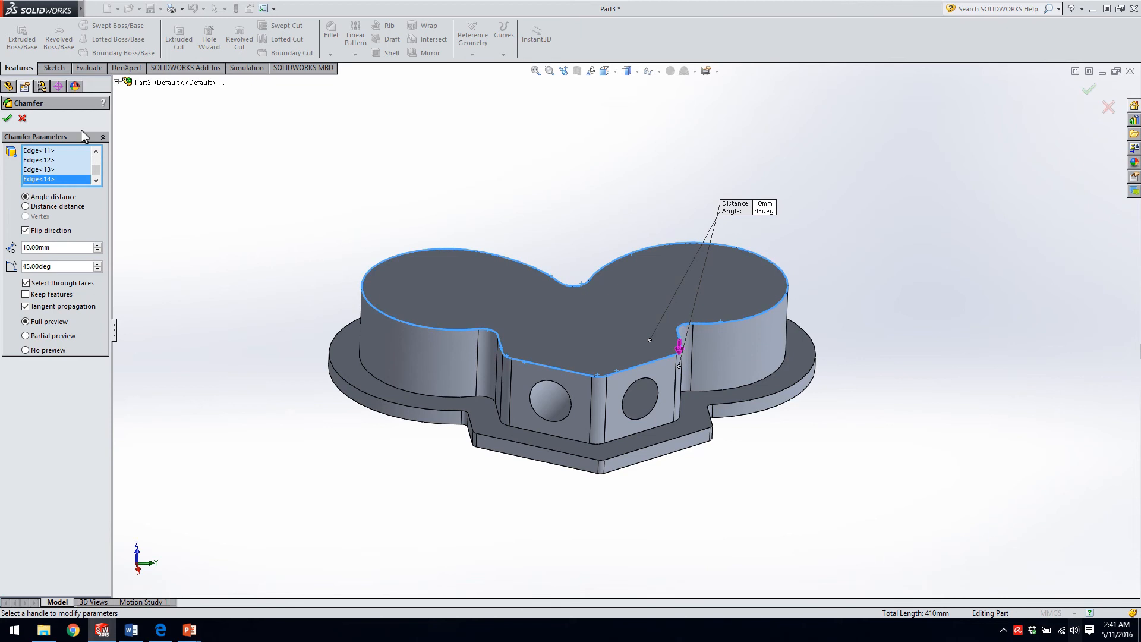
Set the chamfer distance to 2 mm and its angle to 30 degrees.
left_click(54, 248)
type("2")
key("Return")
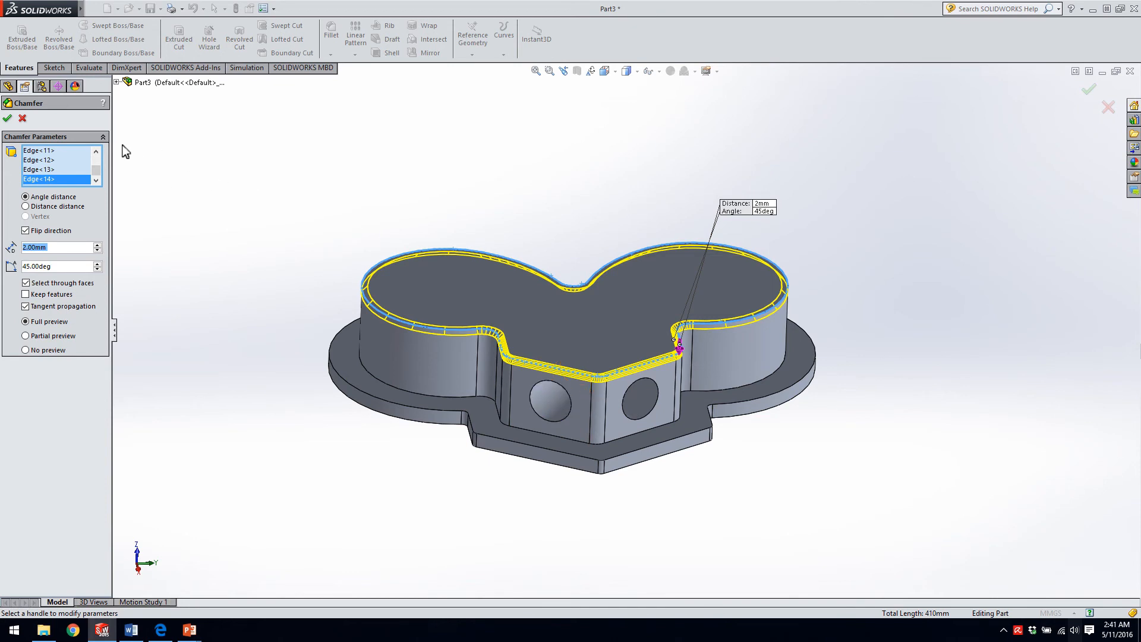
key("Tab")
type("30")
key("Return")
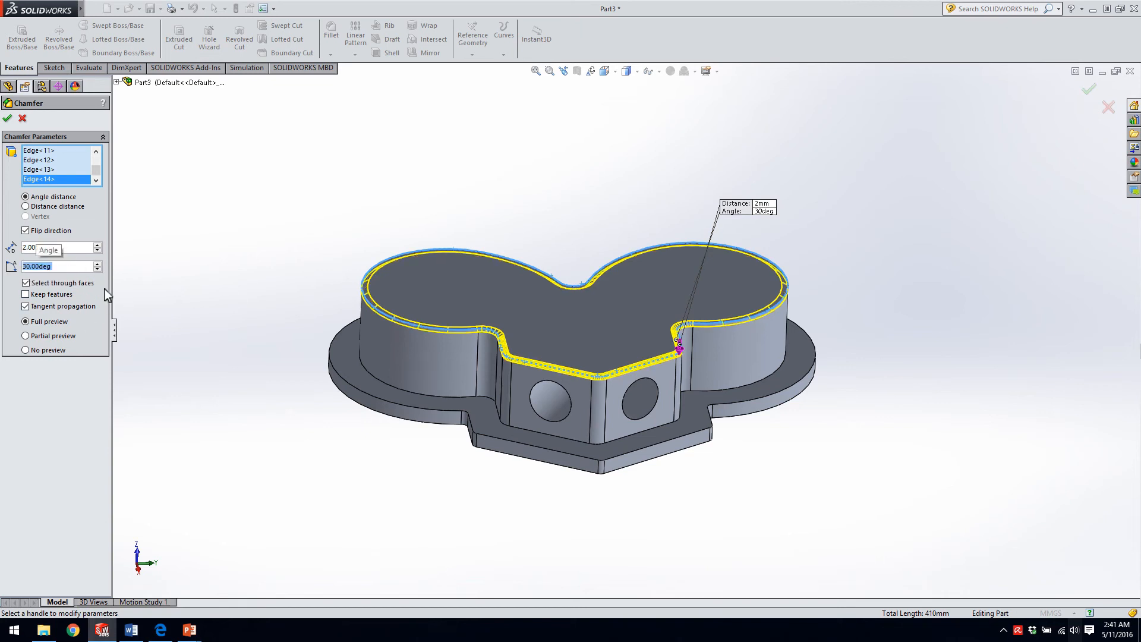
Try a 5-degree chamfer angle and compare the preview with the direction flipped and unflipped.
left_click(26, 231)
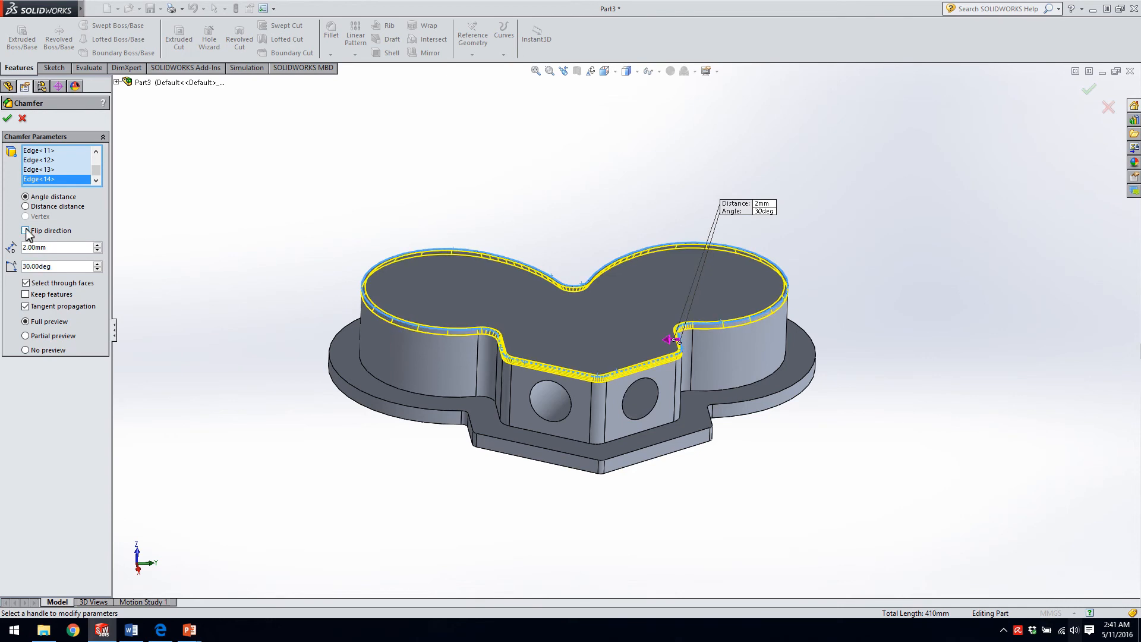
left_click(59, 265)
type("5")
key("Return")
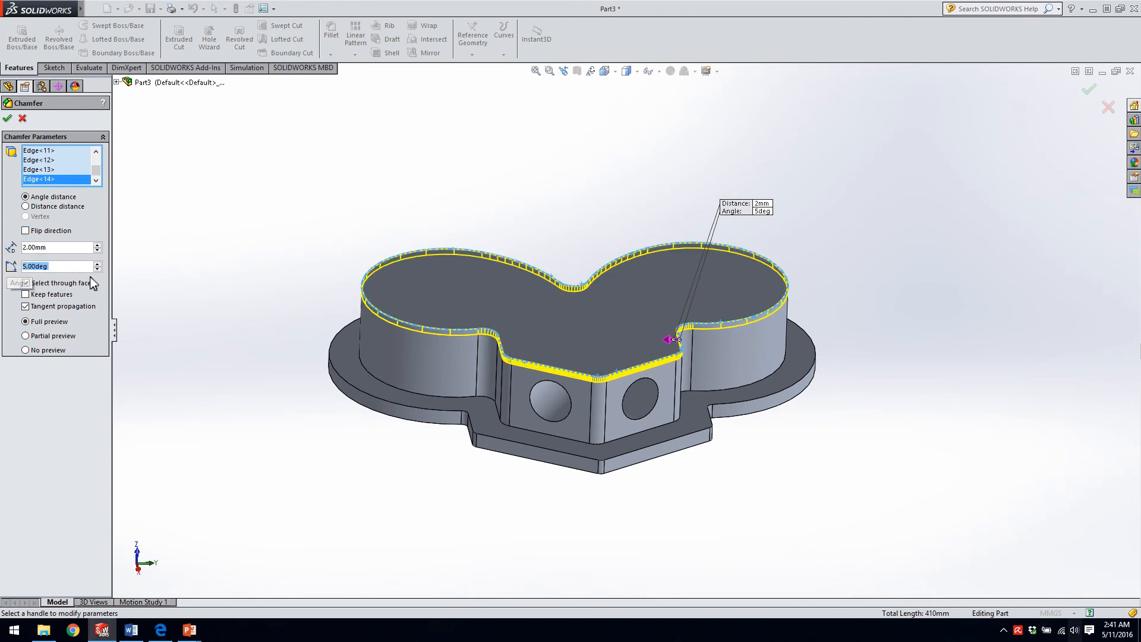
left_click(26, 231)
left_click(26, 231)
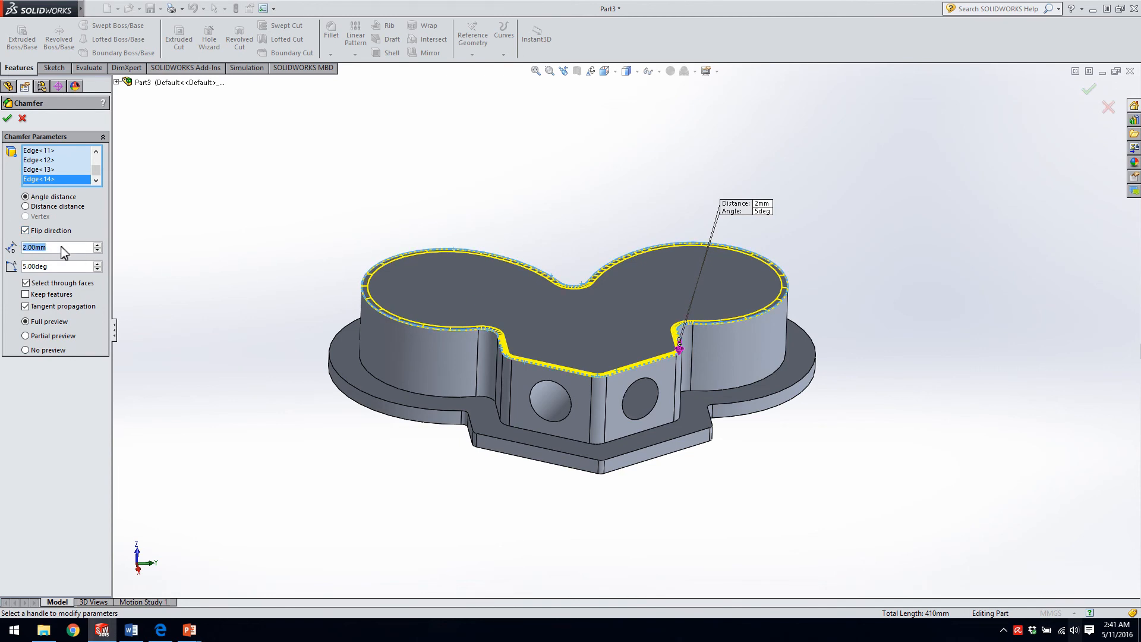
Try a 10 mm chamfer distance and compare both flip directions in the preview.
type("10")
key("Return")
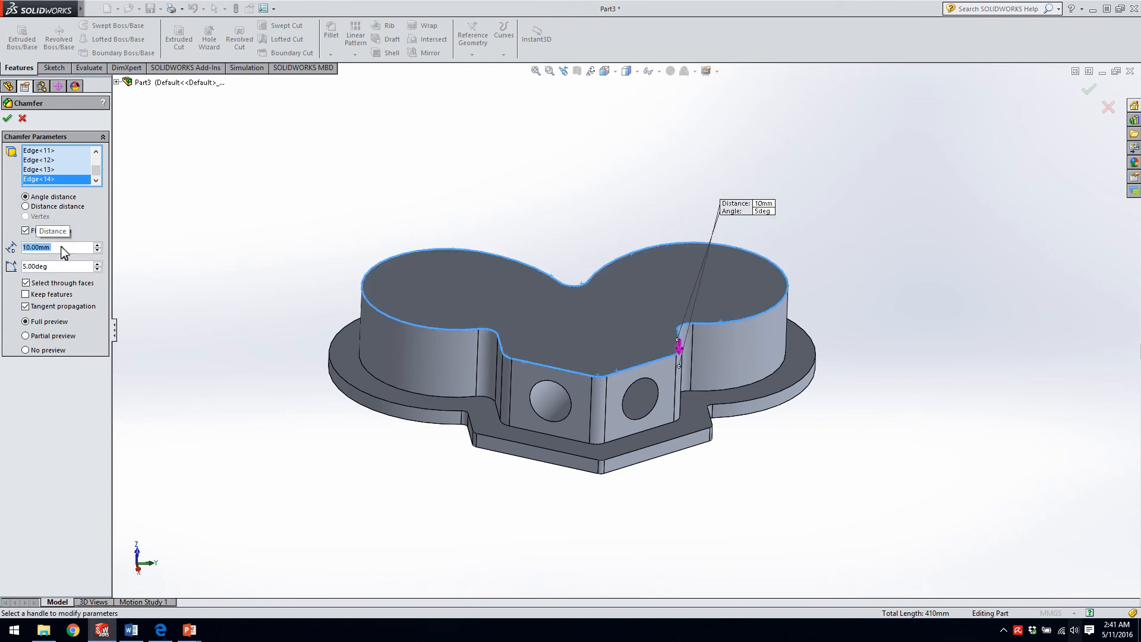
left_click(25, 231)
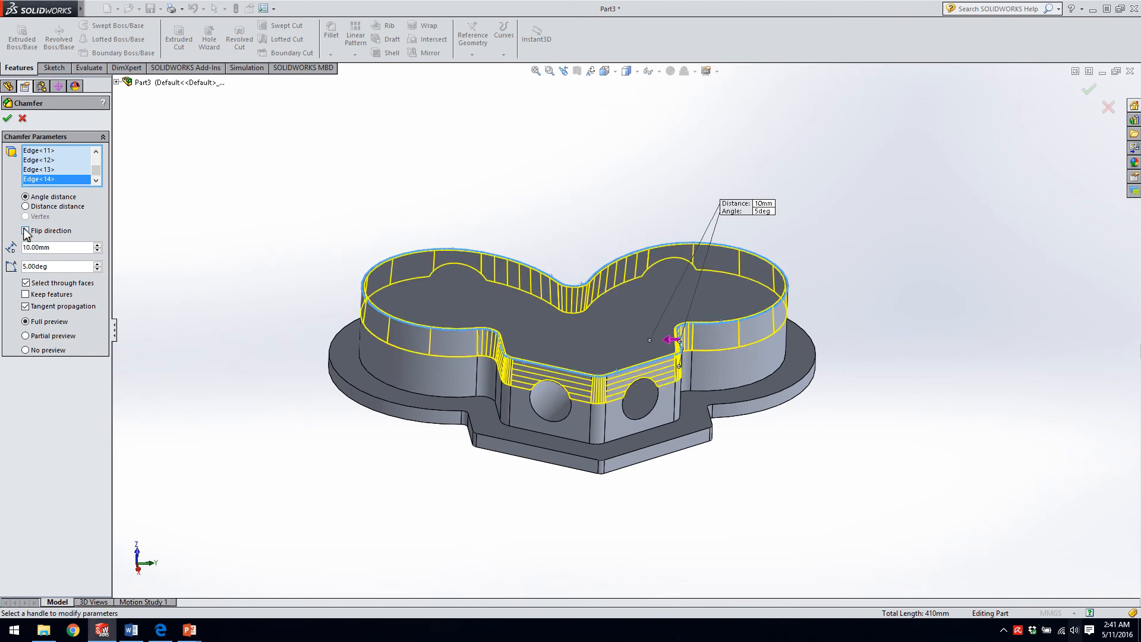
left_click(25, 230)
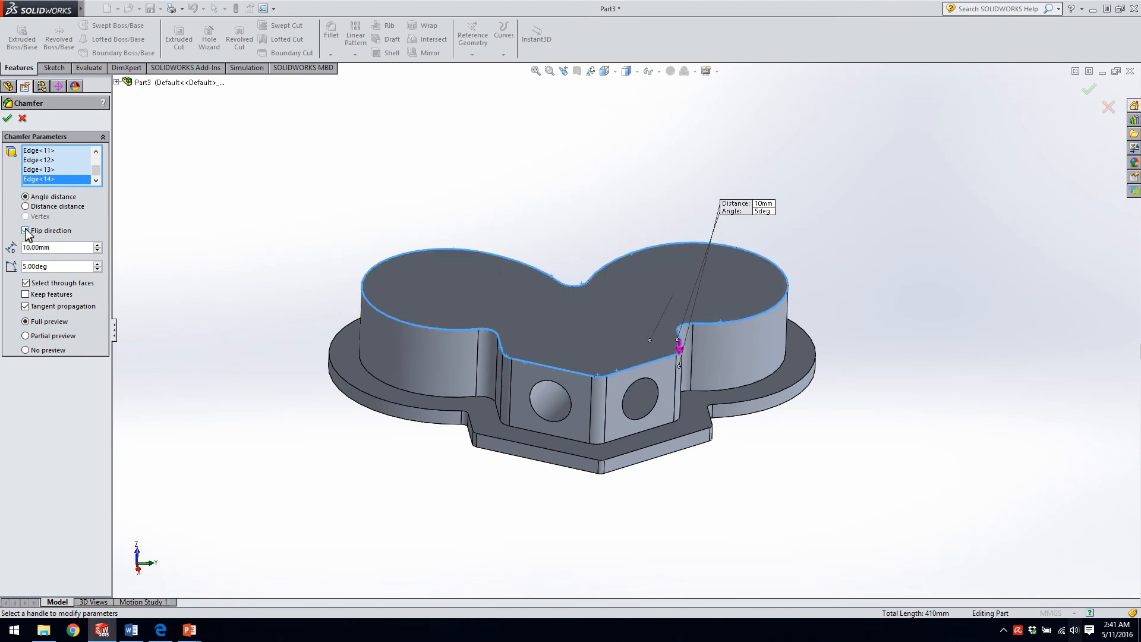
Set the top-edge chamfer to a 30-degree angle and 3 mm distance with flip direction on, and accept it.
double_click(67, 268)
type("30")
key("Return")
left_click(25, 230)
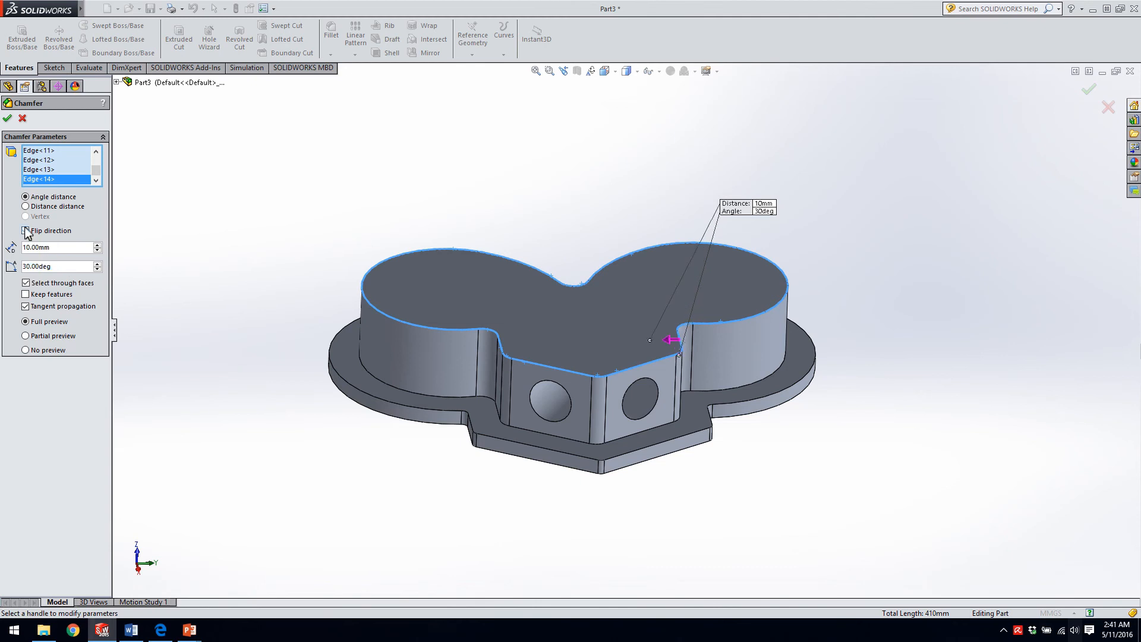
left_click(26, 231)
double_click(58, 254)
type("3")
key("Return")
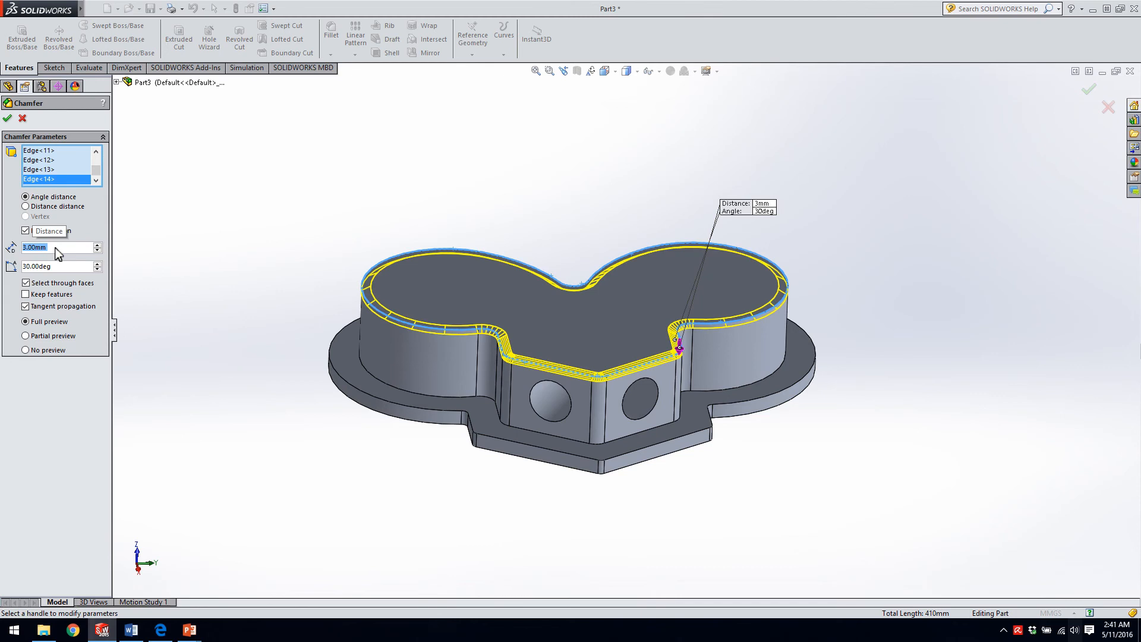
left_click(7, 118)
middle_click_drag(355, 332, 598, 411)
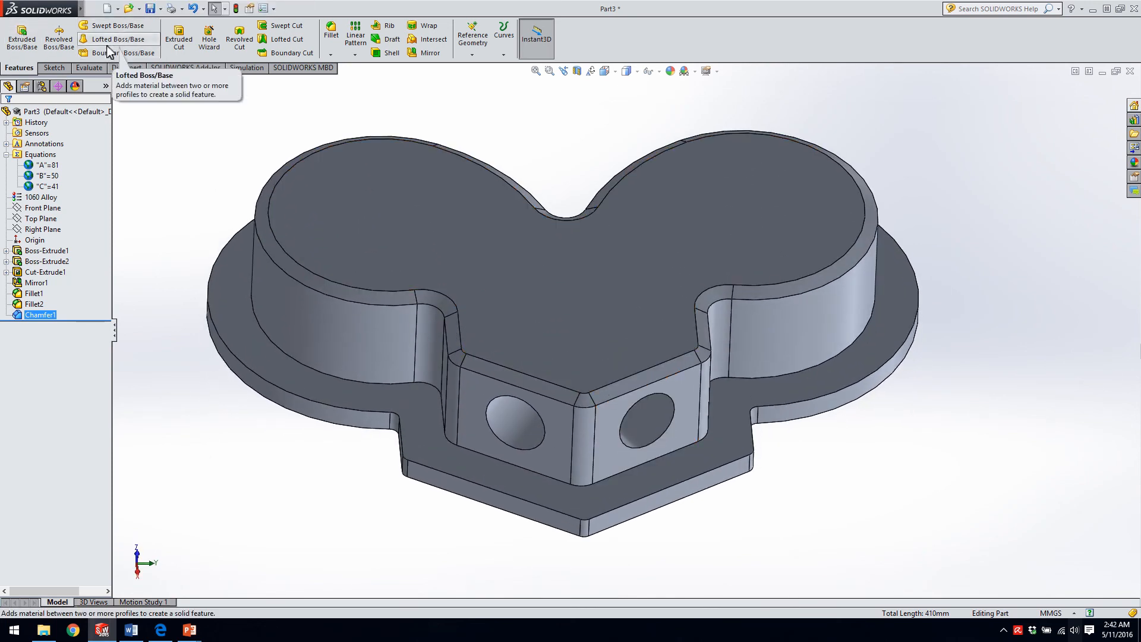
left_click(190, 164)
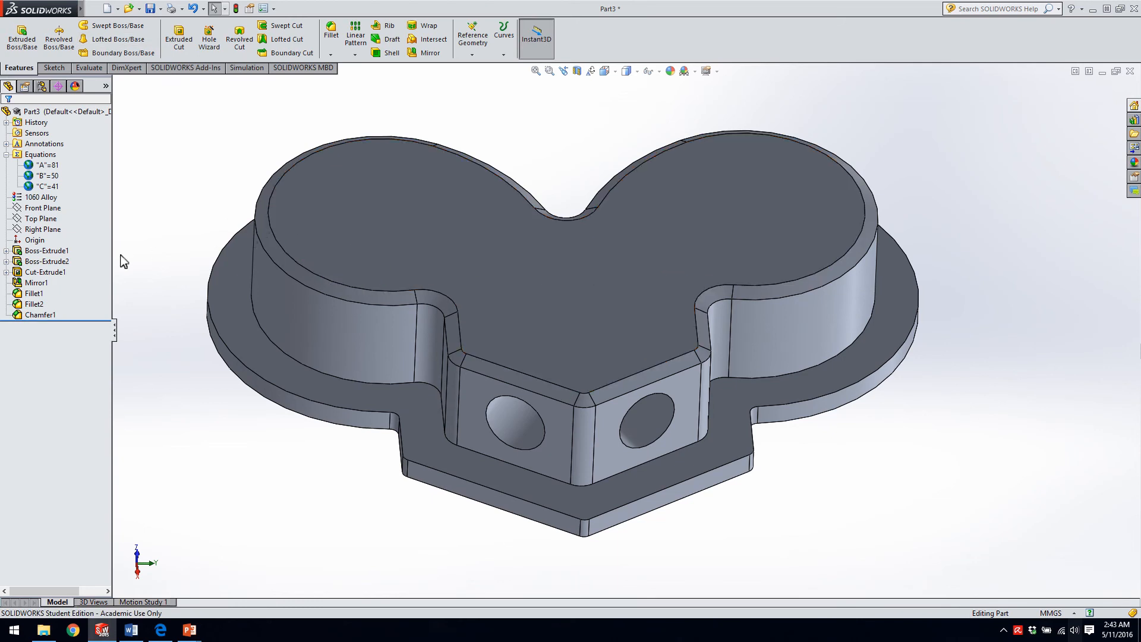
Edit the Cut-Extrude1 hole to end with Offset From Surface, using the opposite lobe's curved outer face as reference.
left_click(46, 272)
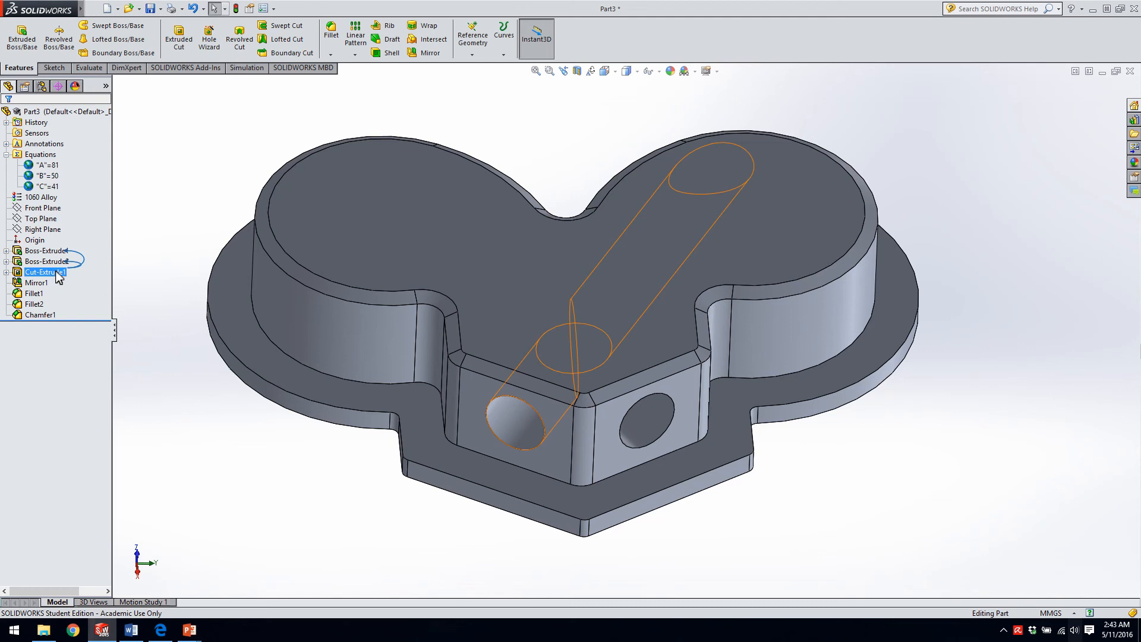
right_click(57, 272)
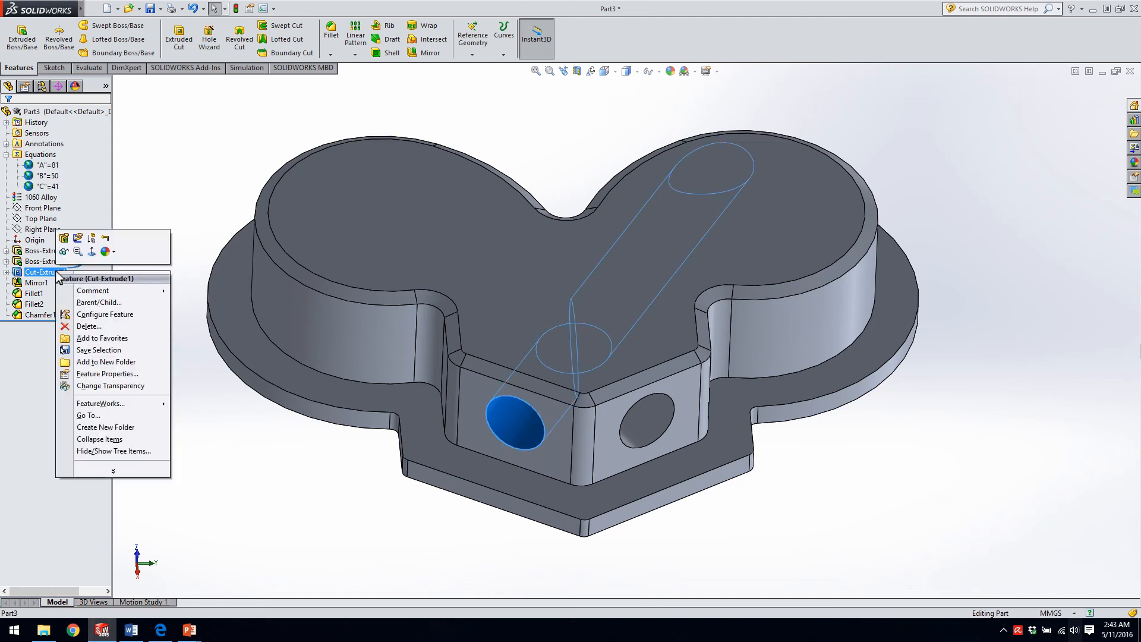
left_click(64, 238)
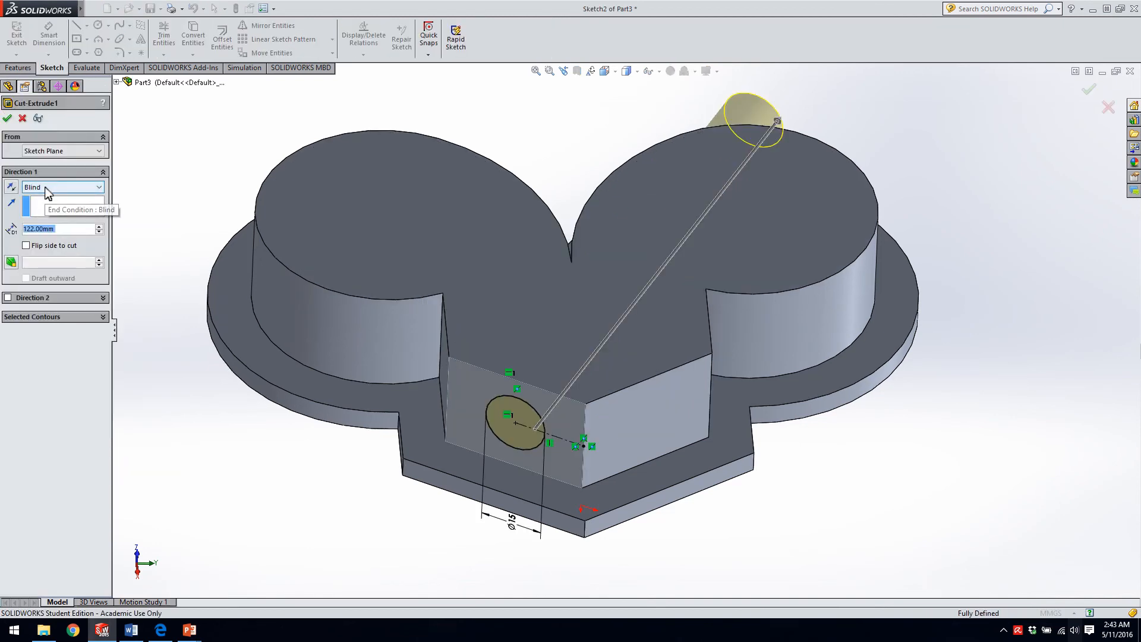
left_click(50, 188)
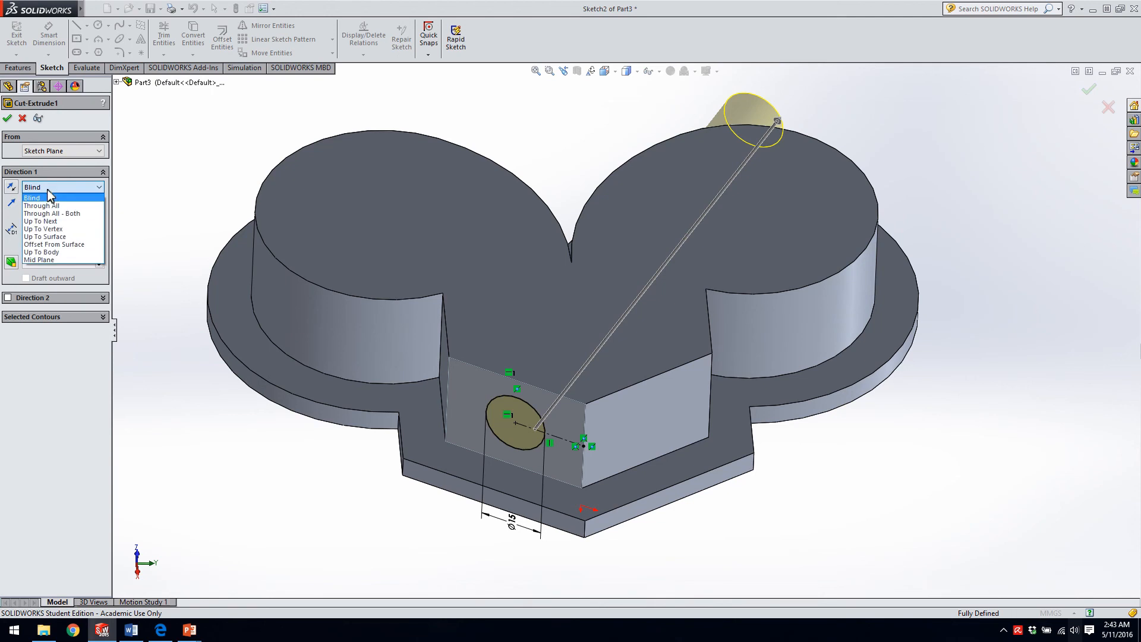
left_click(55, 244)
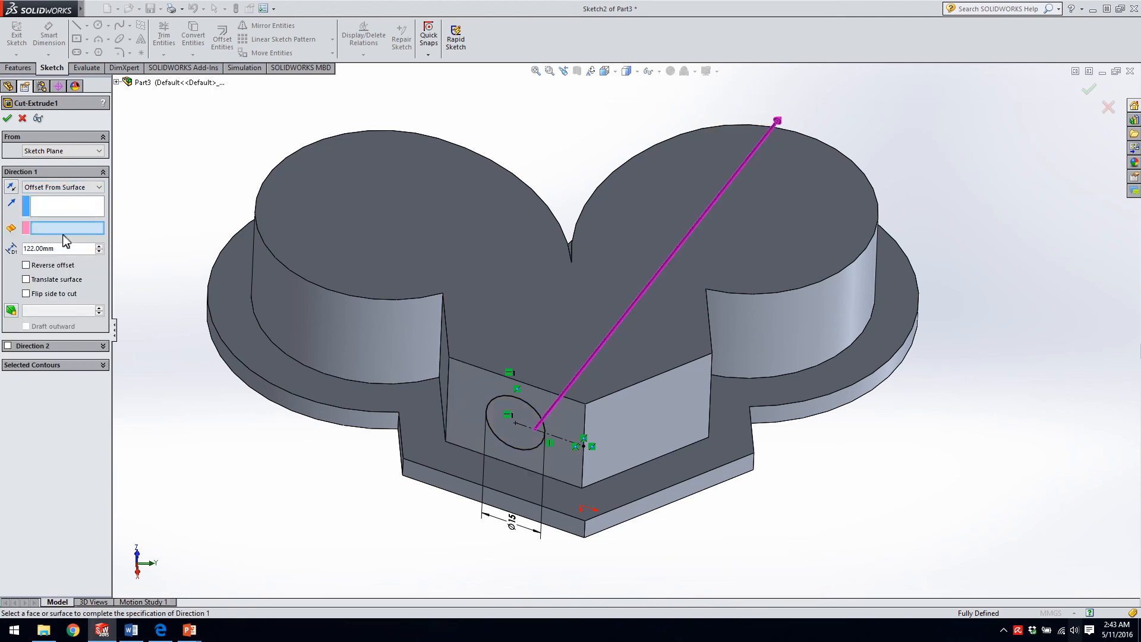
middle_click_drag(816, 157, 847, 418)
scroll(858, 274, "up", 1)
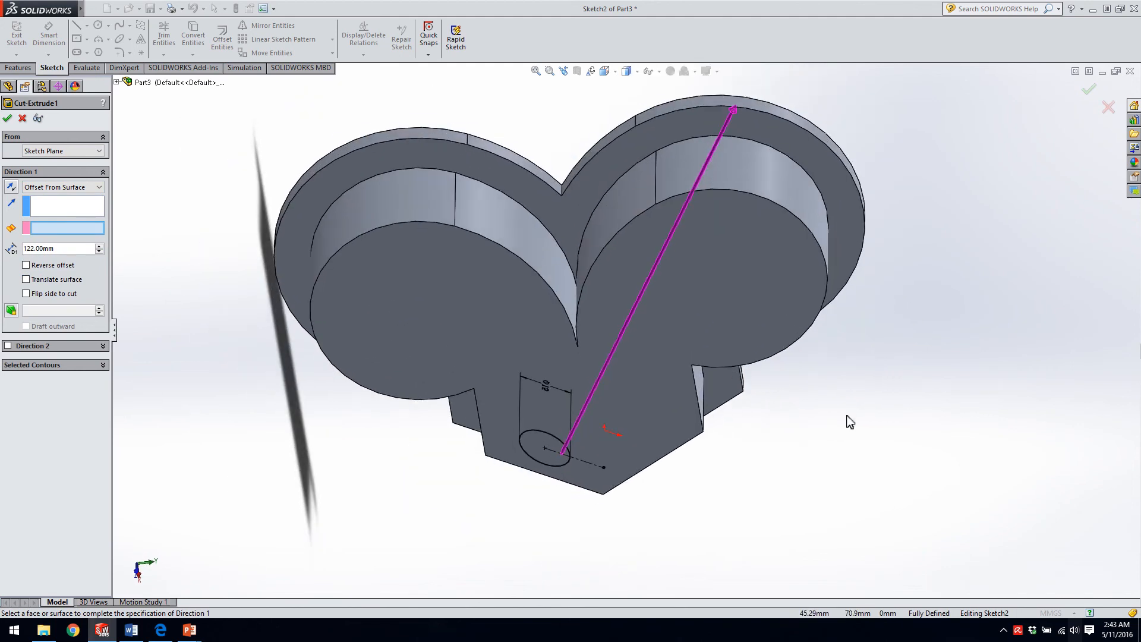
scroll(847, 417, "down", 1)
left_click(708, 133)
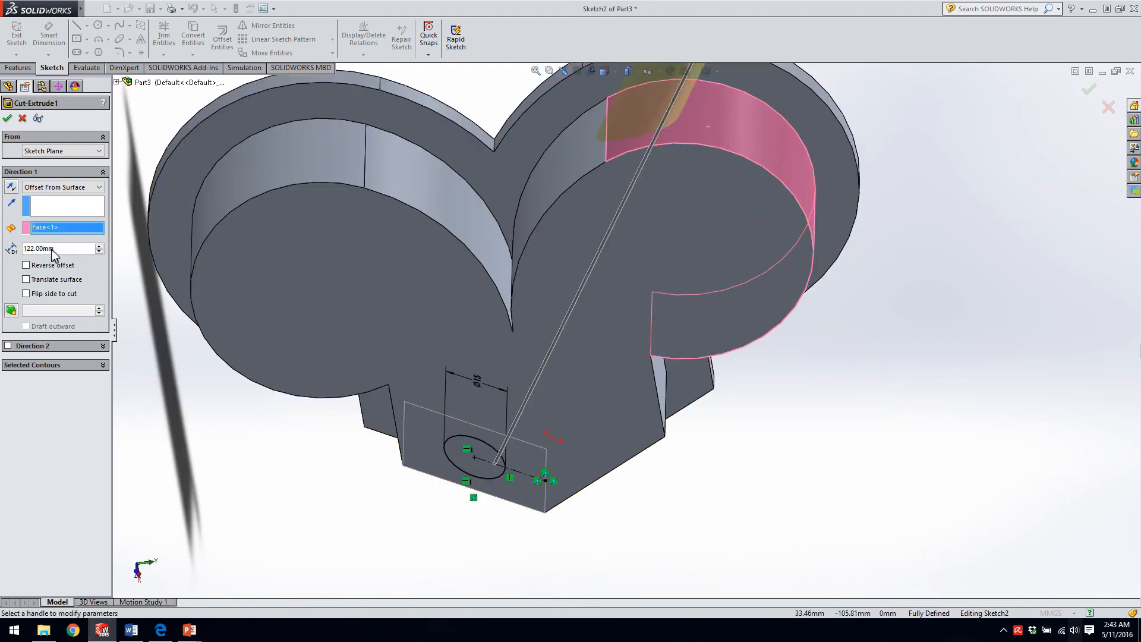
Try to apply a 5 mm surface offset to the hole cut, testing Reverse offset, and discard the feature edit.
left_click_drag(62, 252, 2, 244)
type("5")
key("Return")
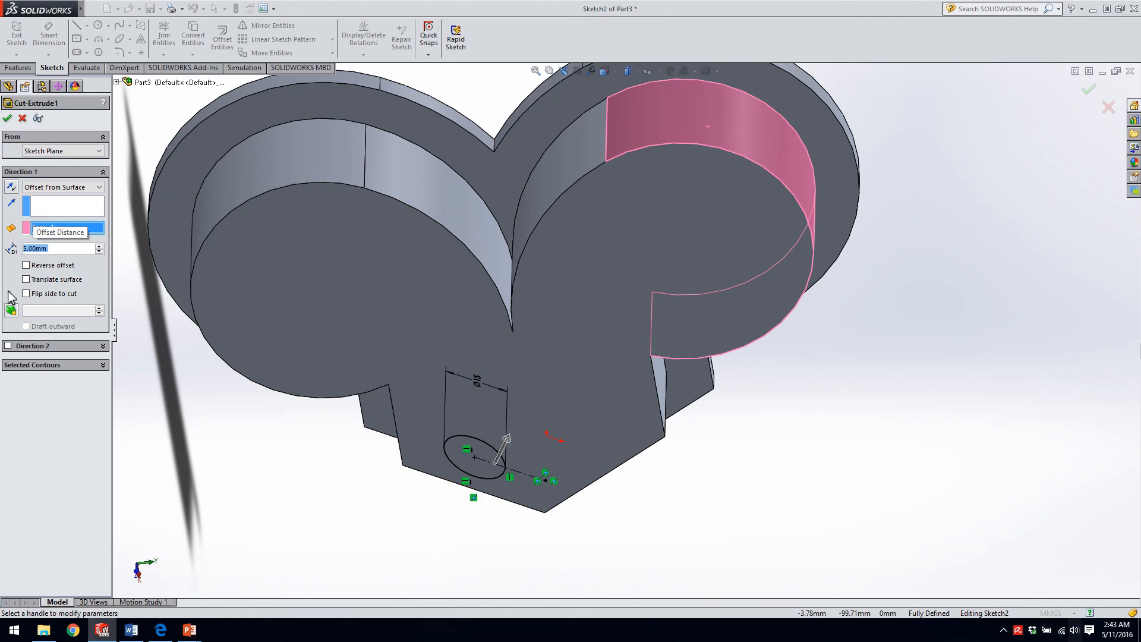
left_click(25, 266)
left_click(25, 266)
left_click(25, 266)
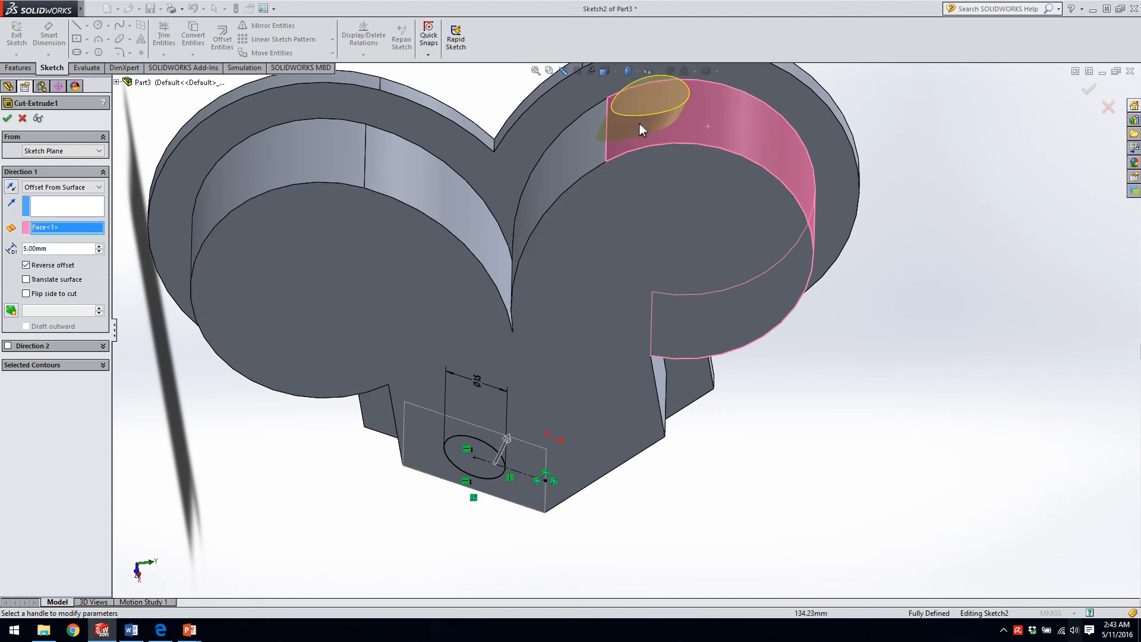
left_click(25, 265)
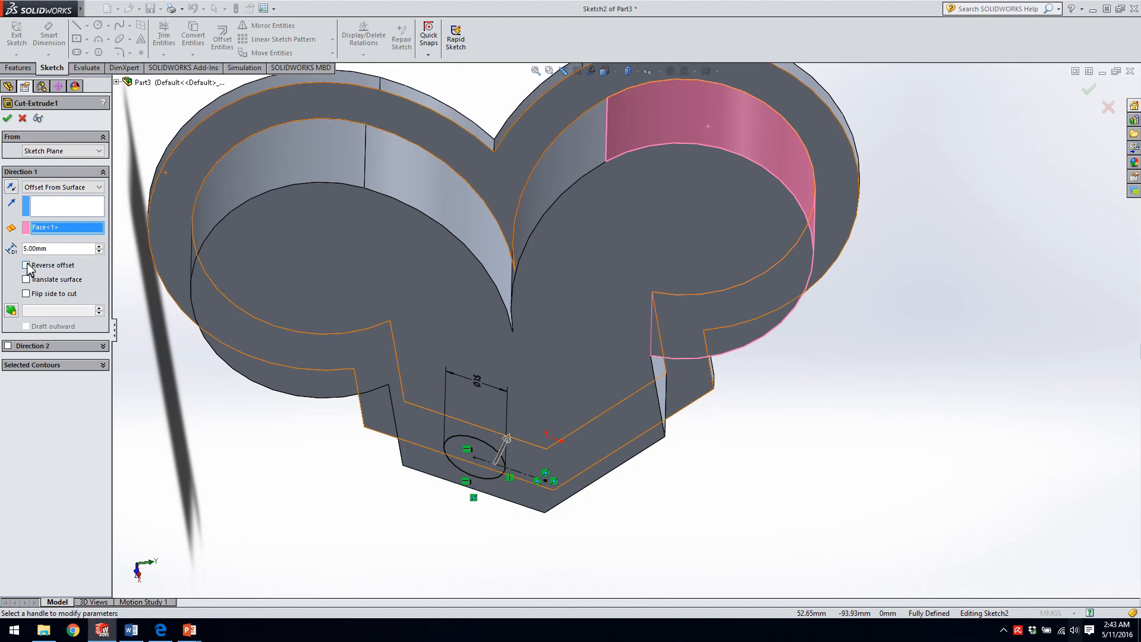
middle_click_drag(620, 300, 619, 187)
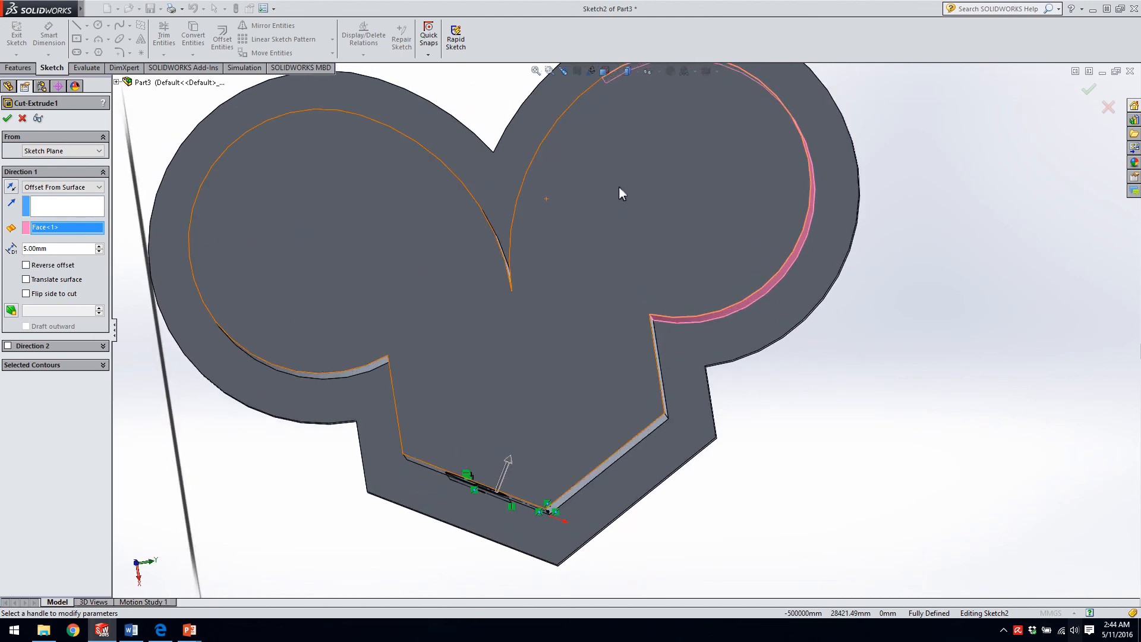
left_click(9, 118)
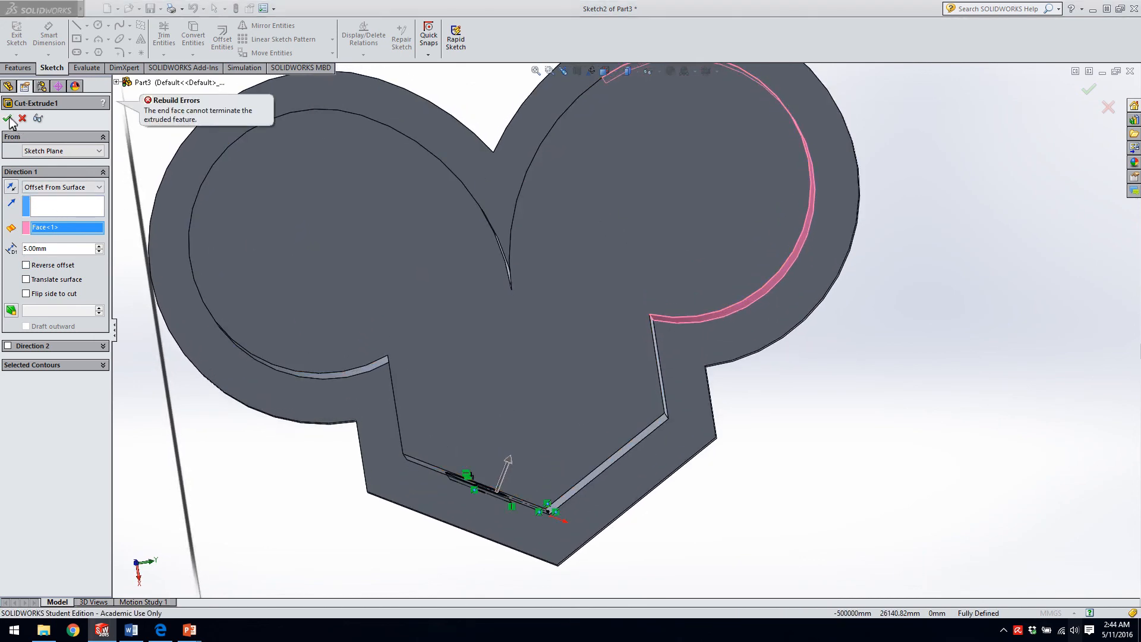
middle_click_drag(582, 316, 600, 179)
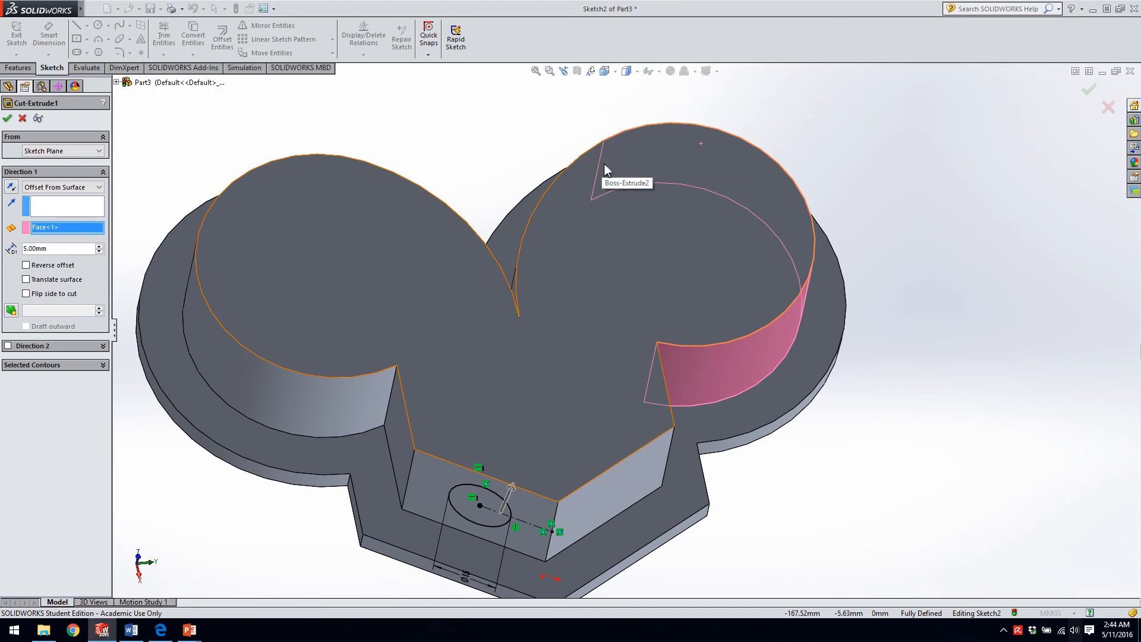
left_click(22, 119)
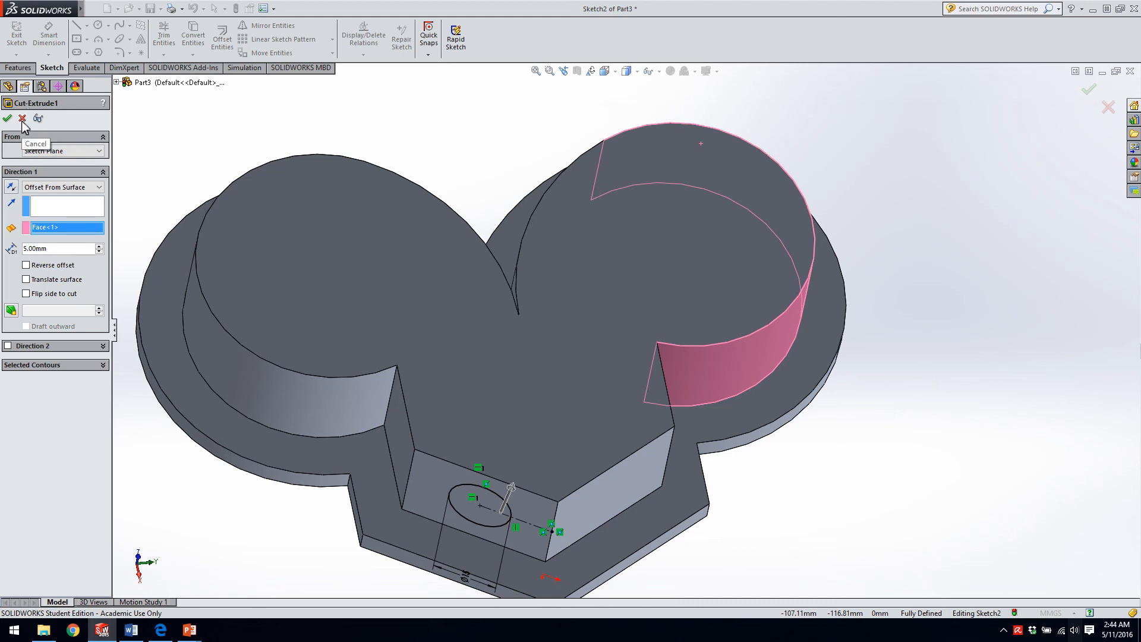
scroll(582, 539, "up", 4)
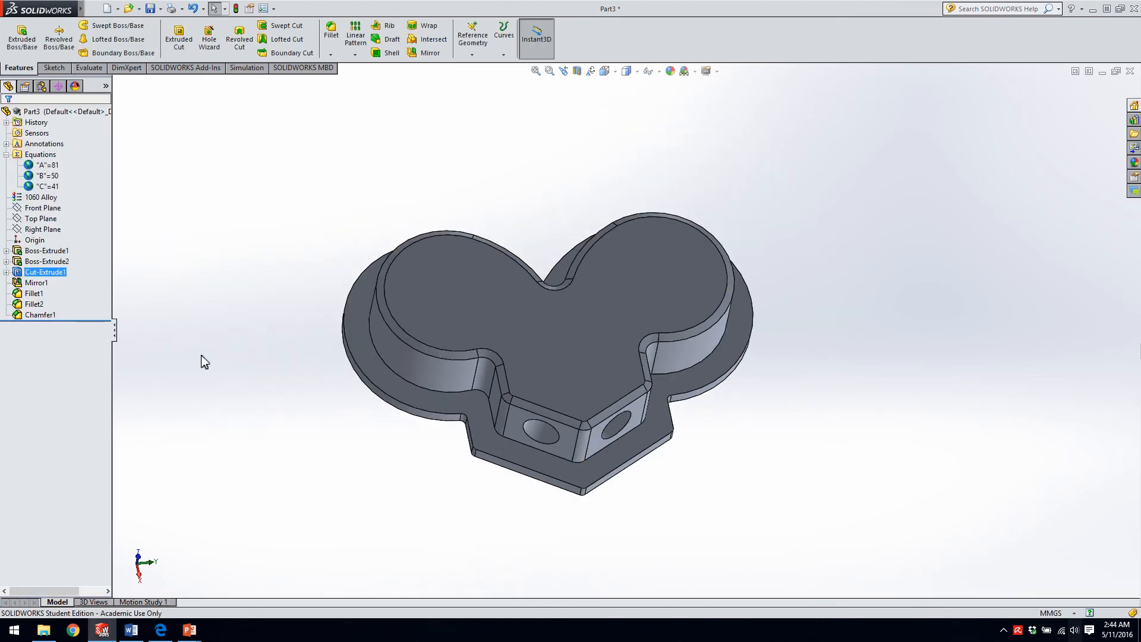
Open the Cut-Extrude1 hole sketch for editing and delete the relation aligning the circle's centre with the face's upper edge midpoint.
right_click(57, 278)
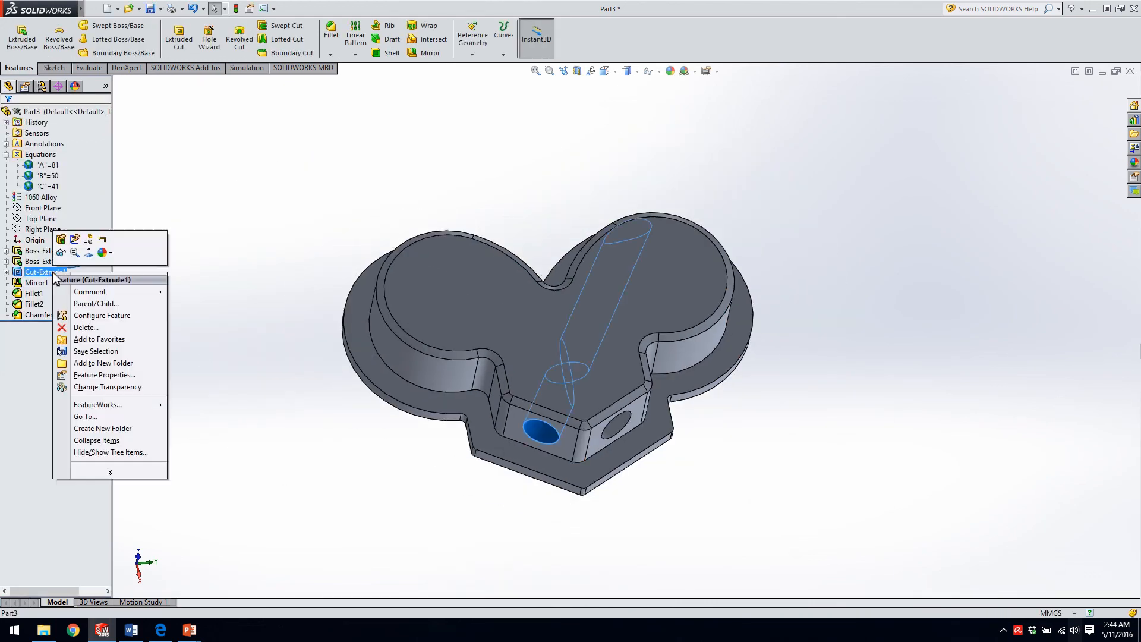
left_click(74, 241)
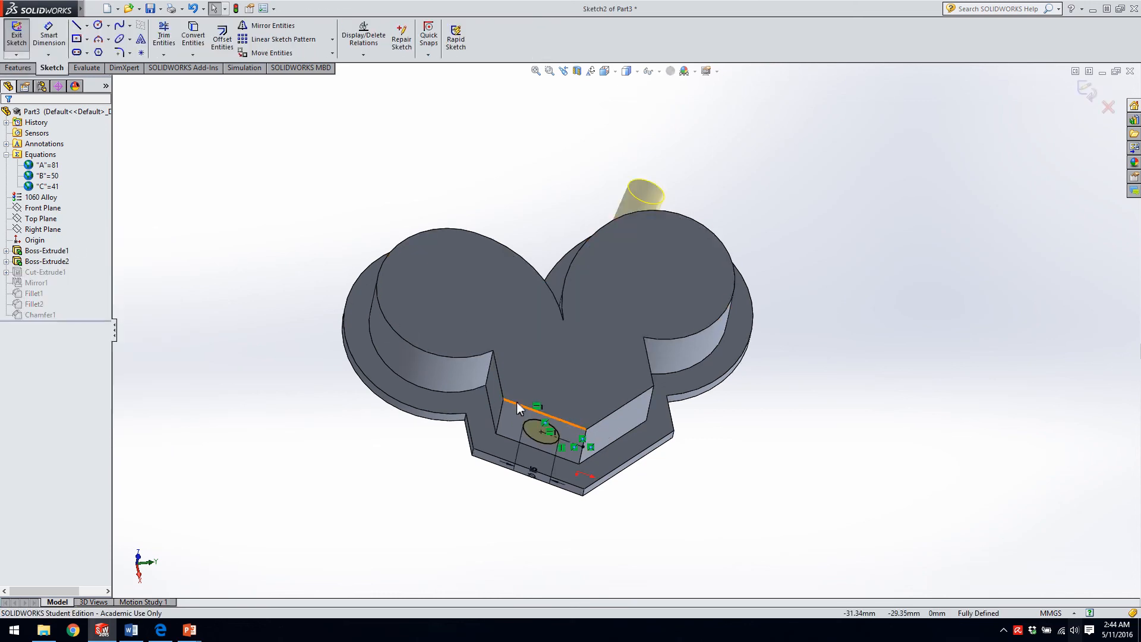
scroll(570, 442, "down", 6)
middle_click_drag(525, 377, 530, 333)
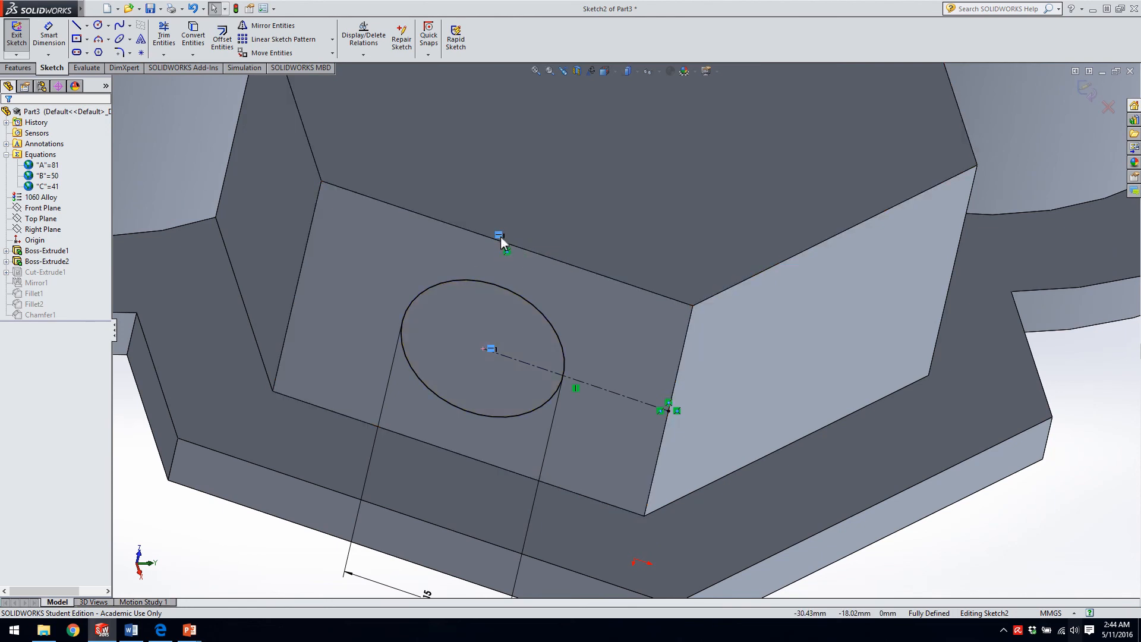
key("Delete")
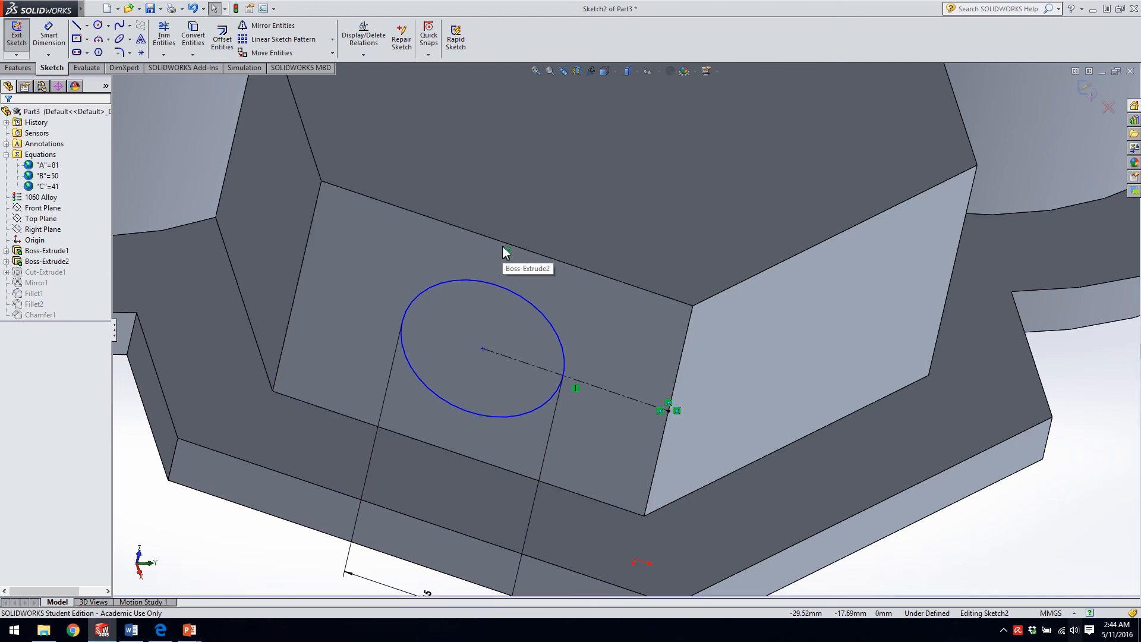
Dimension the construction line from the hole's centre to the face's side edge at 12 mm and exit the sketch.
left_click(618, 361)
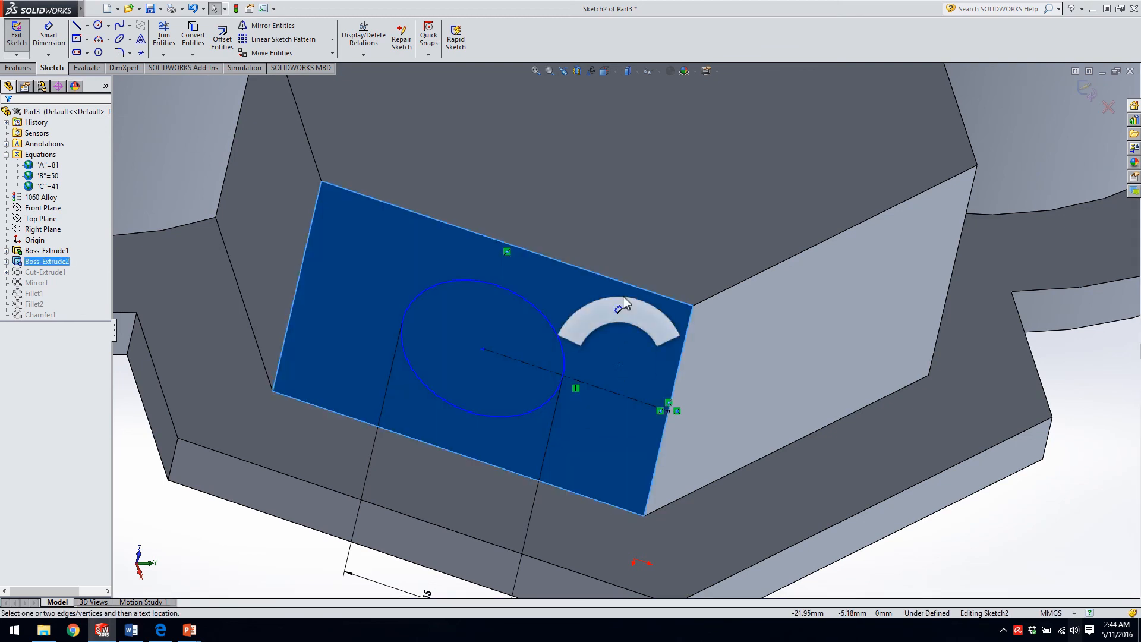
left_click(621, 318)
left_click(589, 384)
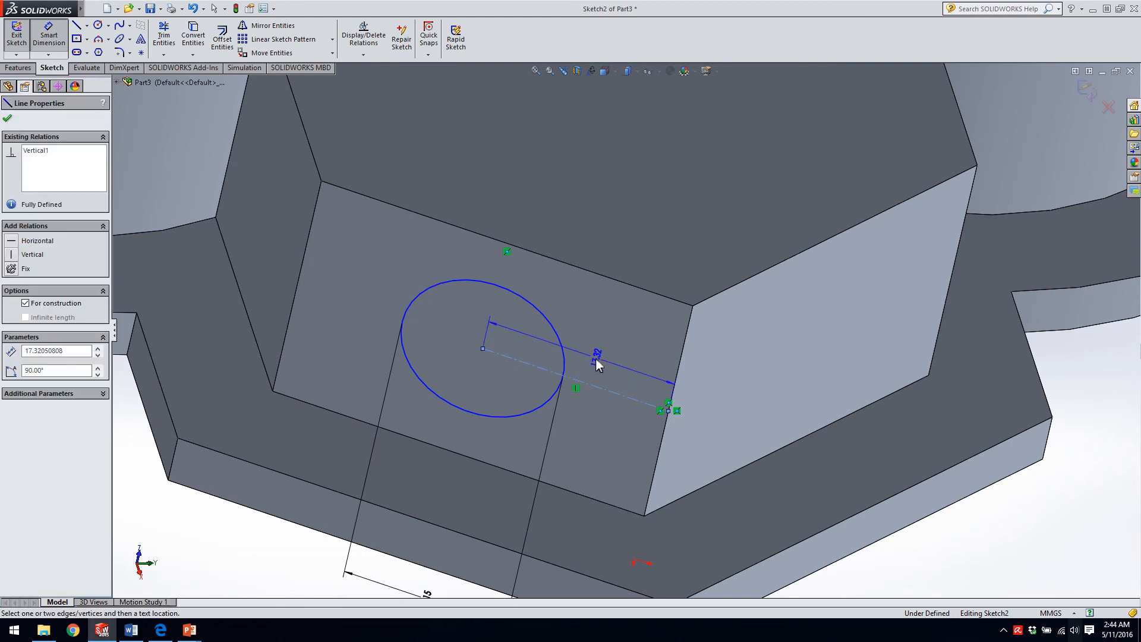
left_click(590, 326)
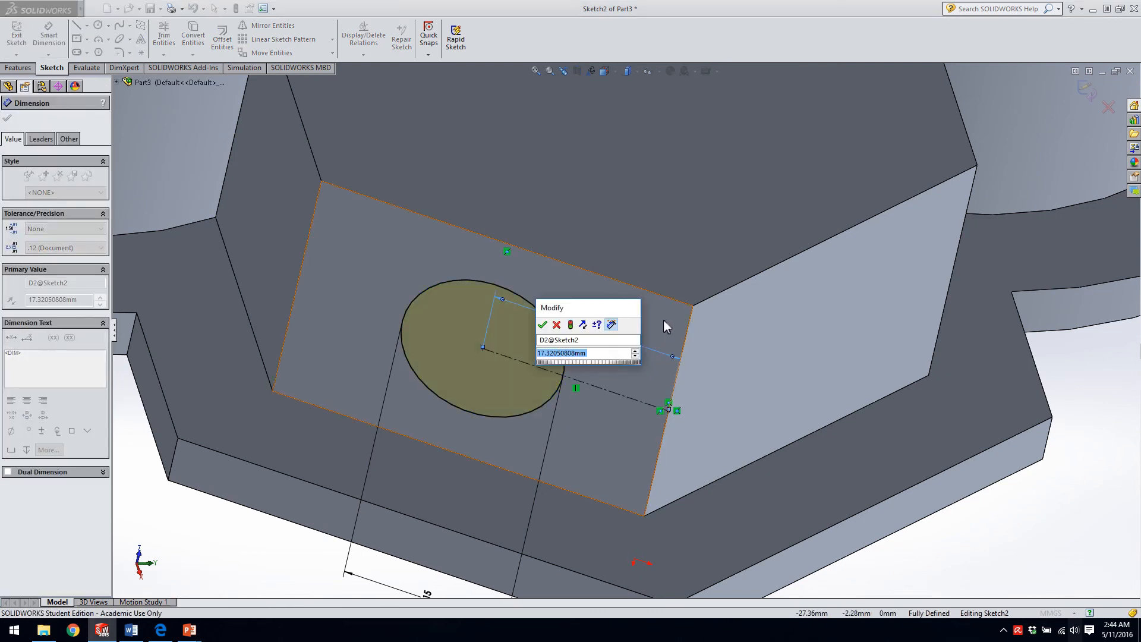
type("12")
key("Return")
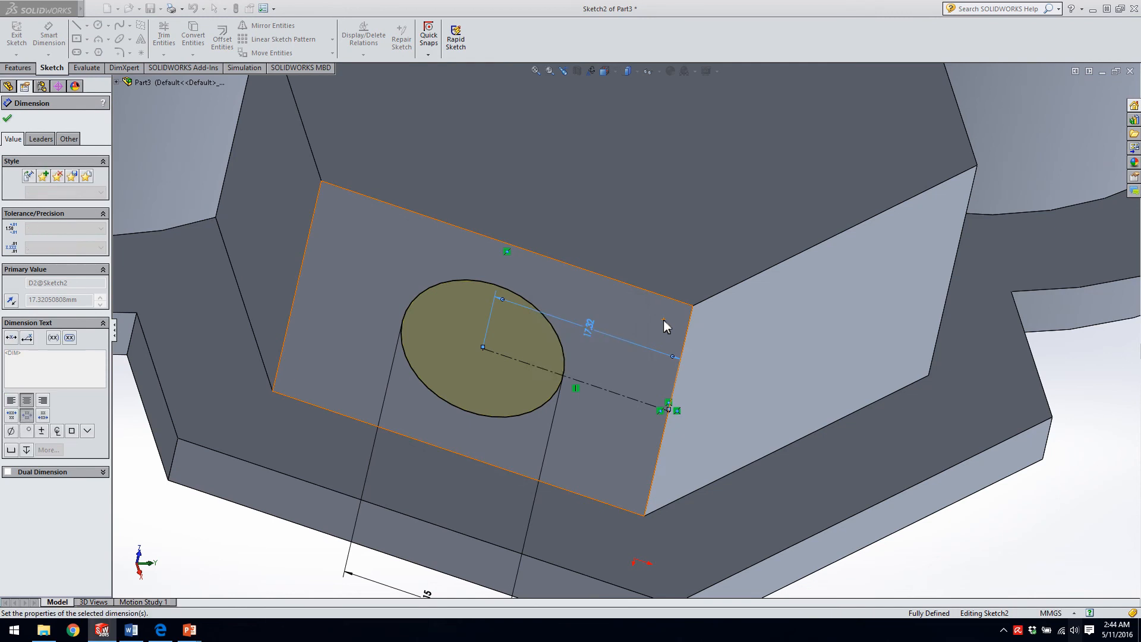
scroll(663, 319, "up", 3)
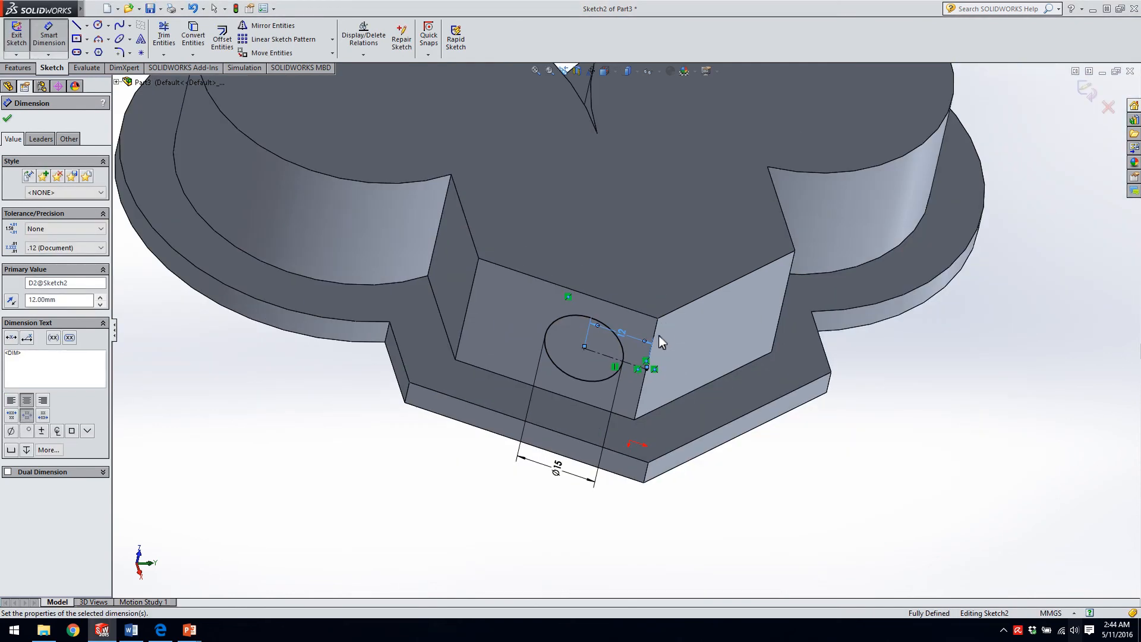
left_click(16, 35)
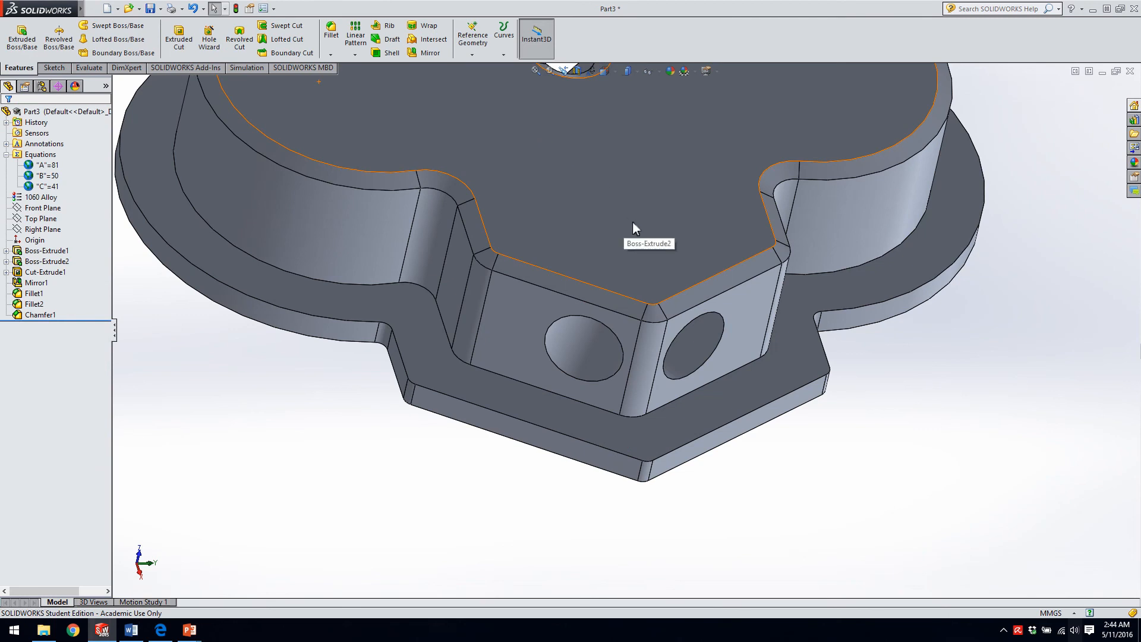
Edit the Cut-Extrude1 feature to end with Offset From Surface at a 5 mm offset.
middle_click_drag(679, 186, 618, 226)
scroll(692, 258, "up", 6)
scroll(675, 206, "down", 1)
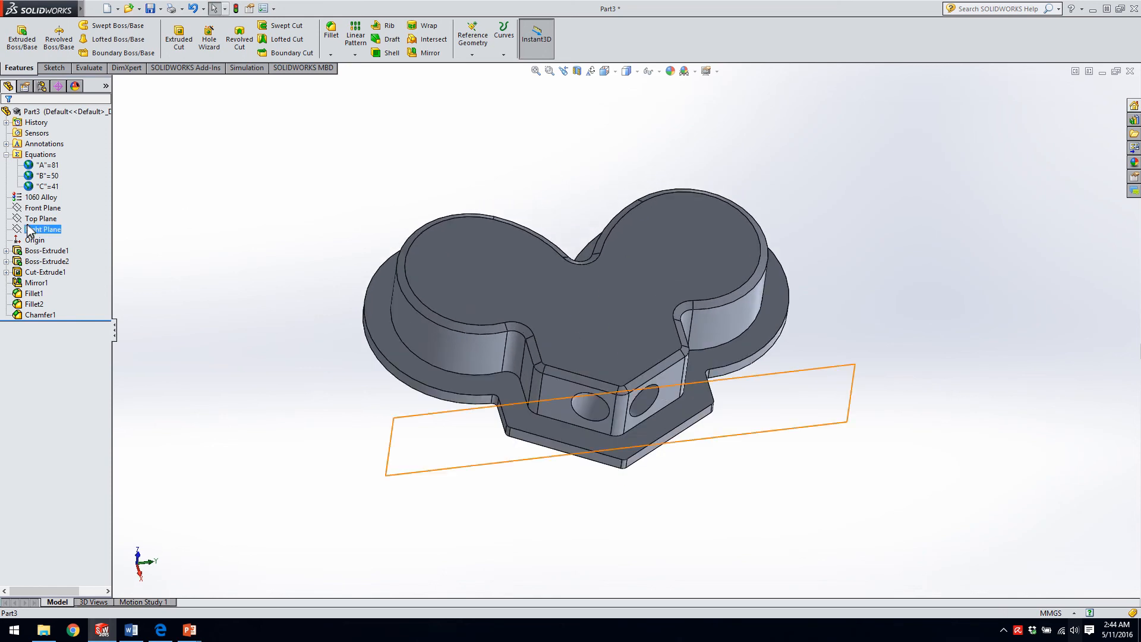
left_click(42, 272)
middle_click_drag(520, 242, 571, 261)
right_click(56, 272)
left_click(66, 234)
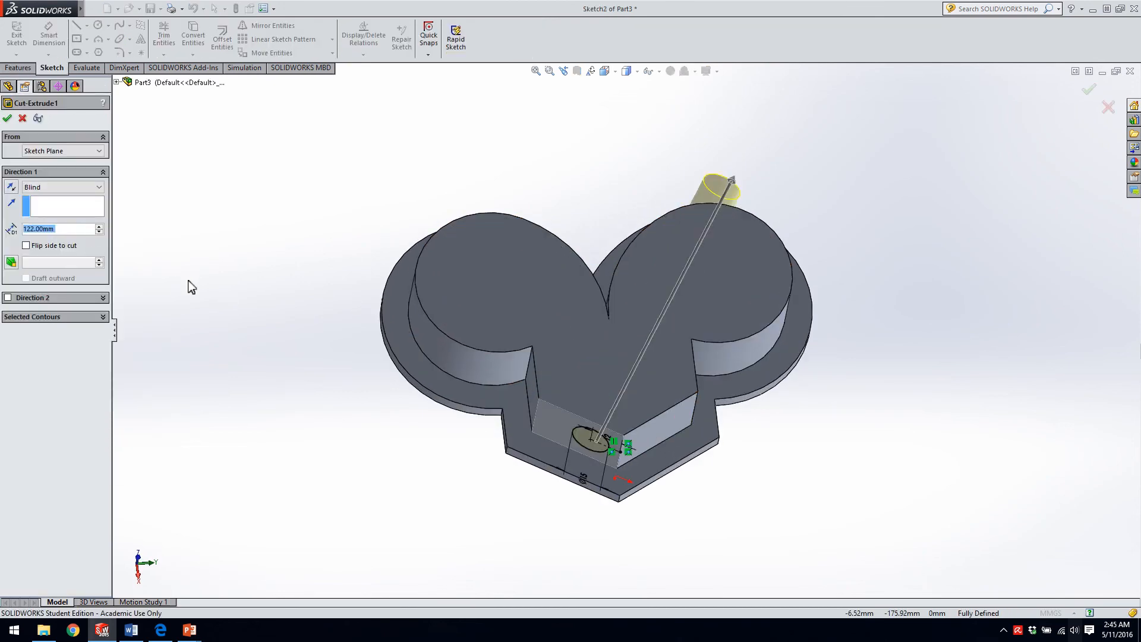
left_click(56, 187)
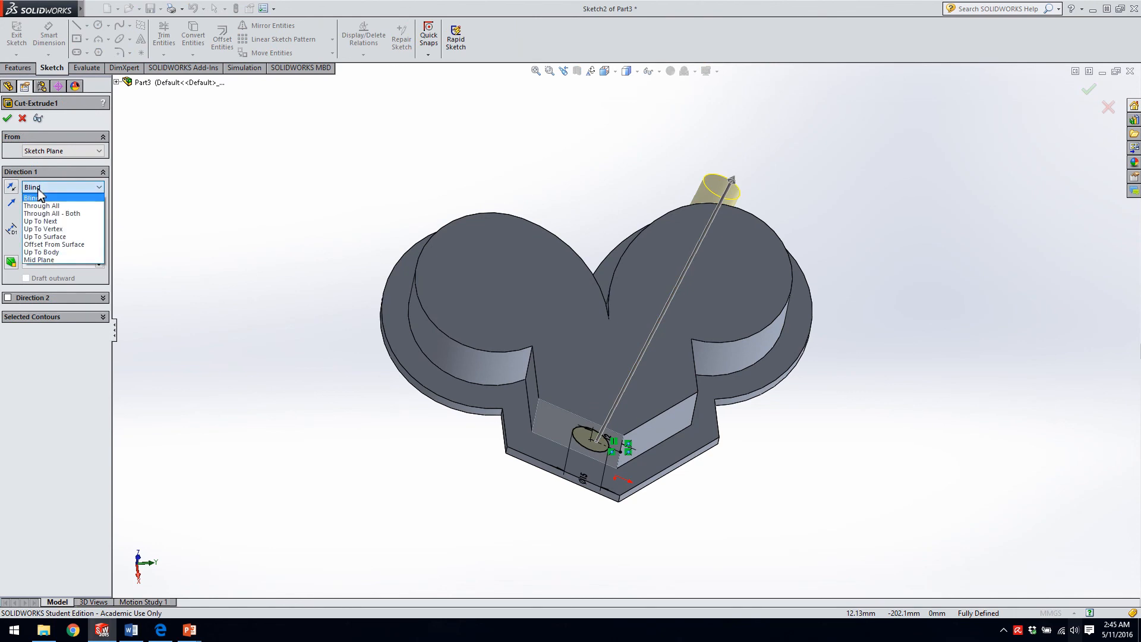
left_click(45, 244)
double_click(70, 249)
type("5")
key("Return")
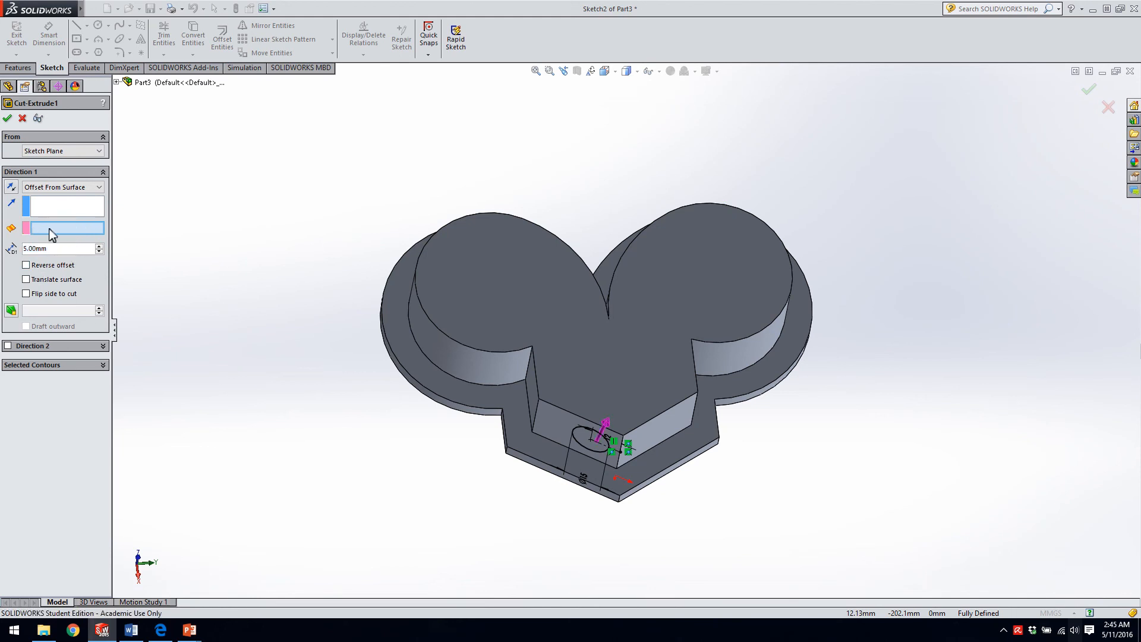
Choose the opposite lobe's curved outer face as the cut's offset reference and try to accept the feature.
middle_click_drag(783, 239, 736, 328)
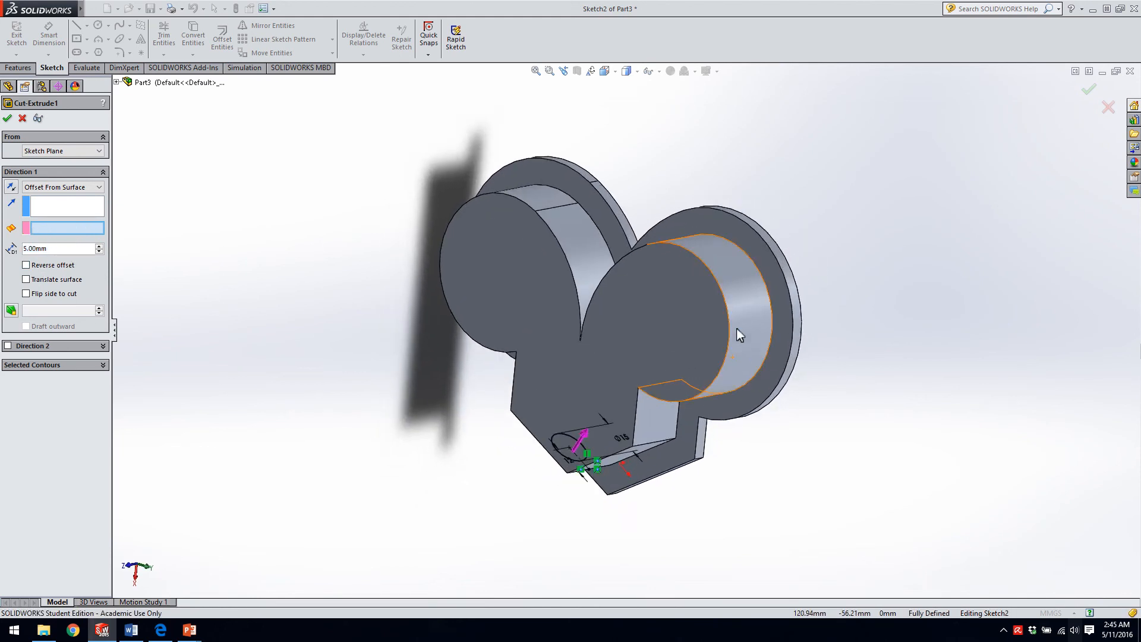
left_click(718, 259)
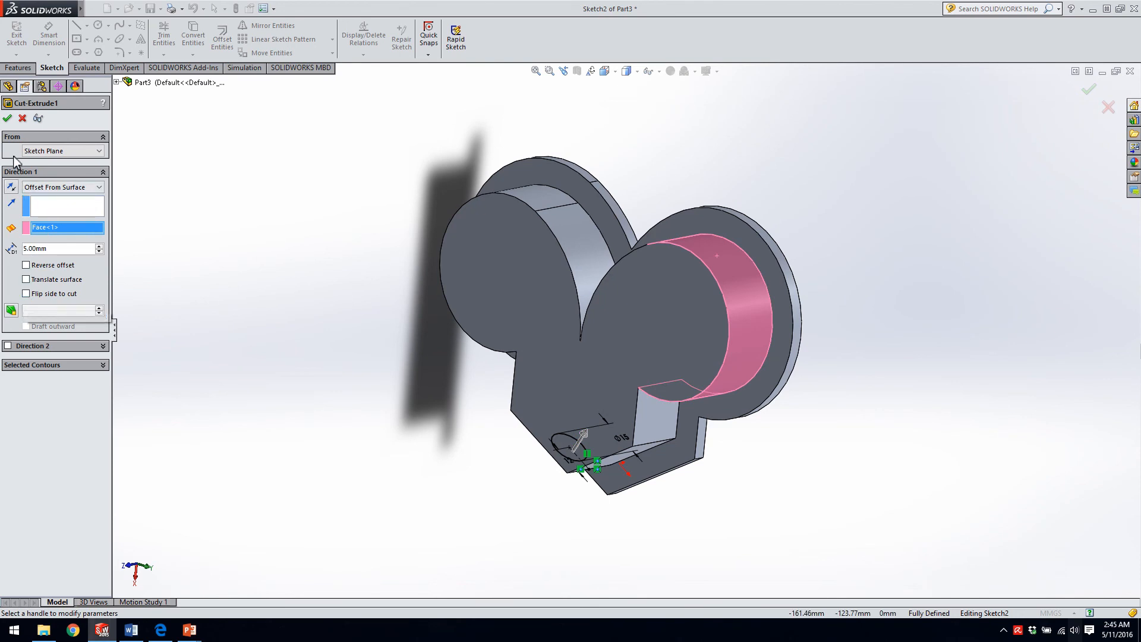
left_click(7, 118)
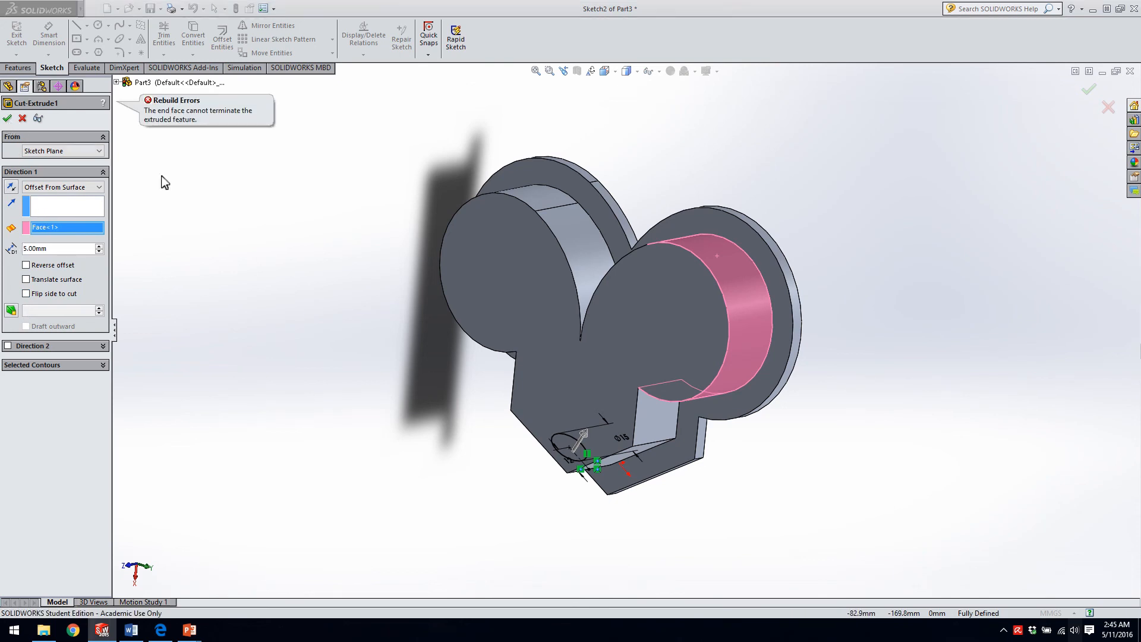
Test Reverse offset on the hole cut, turn it back off, enable Translate surface and accept the feature.
middle_click_drag(341, 230, 416, 143)
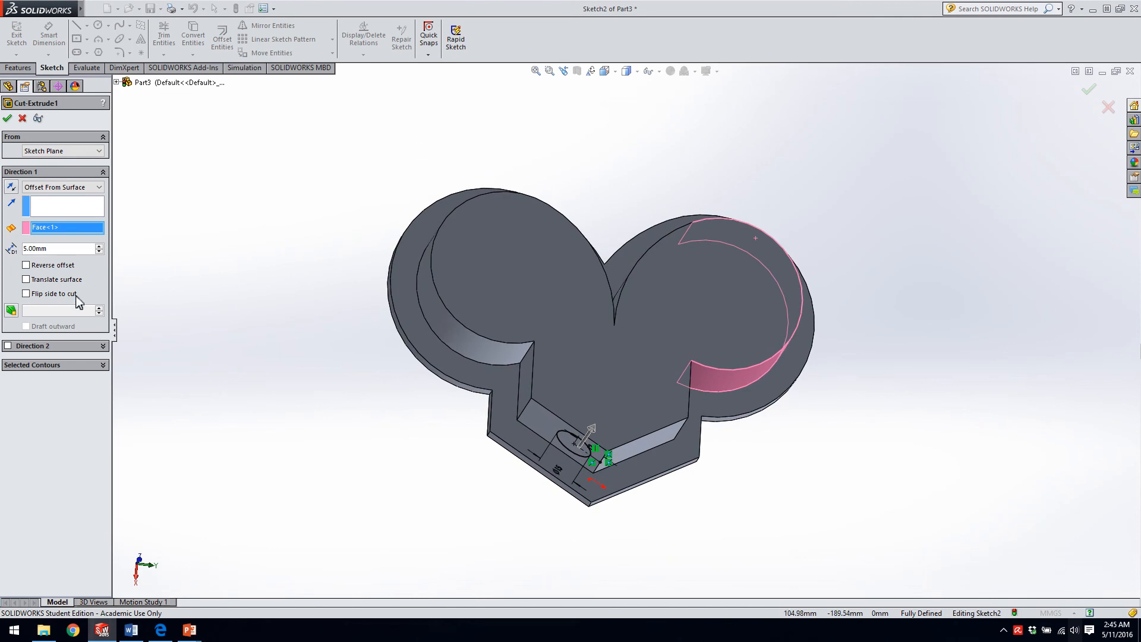
left_click(25, 266)
left_click(25, 265)
left_click(25, 279)
middle_click_drag(856, 259, 836, 326)
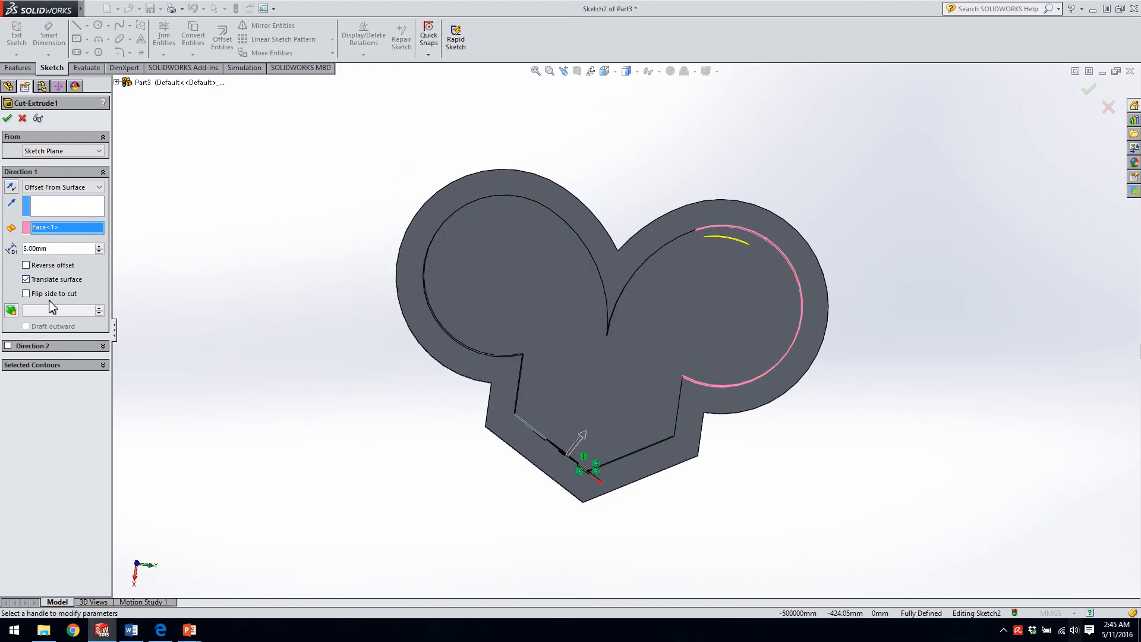
left_click(8, 119)
Edit the Mirror1 feature to use Geometry Pattern for the mirrored hole cut and accept it.
middle_click_drag(614, 334, 635, 231)
middle_click_drag(591, 297, 516, 324)
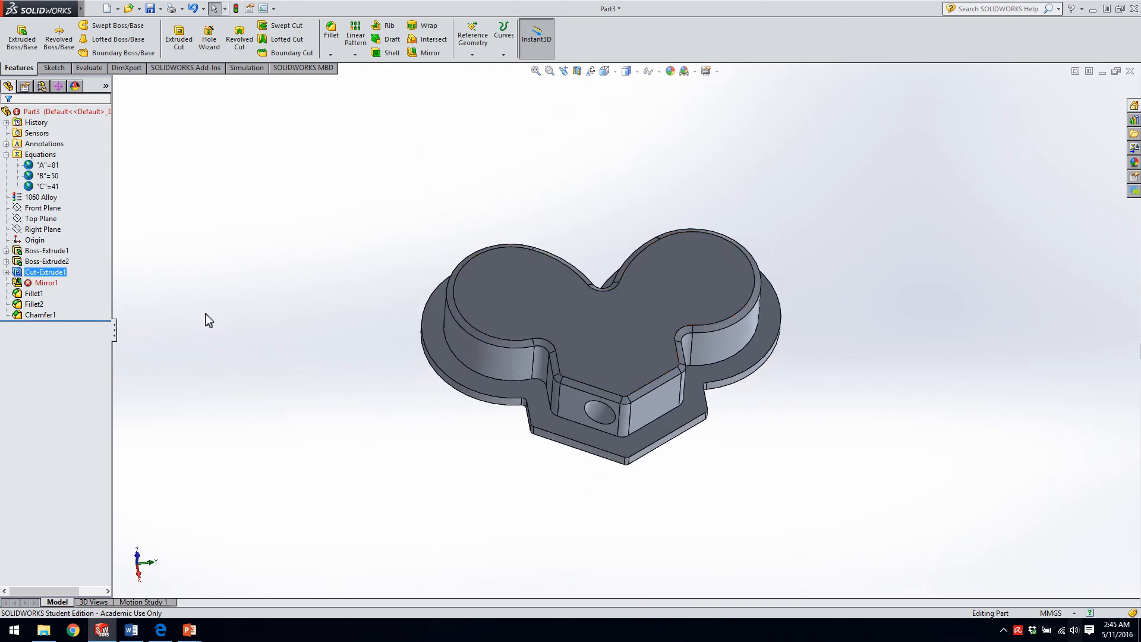
left_click(47, 284)
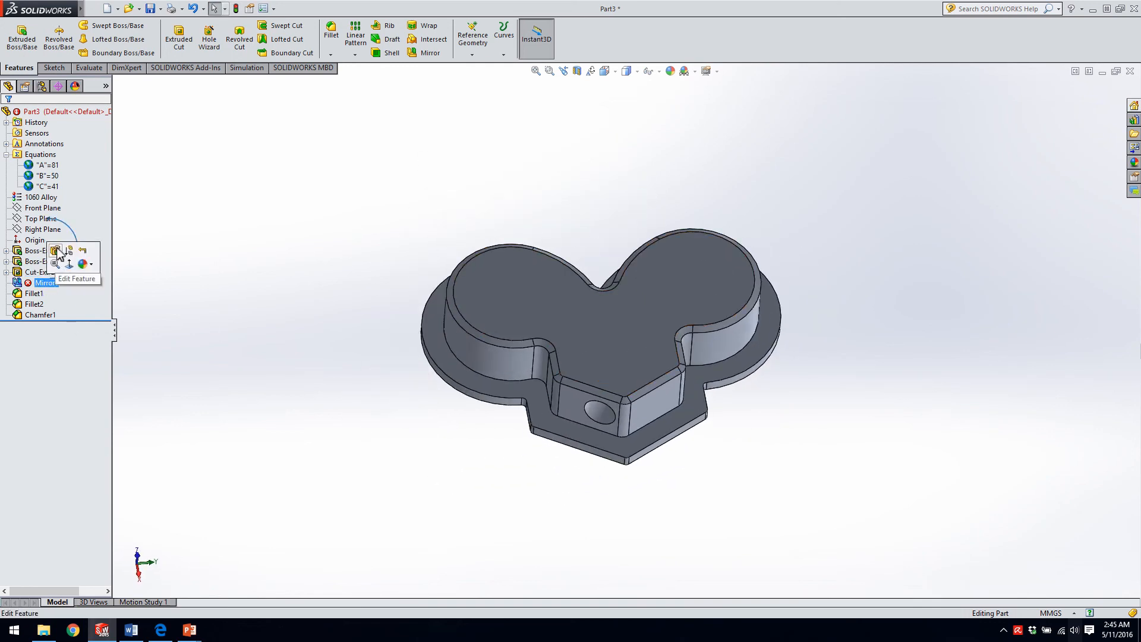
left_click(59, 254)
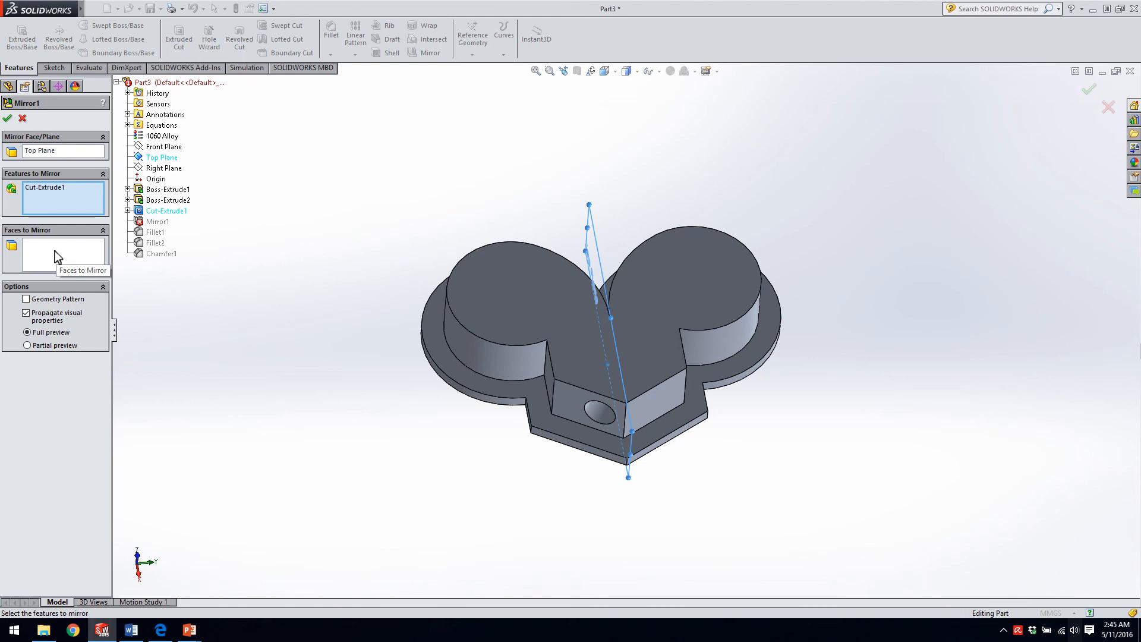
left_click(26, 300)
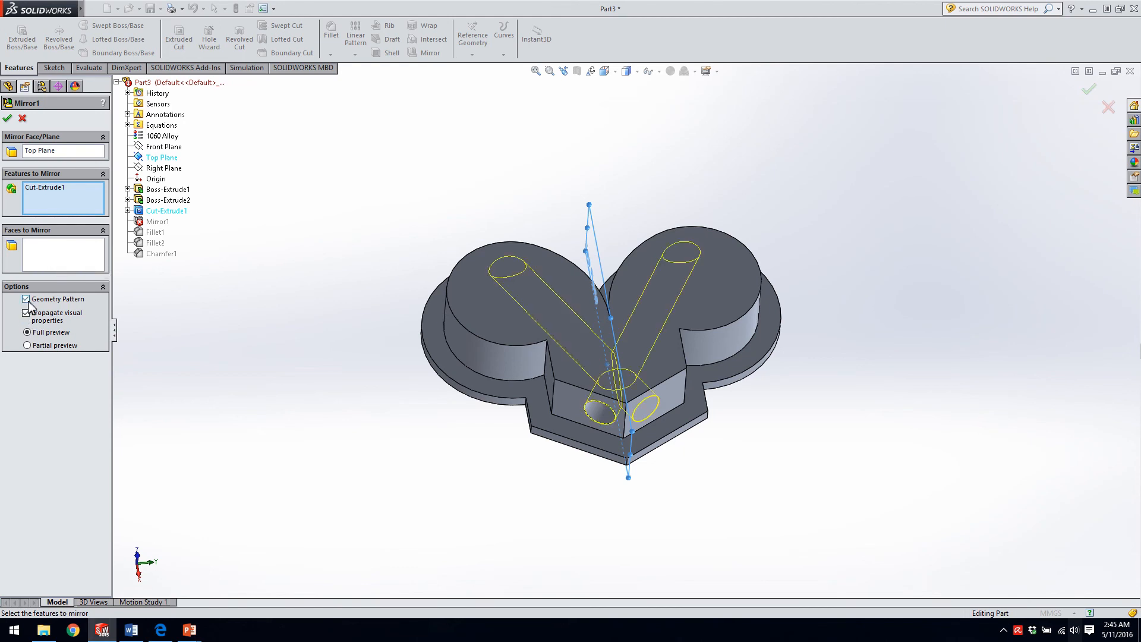
left_click(7, 119)
Section the part parallel to the Front Plane and examine where the two crossing holes end inside the lobes.
middle_click_drag(504, 232, 568, 273)
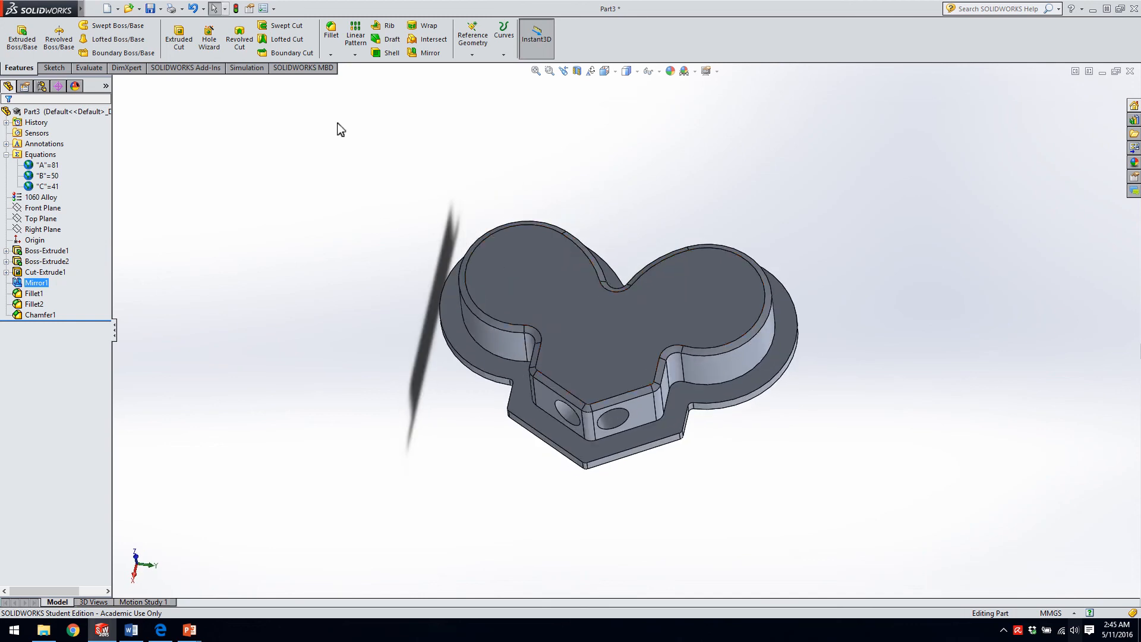
left_click(578, 72)
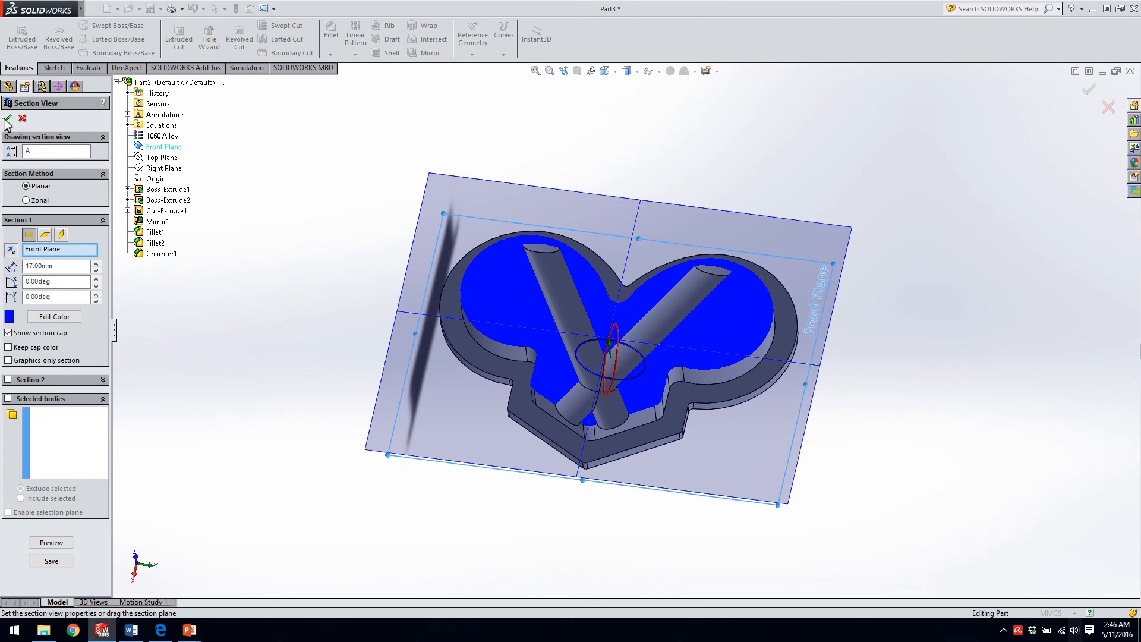
left_click(7, 118)
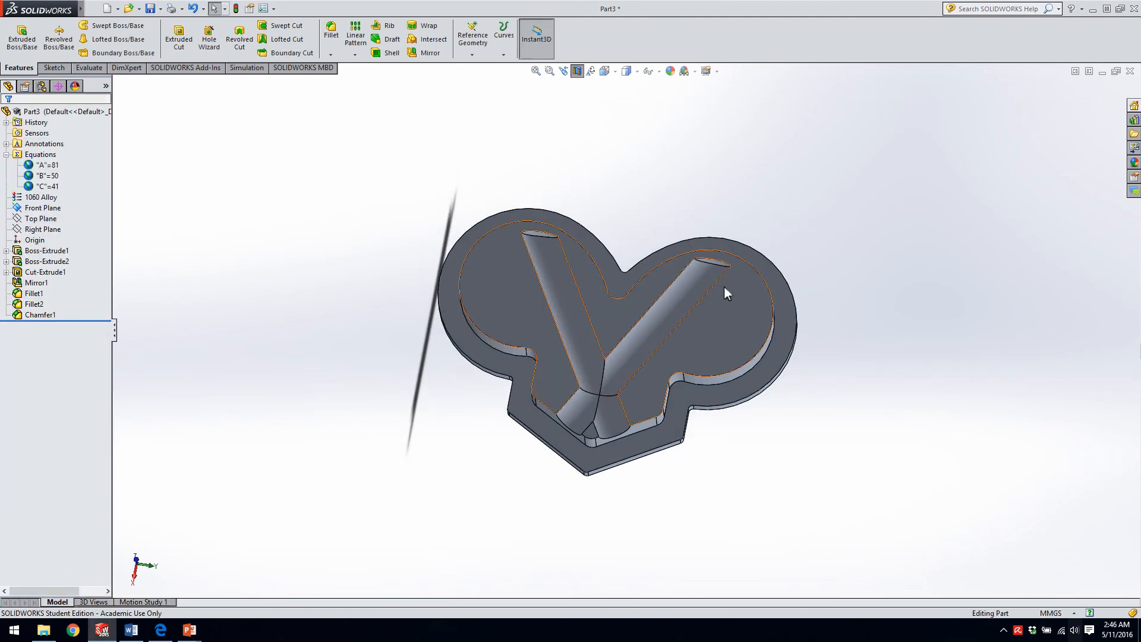
scroll(718, 279, "down", 6)
scroll(625, 335, "up", 4)
middle_click_drag(628, 332, 644, 220)
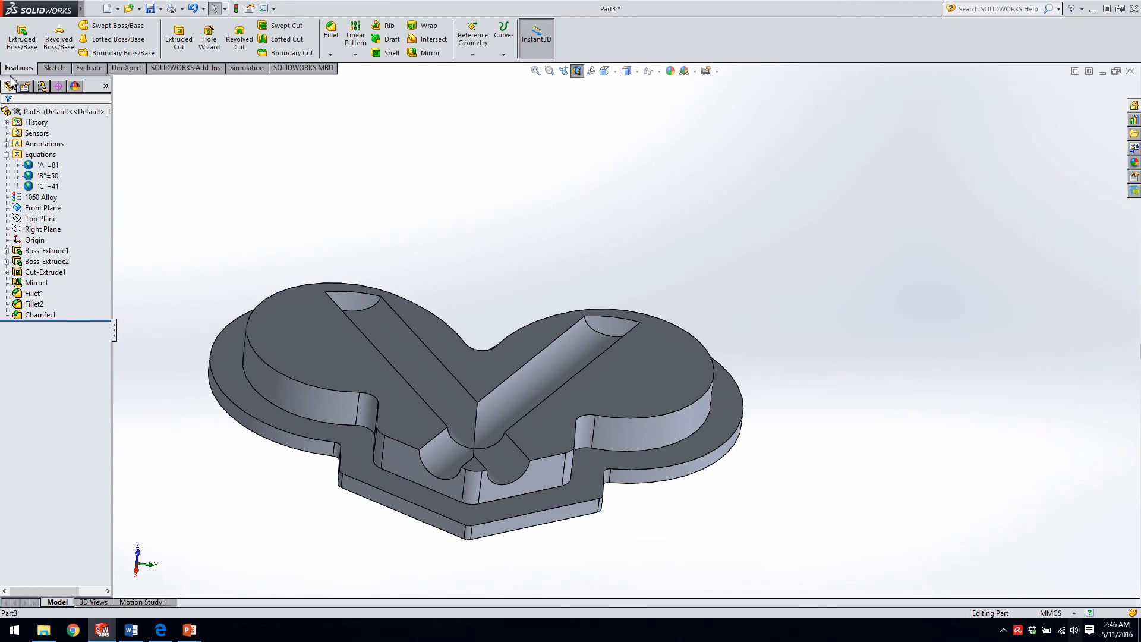